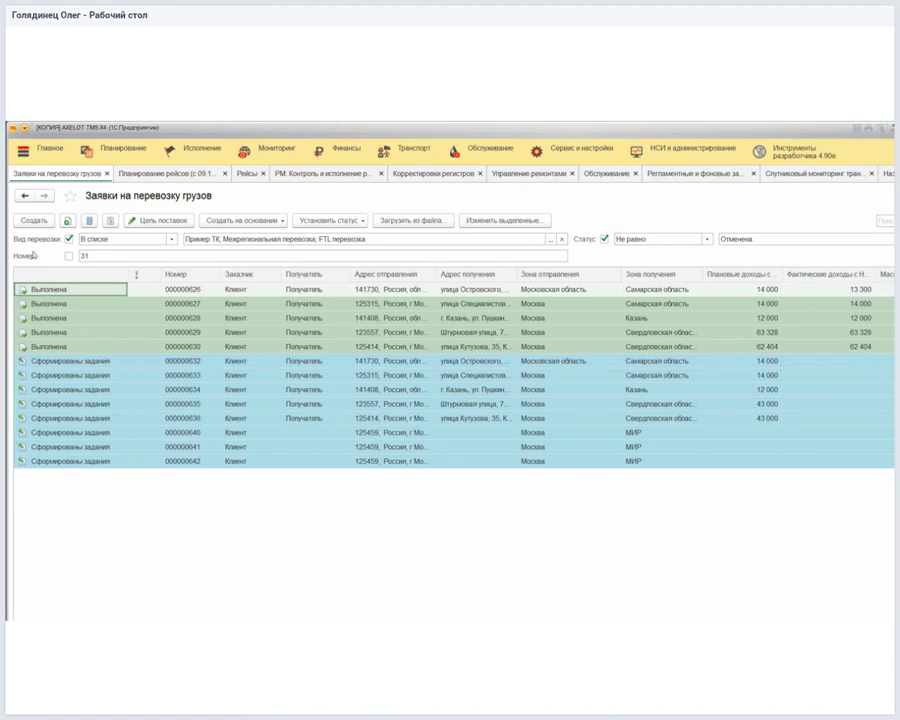
Open the first completed transport request and review its cargo, product details, additional operations and planned income.
left_click(67, 256)
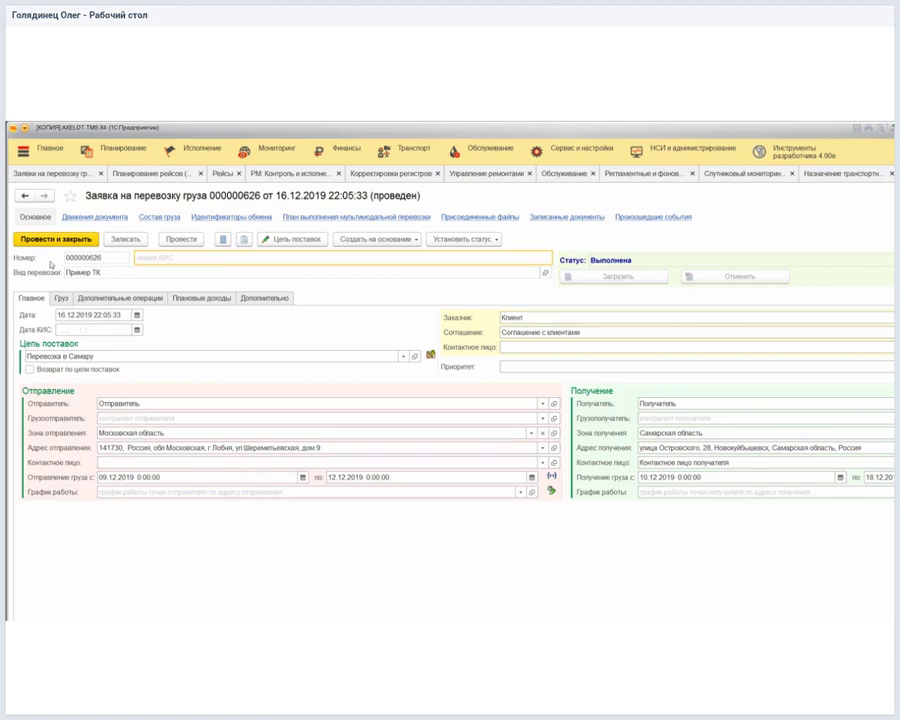
left_click(61, 298)
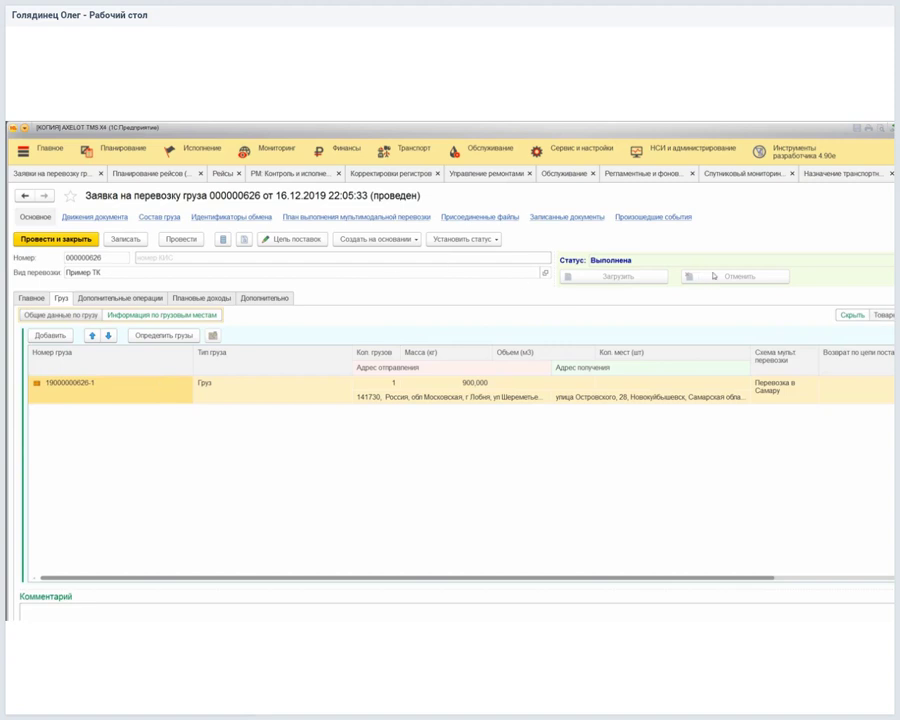
left_click(740, 376)
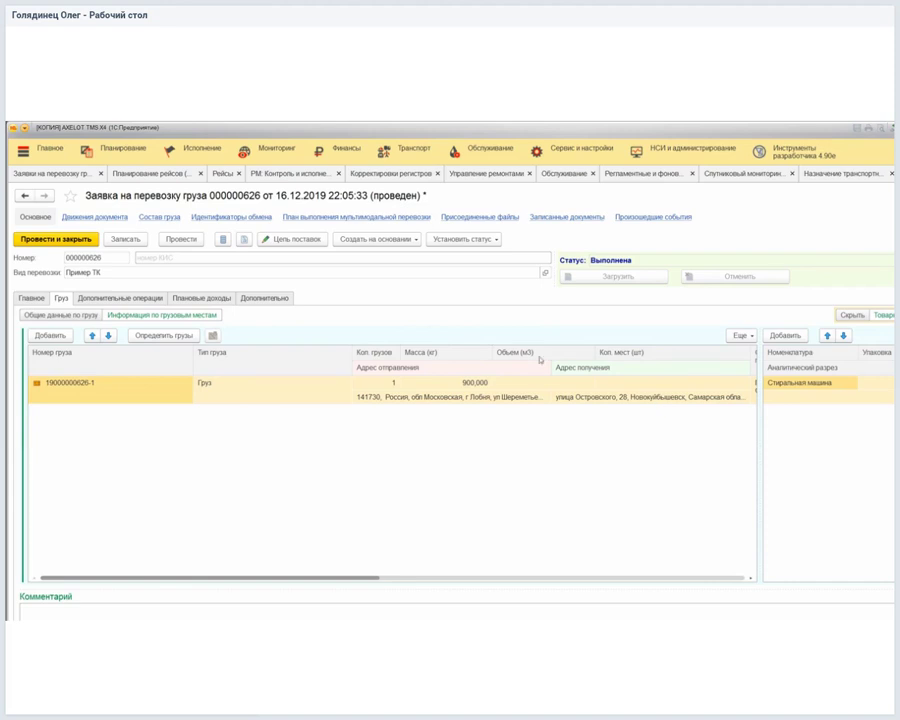
left_click(140, 298)
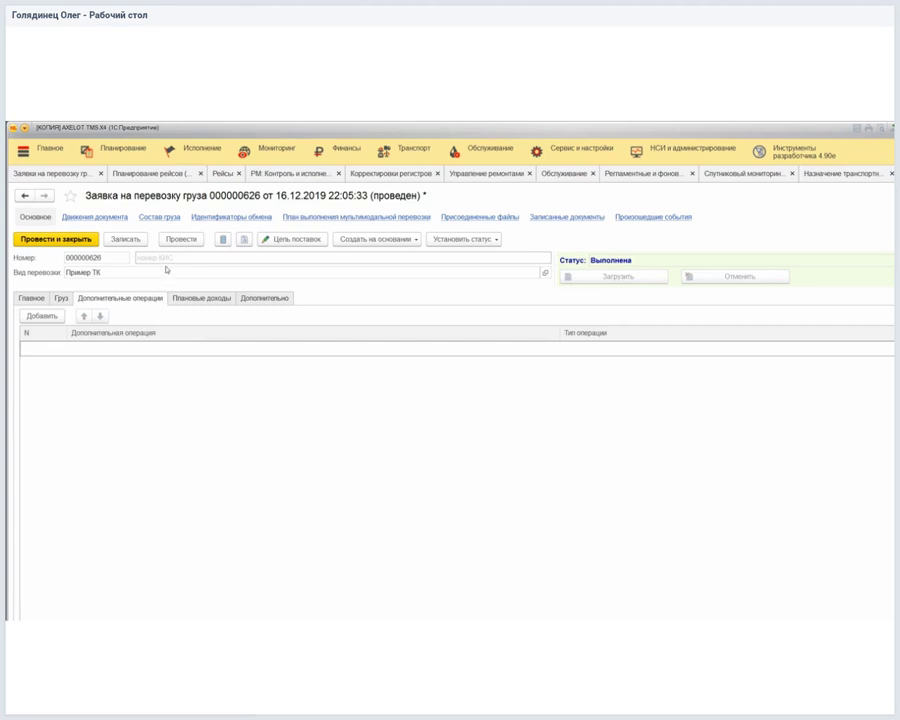
left_click(200, 298)
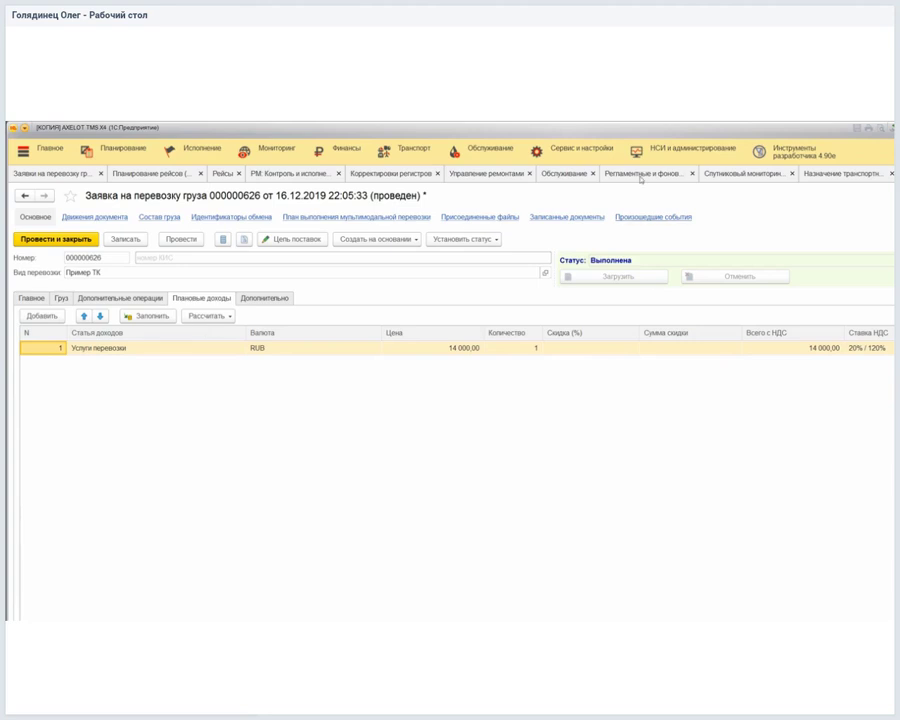
Open the tariff calculation rule Доставка грузов and browse the calculation parameters available for a new indicator.
left_click(740, 173)
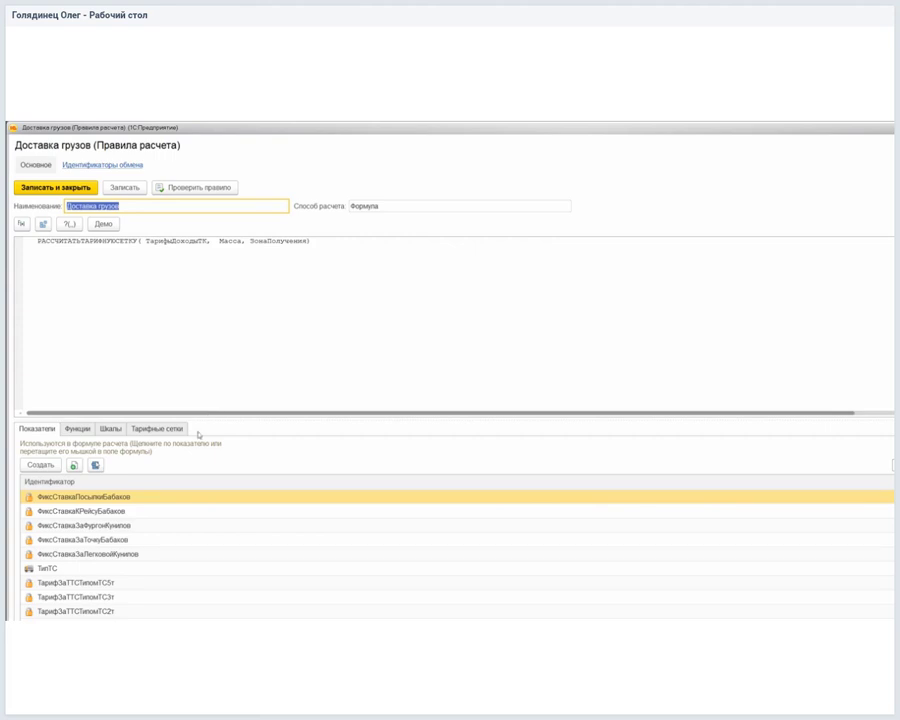
left_click(40, 464)
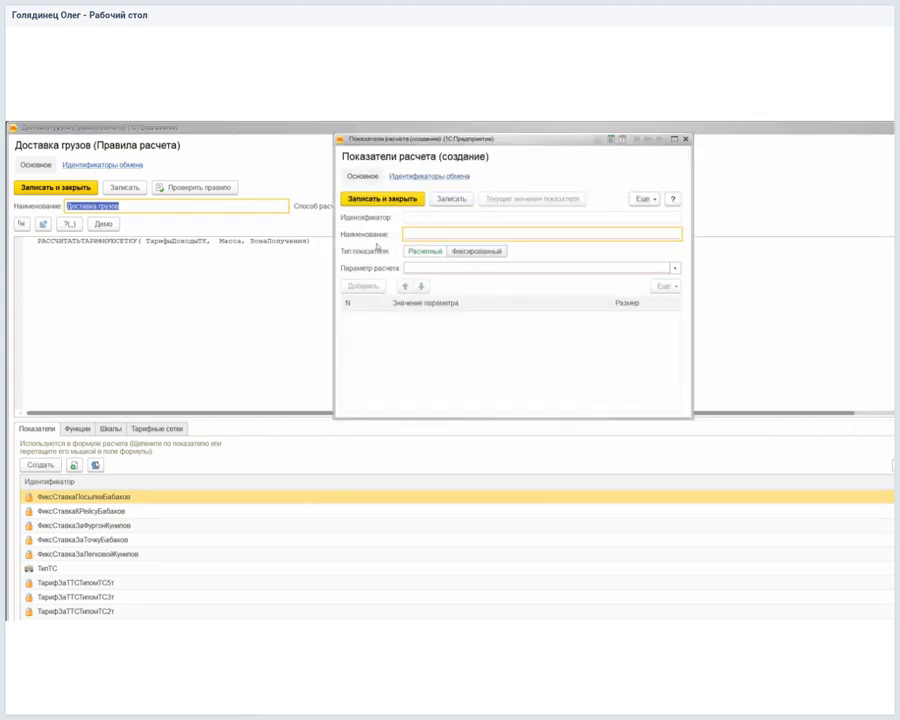
key("Tab")
key("Tab")
key("F4")
key("Down")
key("Down")
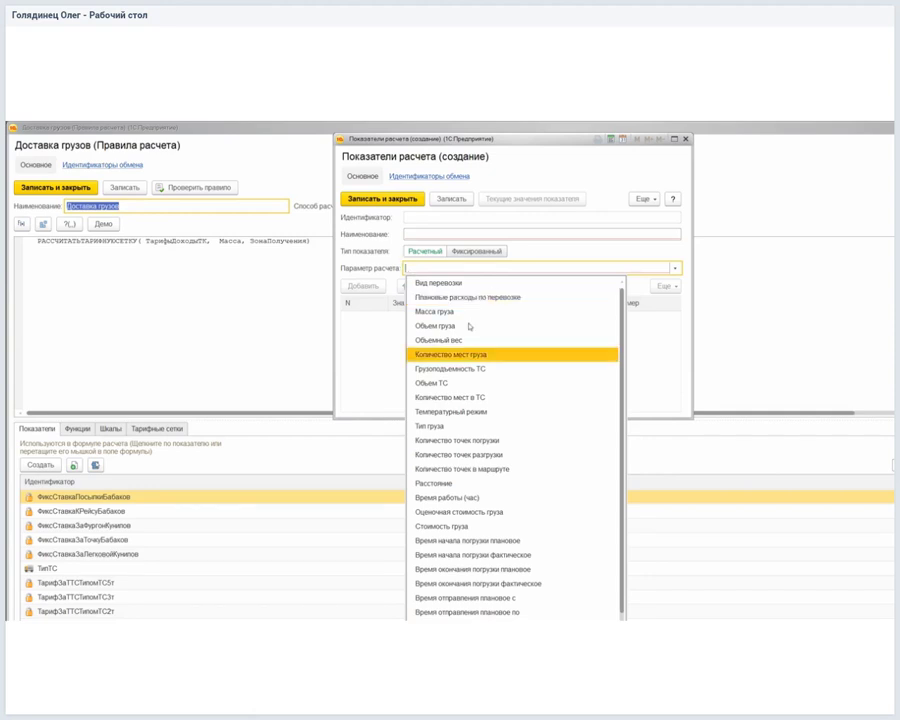
scroll(505, 380, "down", 3)
scroll(511, 409, "up", 3)
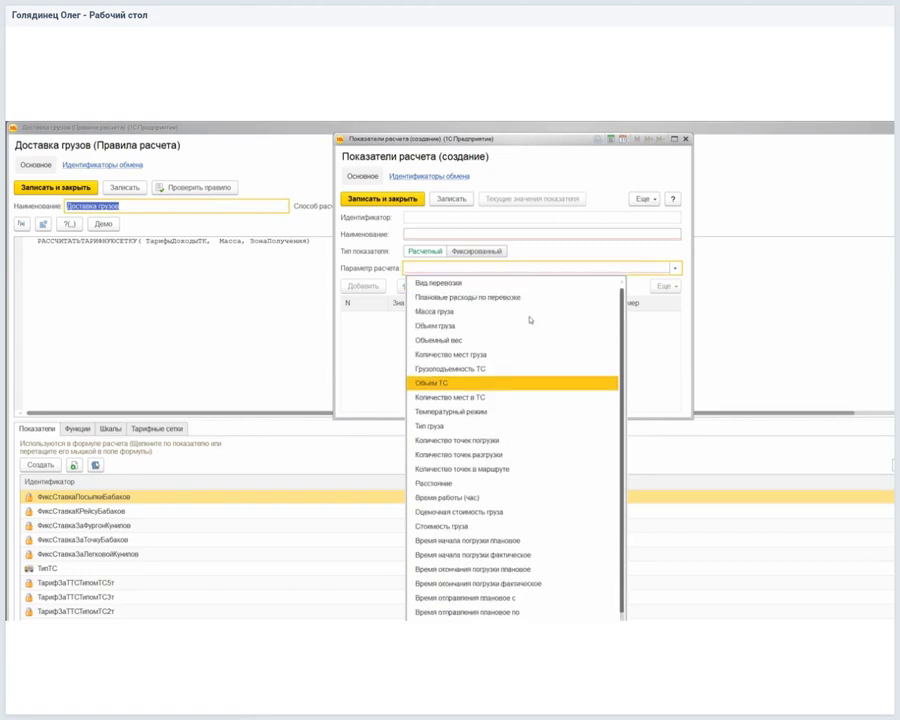
Switch the new indicator's type to Фиксированный, discard the indicator without saving, and show the rule's tariff grids.
key("Escape")
key("shift+Tab")
key("Right")
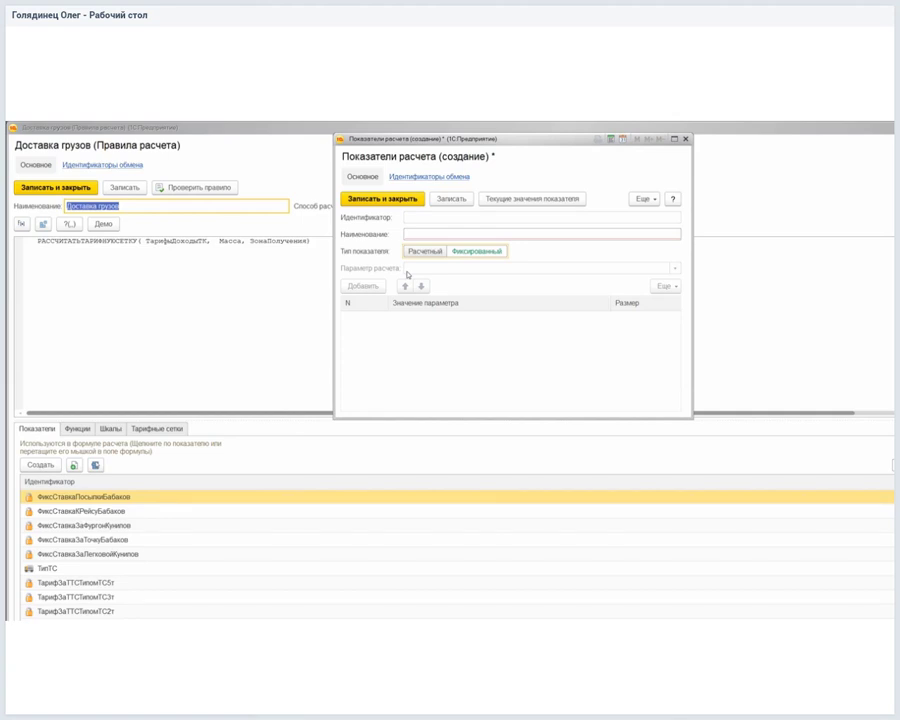
key("Escape")
left_click(513, 288)
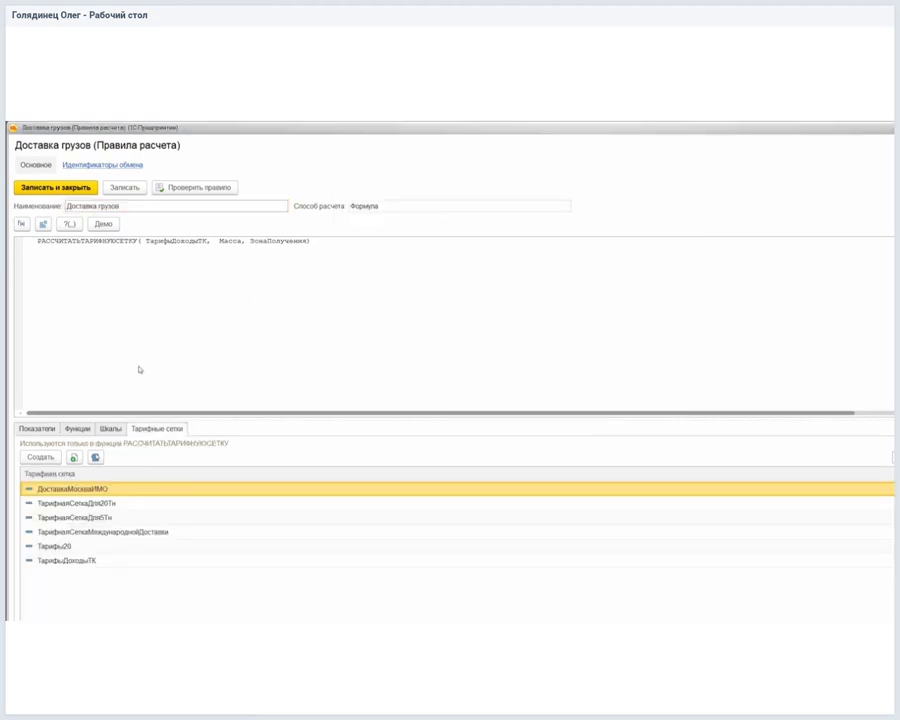
View the tariff grid ТарифыДоходыТК, then close the grid and the calculation rules to return to the transport request.
key("End")
key("shift+F10")
key("Down")
key("Return")
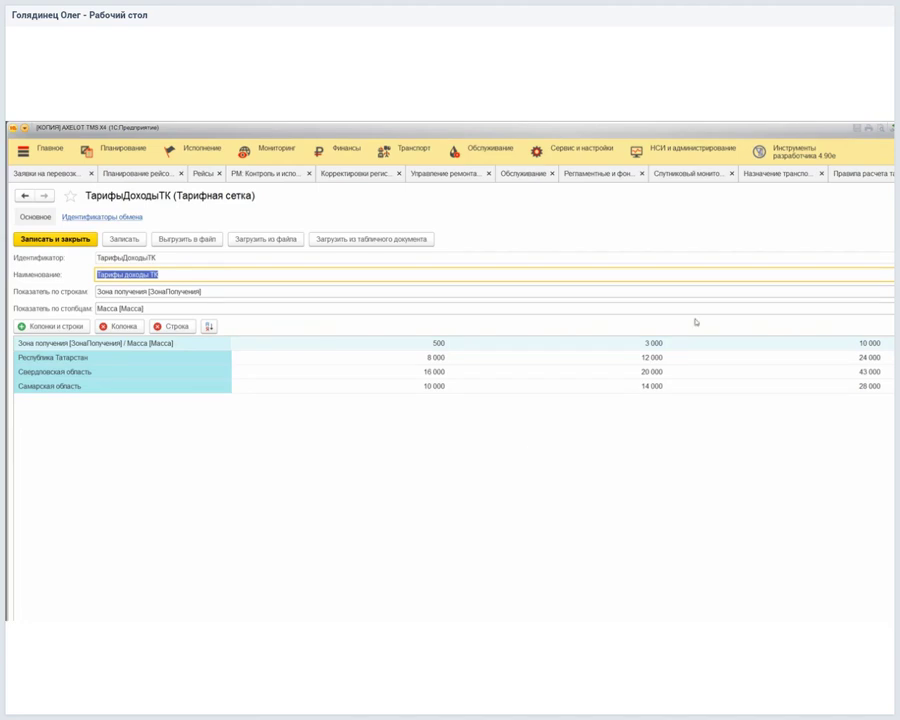
key("Escape")
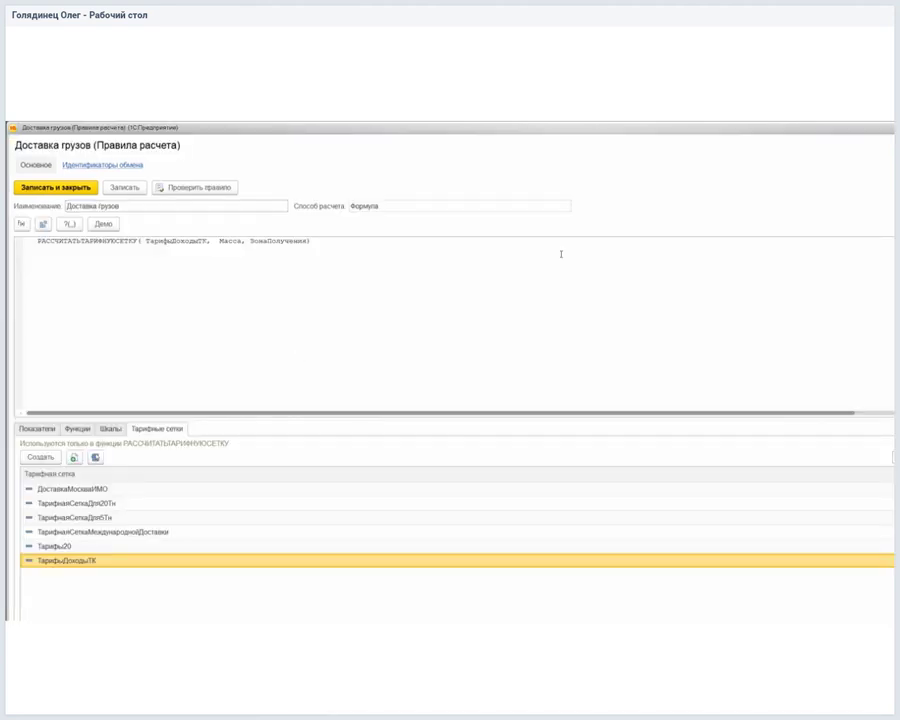
key("Escape")
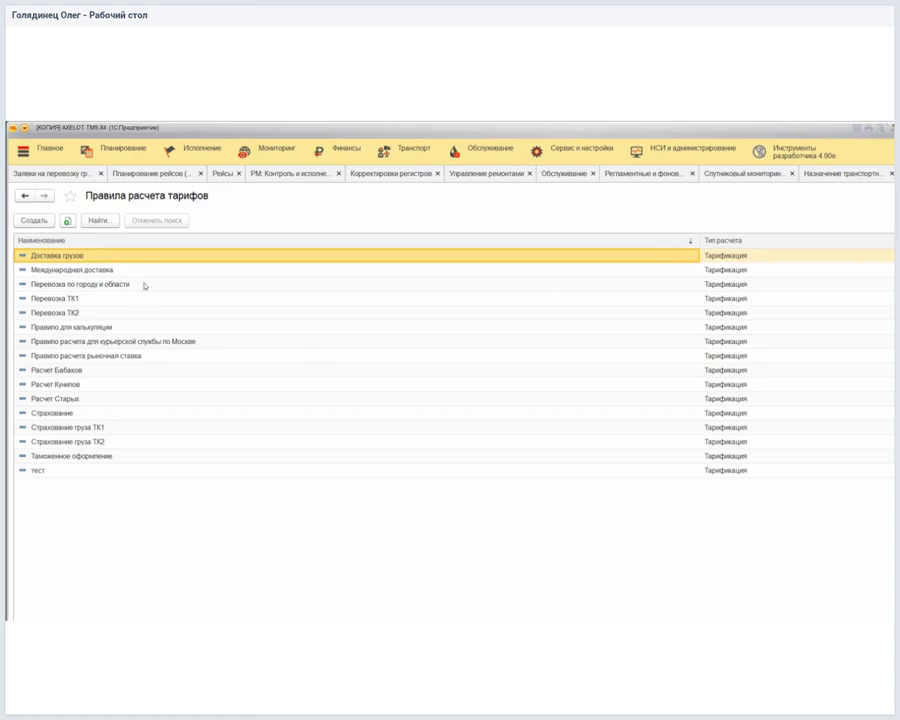
key("Escape")
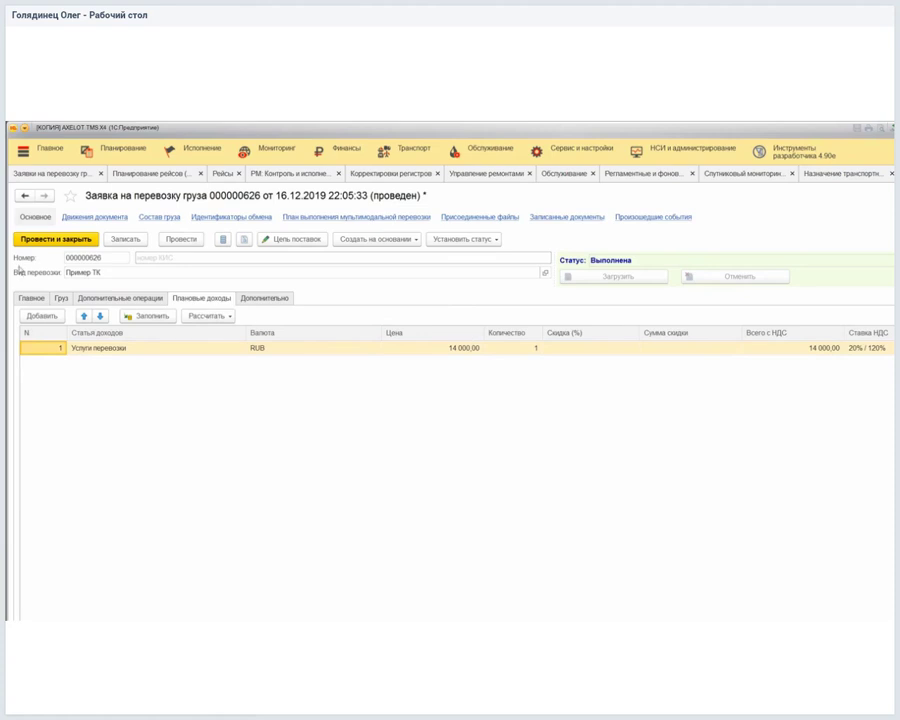
Examine the request's supply chain scheme Перевозка в Самару and the structure of its related documents.
left_click(31, 298)
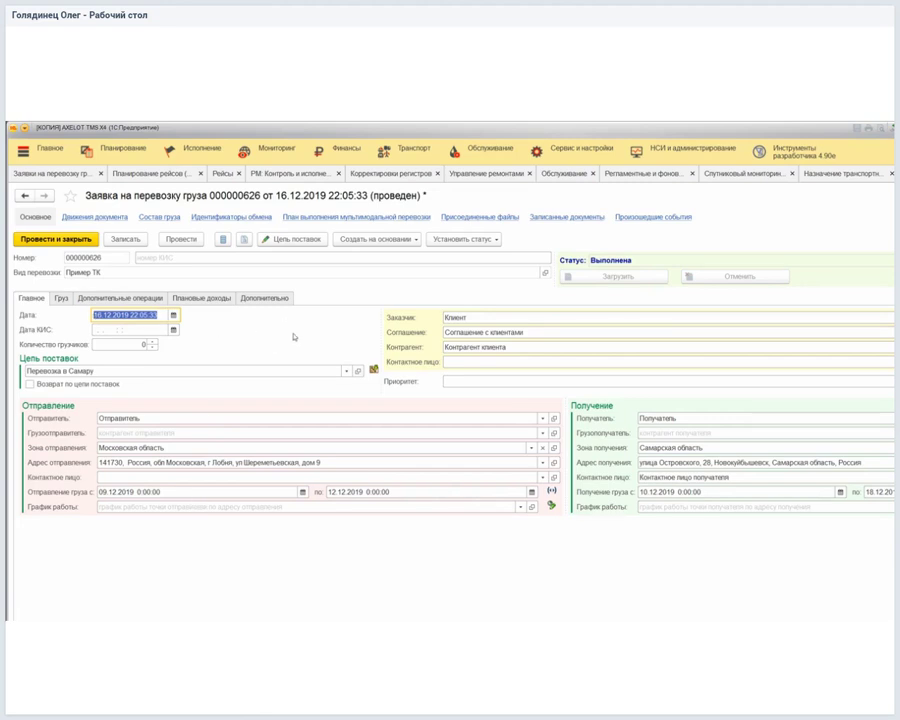
left_click(373, 369)
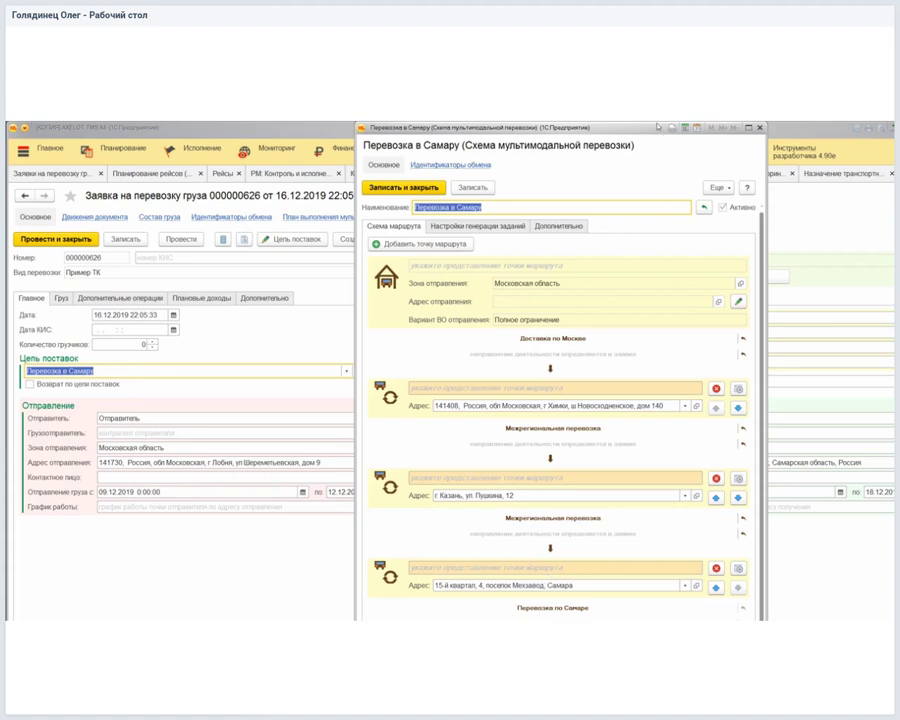
left_click(404, 187)
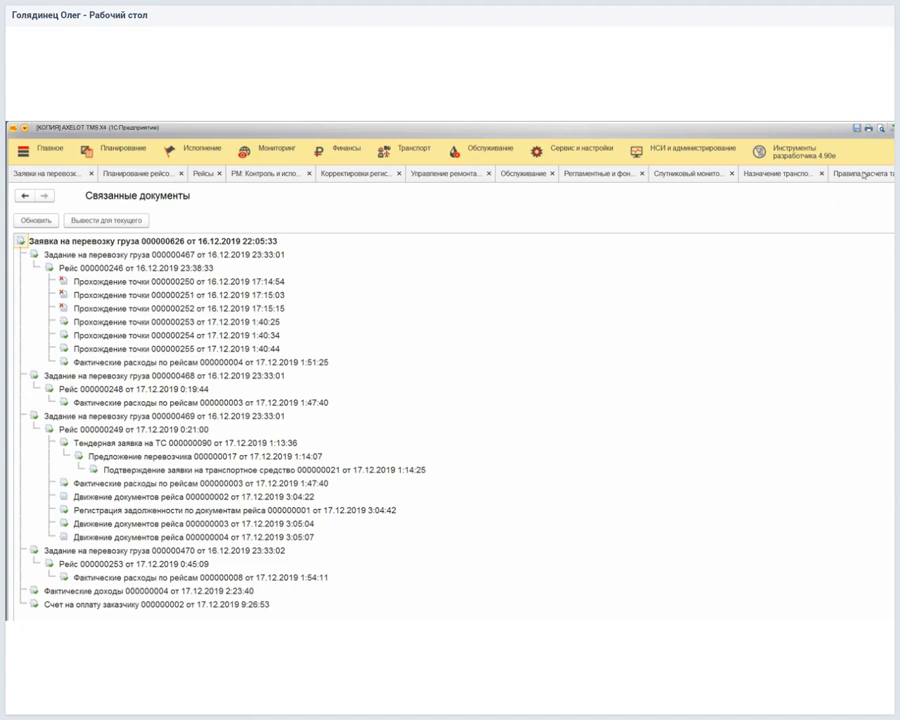
key("Escape")
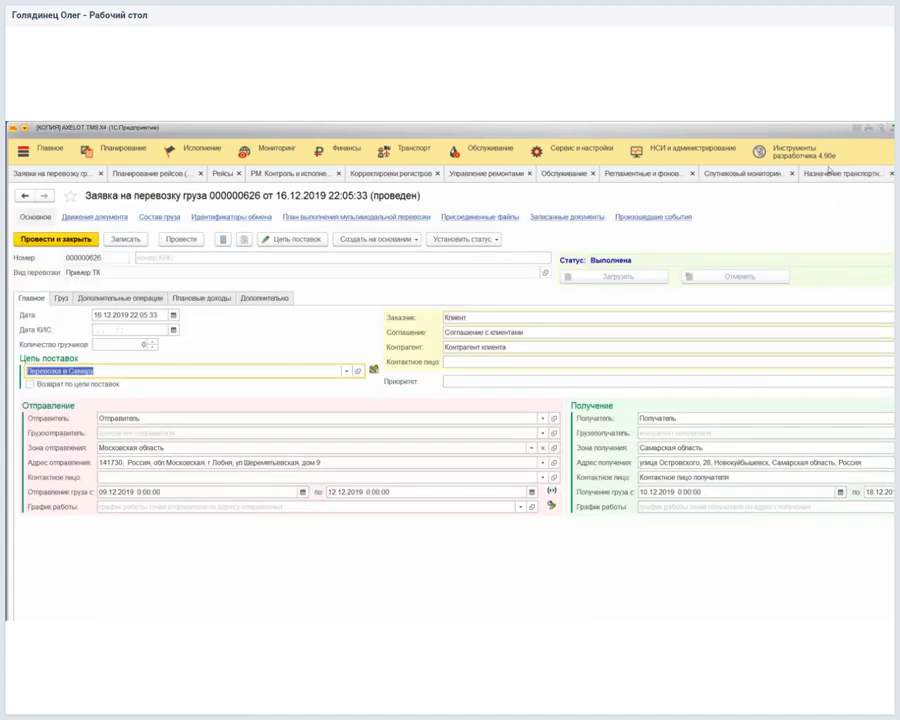
Return to the transport request list and open the fourth completed request, a Moscow to Свердловская область shipment.
left_click(860, 173)
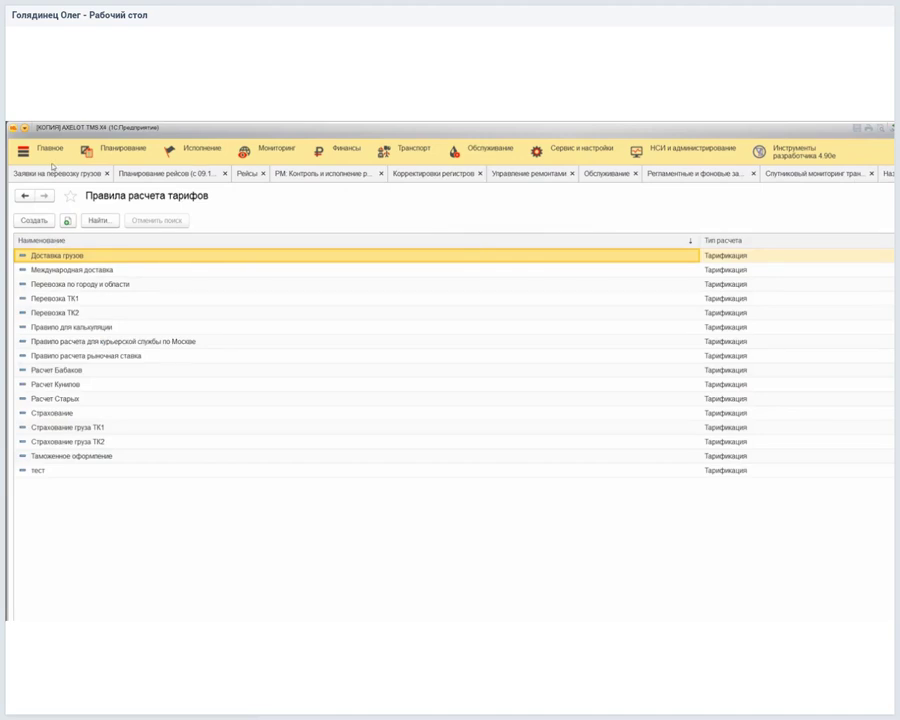
left_click(64, 174)
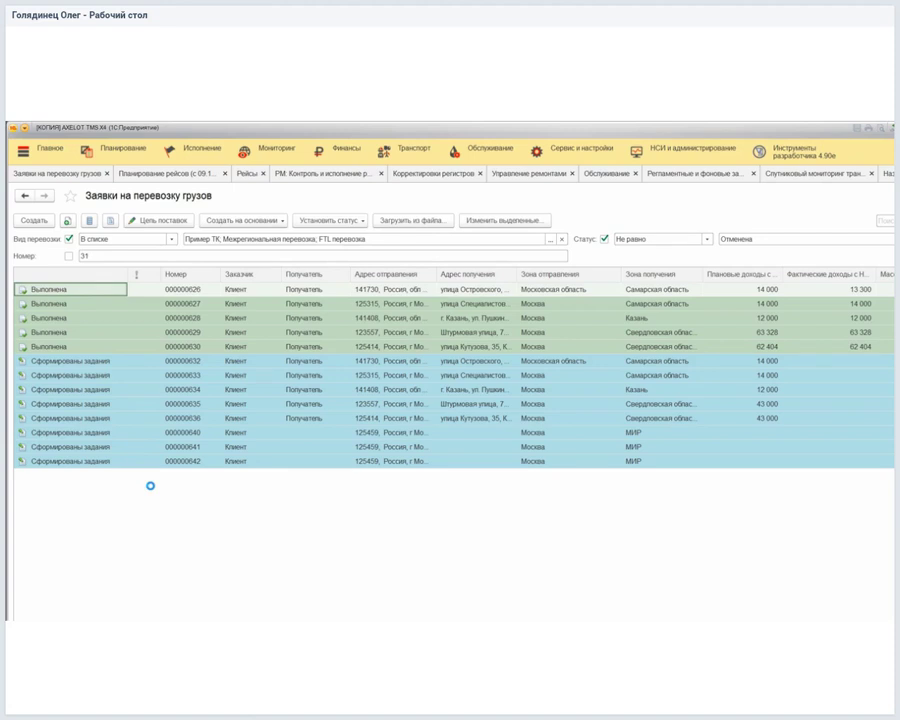
key("Down")
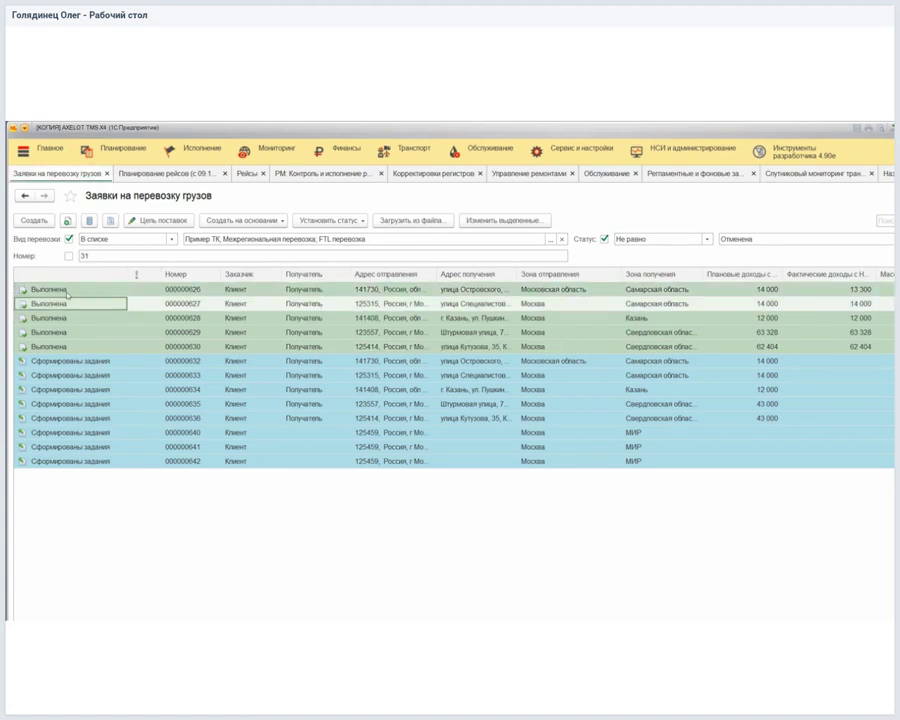
key("Down")
key("Down")
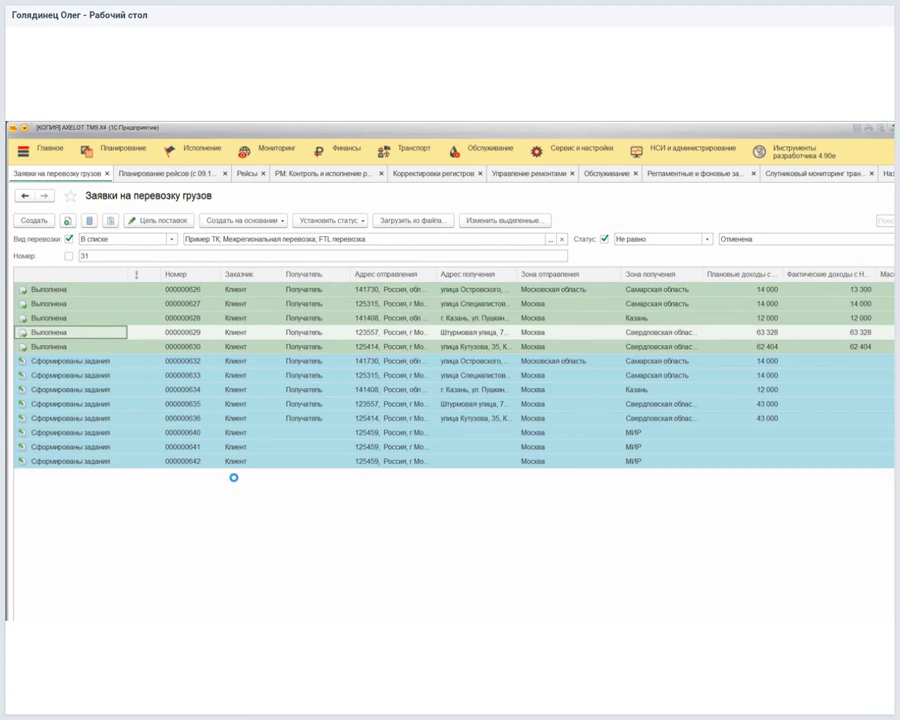
key("Return")
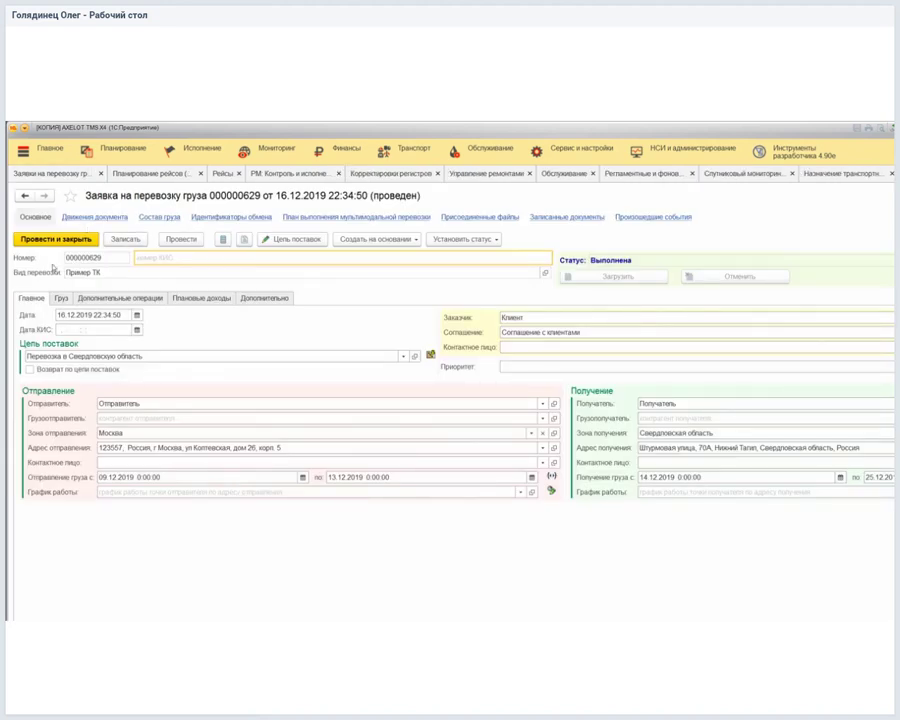
Review the cargo lines, additional operations and planned income of the Свердловская область request.
left_click(61, 298)
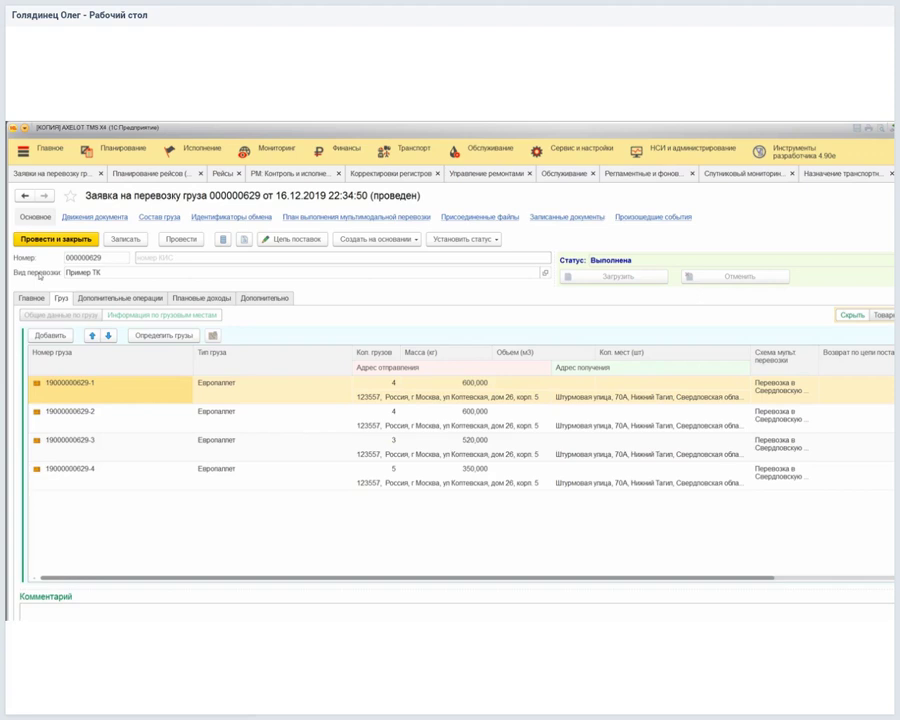
left_click(118, 298)
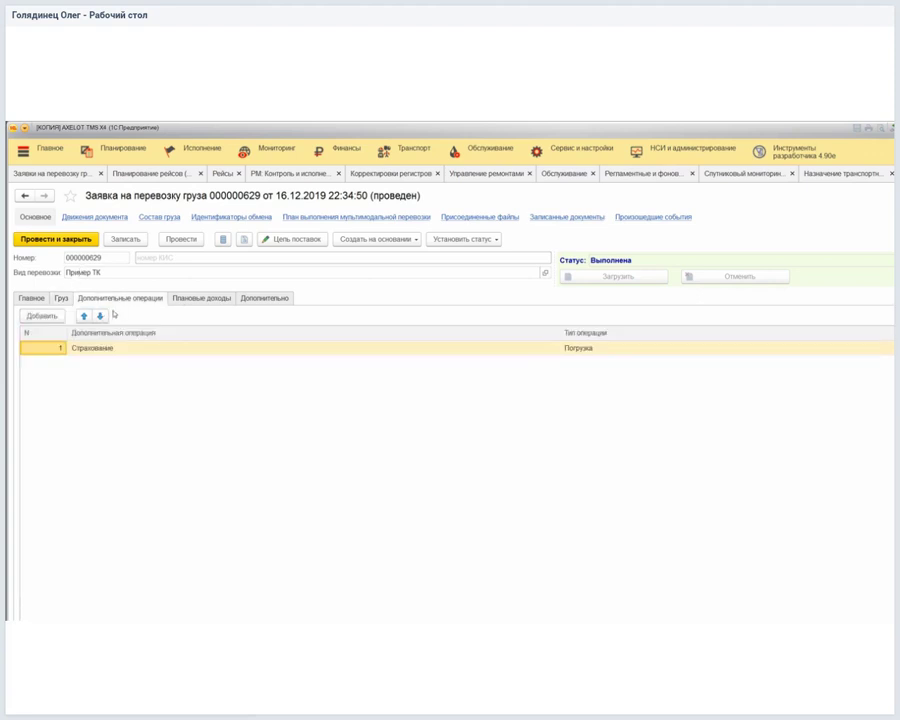
left_click(201, 298)
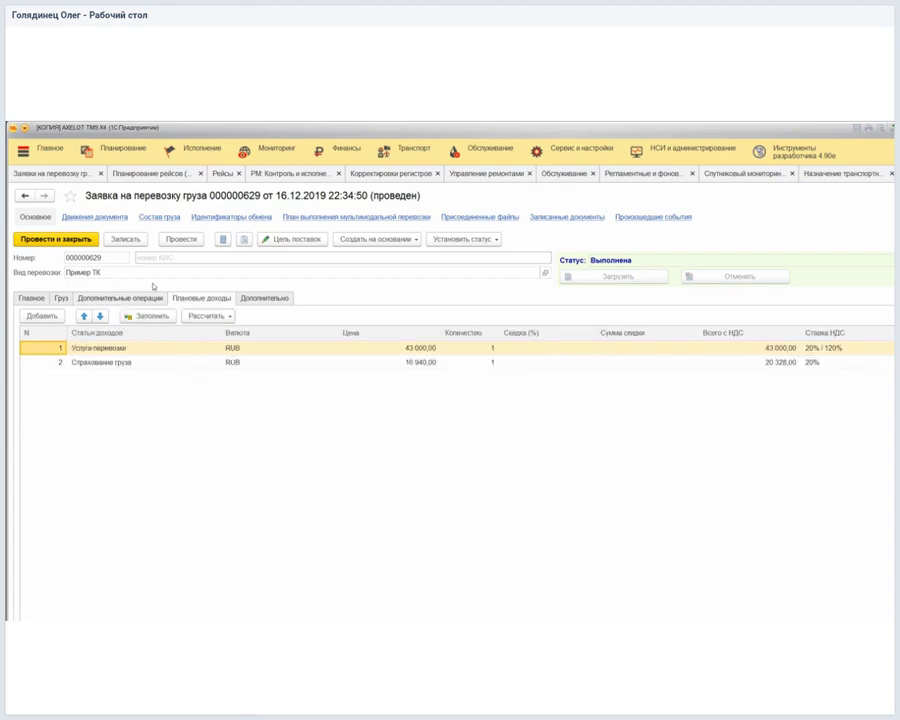
View the calculation breakdown of the request's planned income, then close it and the request.
left_click(190, 315)
left_click(190, 315)
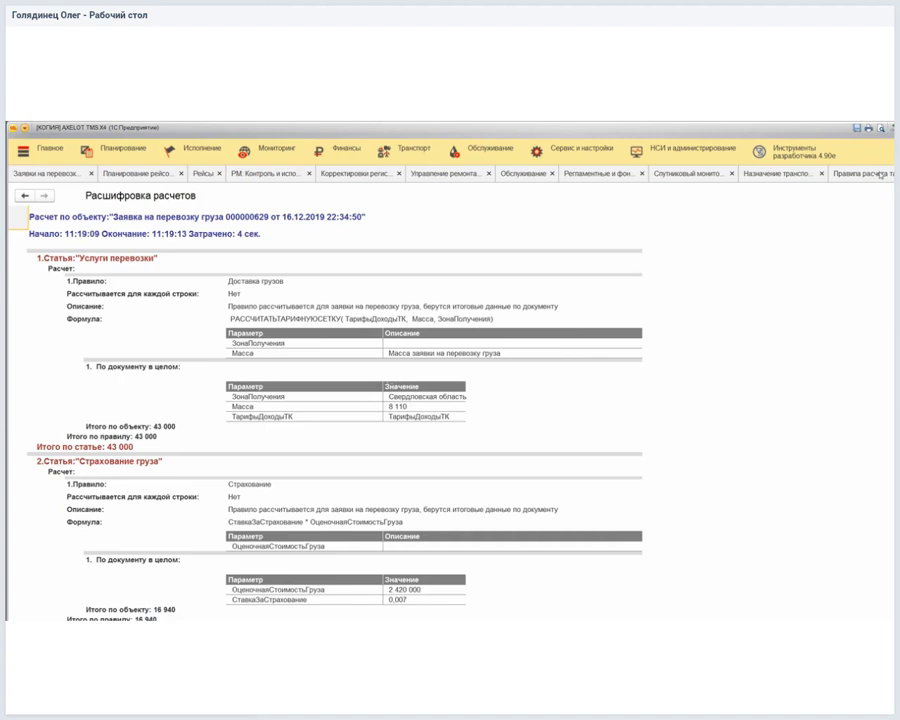
key("Escape")
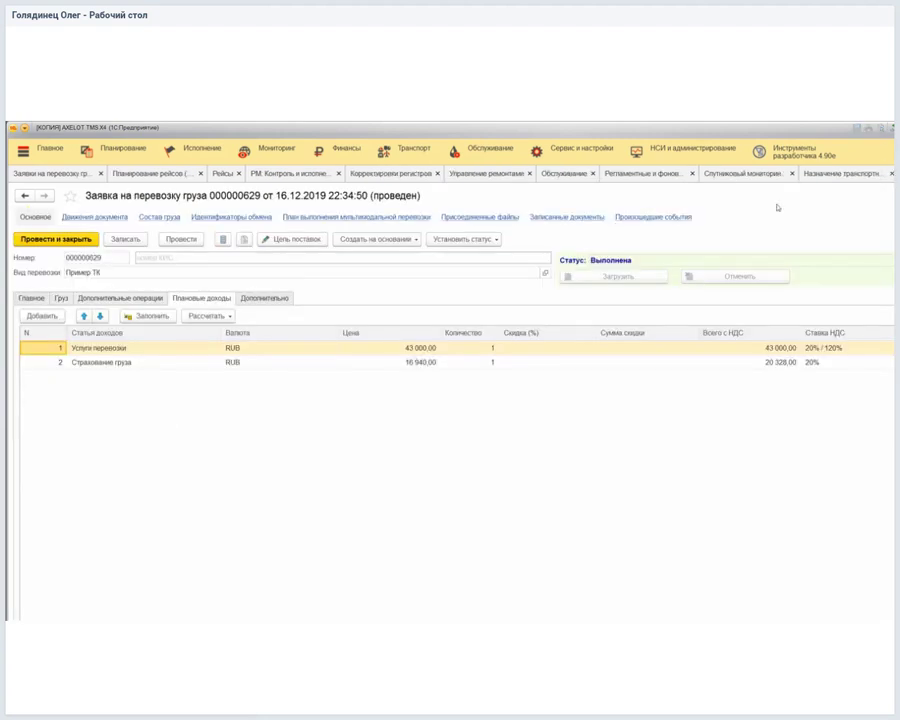
key("Escape")
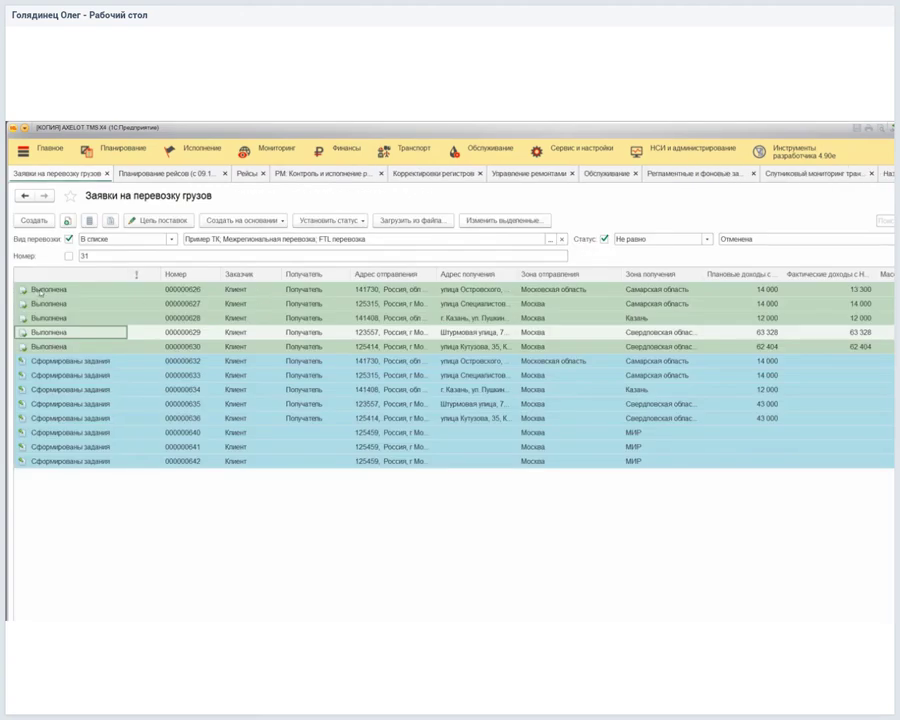
Reopen the same request, examine its supply chain scheme Перевозка в Свердловскую область, and return to the request list.
double_click(173, 325)
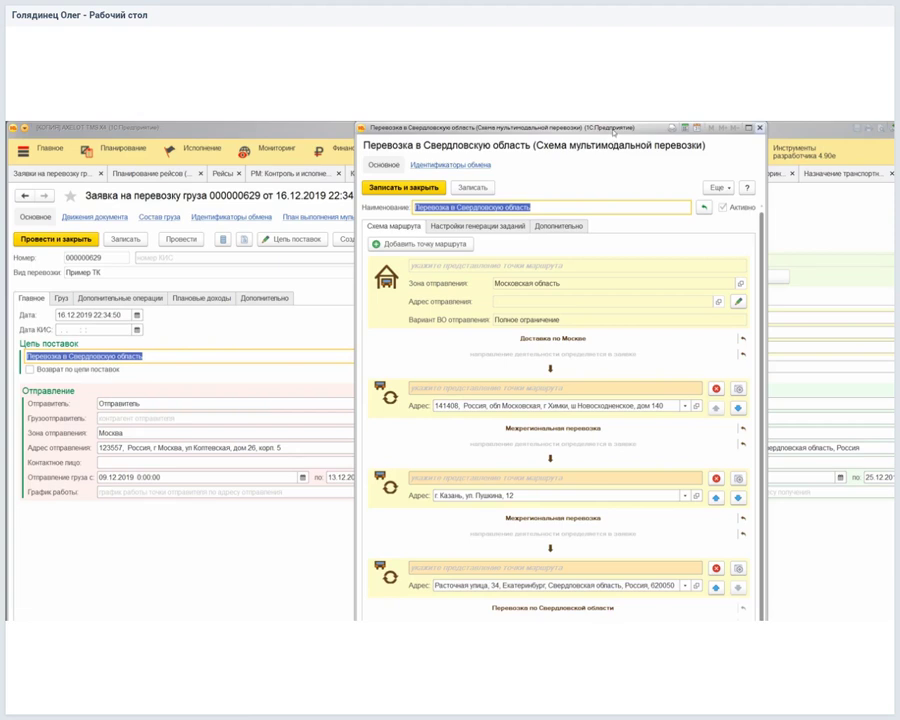
key("Escape")
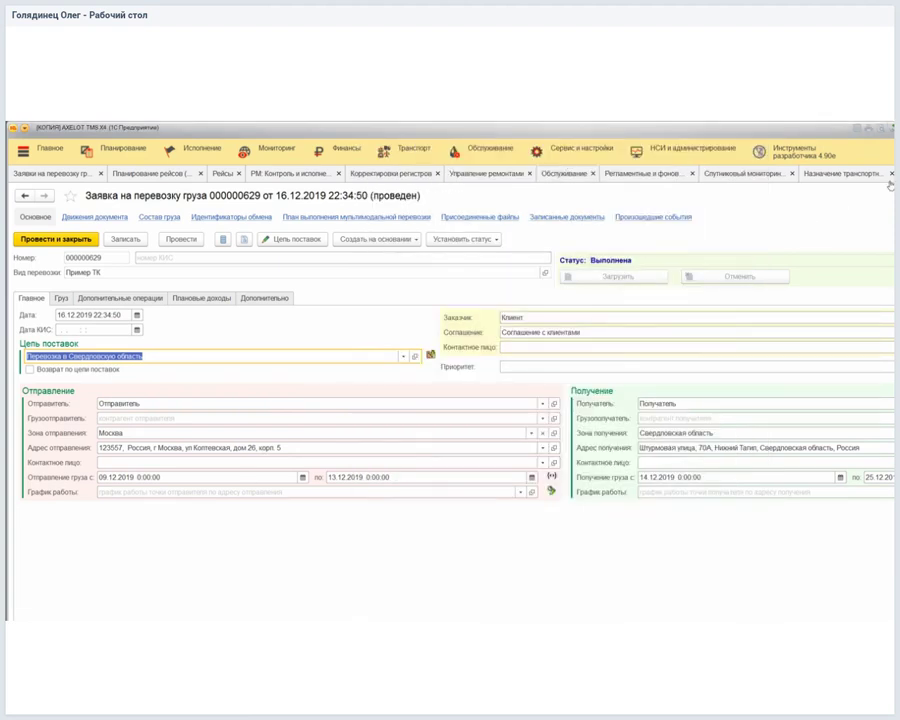
key("Escape")
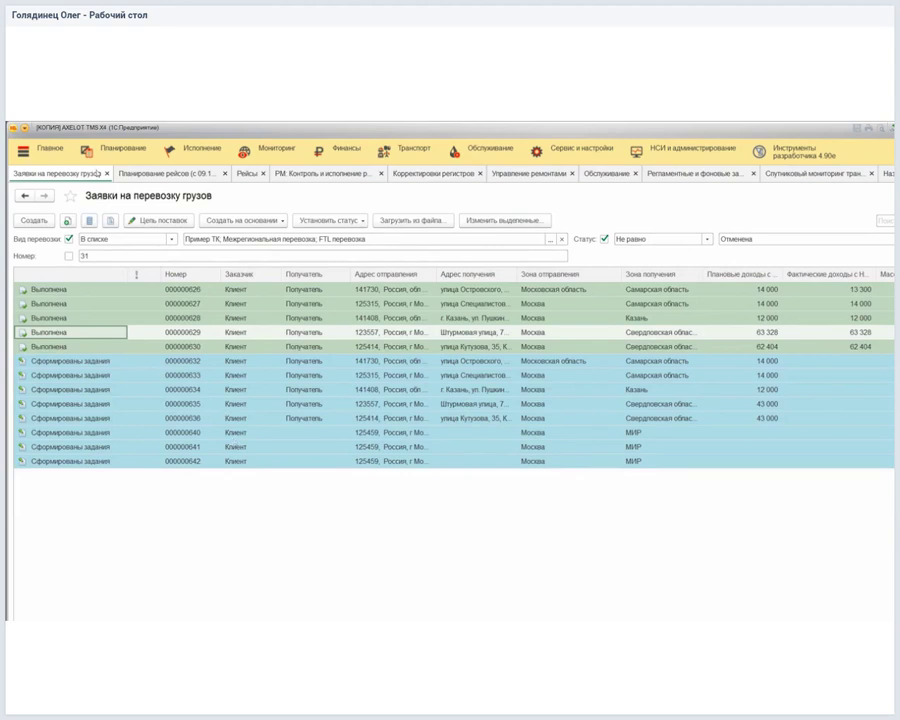
Switch to trip planning and examine the remaining columns of the transport task list, including volume and receiving time.
left_click(165, 173)
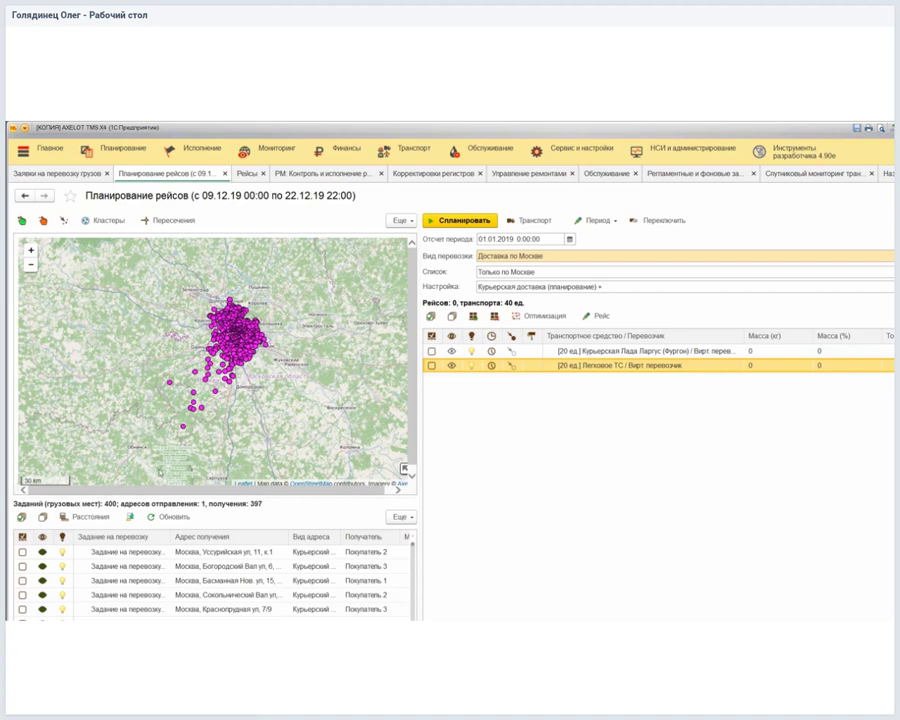
scroll(135, 562, "right", 3)
scroll(135, 562, "right", 5)
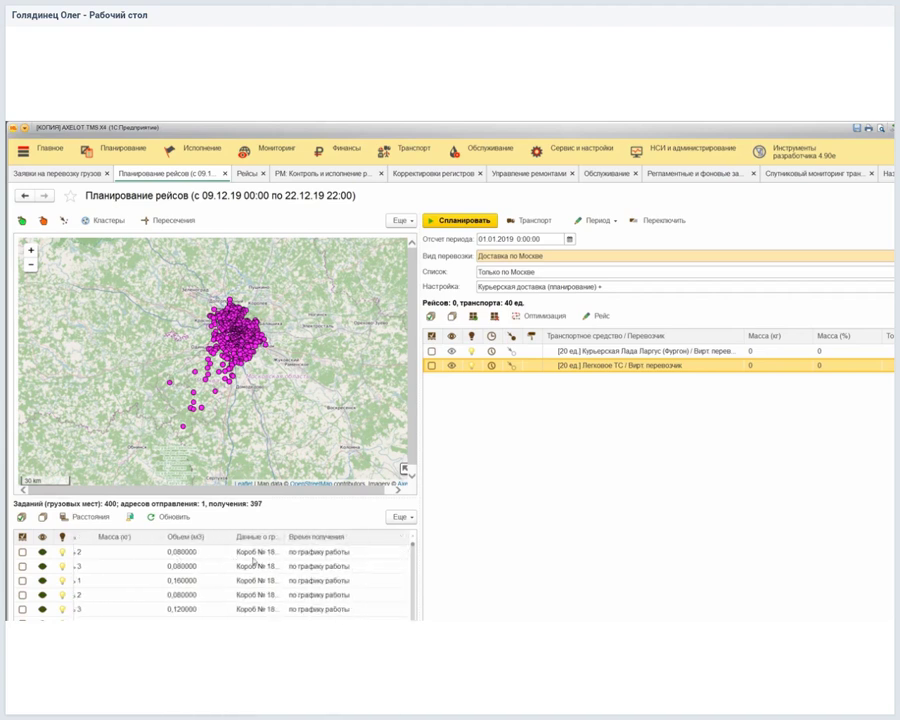
Review the routing restrictions with Масса as the controlled indicator in the planning parameters, and run automatic trip planning.
scroll(255, 562, "right", 1)
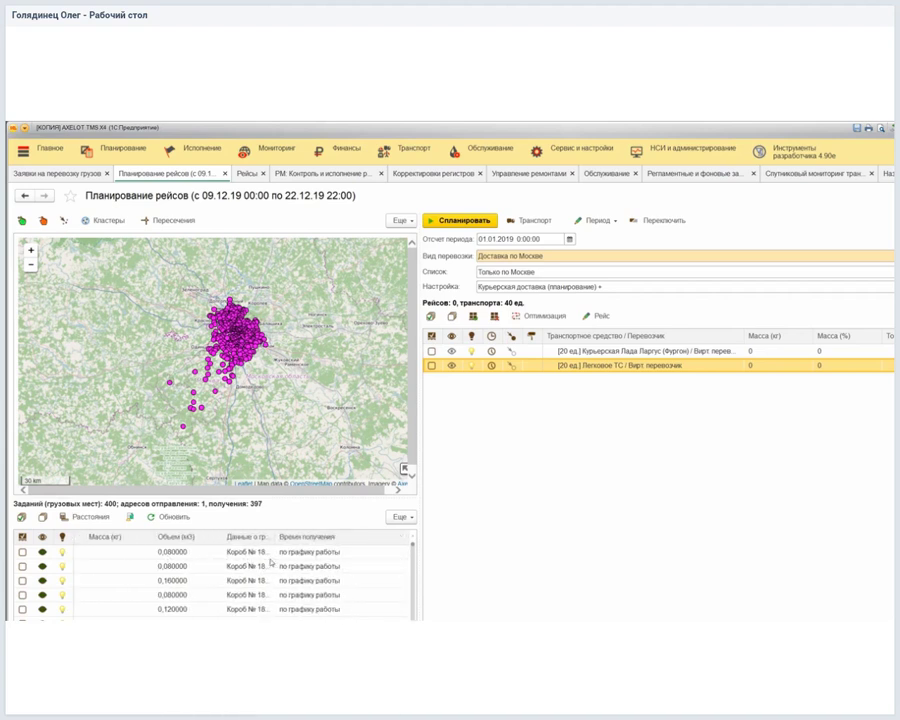
scroll(200, 562, "left", 8)
scroll(115, 560, "left", 1)
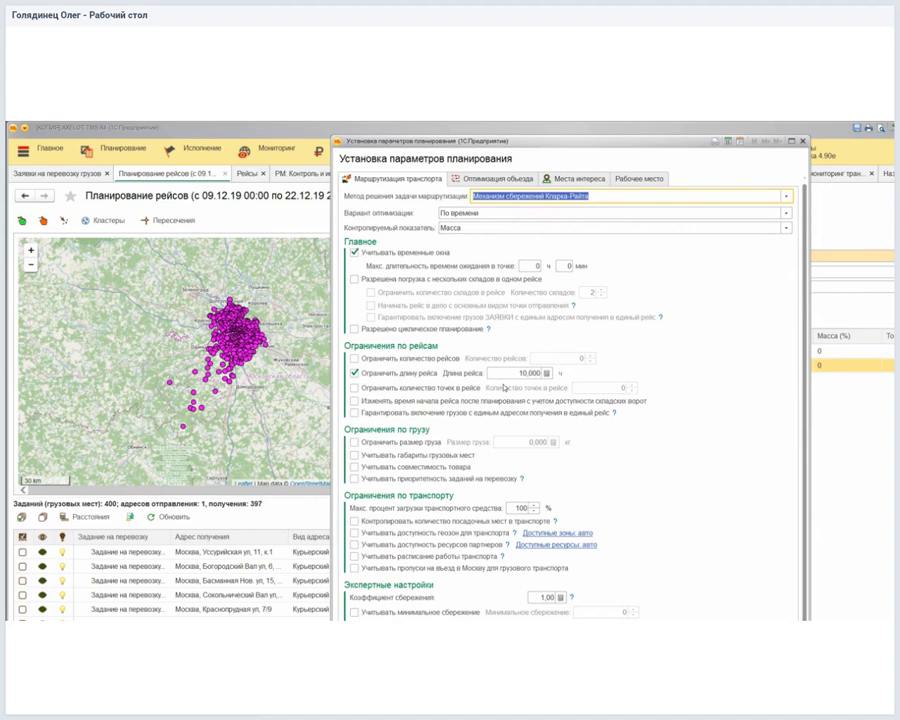
left_click(460, 227)
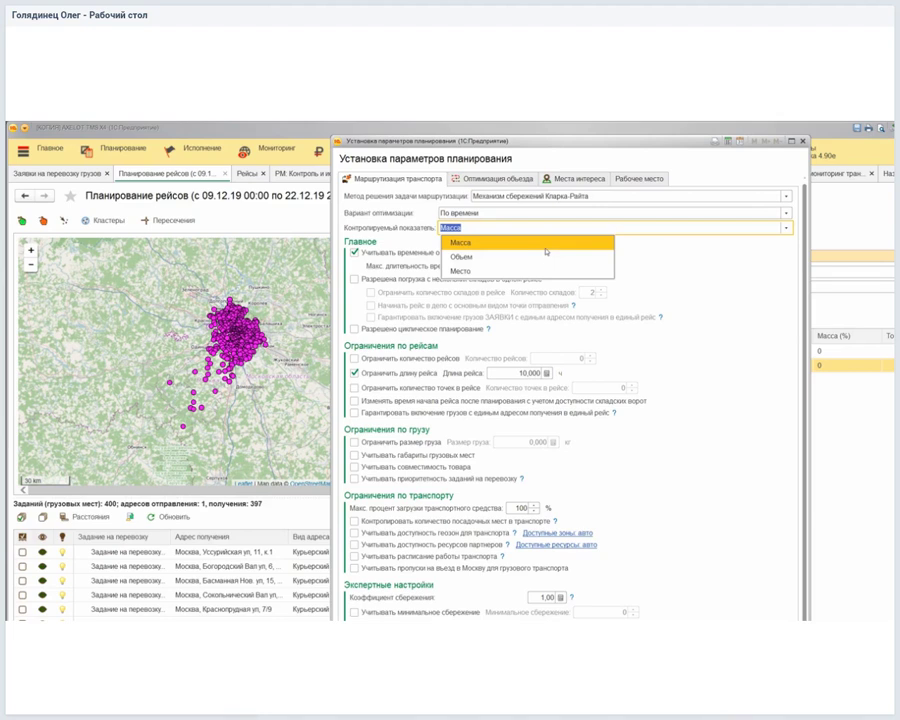
left_click(546, 249)
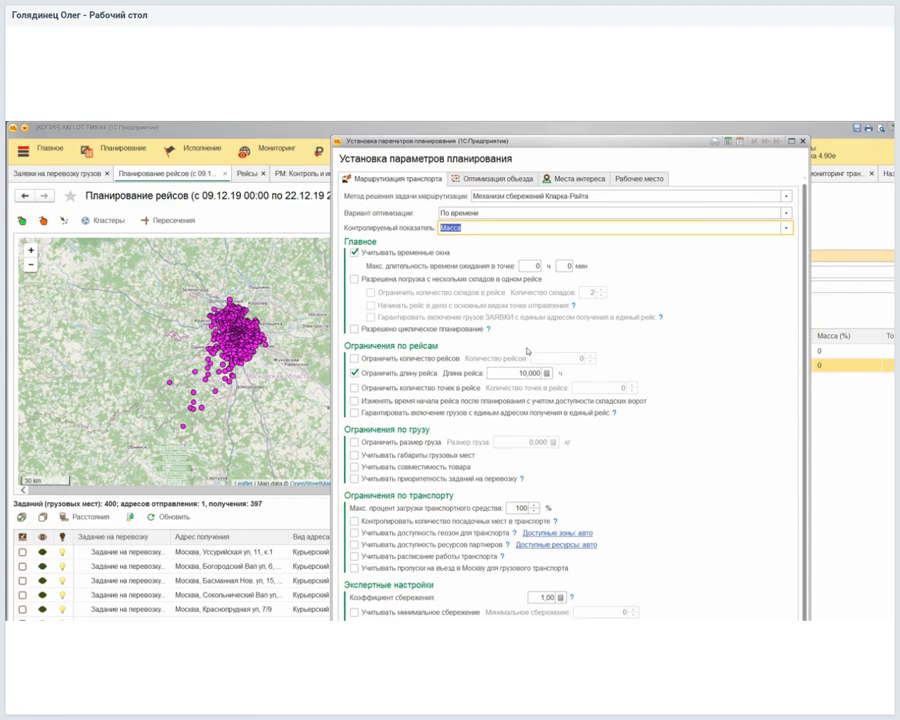
scroll(630, 265, "down", 1)
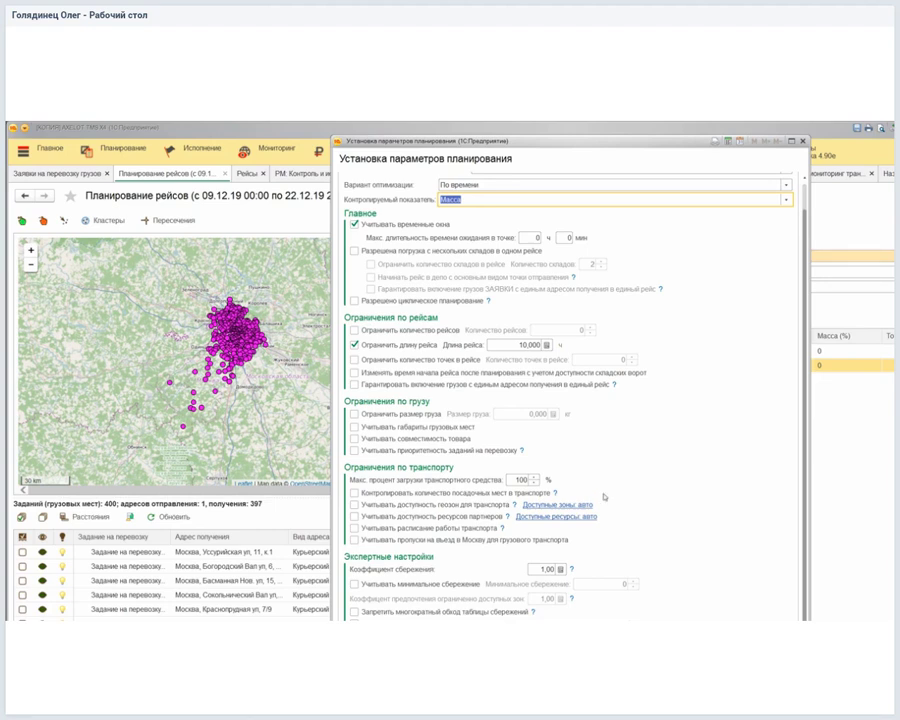
key("ctrl+Return")
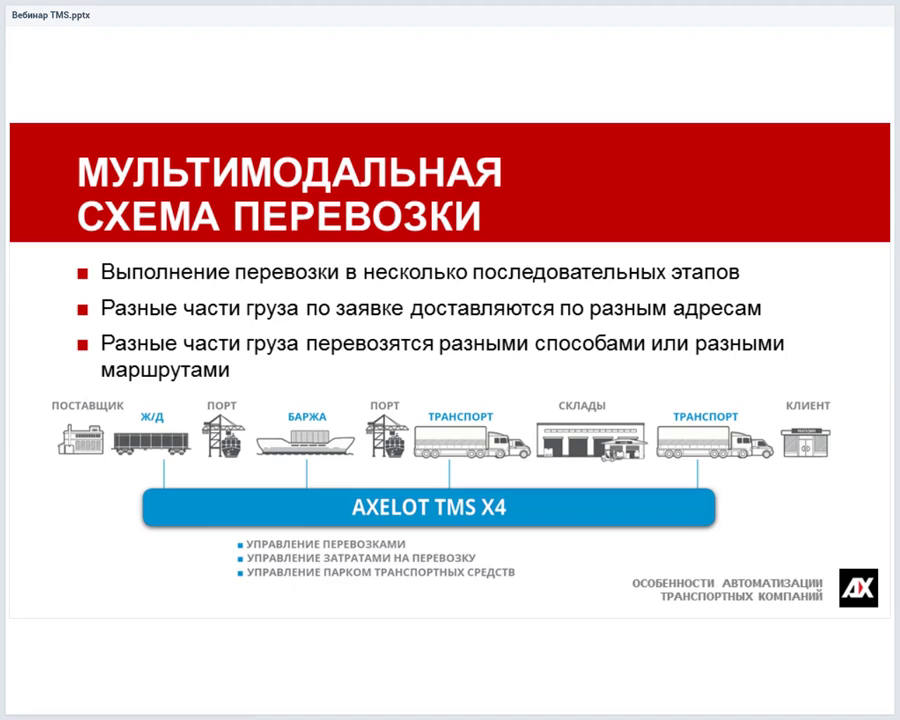
key("Right")
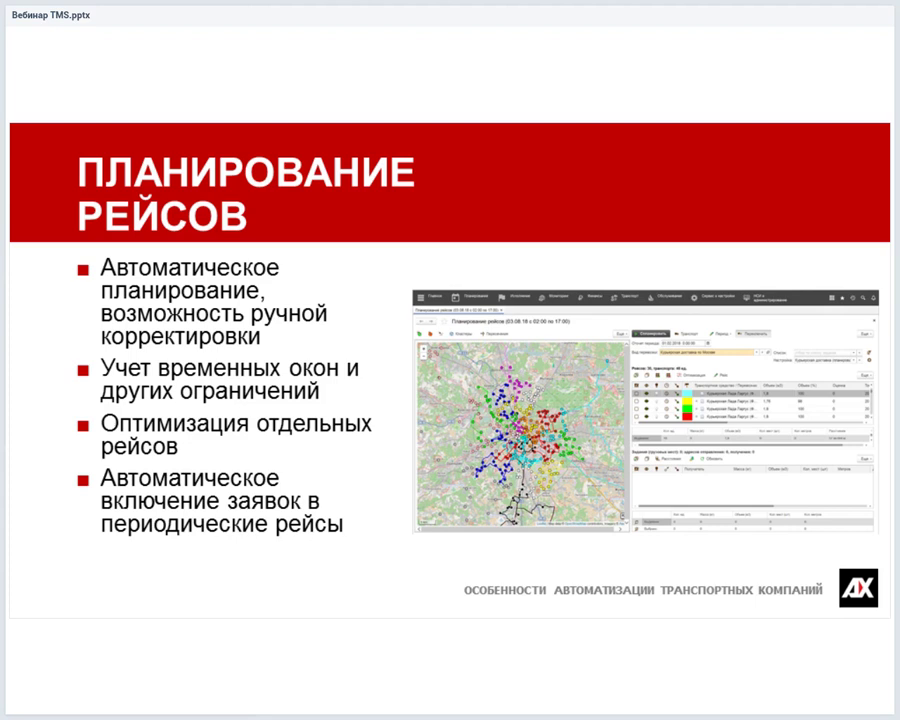
key("Right")
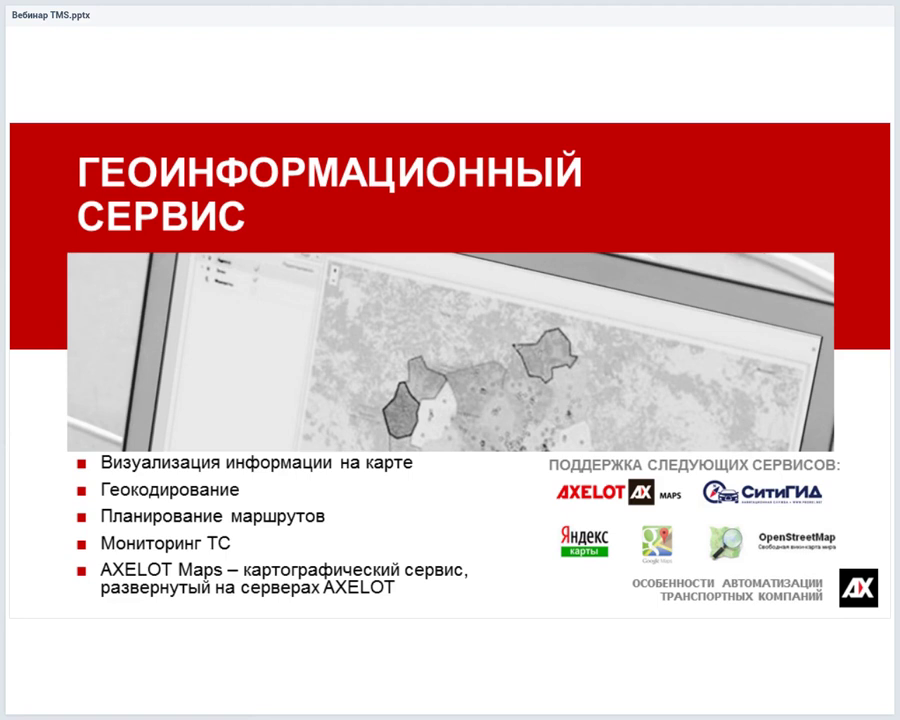
key("Right")
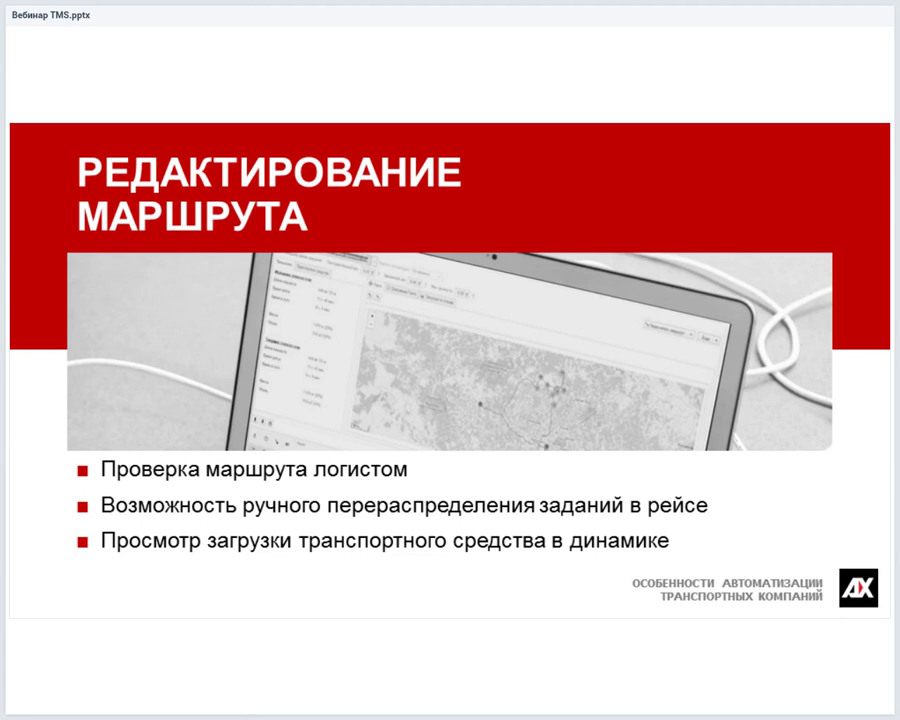
key("Right")
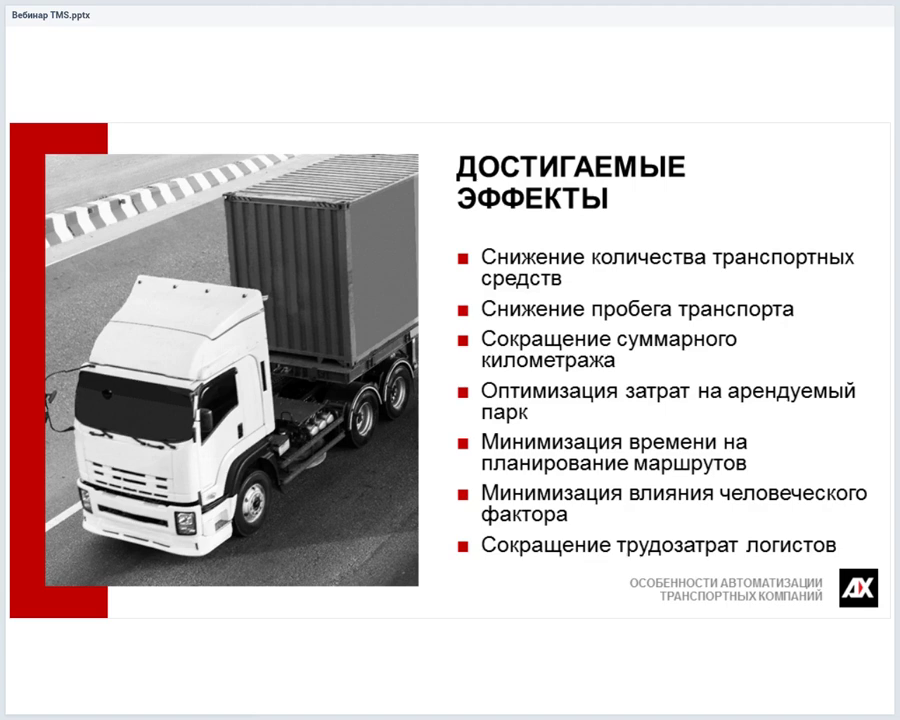
Switch back to AXELOT TMS X4, show only the first planned trip on the map, and open its route for editing.
key("alt+Tab")
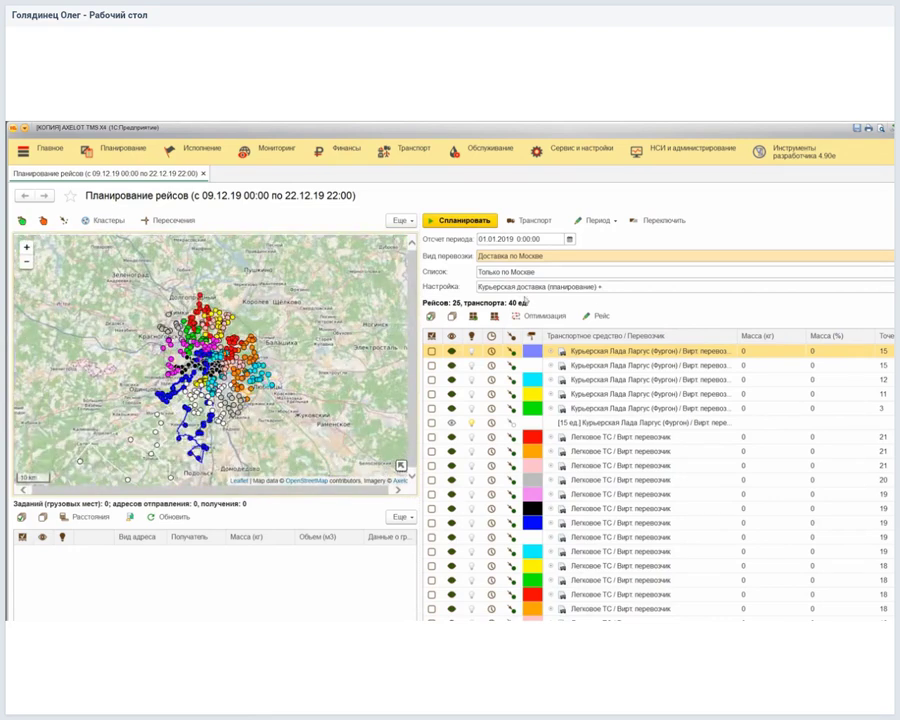
right_click(657, 354)
left_click(720, 363)
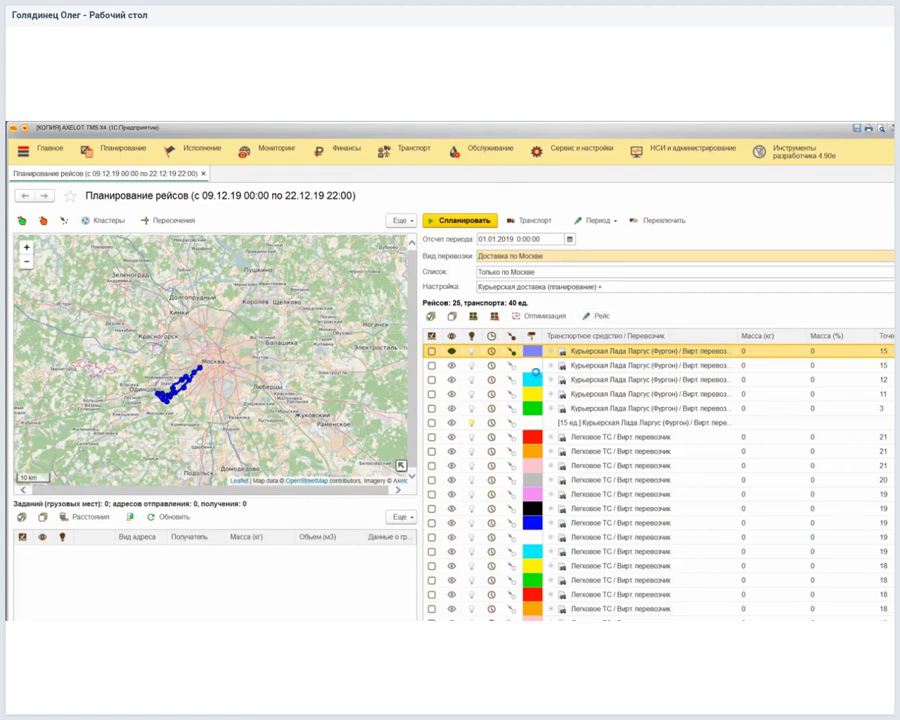
double_click(536, 372)
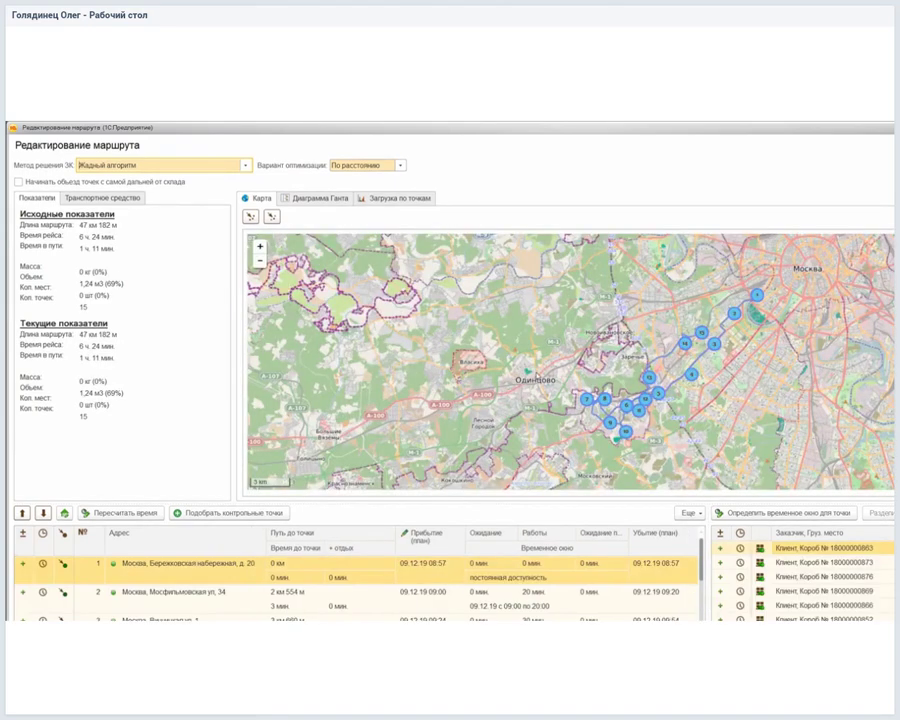
Examine the third stop of the route and its reordering option, and return to trip planning.
key("Down")
key("Down")
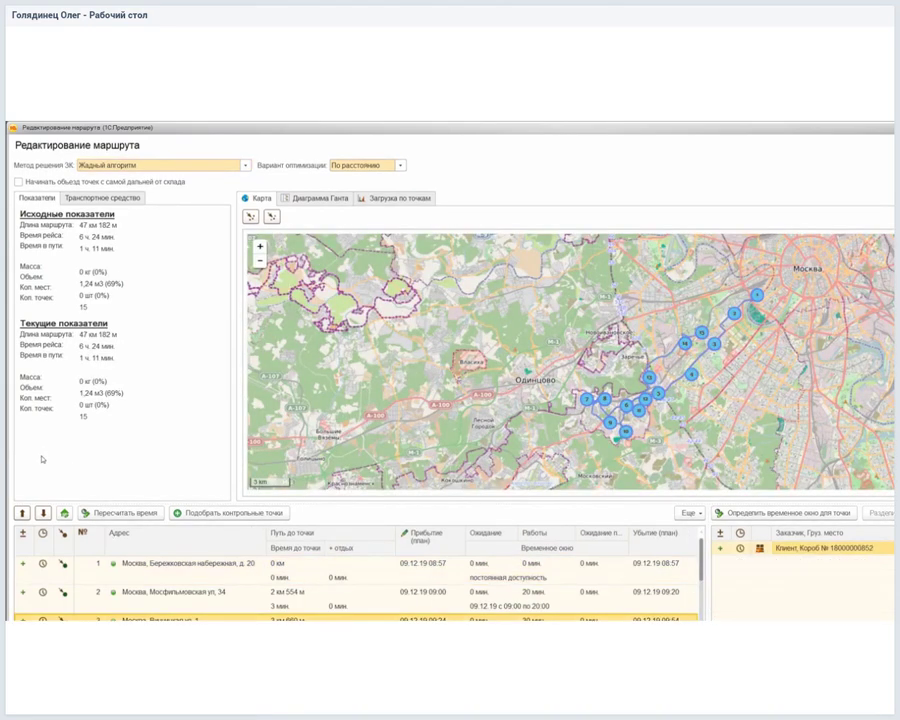
key("ctrl+shift+Down")
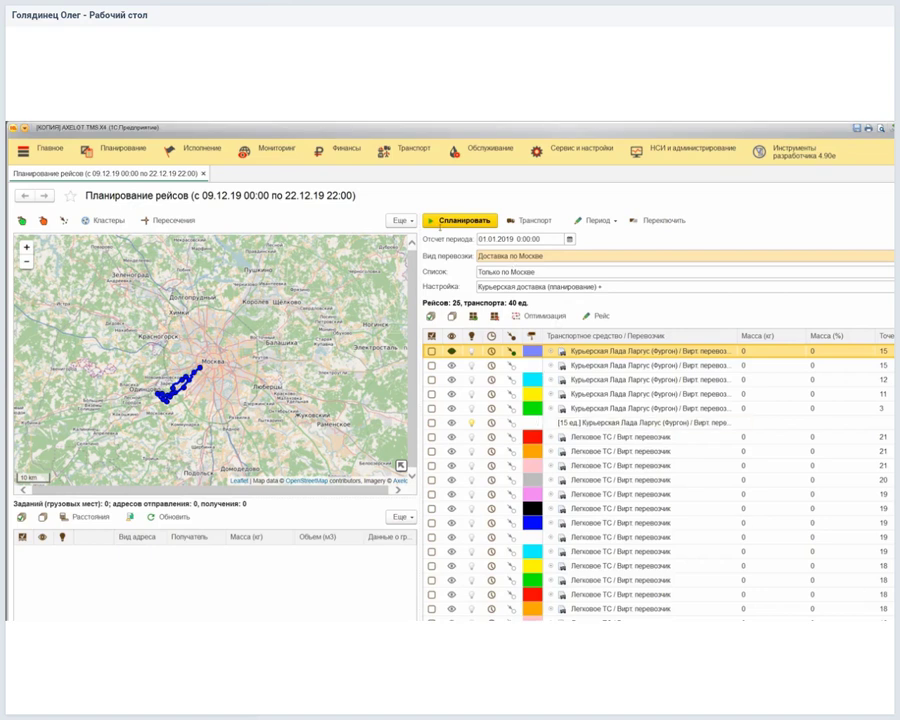
Set the planning list to Демонстрация ТК and view its transport tasks and delivery points on the map.
key("Down")
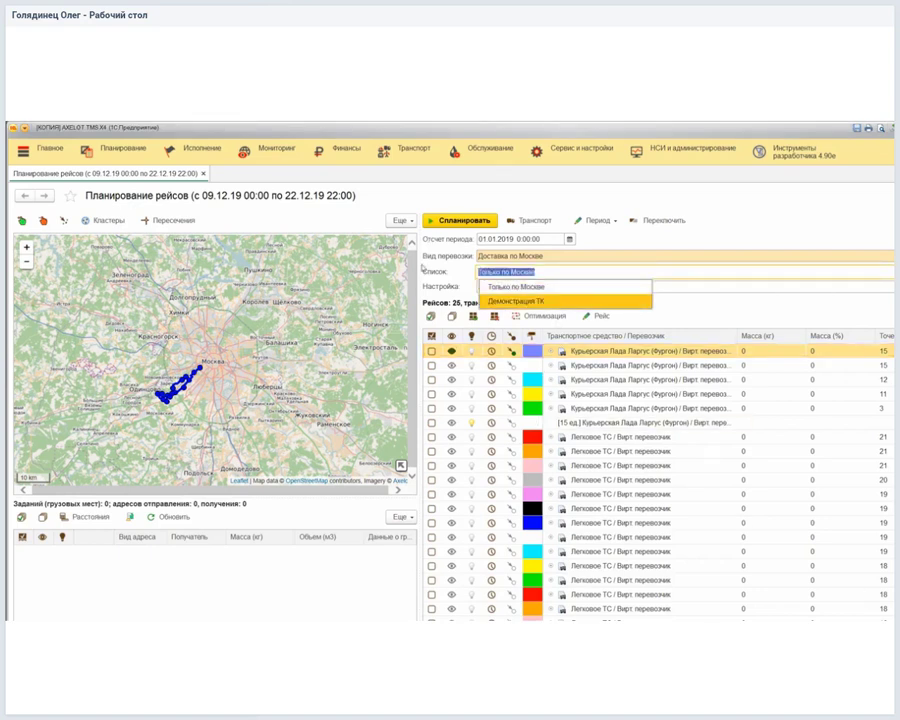
key("Escape")
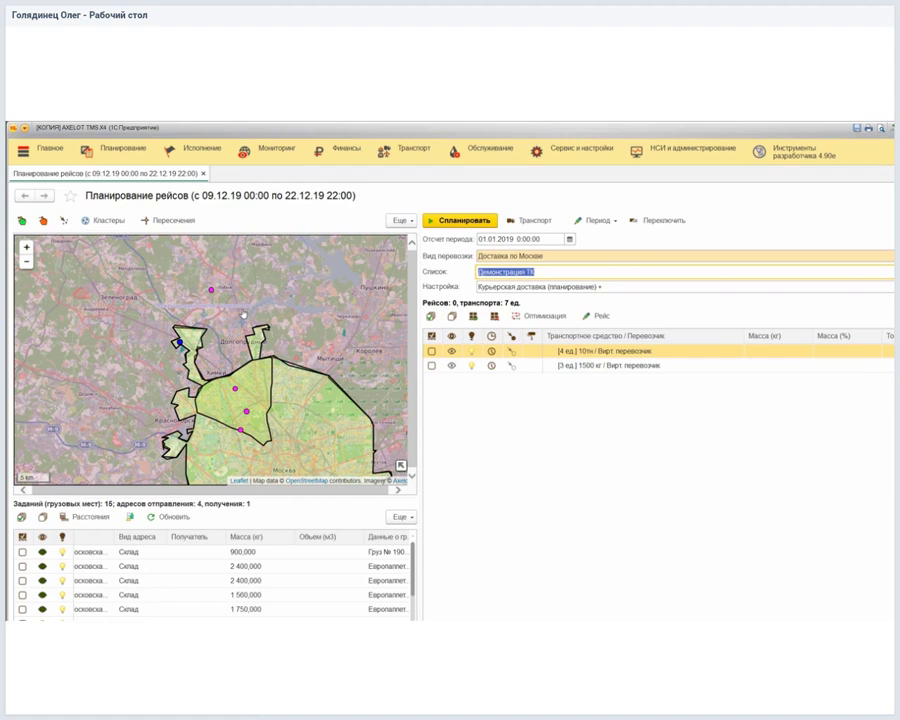
scroll(158, 565, "left", 5)
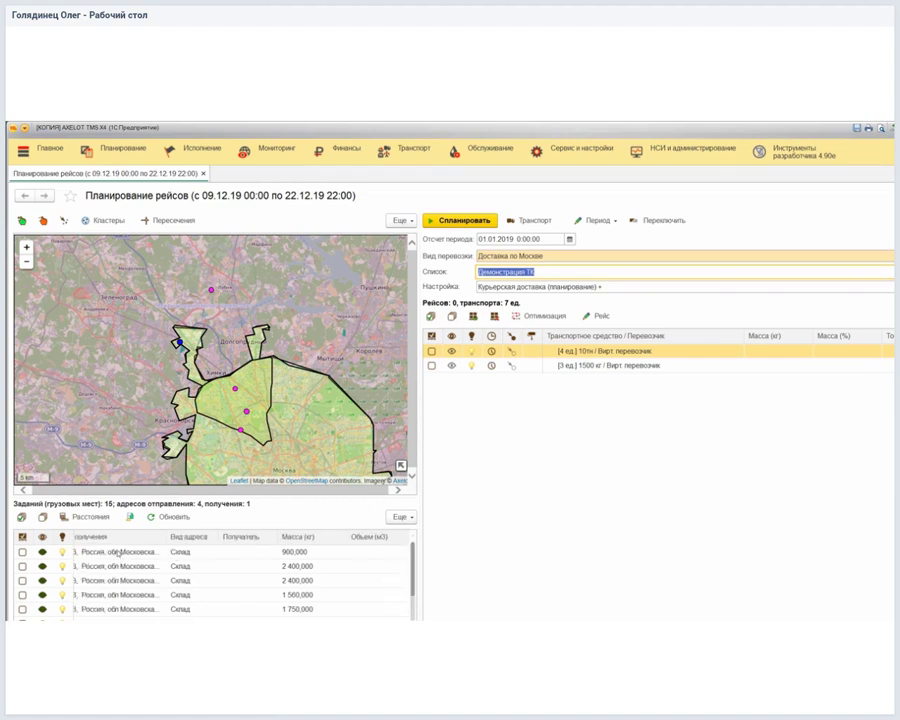
left_click_drag(156, 372, 158, 354)
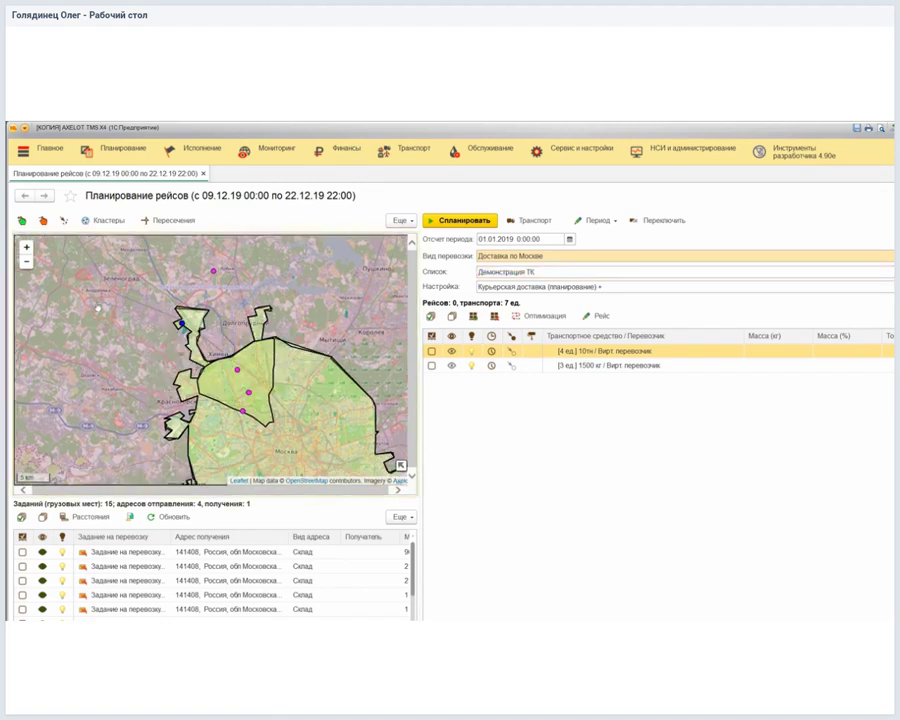
left_click(26, 261)
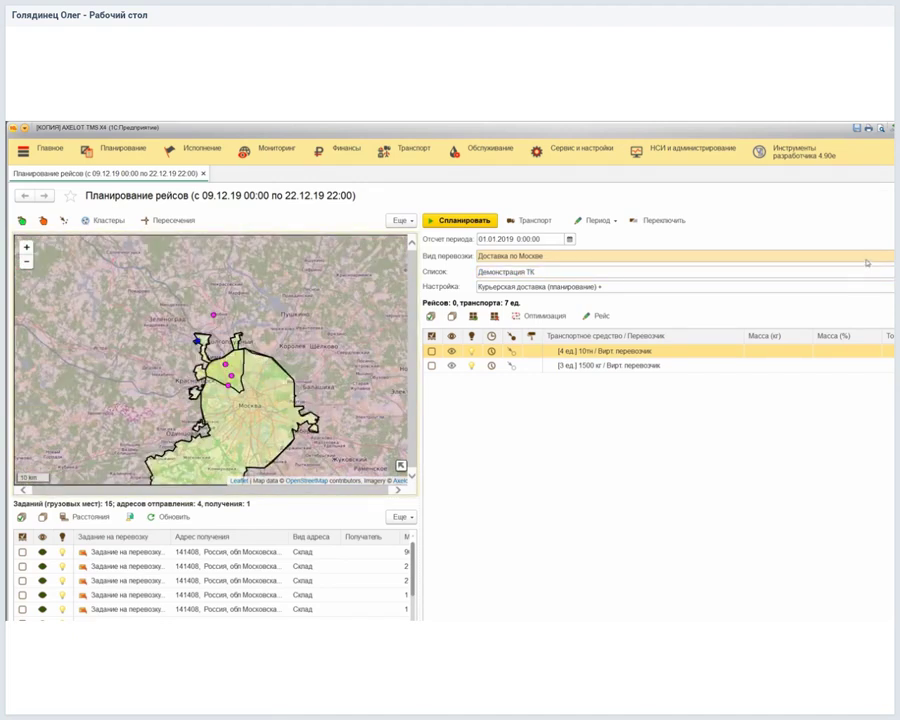
Turn off the trip length limit and the time windows in the planning parameters, and plan the Демонстрация ТК trips.
left_click(600, 287)
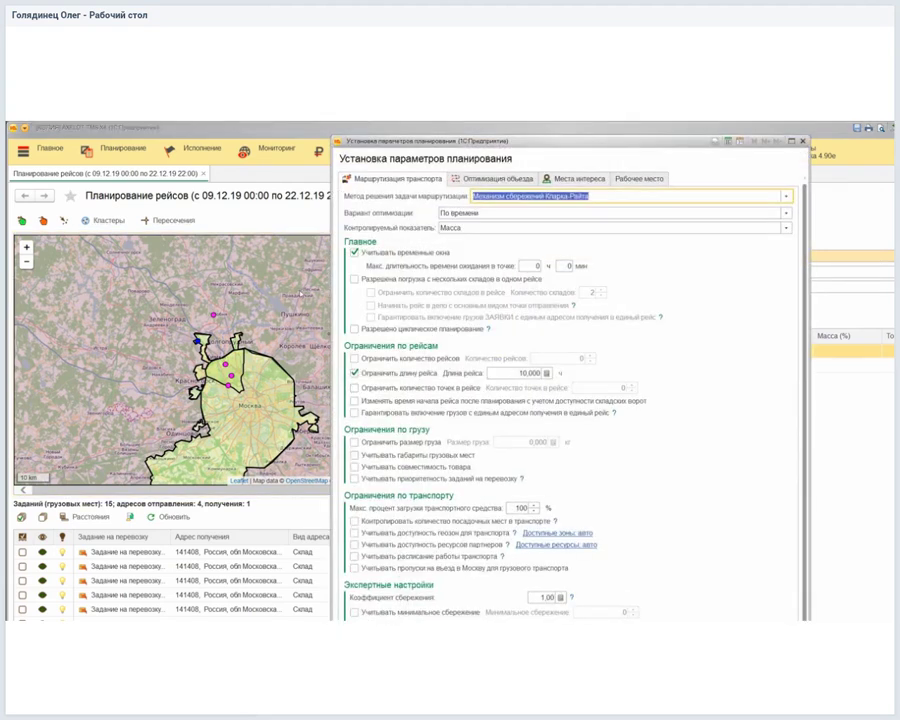
left_click(355, 372)
left_click(355, 253)
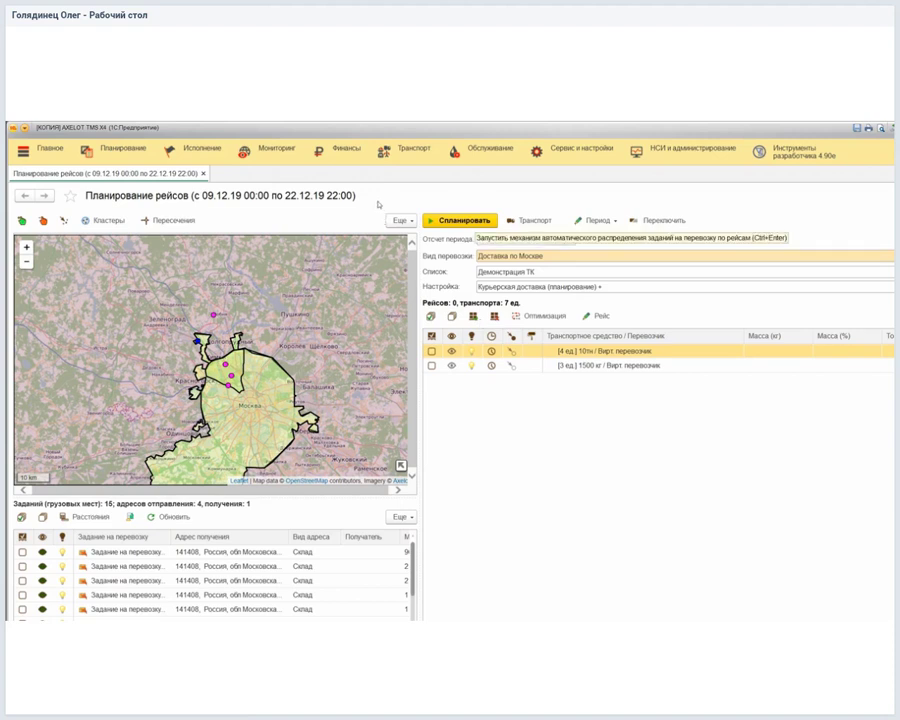
key("ctrl+Return")
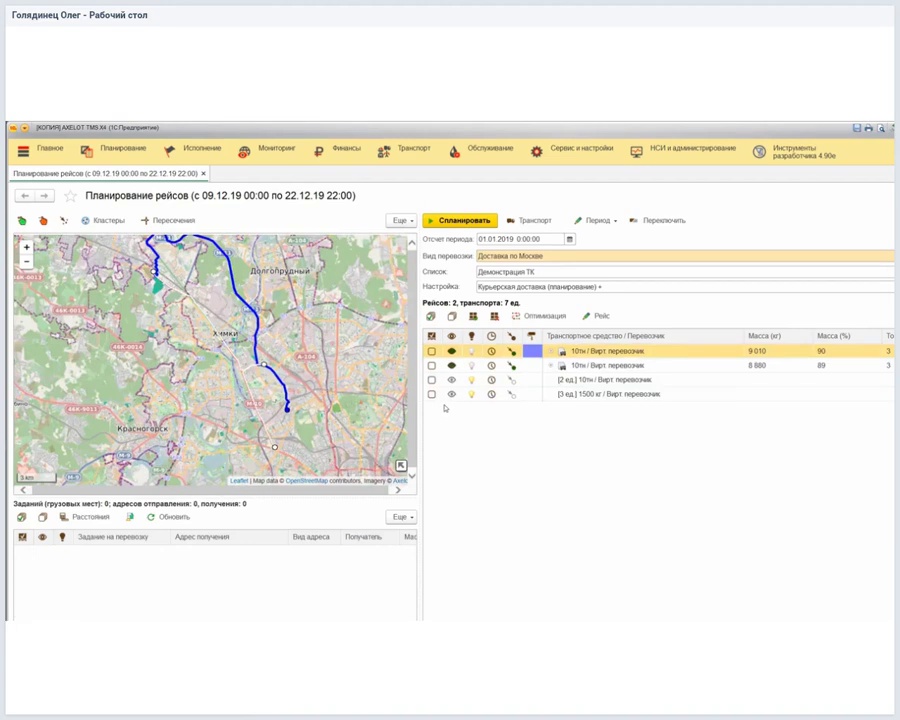
left_click(445, 365)
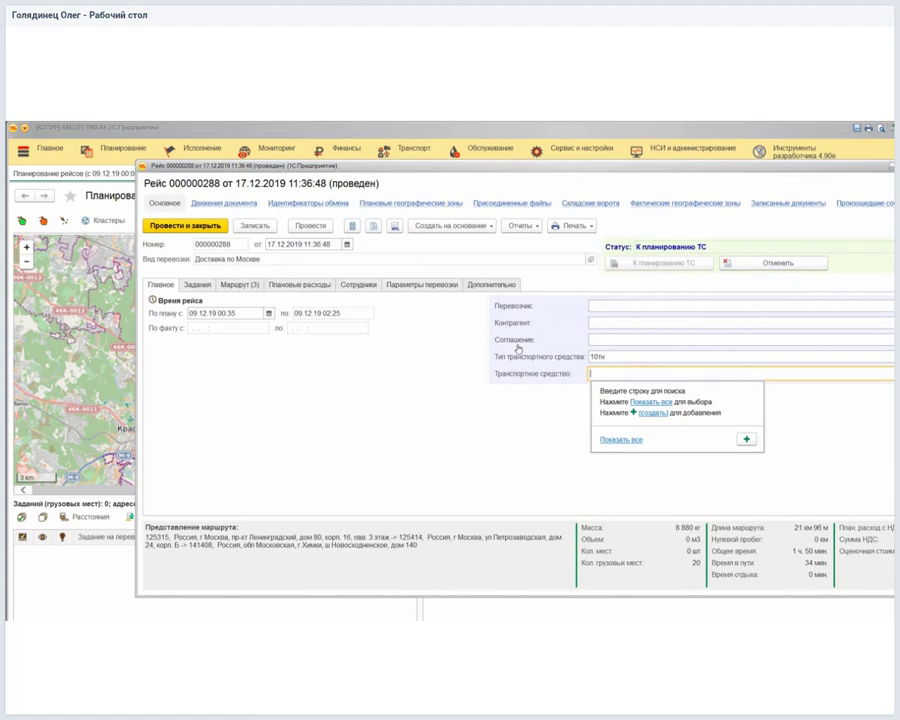
key("F4")
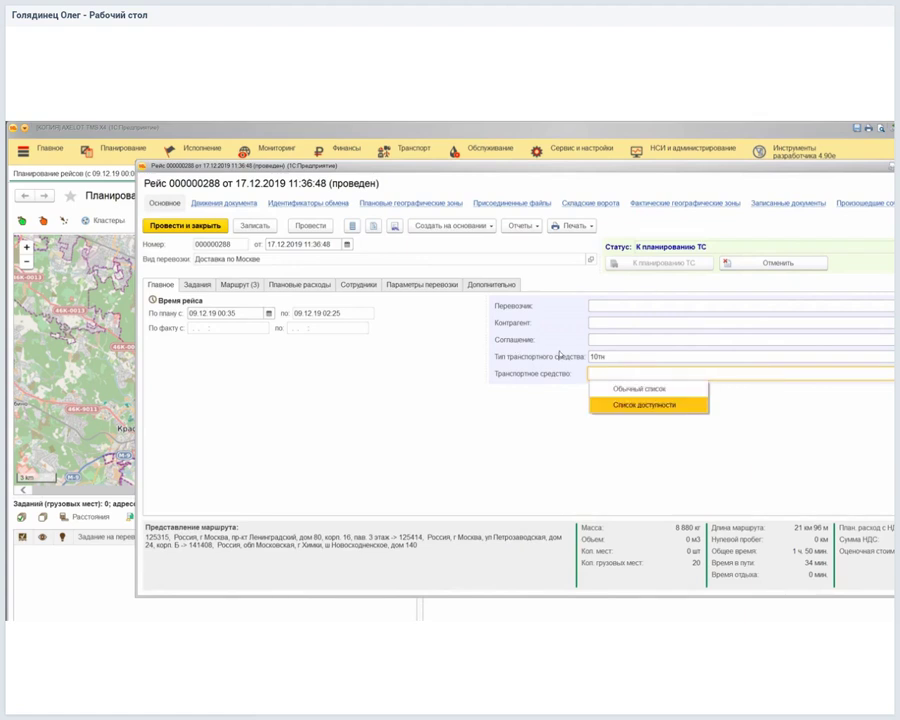
key("Up")
key("Return")
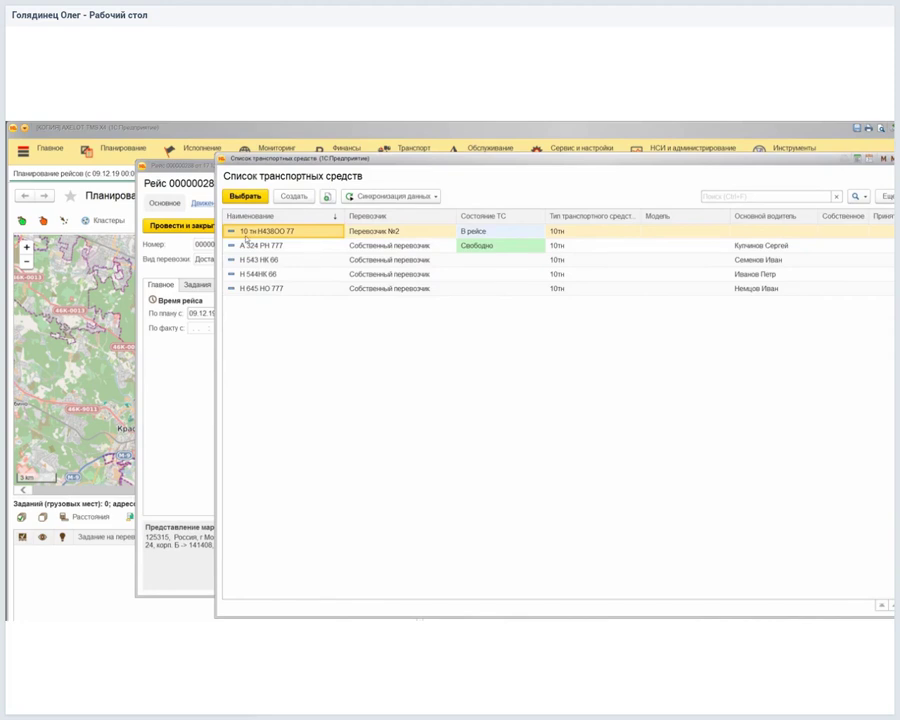
left_click(150, 165)
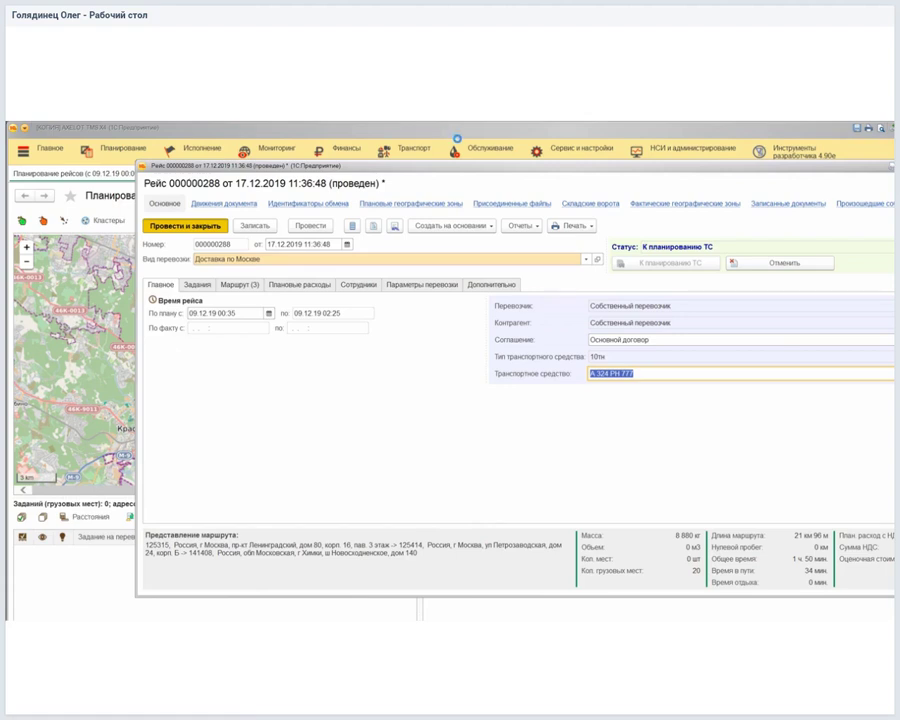
key("ctrl+s")
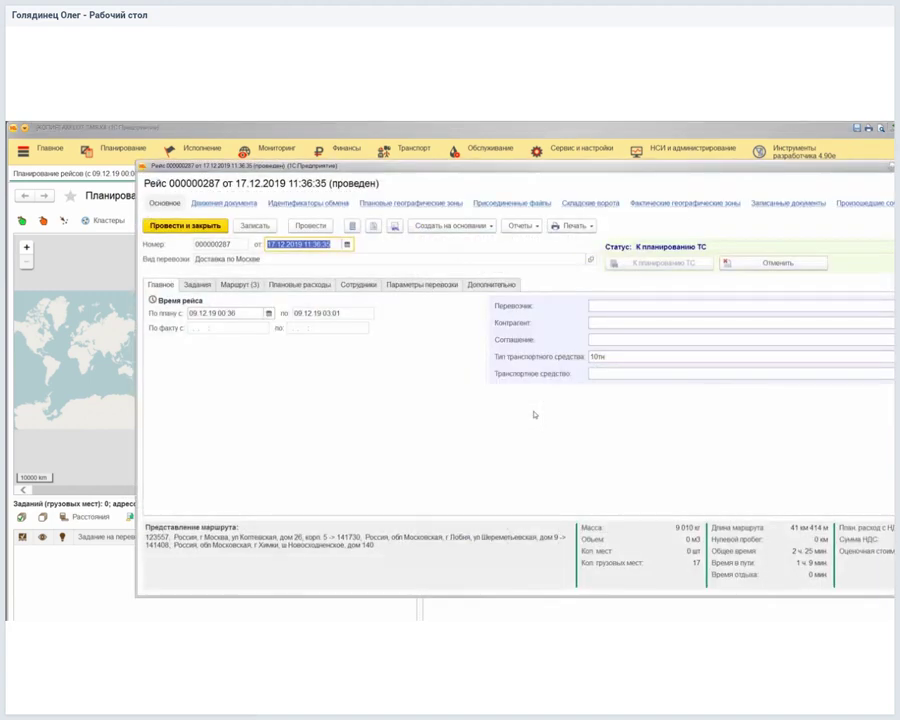
left_click(600, 373)
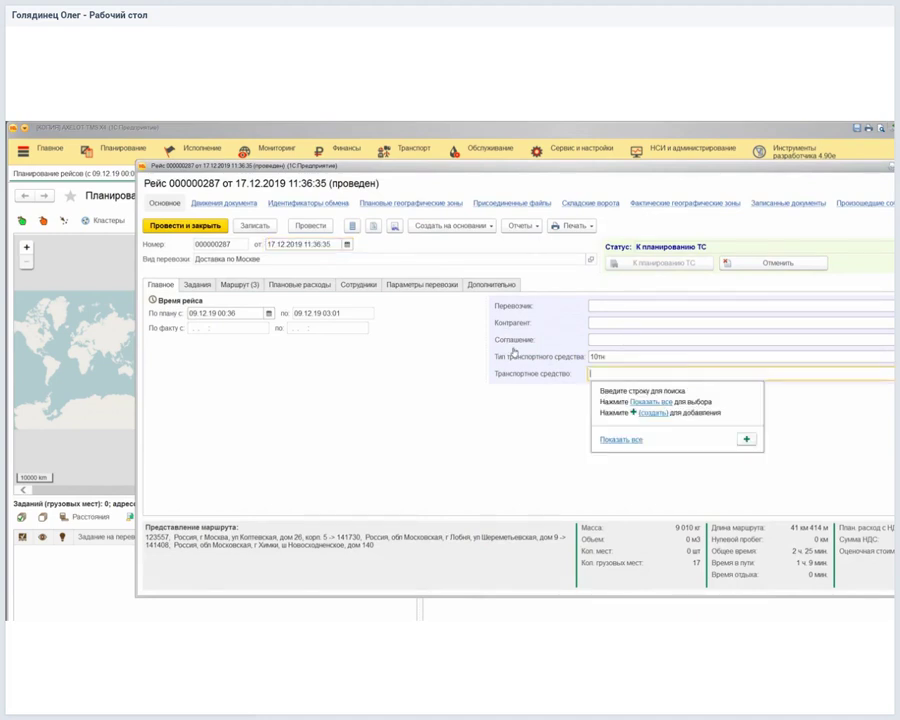
key("Up")
key("Return")
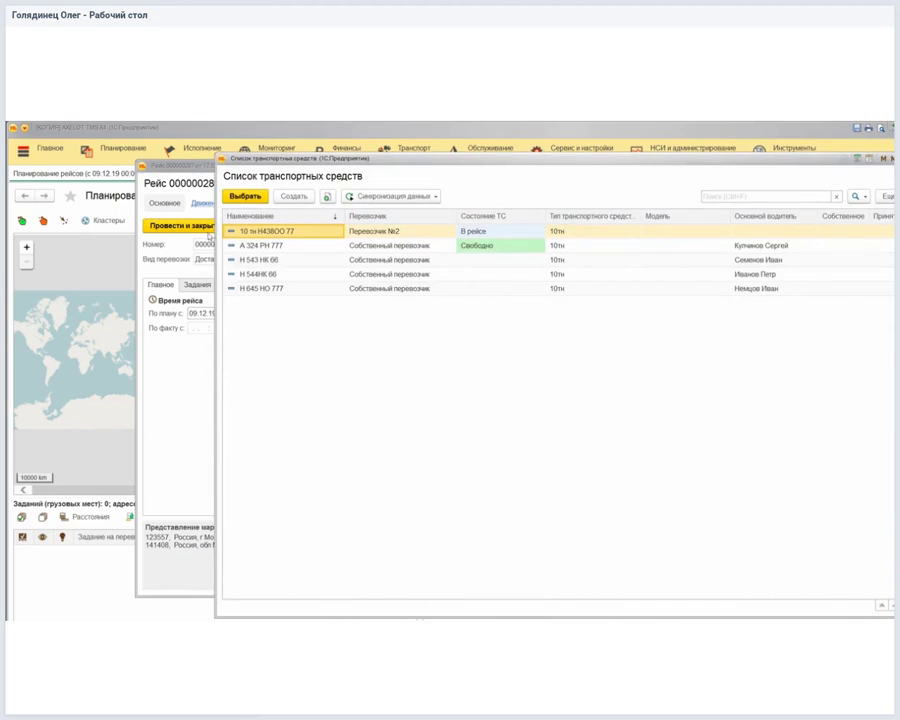
key("Down")
key("Down")
key("Down")
key("Down")
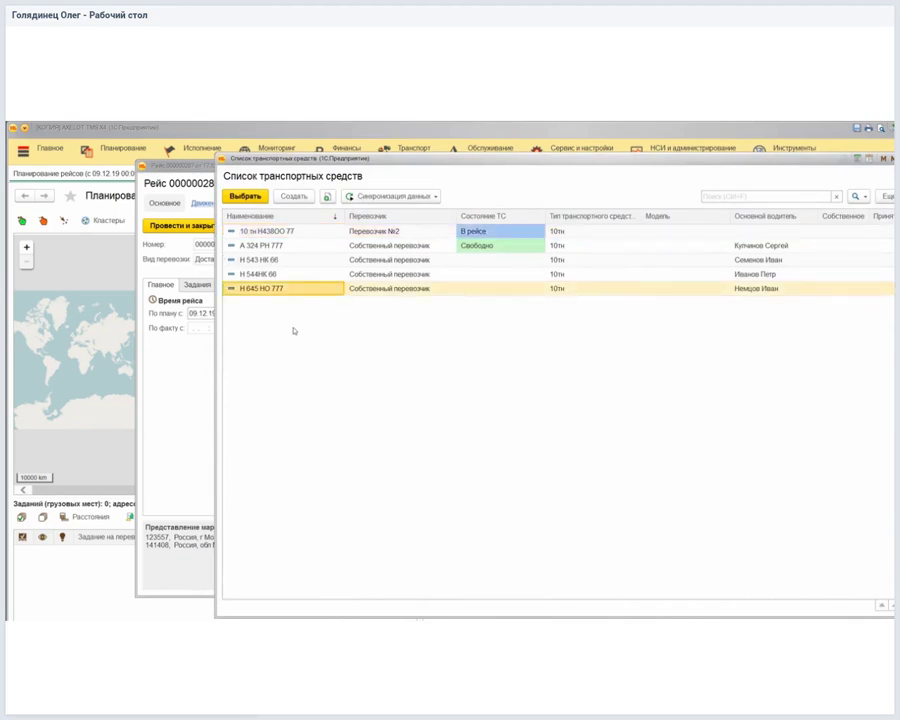
left_click(173, 185)
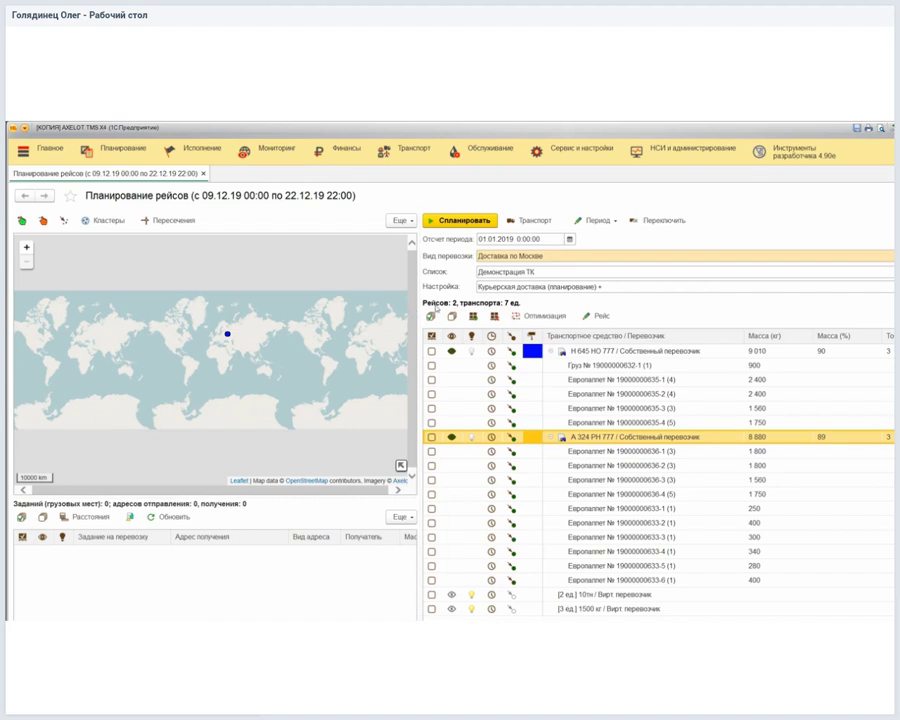
Collapse the cargo lines of the planned trips and set the transportation type to Межрегиональная перевозка.
left_click(447, 315)
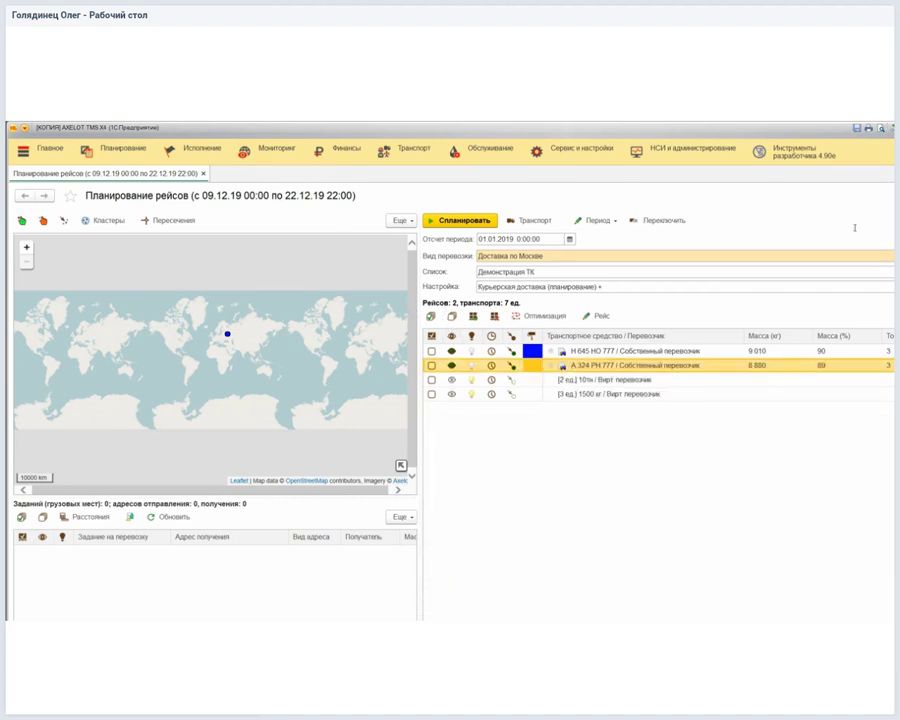
key("Tab")
key("F4")
key("Down")
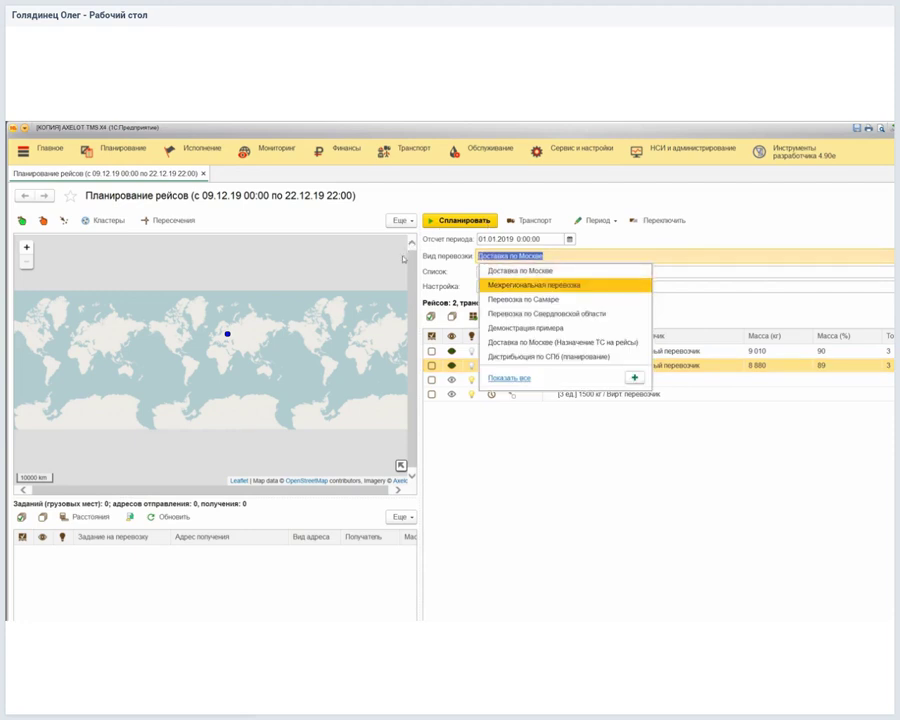
key("Escape")
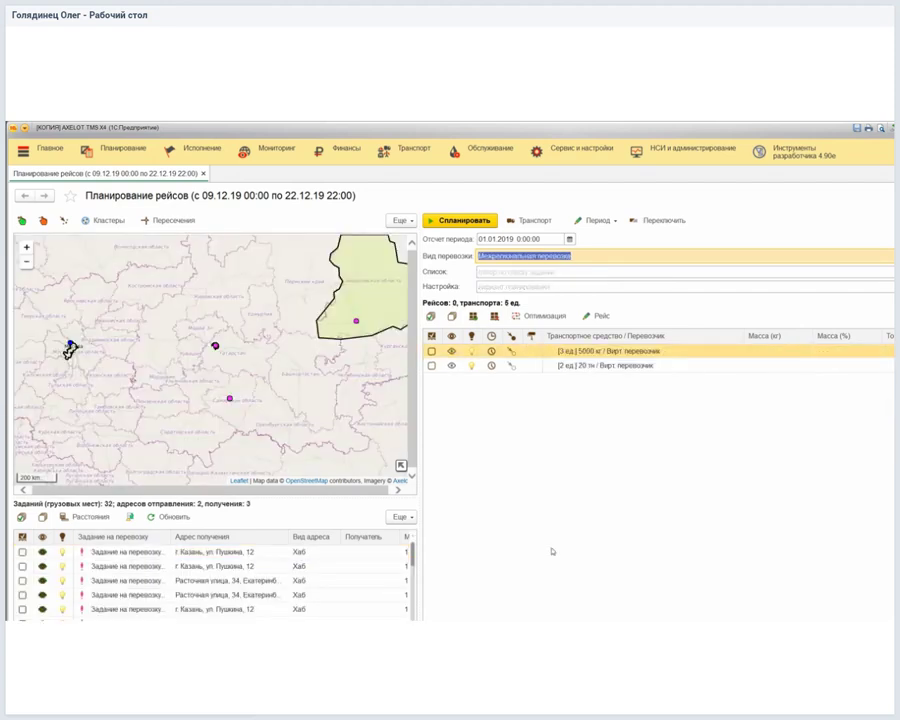
Check the cargo mass and item count at the Казань, Самара and Екатеринбург delivery points on the map.
left_click(215, 345)
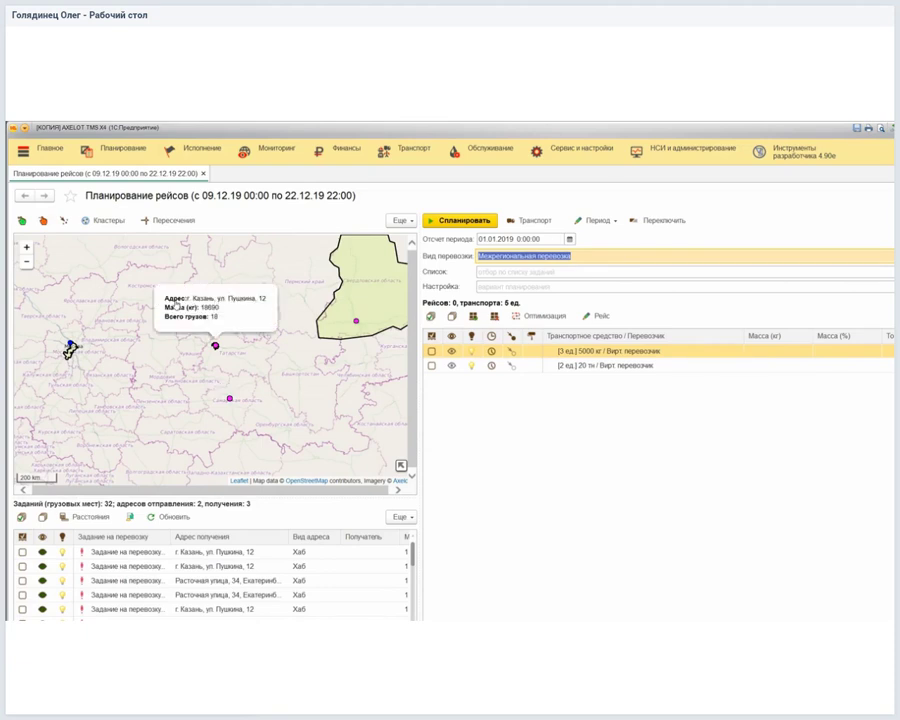
left_click(186, 352)
left_click(229, 398)
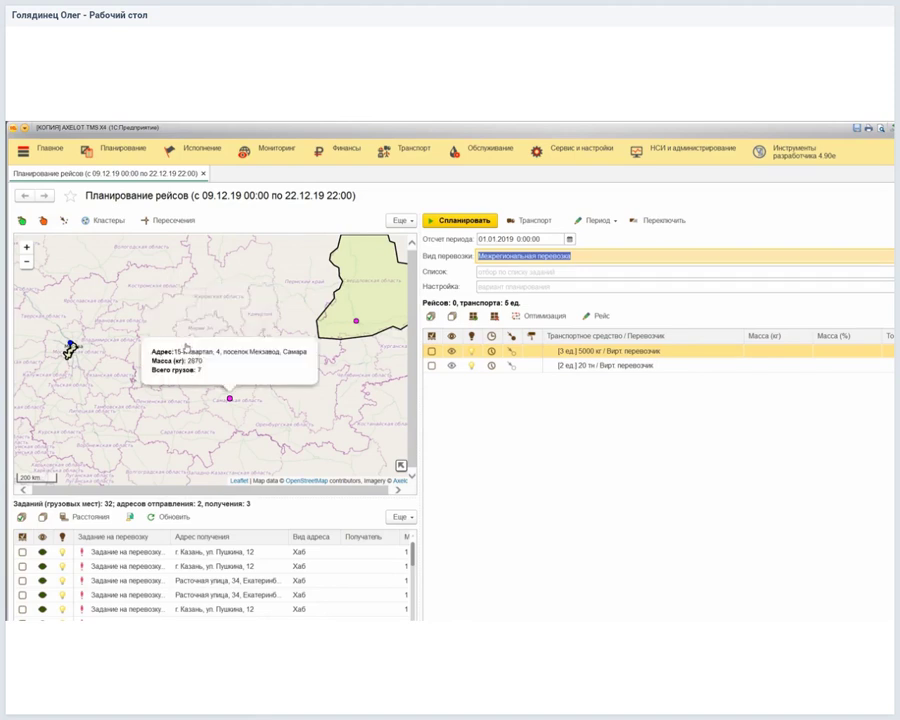
left_click(356, 321)
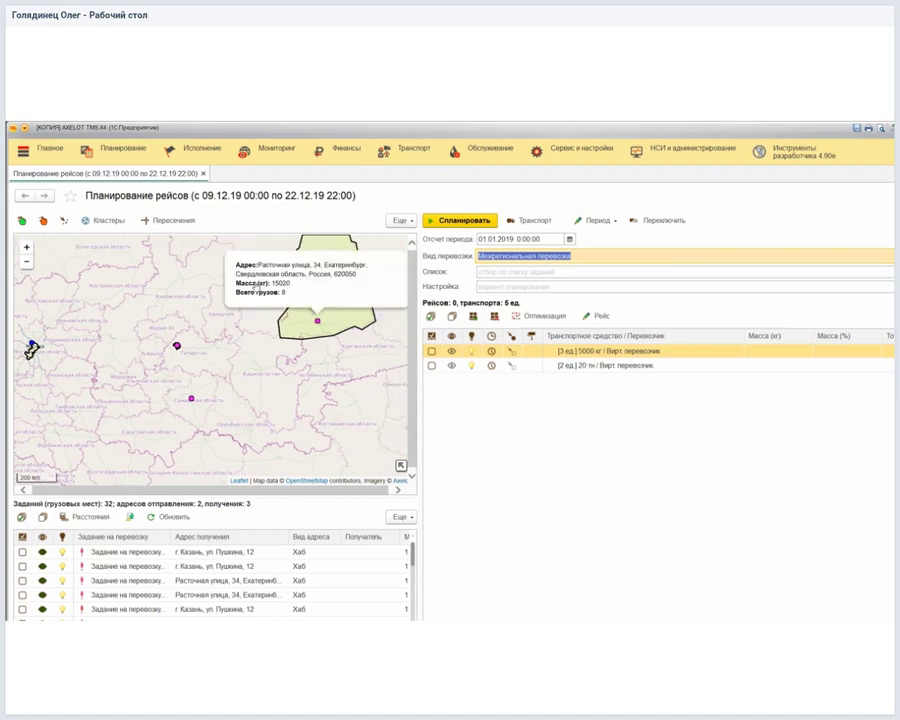
left_click(263, 297)
left_click_drag(215, 307, 245, 304)
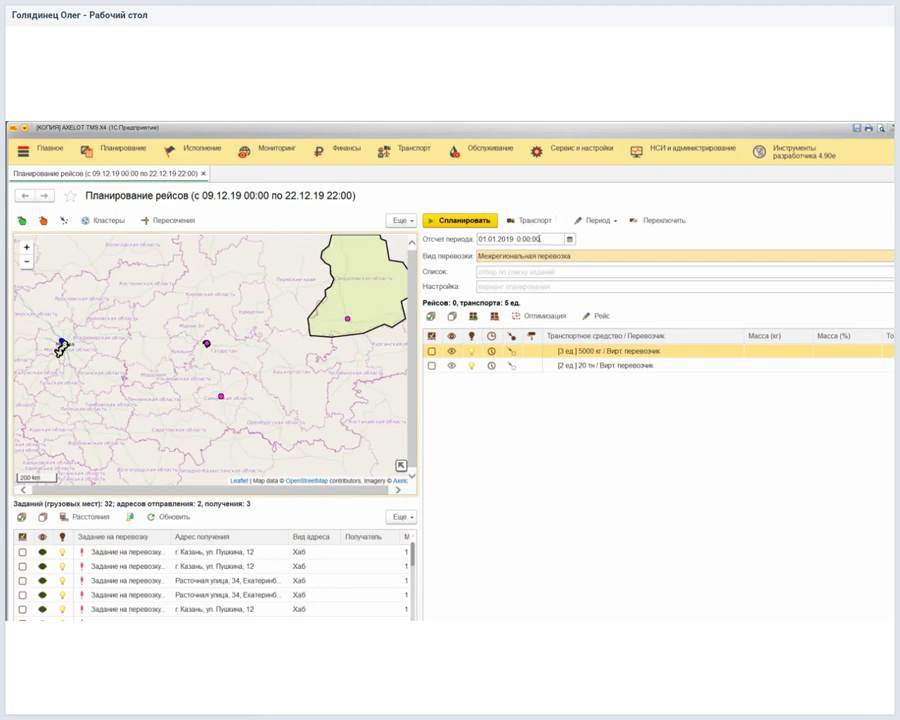
Open the periodic trip schedule Перевозка в Казань 20 тн, review its departure and destination zones, and close it.
left_click(117, 152)
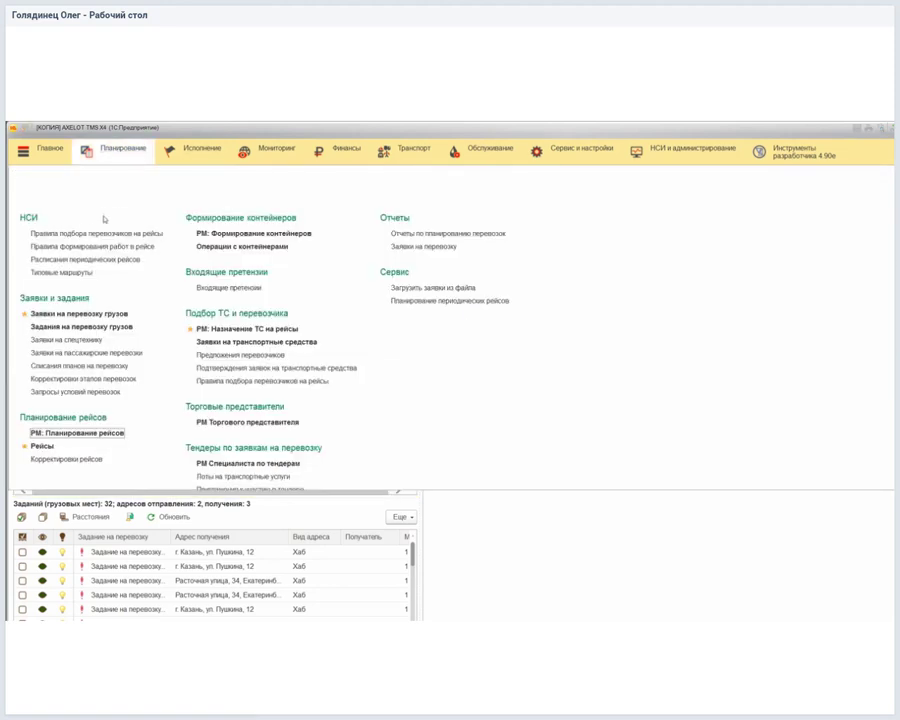
left_click(88, 259)
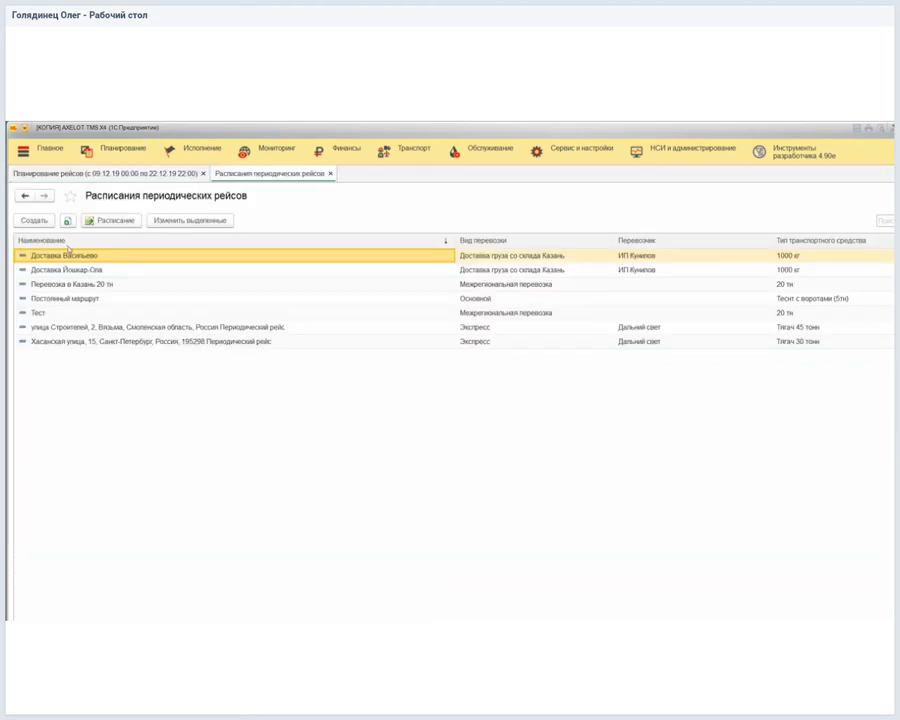
key("Down")
key("Down")
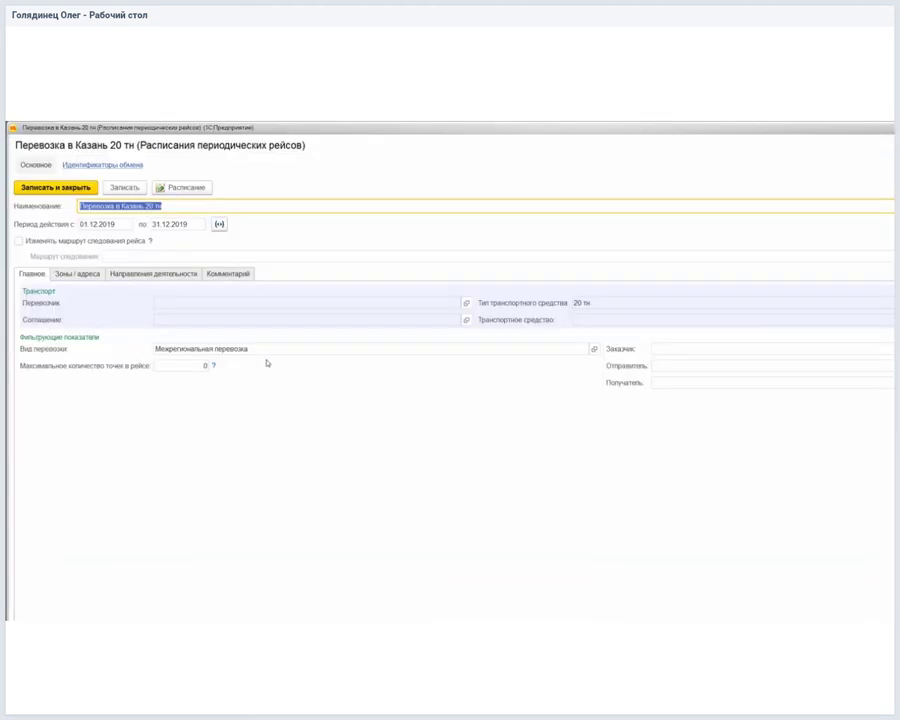
left_click(77, 273)
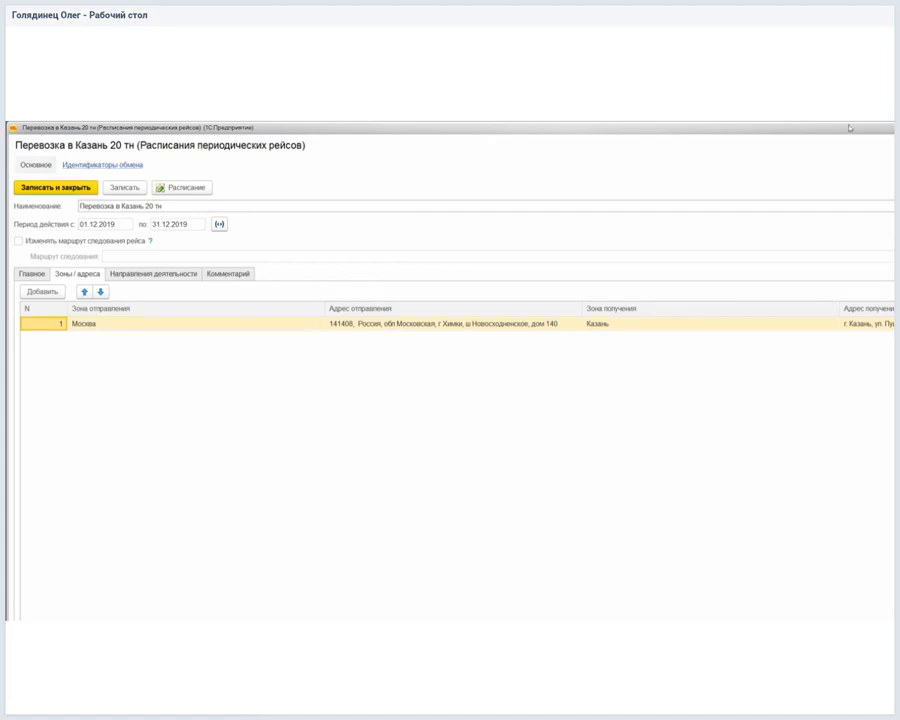
key("Escape")
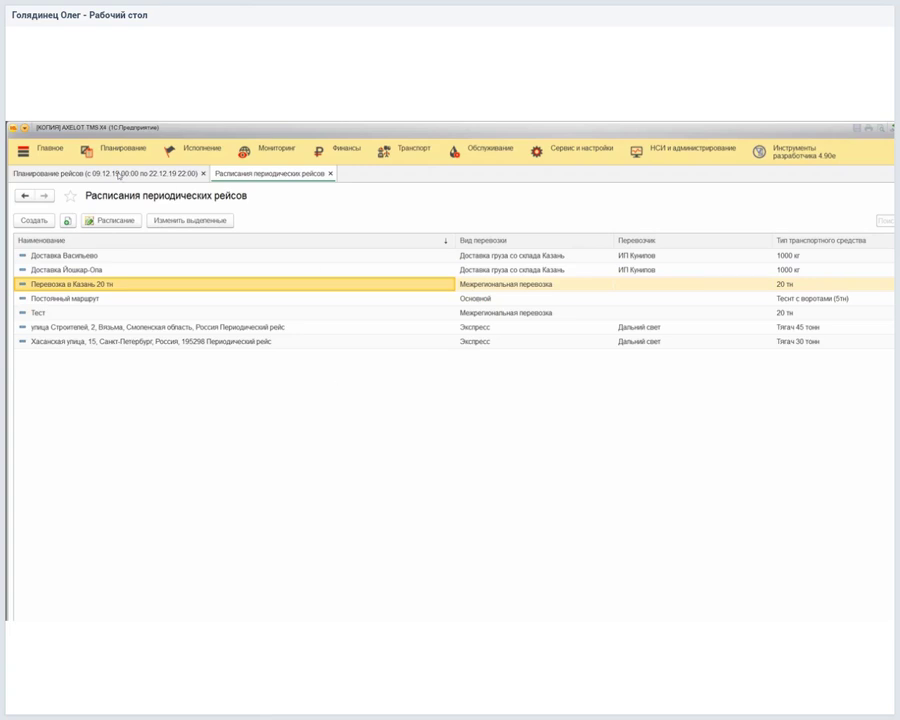
Return to trip planning and distribute the Межрегиональная перевозка tasks among the periodic trips.
left_click(116, 172)
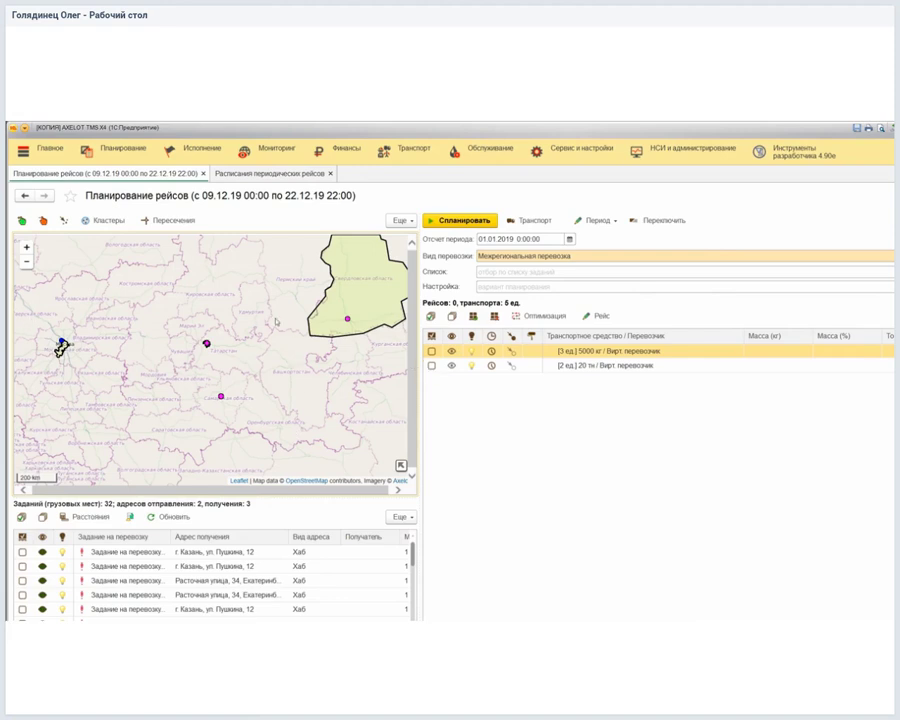
left_click(869, 256)
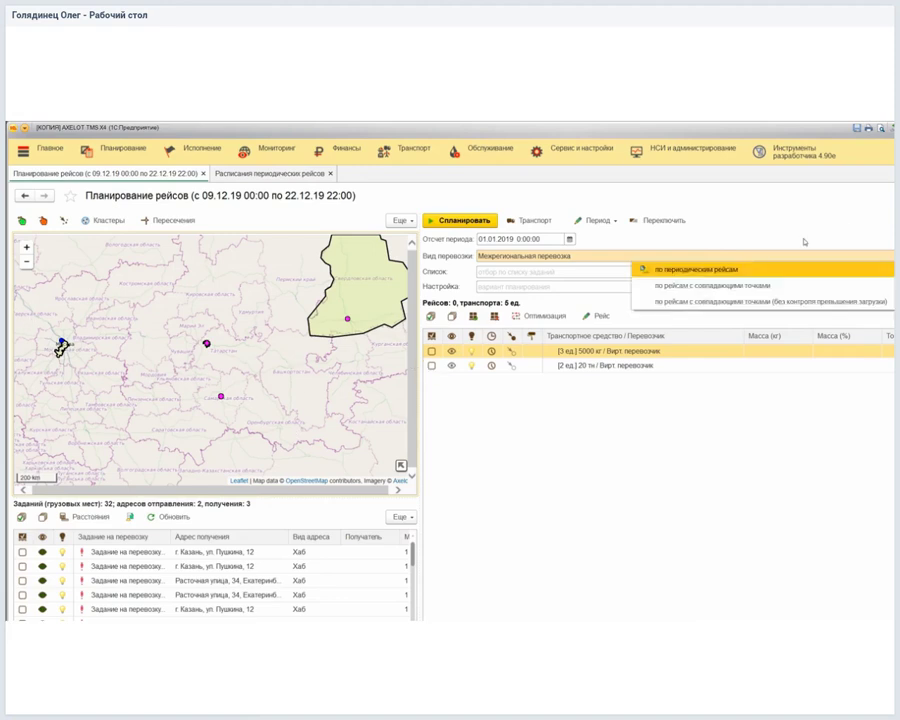
left_click(697, 269)
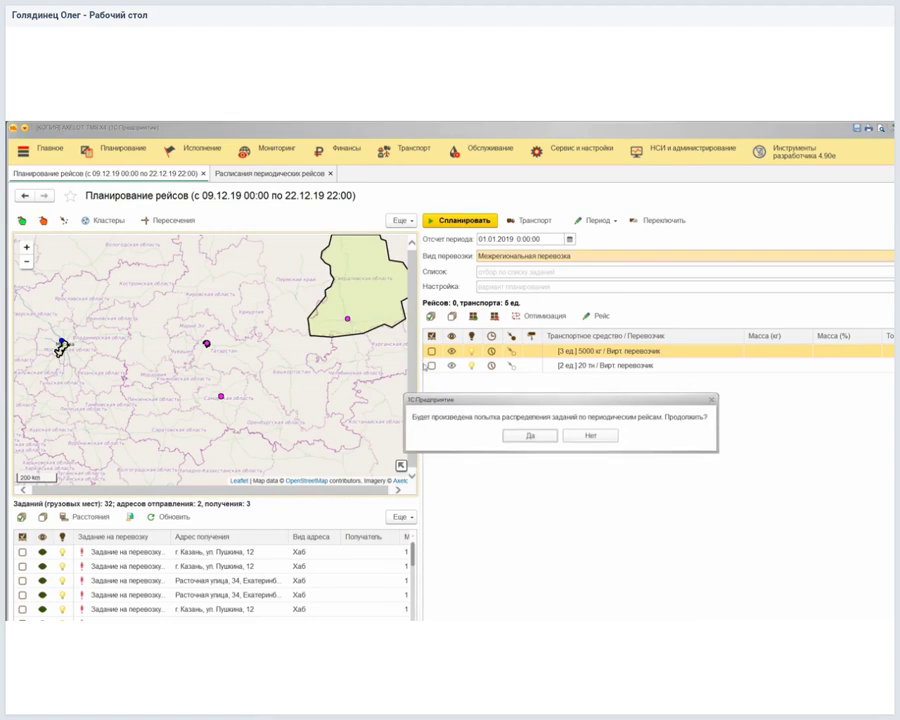
key("Return")
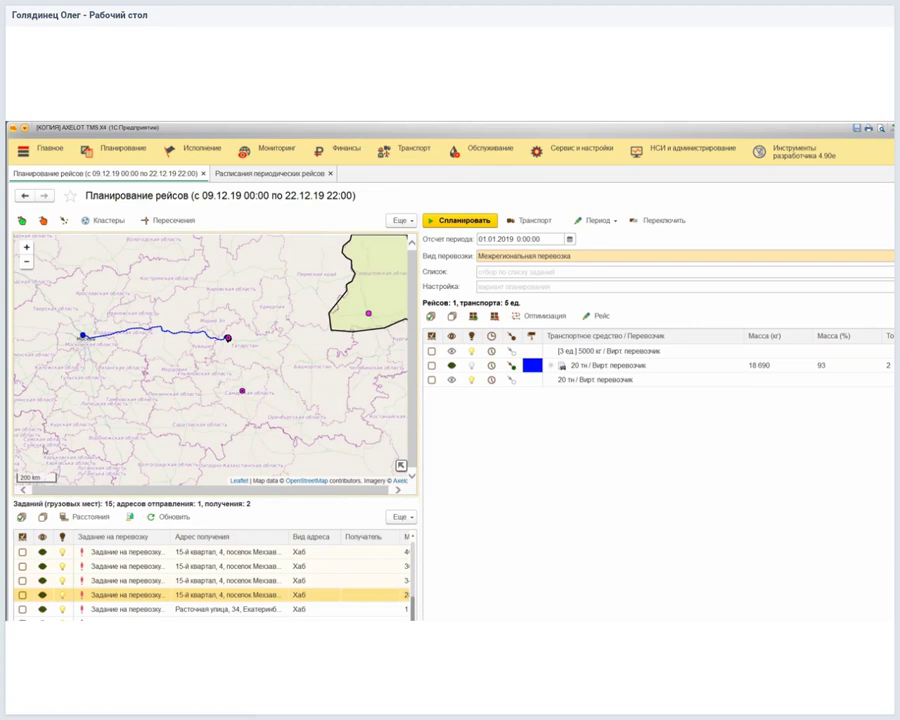
Plan the Самара cargo on a 5000 кг vehicle and all the Екатеринбург cargo on the free 20 тн vehicle.
left_click(21, 517)
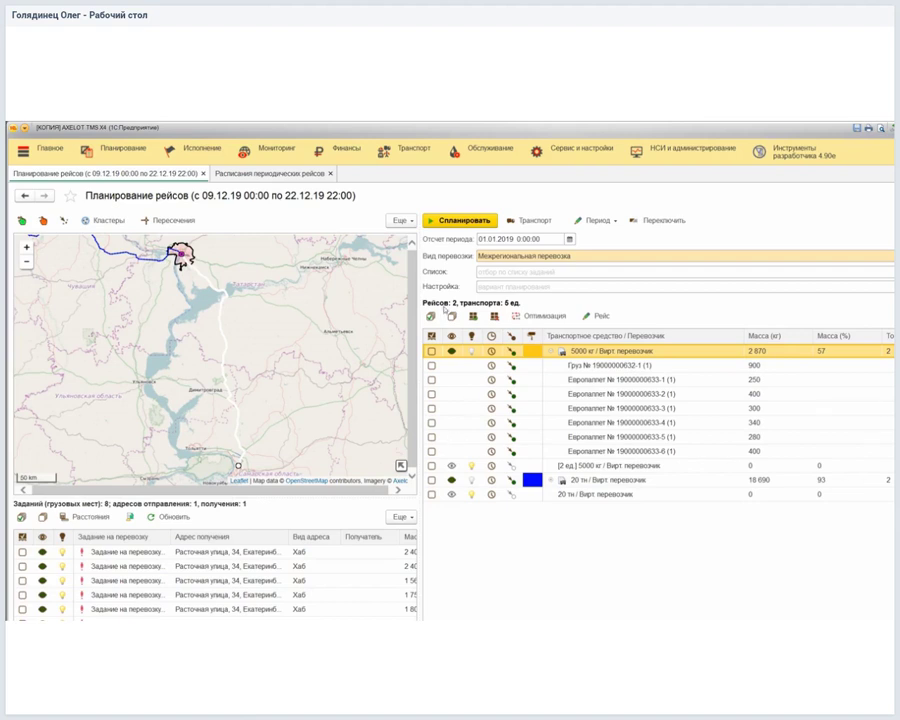
left_click(44, 222)
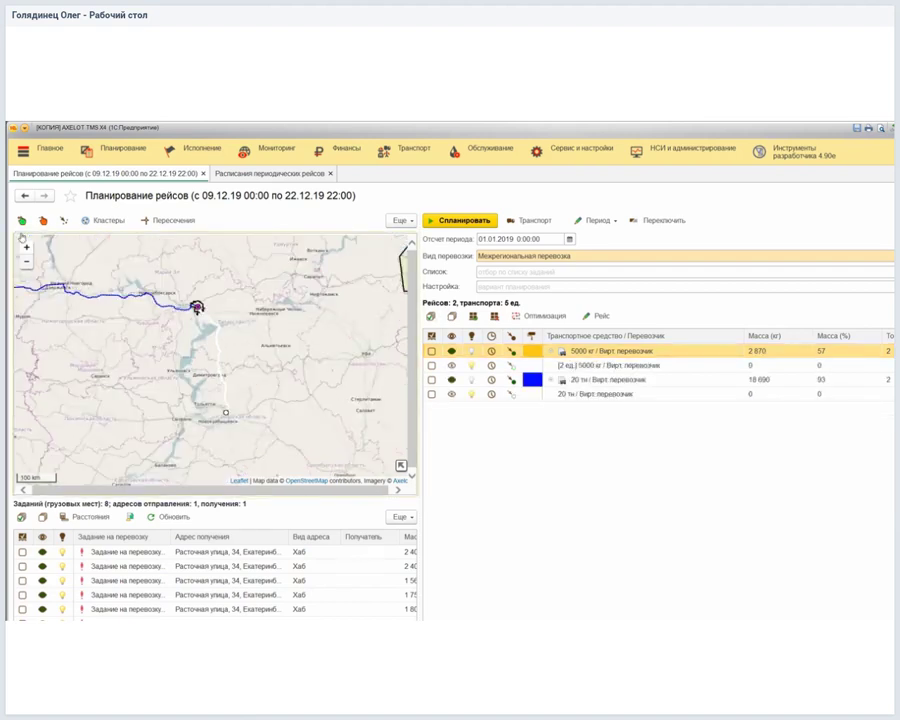
left_click_drag(248, 323, 176, 324)
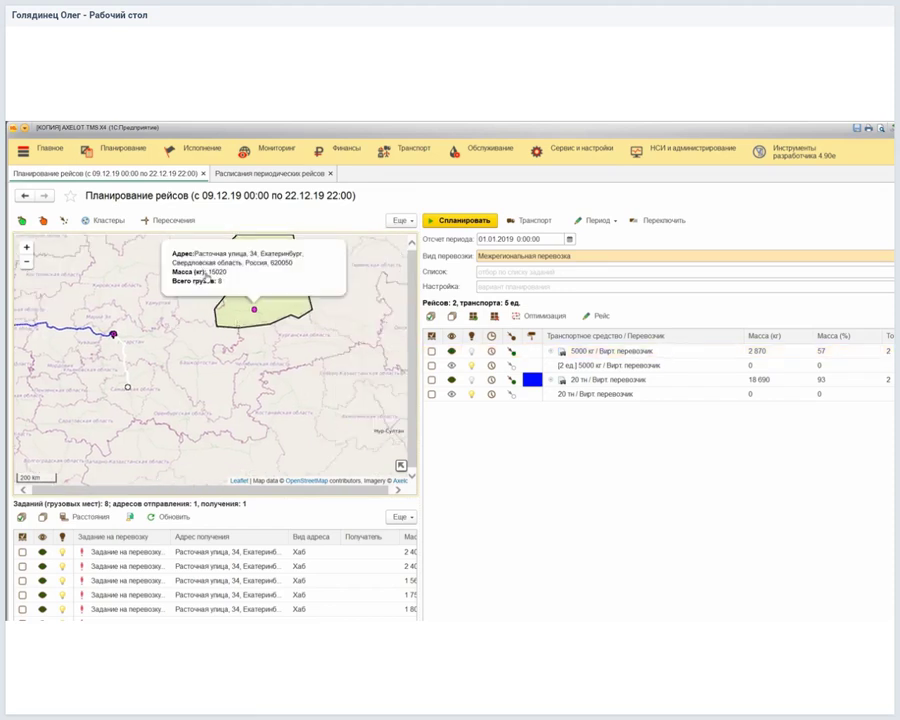
left_click(21, 517)
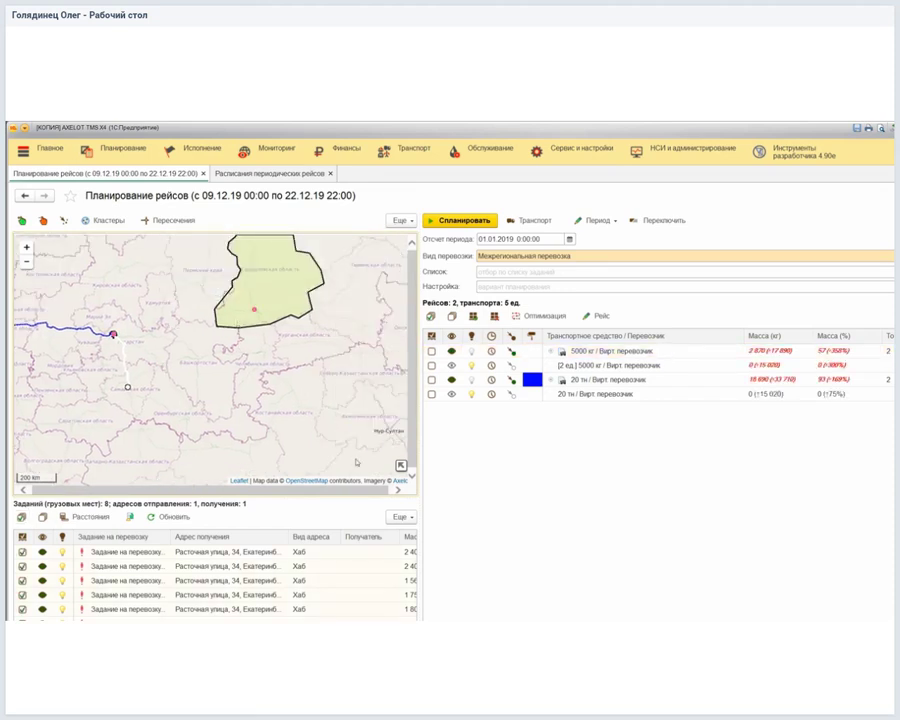
left_click(545, 393)
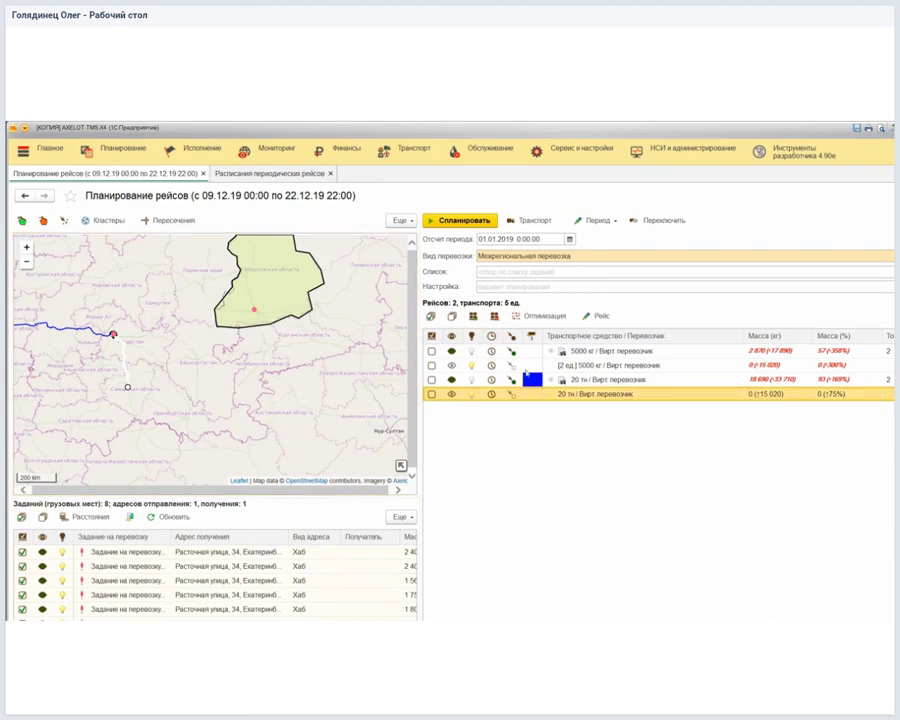
left_click(473, 316)
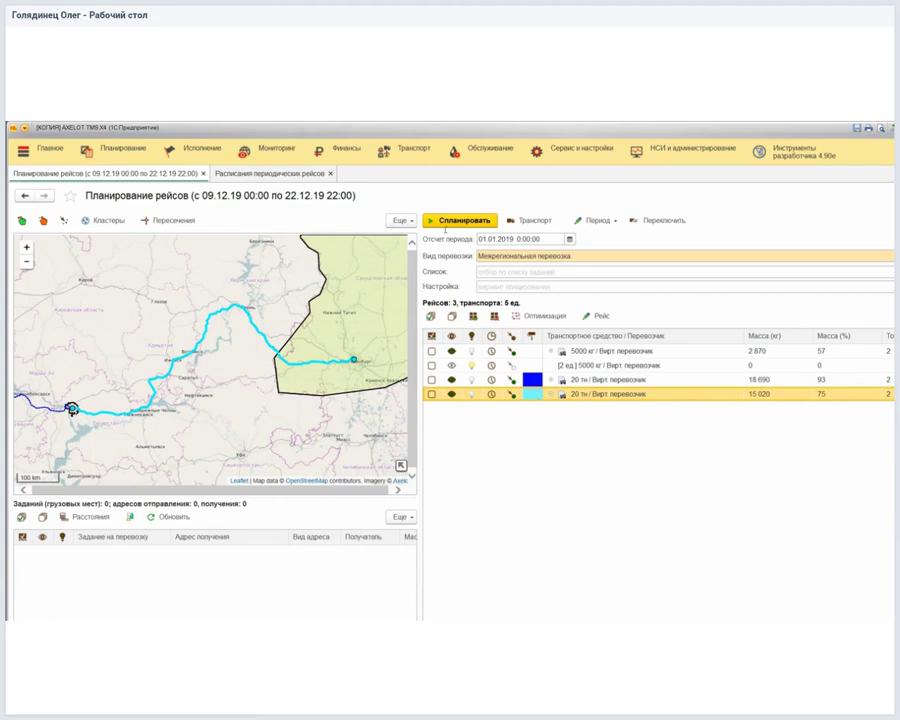
Set the transportation type to Перевозка по Свердловской области.
left_click(490, 256)
key("Down")
key("Down")
key("Down")
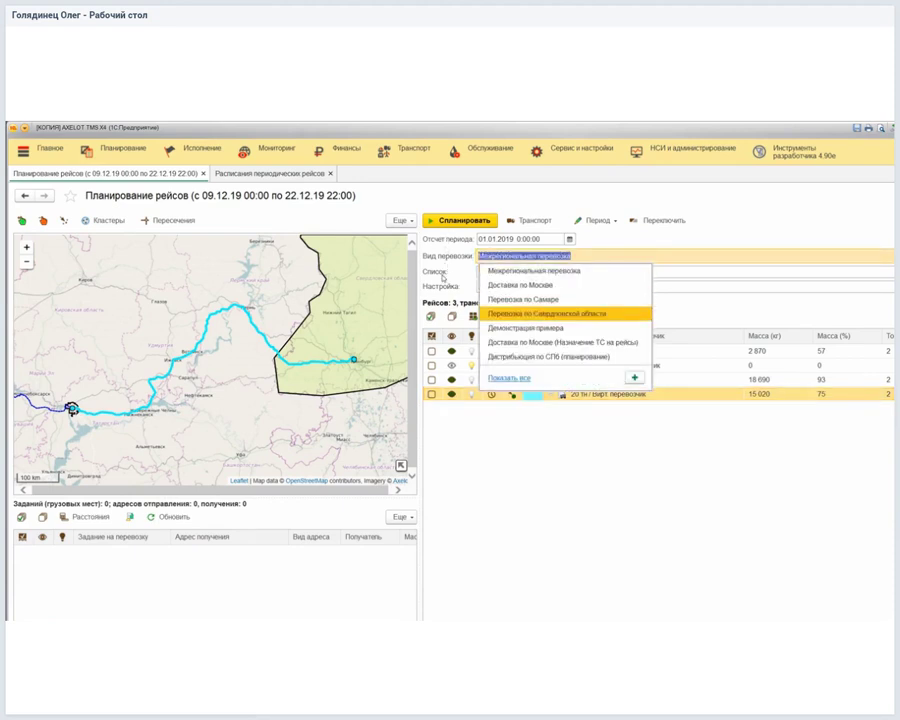
key("Escape")
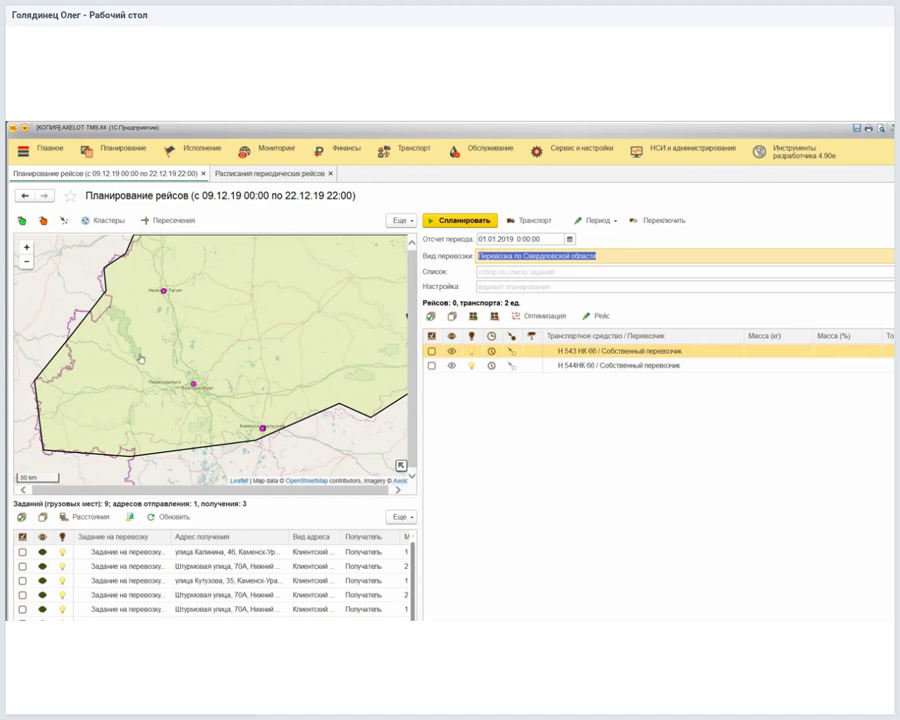
left_click(163, 290)
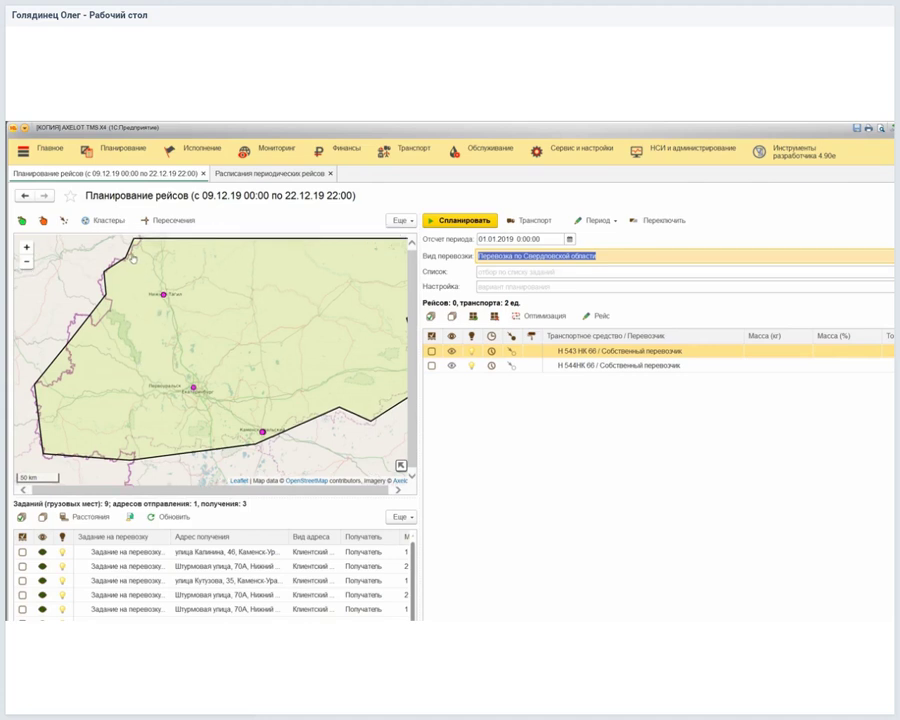
left_click(56, 285)
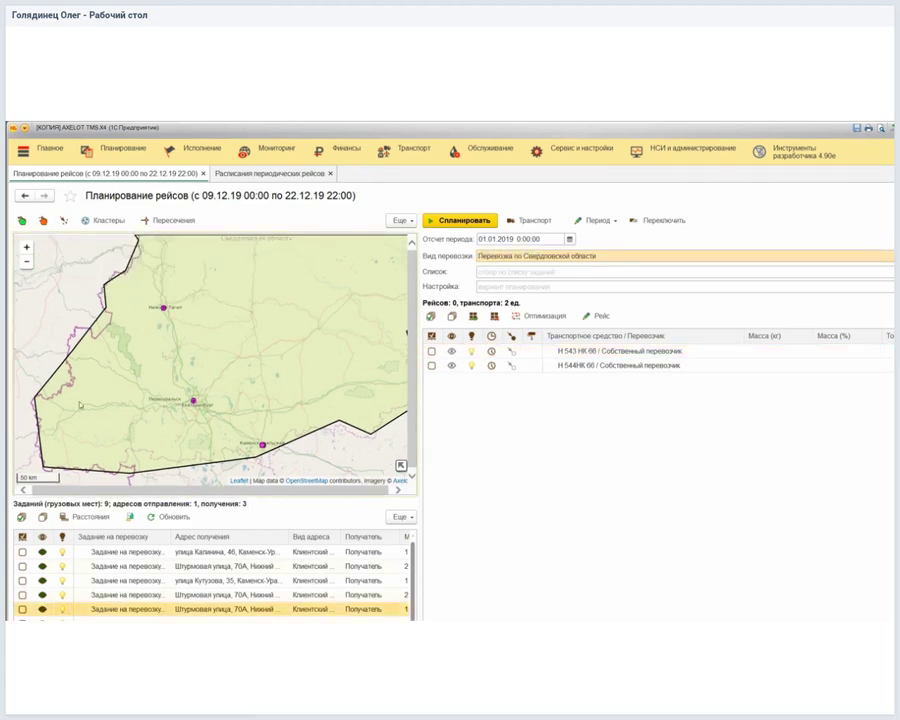
left_click(21, 517)
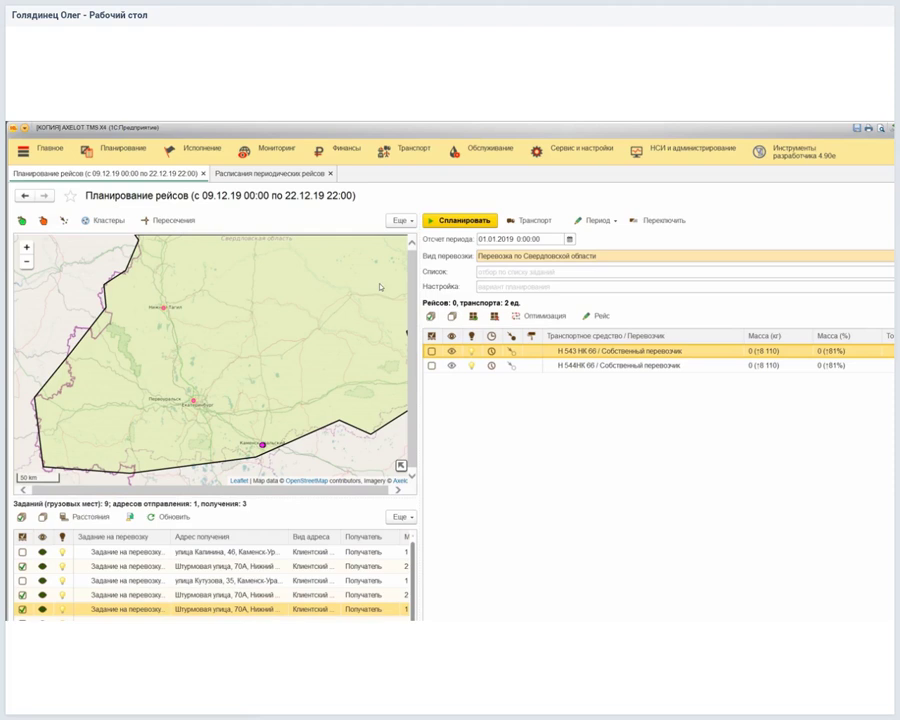
left_click(473, 316)
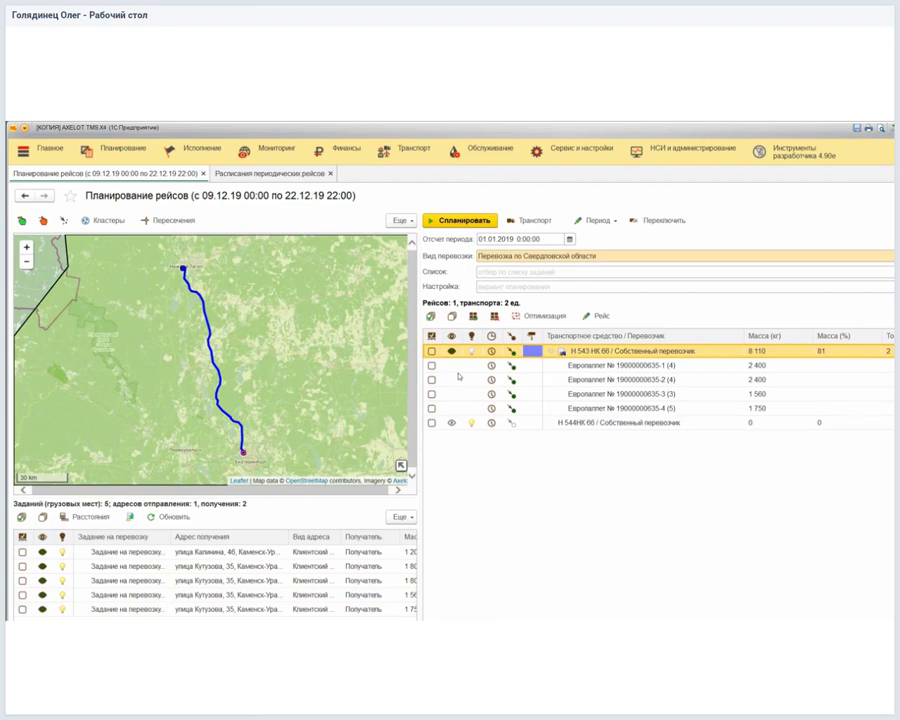
left_click_drag(236, 424, 126, 269)
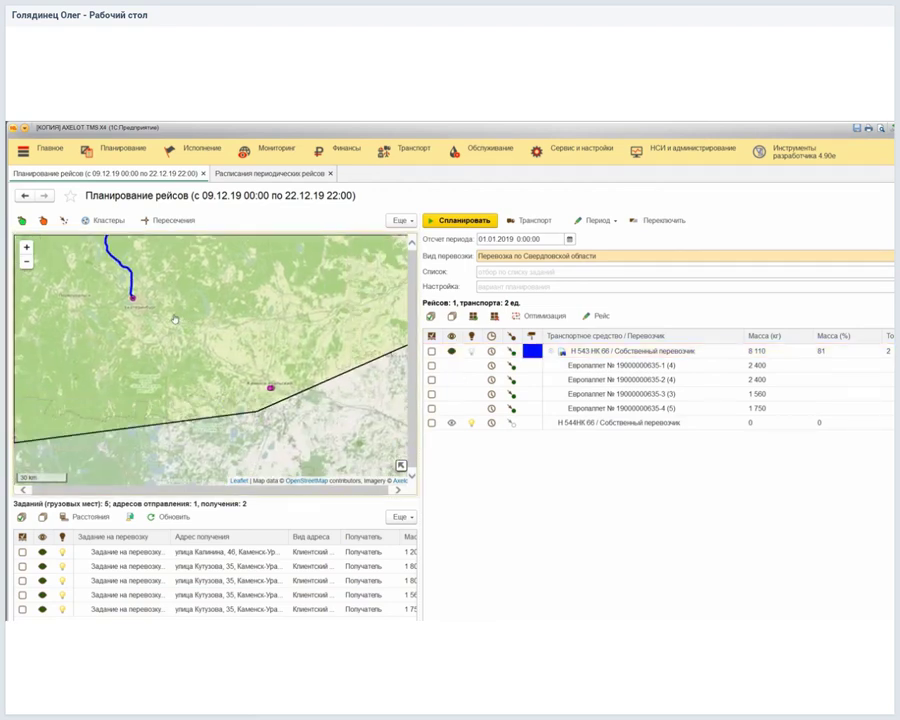
left_click(550, 351)
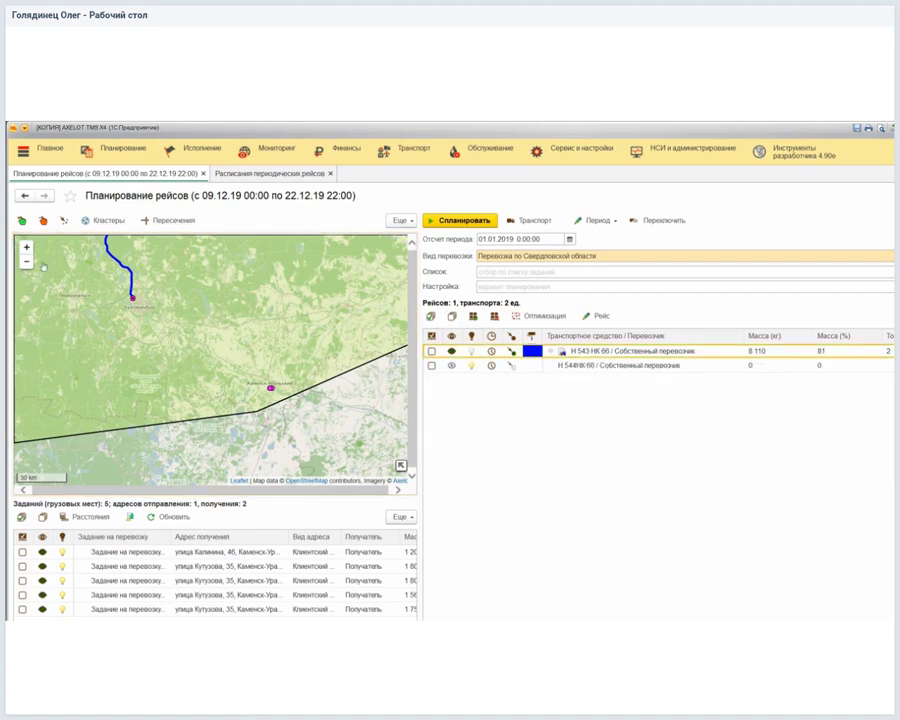
scroll(280, 392, "up", 3)
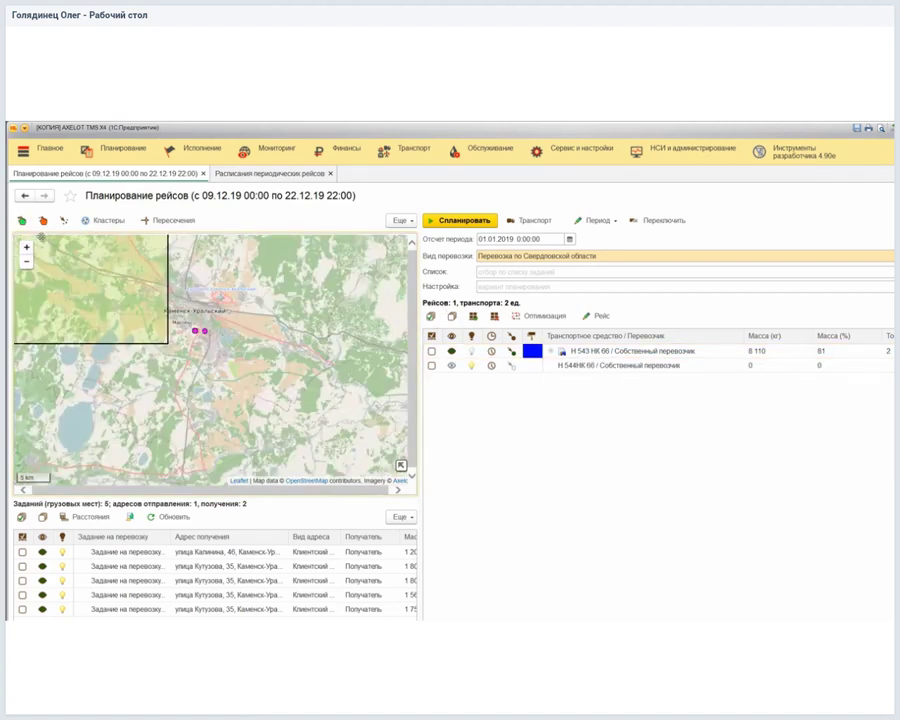
left_click(26, 261)
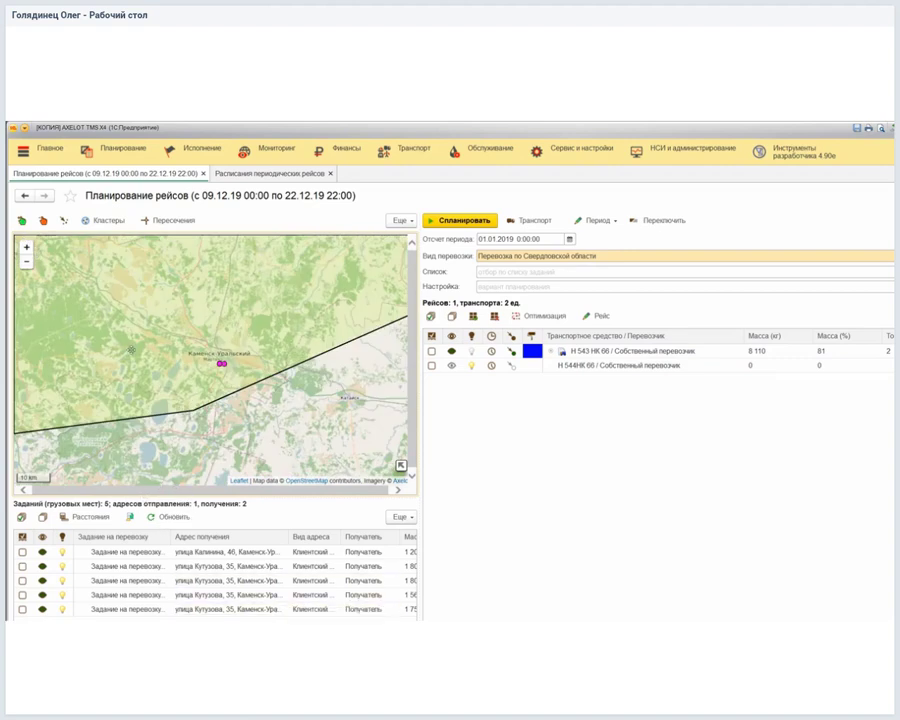
left_click_drag(131, 351, 176, 361)
left_click(125, 551)
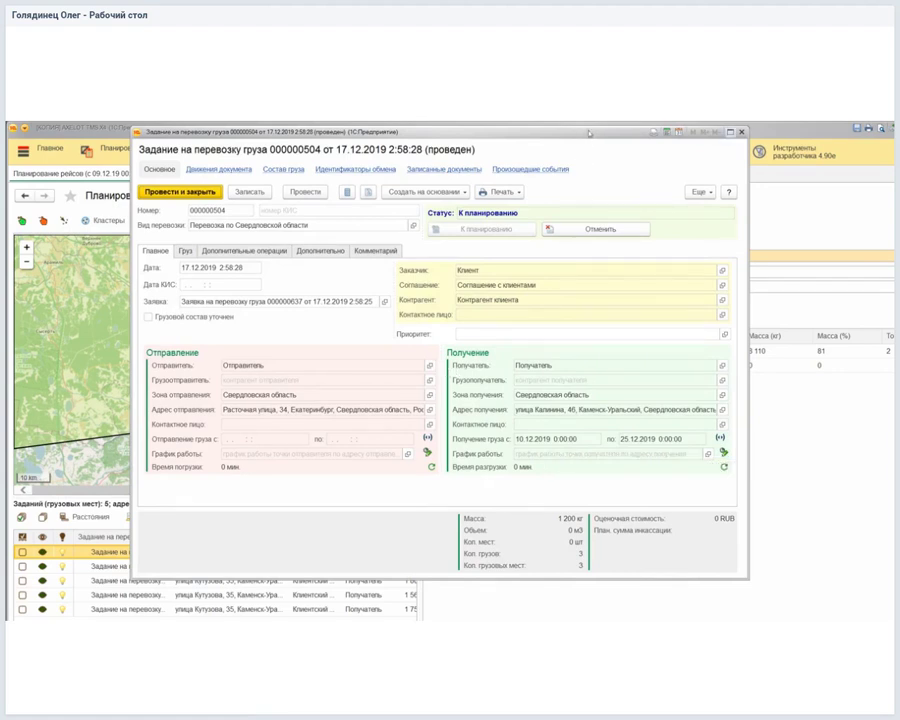
key("Escape")
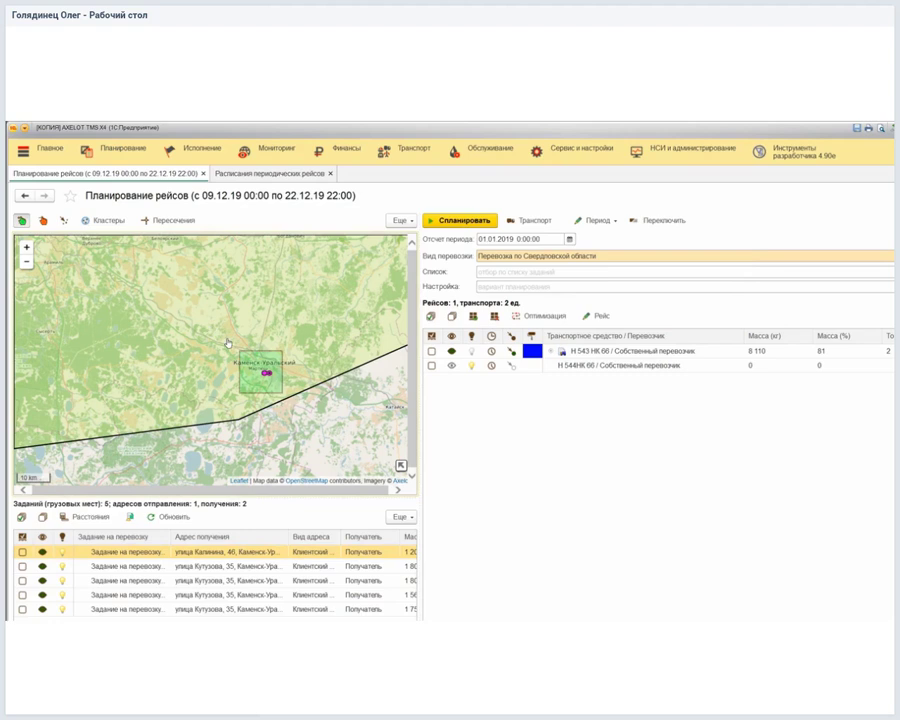
left_click(265, 372)
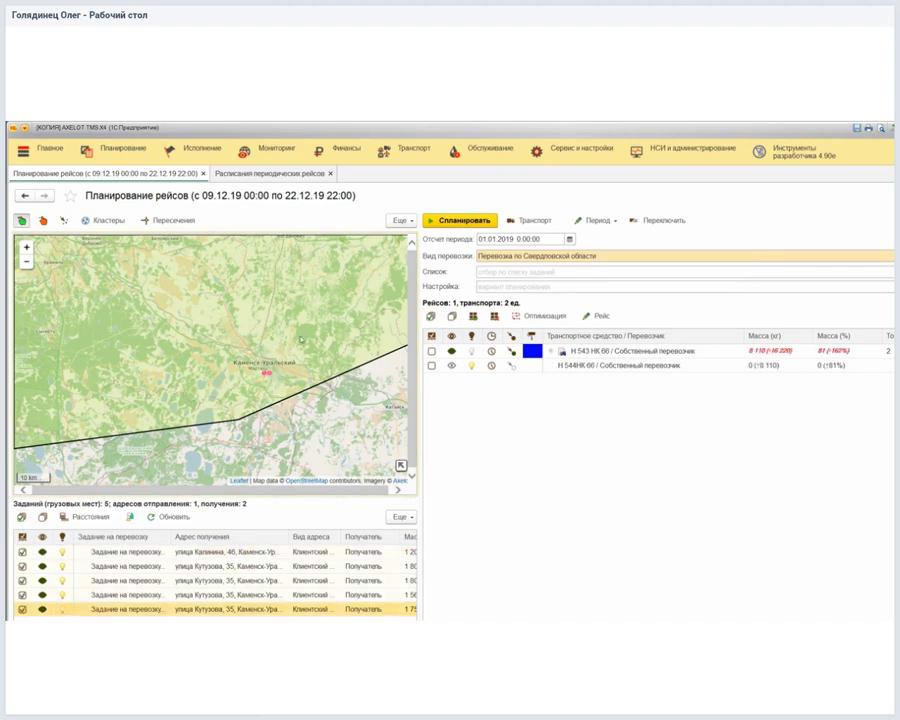
left_click(473, 316)
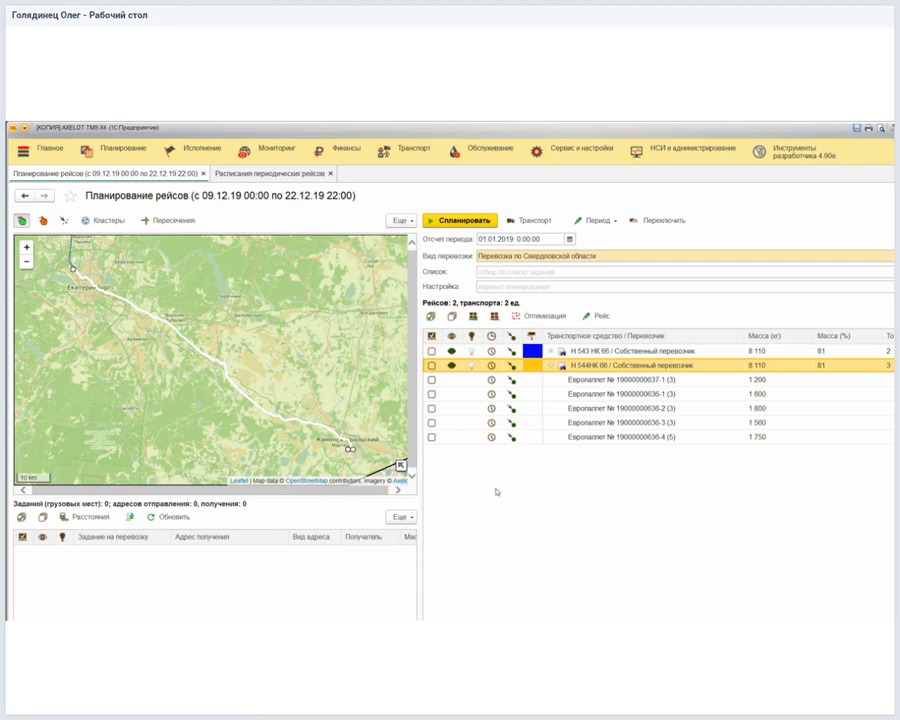
Open the list of trips (Рейсы) in the planning section.
left_click(150, 150)
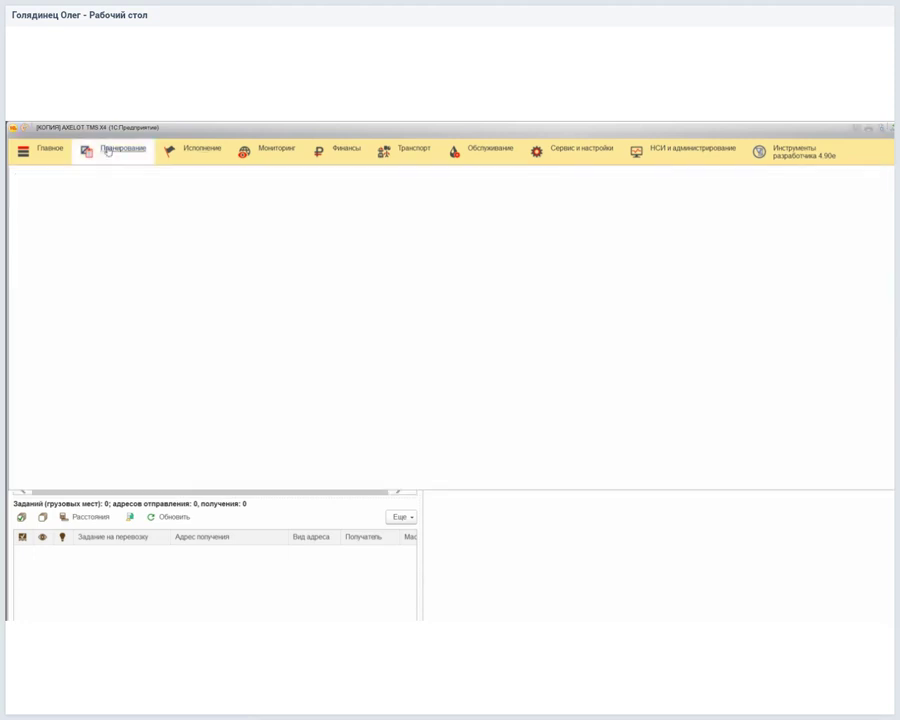
left_click(42, 446)
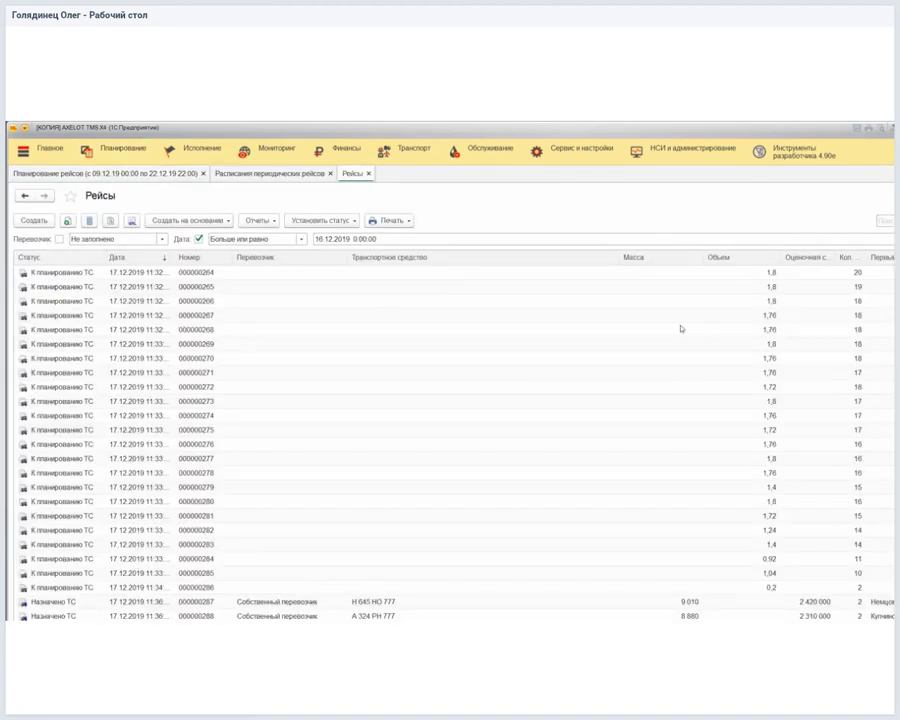
Open the workplace for assigning vehicles to trips (Назначение ТС на рейсы) and select the Москва–Казань trip.
left_click(408, 489)
left_click(98, 150)
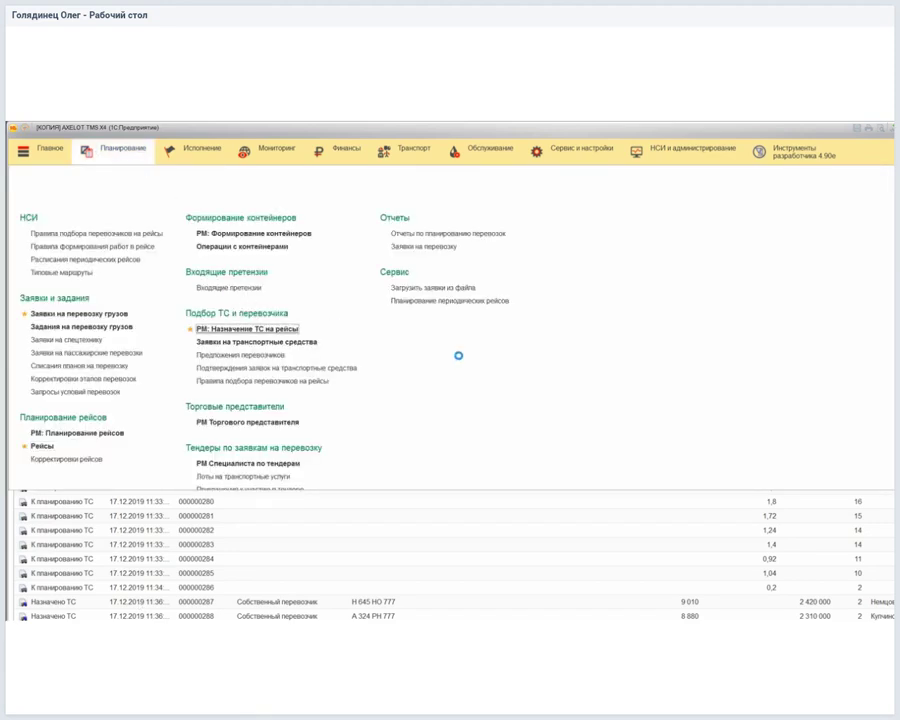
key("Return")
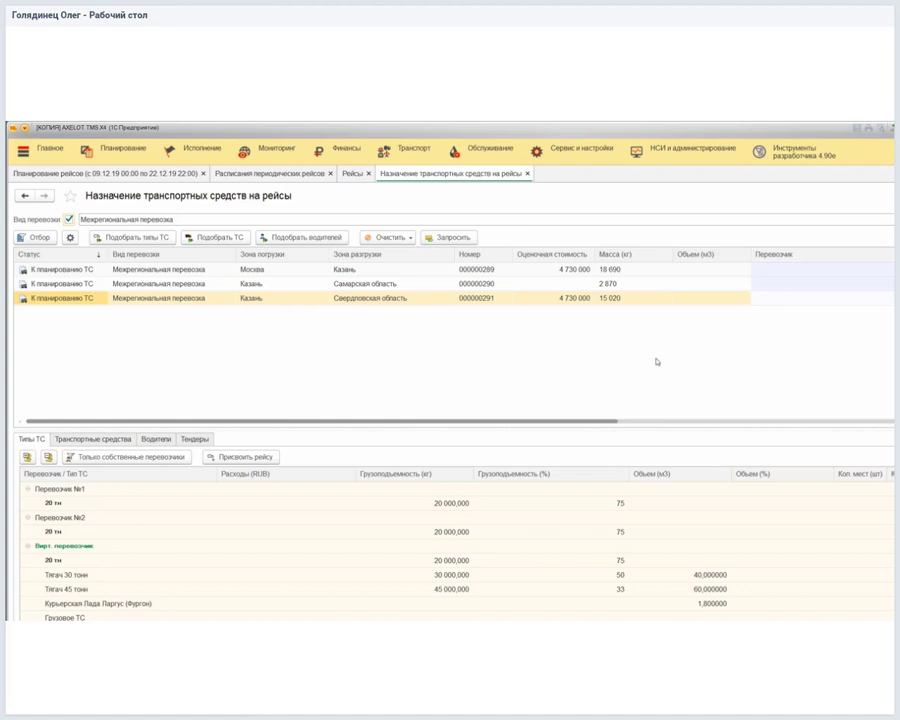
left_click(168, 270)
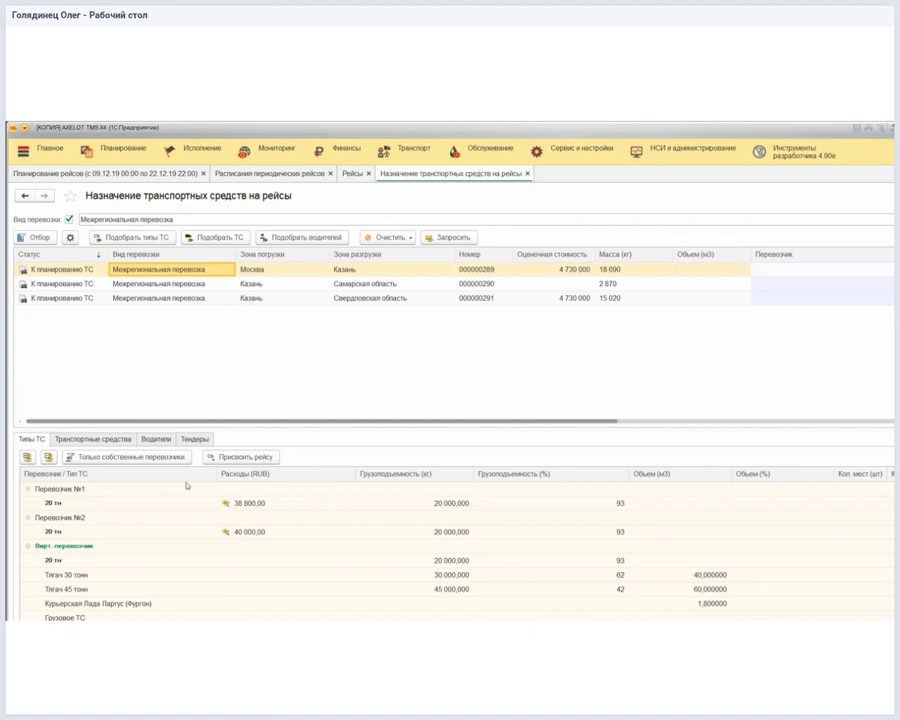
Open the tariff calculation rule Перевозка ТК1 and display its tariff grids.
left_click(340, 148)
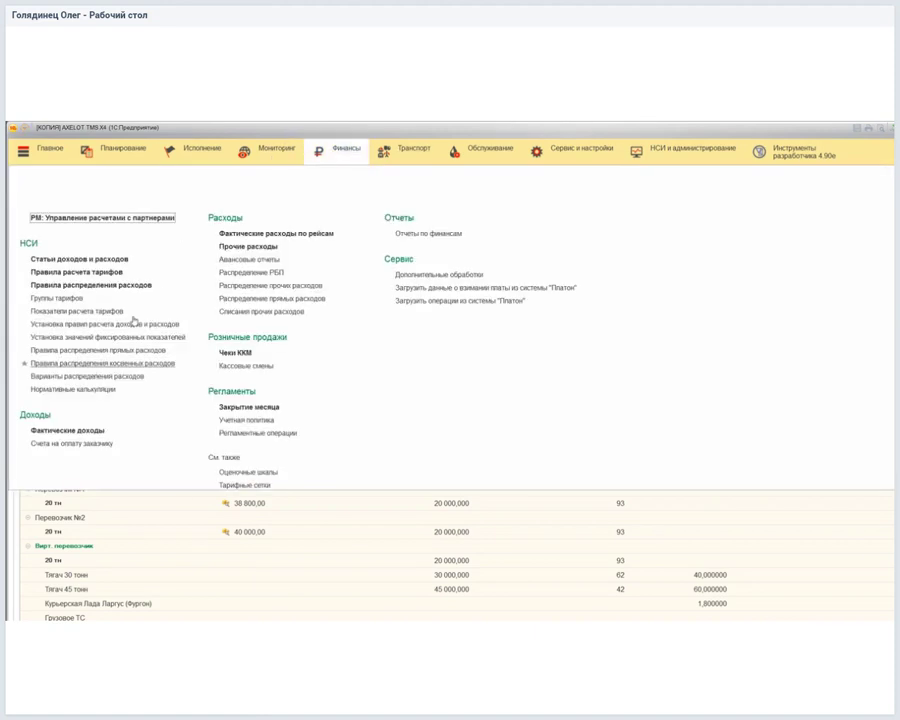
left_click(76, 272)
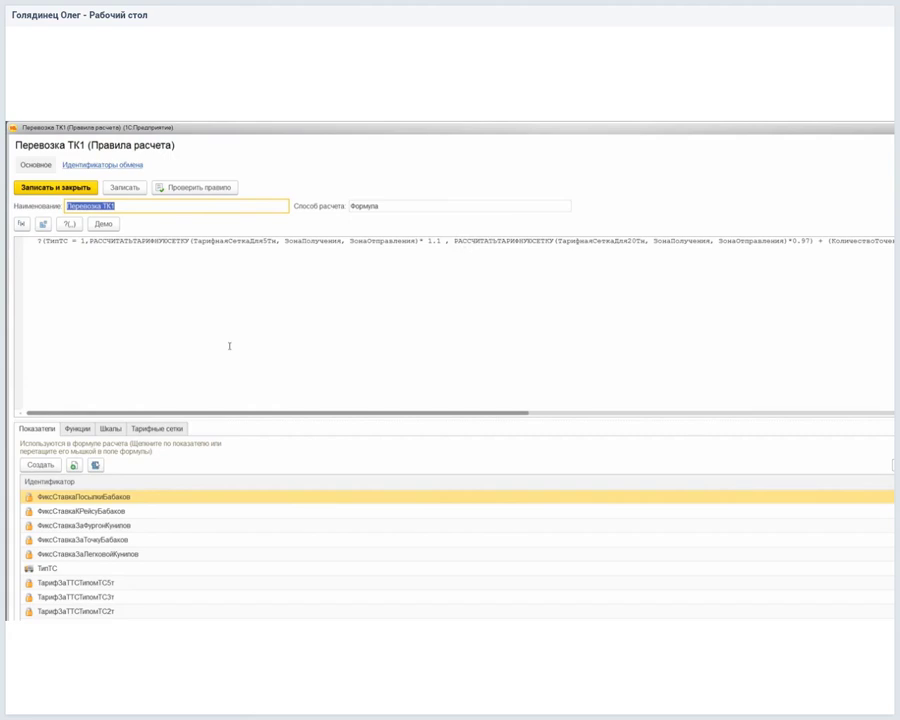
left_click(143, 365)
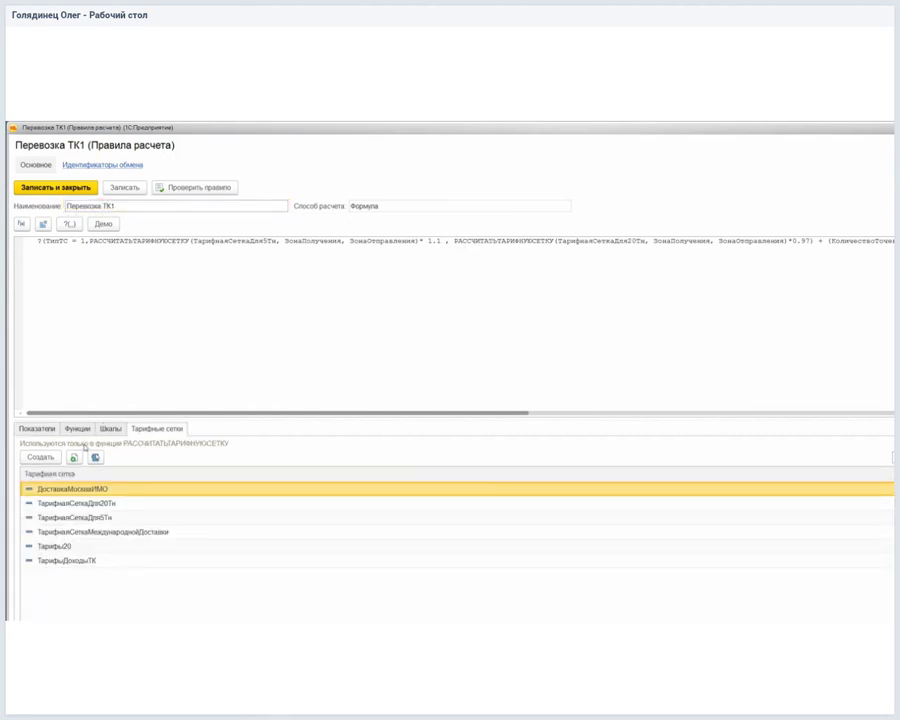
Examine the rates in the tariff grid ТарифнаяСеткаДля5Тн, and close the grid and the calculation rule.
key("Down")
key("Down")
key("shift+F10")
key("Down")
key("Down")
key("Return")
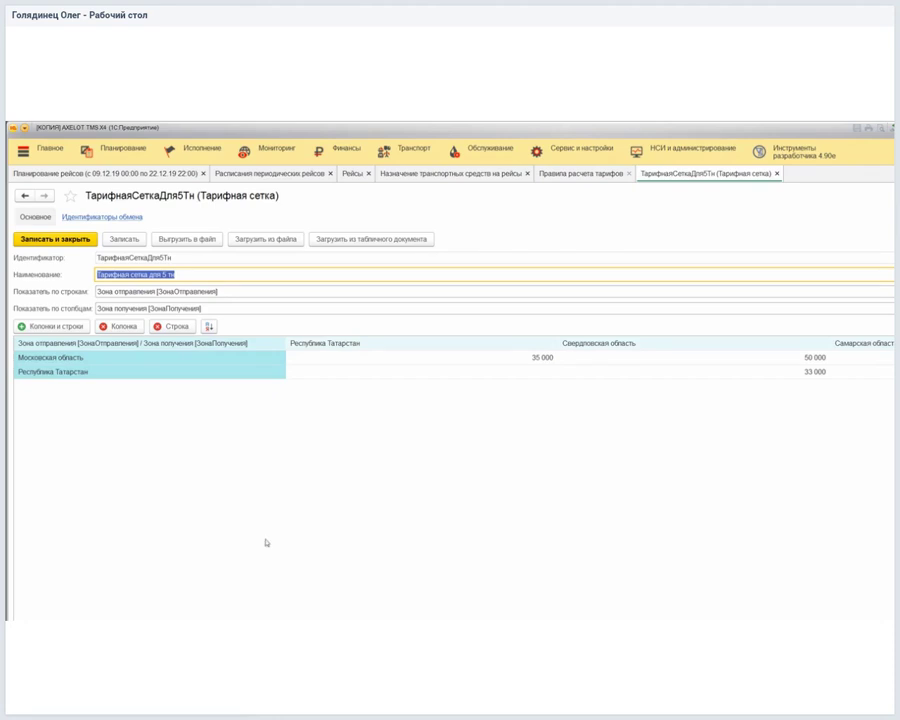
key("Escape")
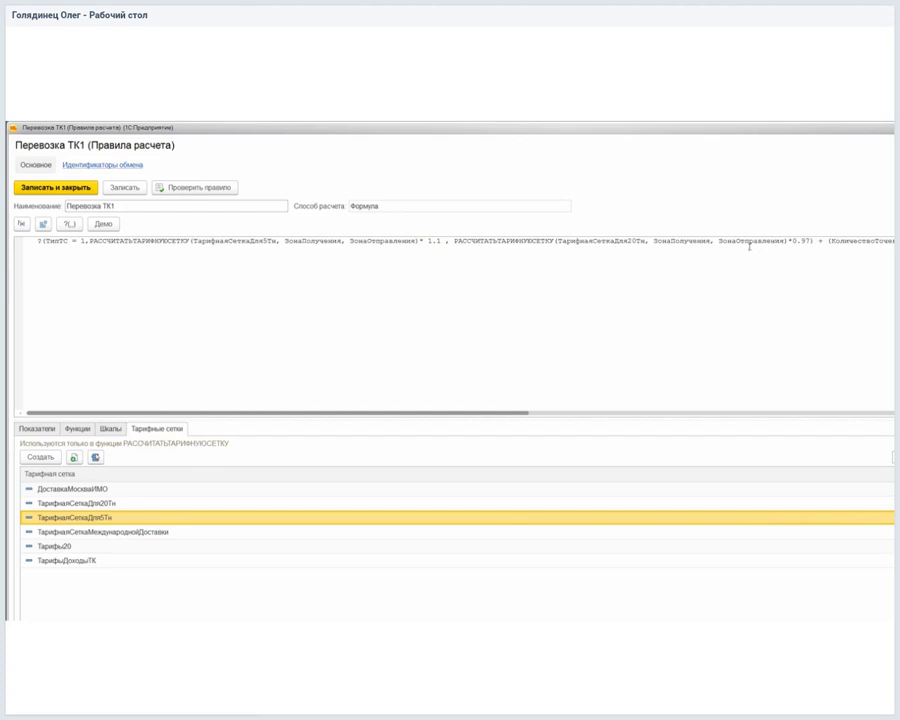
left_click(879, 125)
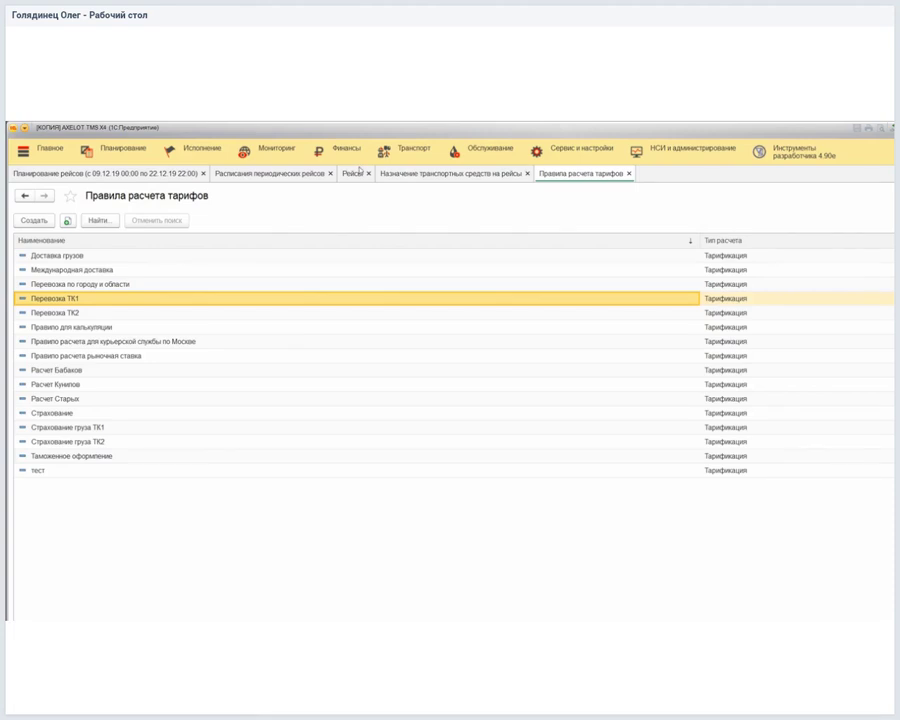
Assign Перевозчик №1 with vehicle type 20 тн to the Москва–Казань trip in the vehicle assignment workplace.
left_click(400, 173)
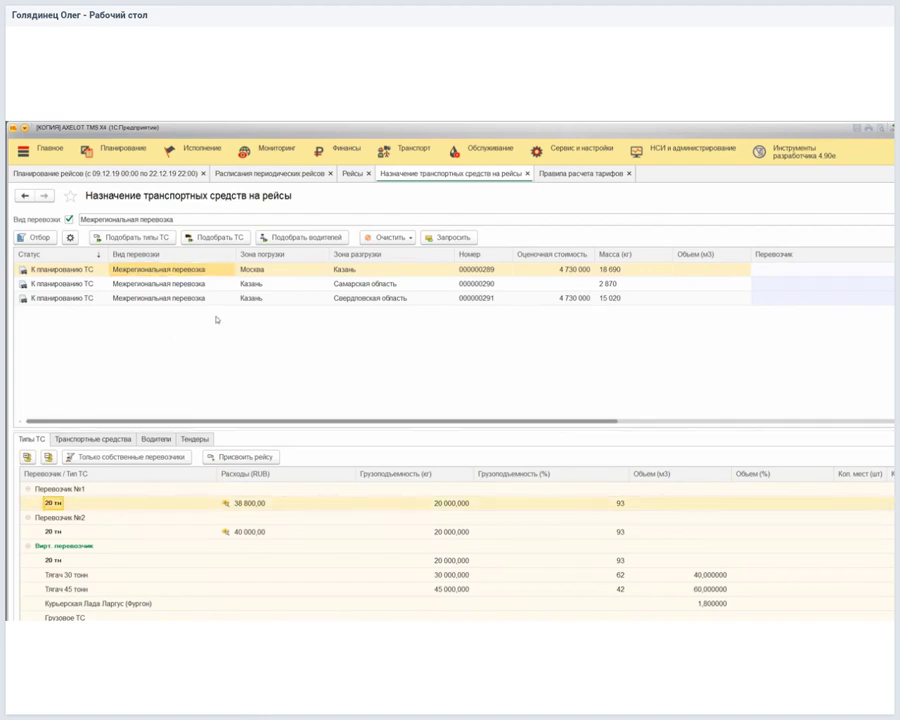
left_click(241, 457)
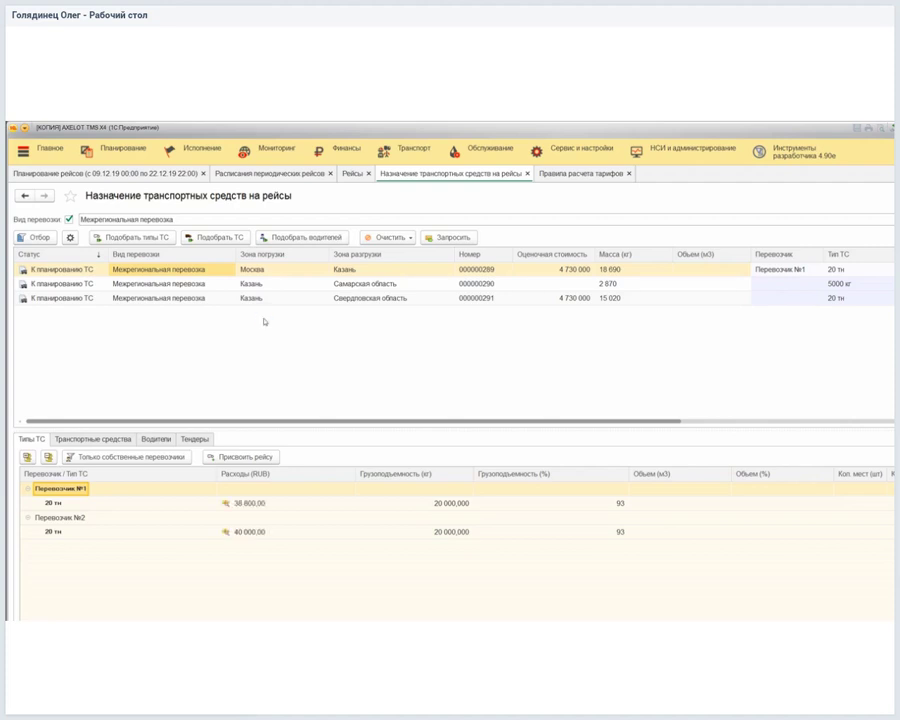
left_click(200, 268)
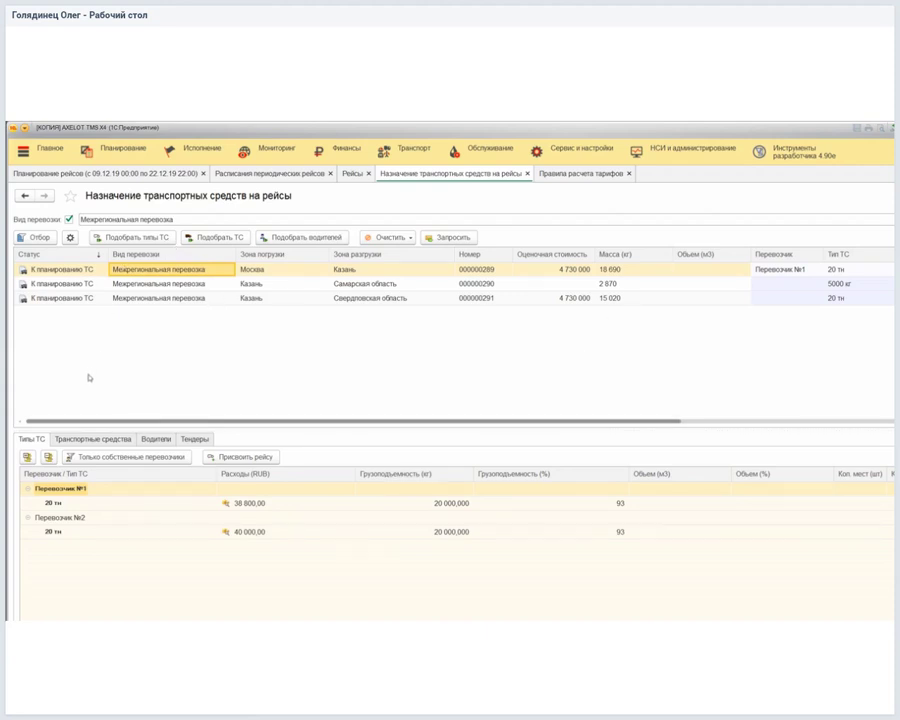
left_click(90, 439)
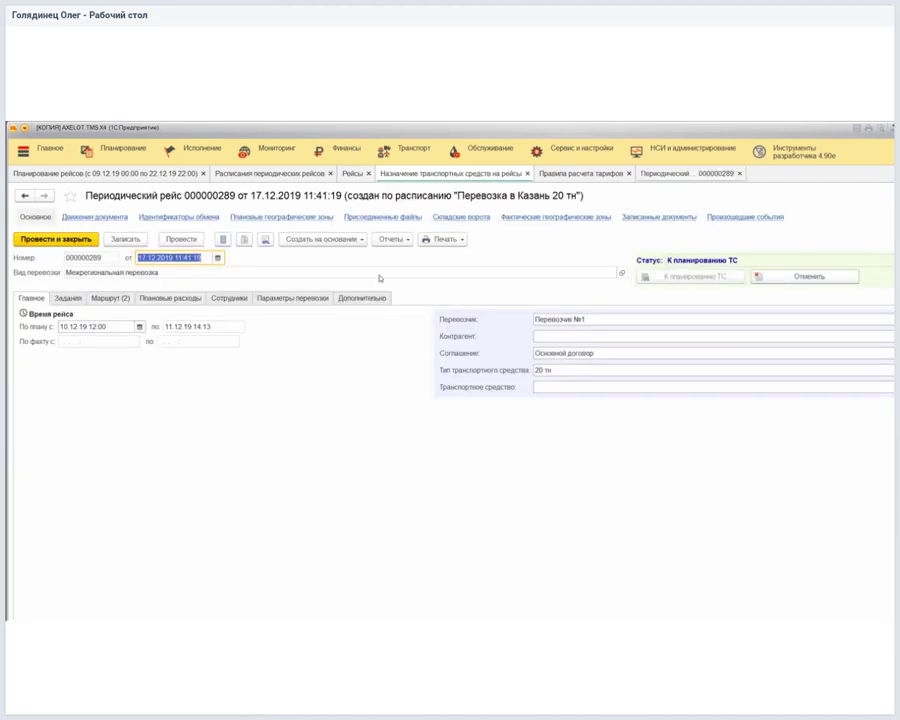
key("F4")
key("Down")
key("Up")
key("Return")
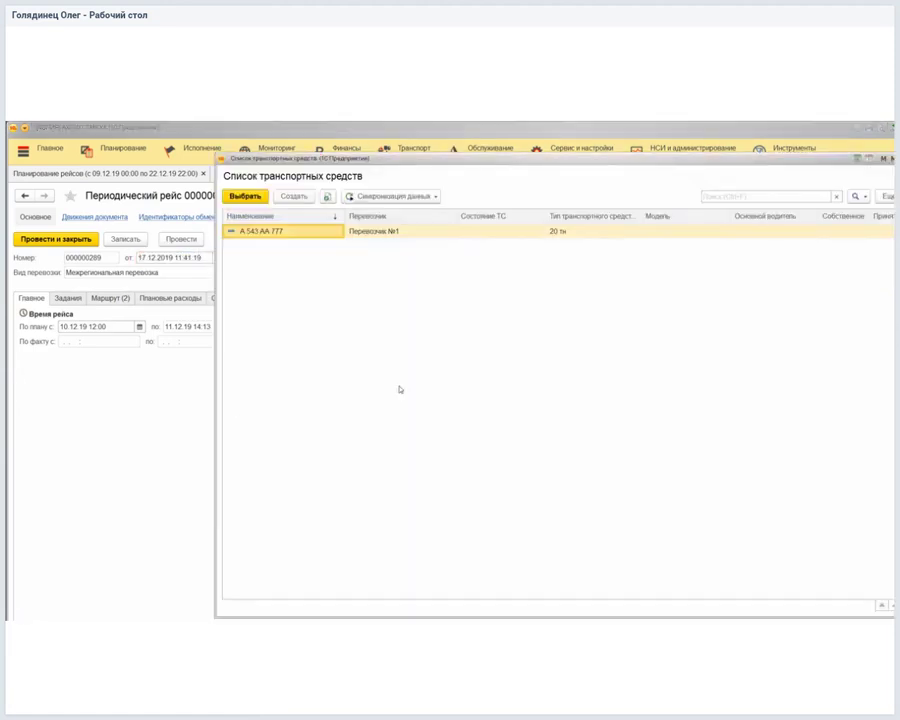
key("Escape")
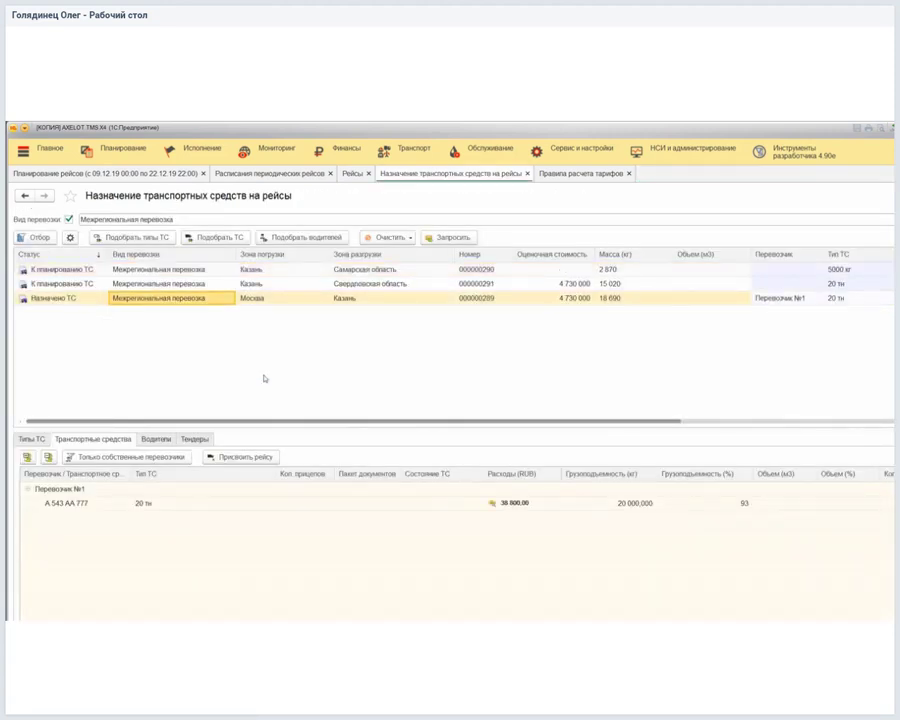
Create a vehicle request for the Казань–Самарская область trip addressed only to Перевозчик №2.
left_click(187, 269)
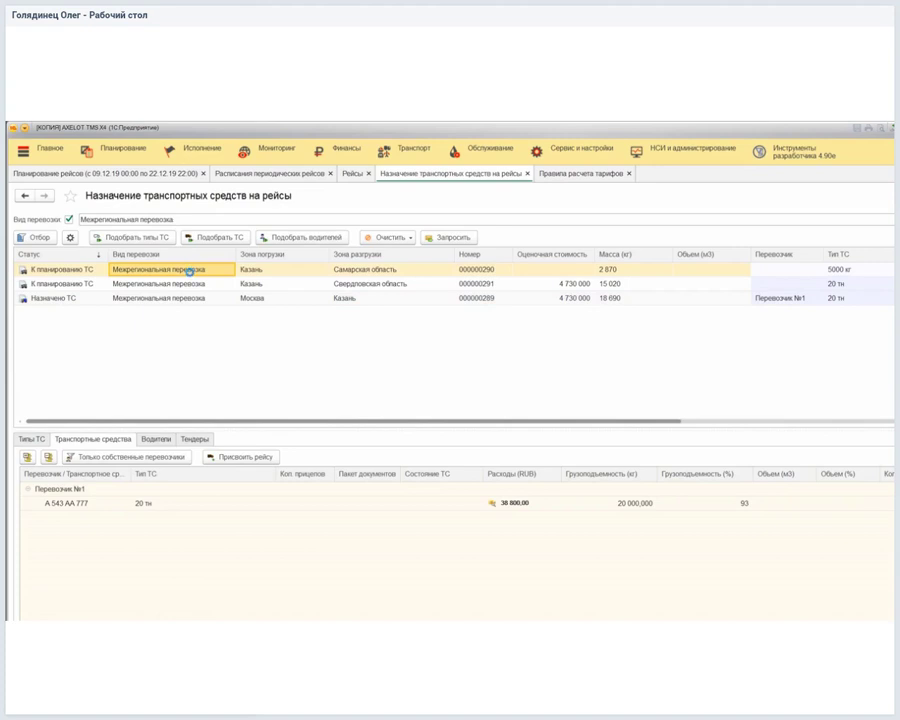
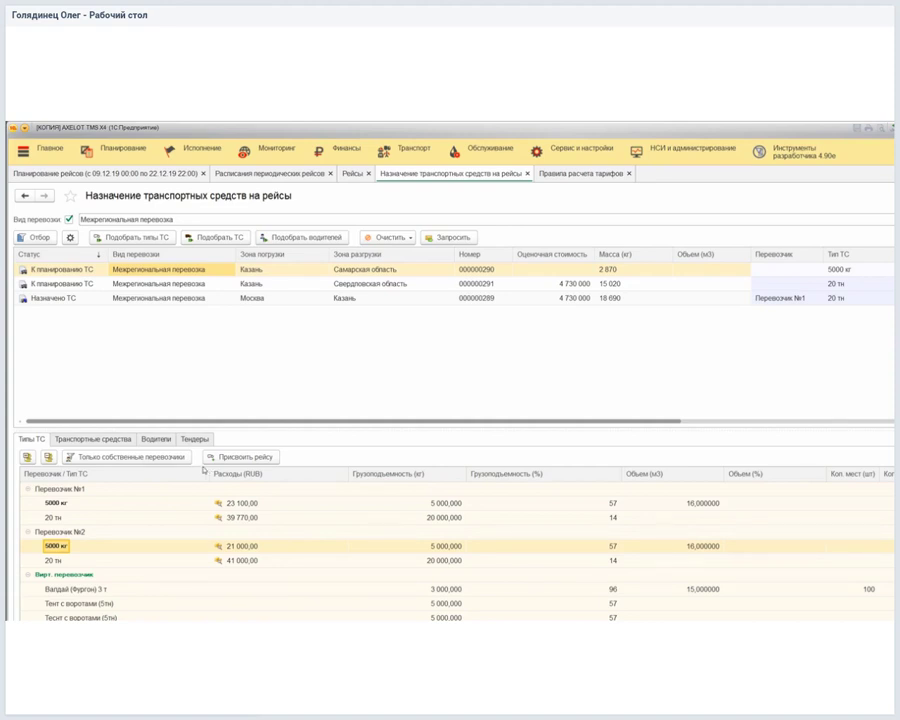
left_click(447, 237)
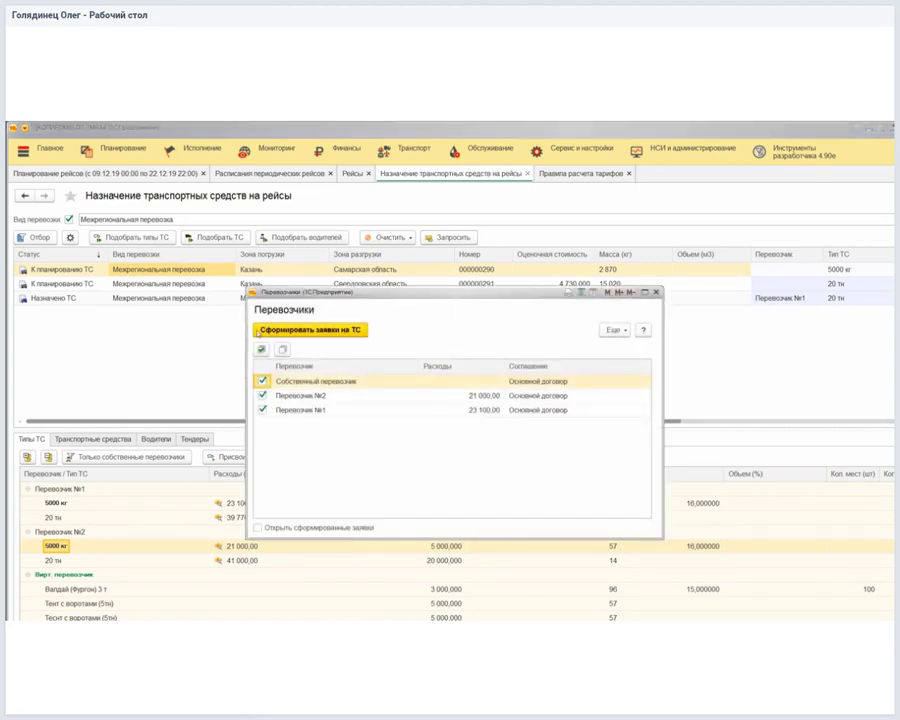
left_click(282, 349)
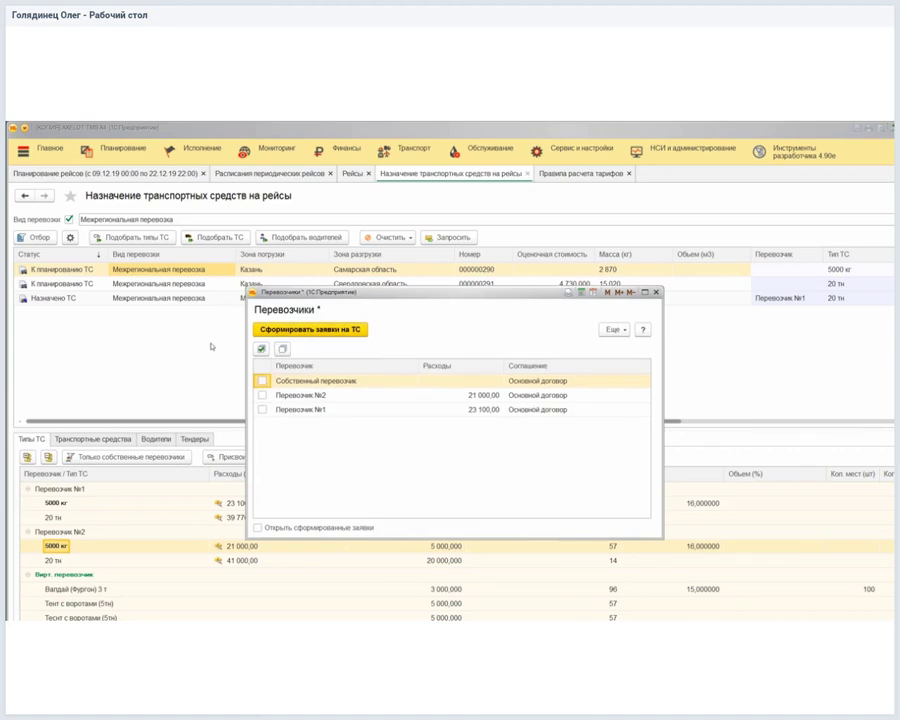
left_click(262, 395)
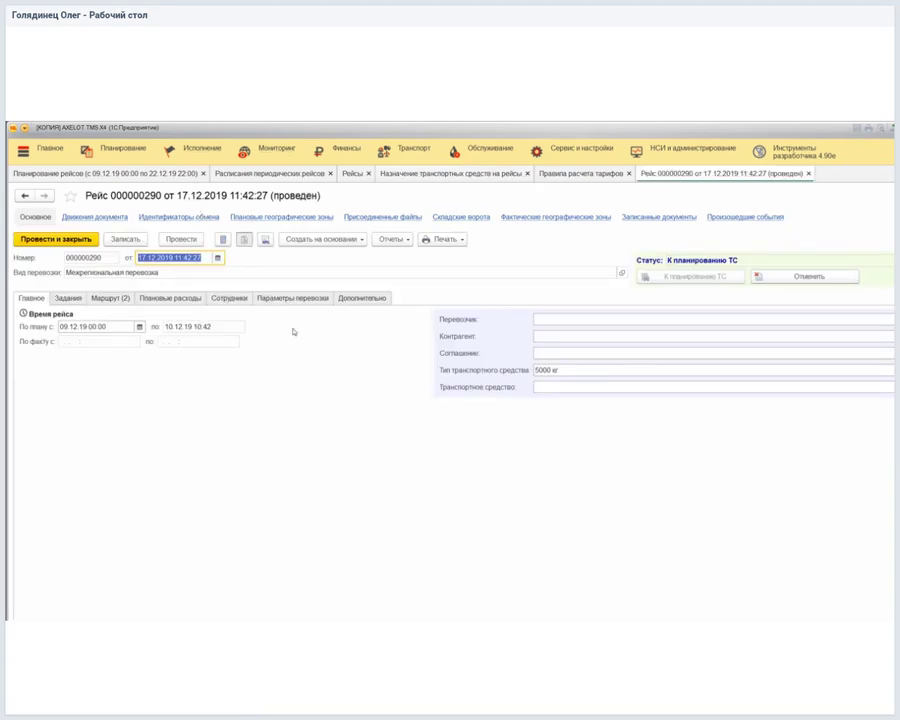
Open the tender request linked to the Казань–Самарская область trip and create a carrier offer (Предложение перевозчика) from it.
double_click(108, 308)
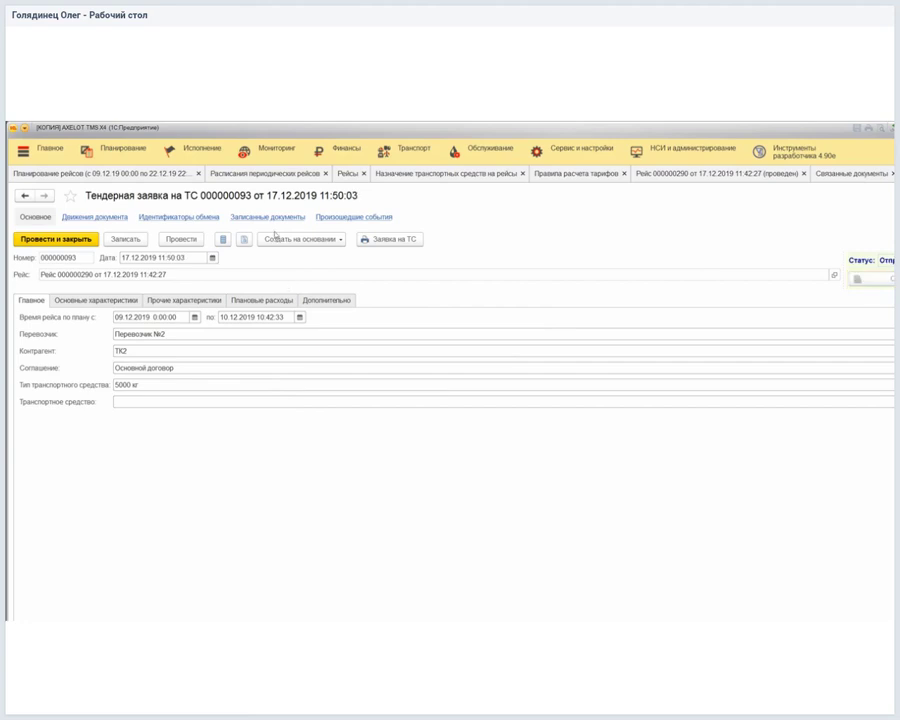
left_click(262, 239)
key("Down")
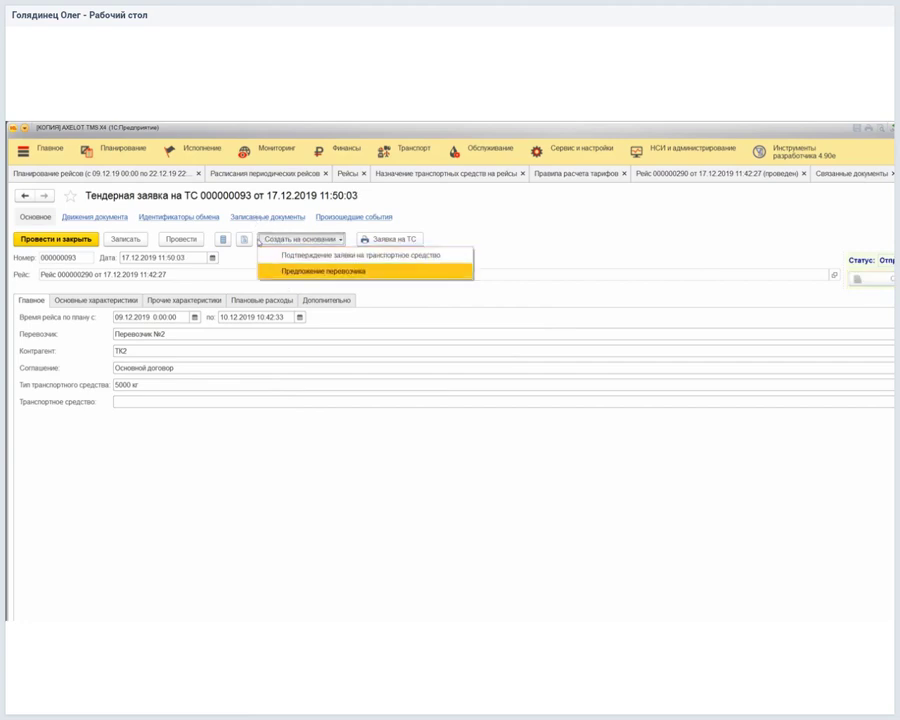
left_click(262, 271)
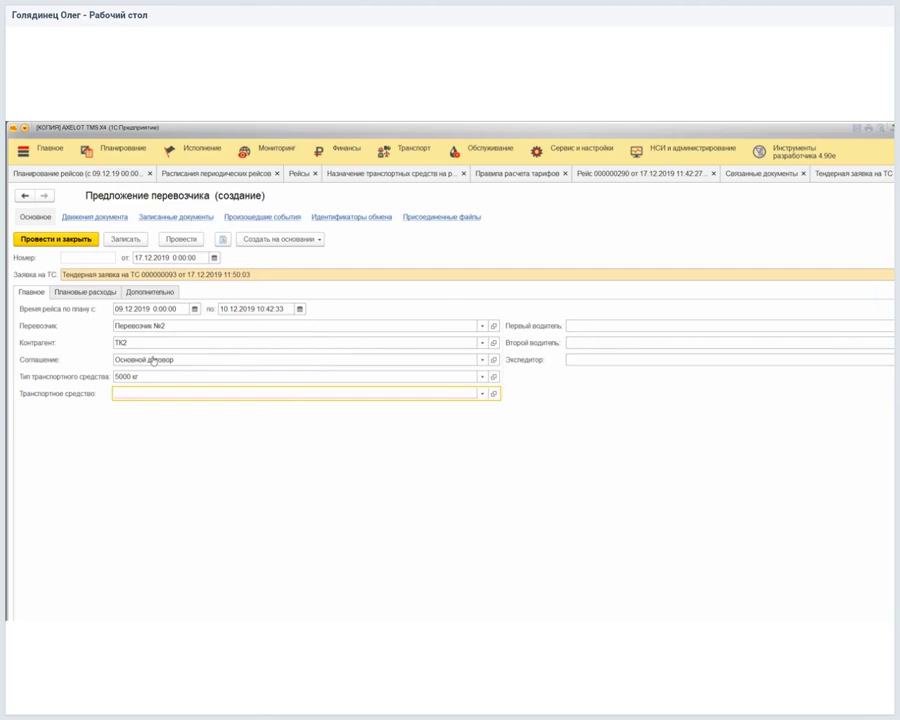
Create a vehicle named 111 with type 5000 кг for Перевозчик №2 and select it in the carrier offer.
key("F4")
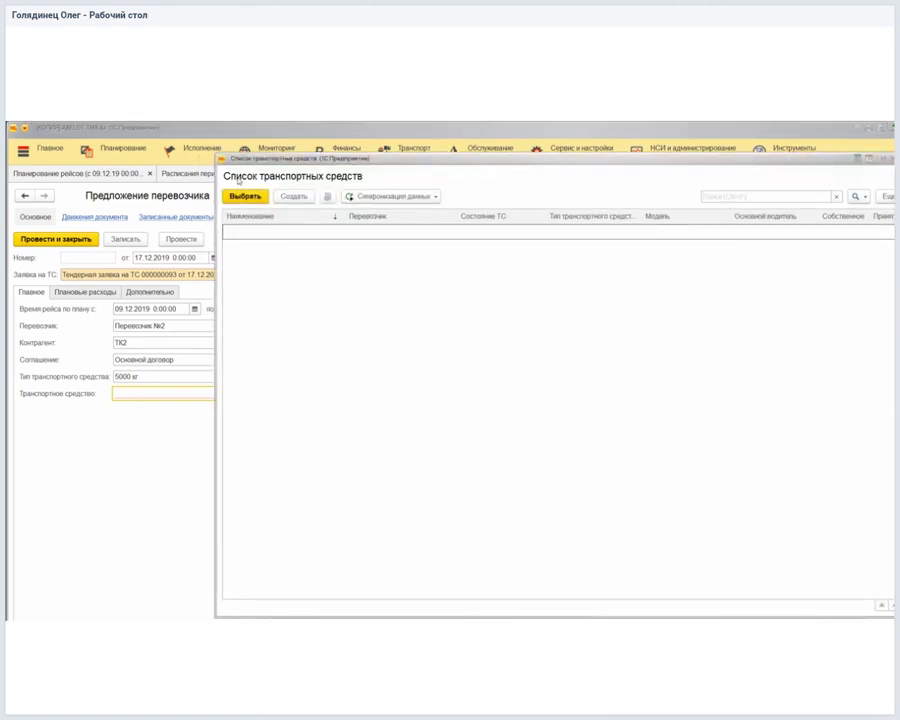
left_click(293, 196)
type("111")
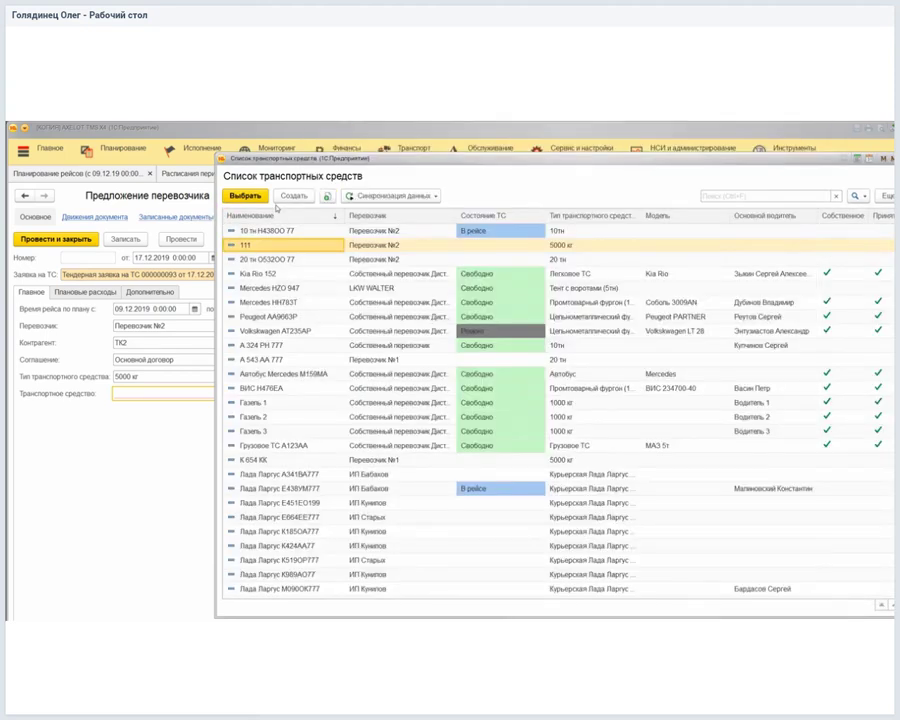
double_click(275, 245)
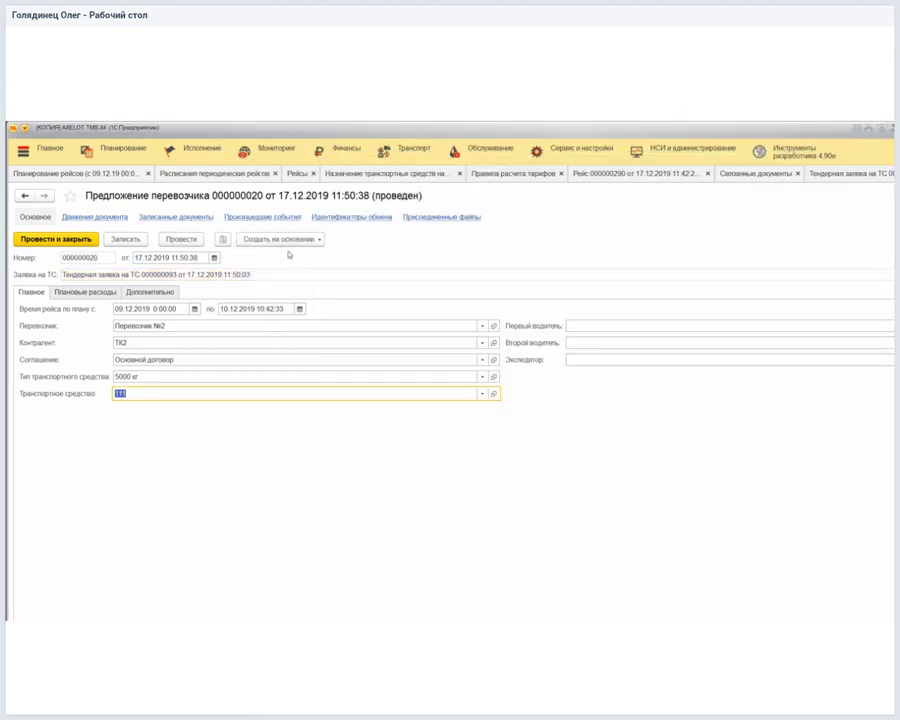
Create a vehicle request confirmation from the carrier offer, and close the tender, linked documents and trip.
left_click(266, 239)
left_click(285, 255)
left_click(878, 175)
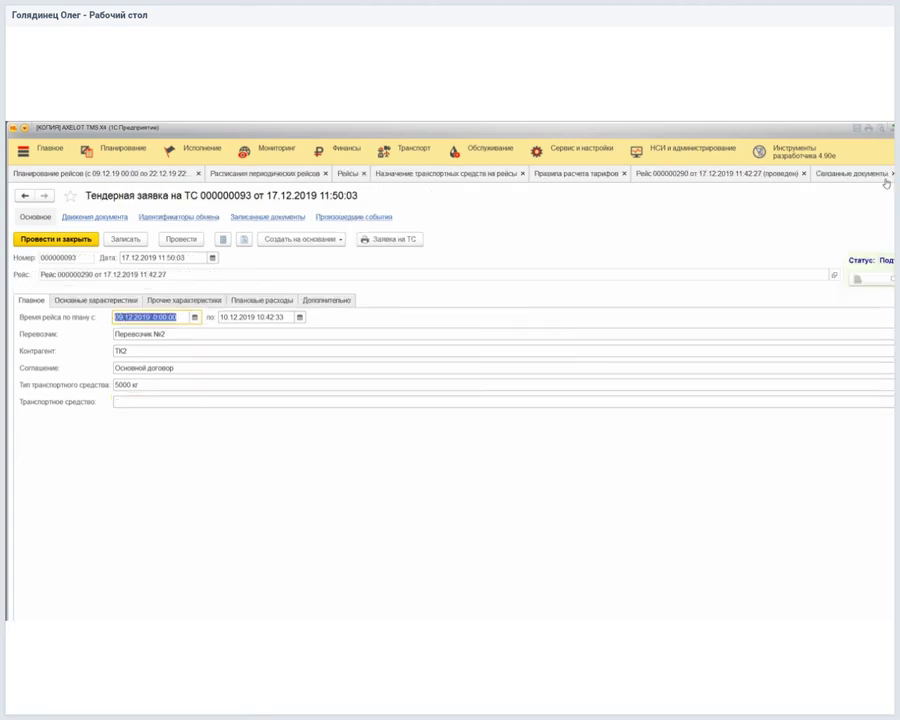
left_click(884, 178)
key("Escape")
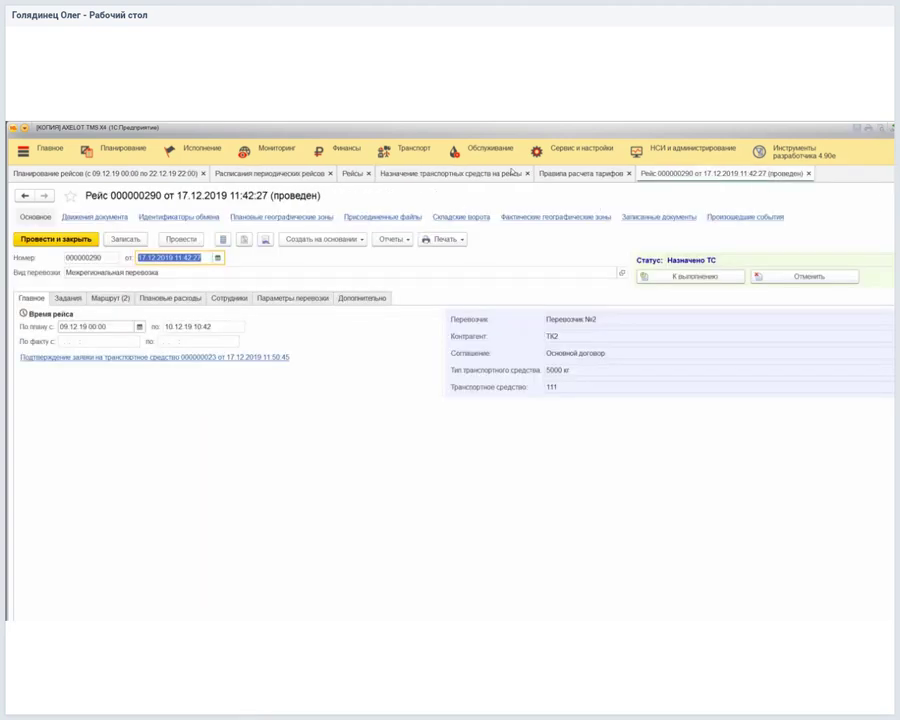
key("Escape")
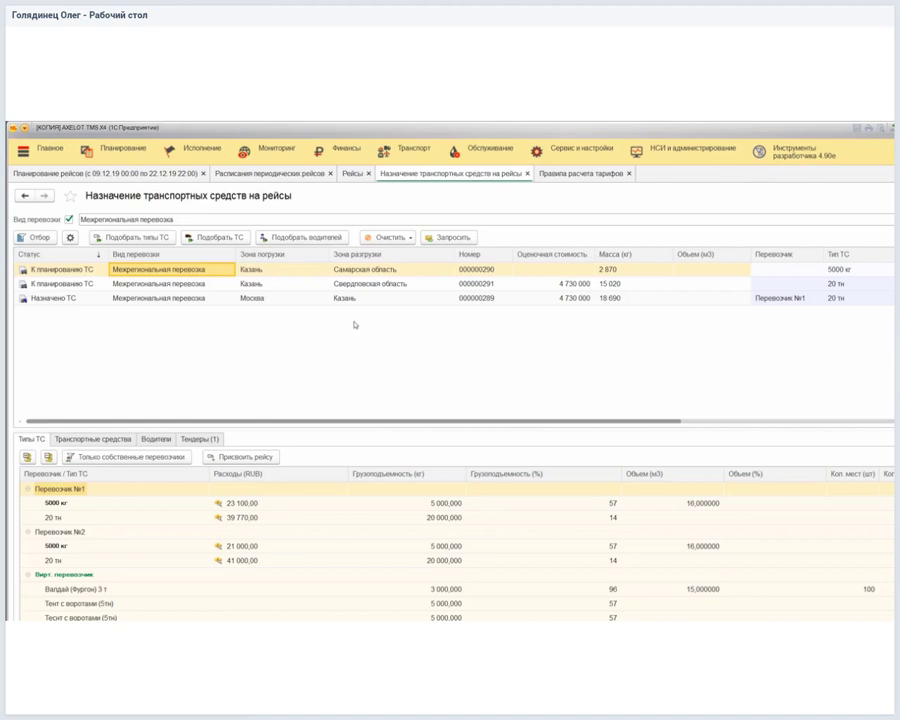
Create vehicle requests to Перевозчик №1 and Перевозчик №2 for the Казань–Свердловская область trip, excluding the own carrier, and send both tenders.
left_click(95, 284)
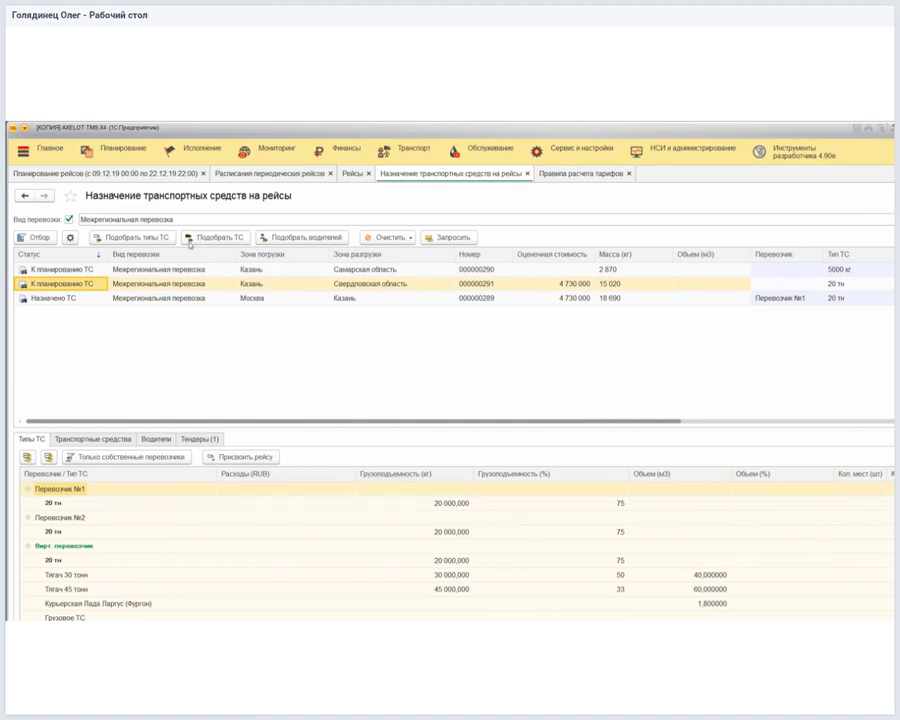
left_click(447, 237)
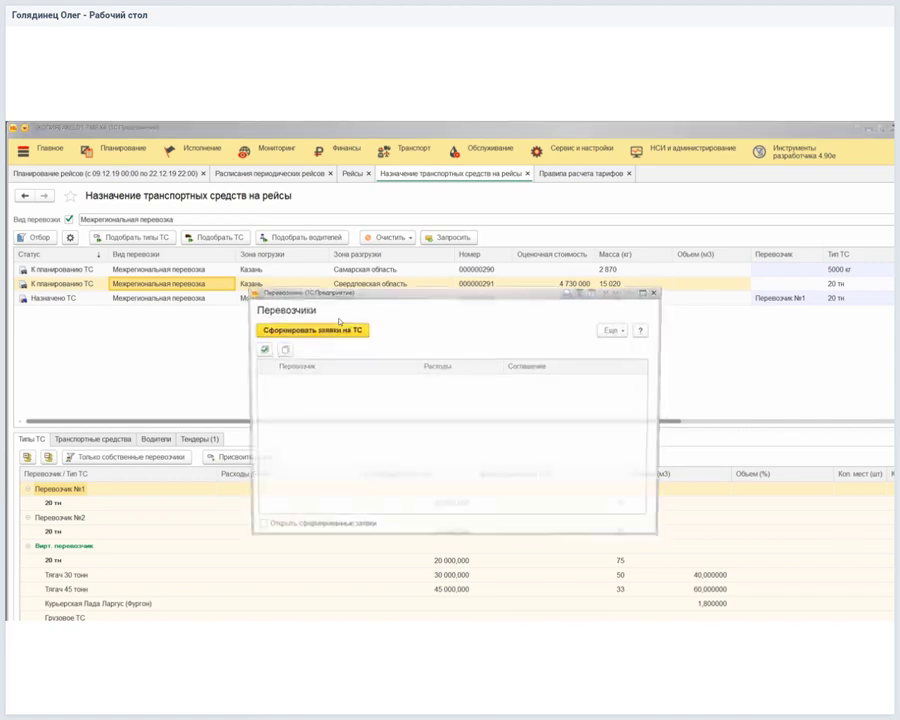
left_click(262, 381)
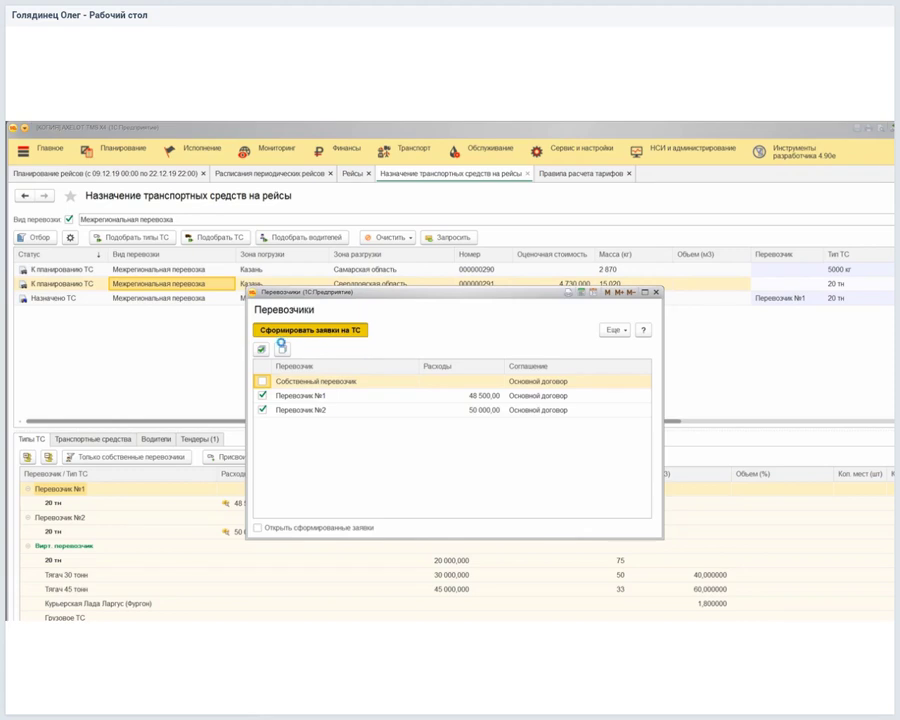
left_click(286, 334)
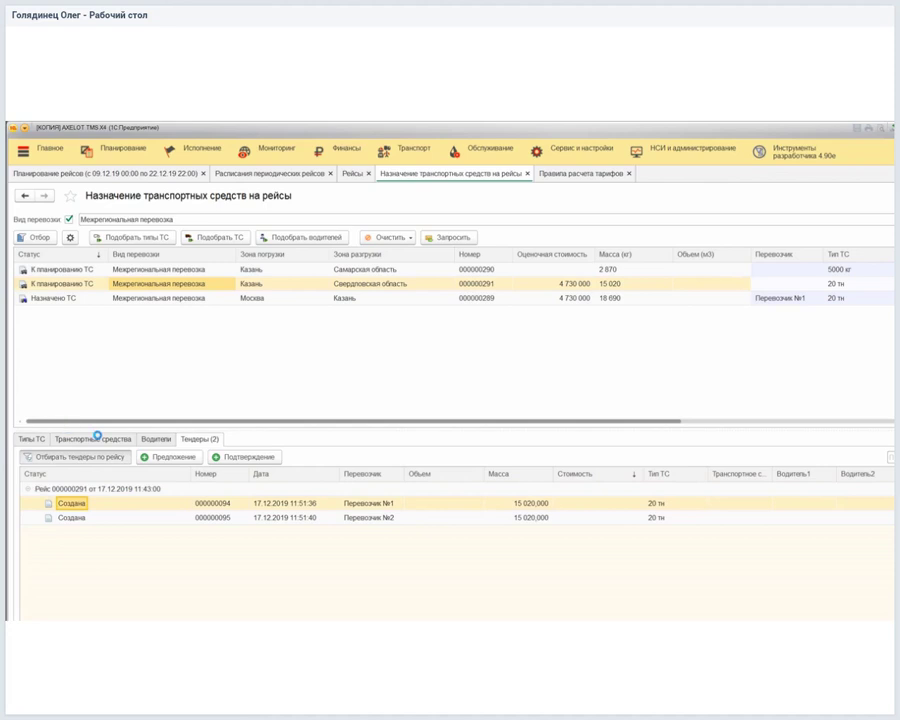
key("Return")
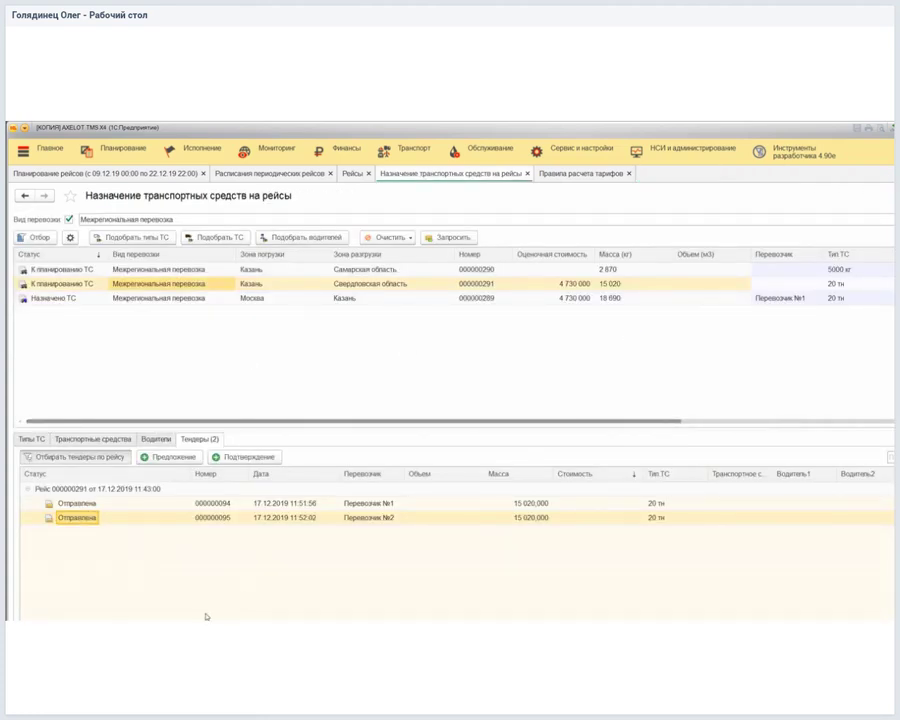
key("alt+Tab")
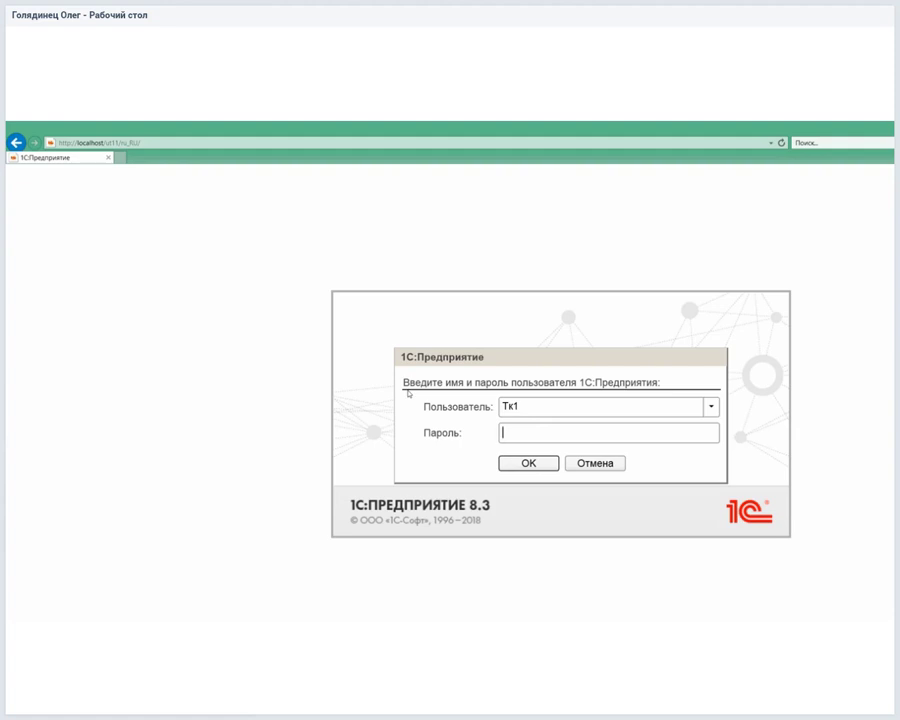
key("Return")
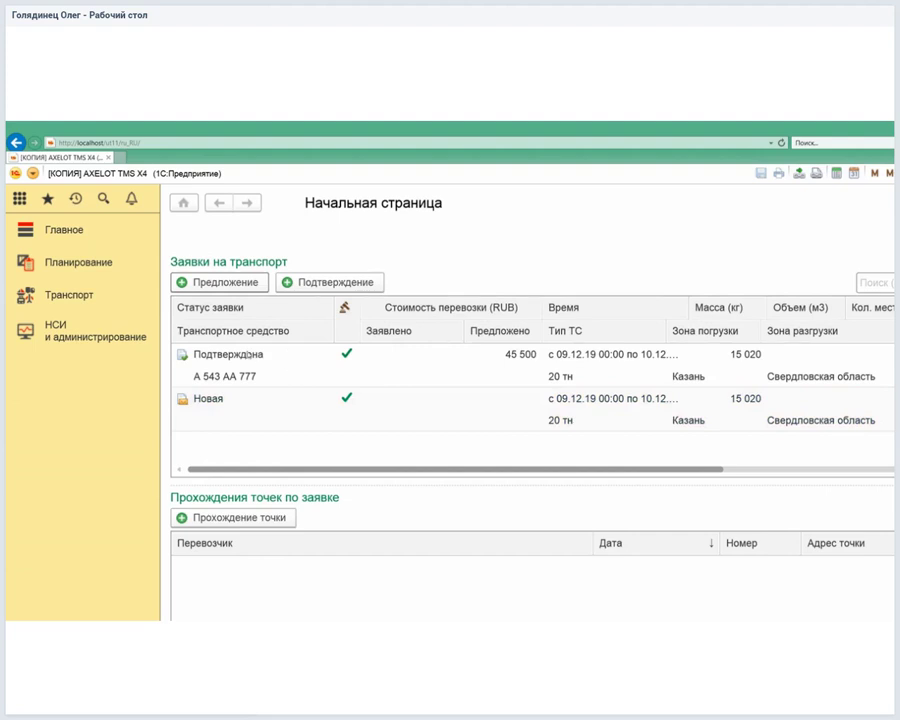
double_click(250, 345)
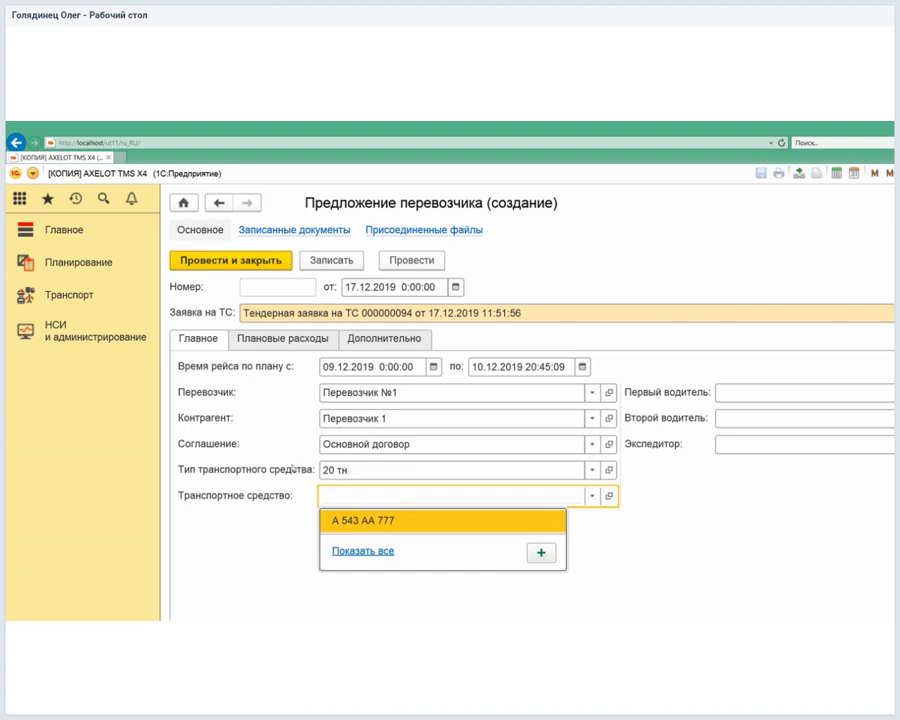
key("F4")
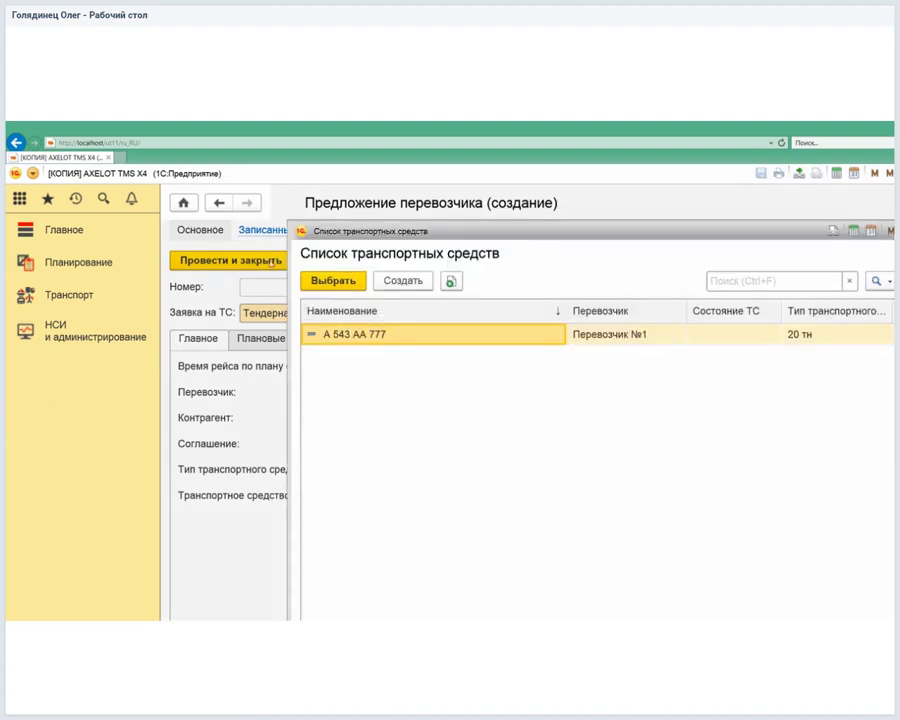
key("Return")
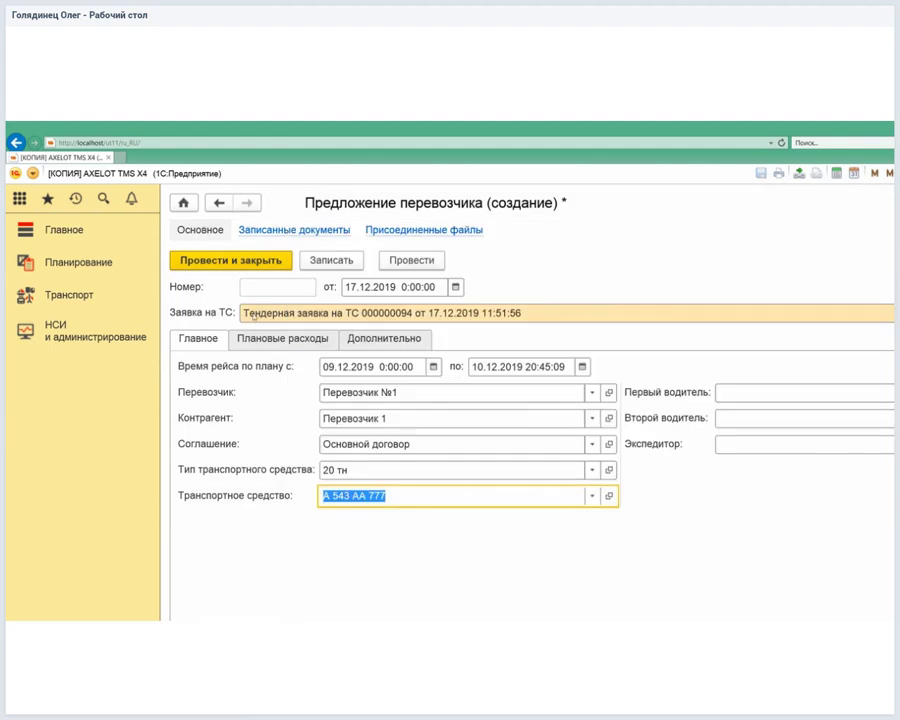
Fill the offer's planned expenses by agreement and additional operations (По соглашению и доп. операциям), saving the document.
left_click(280, 339)
left_click(325, 366)
key("Down")
key("Down")
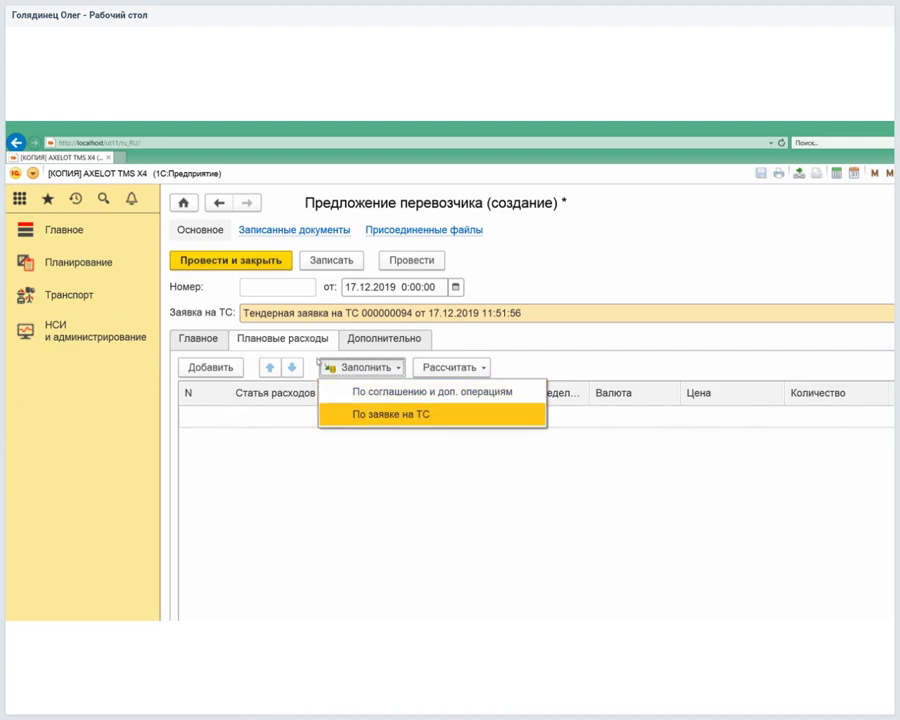
key("Up")
key("Return")
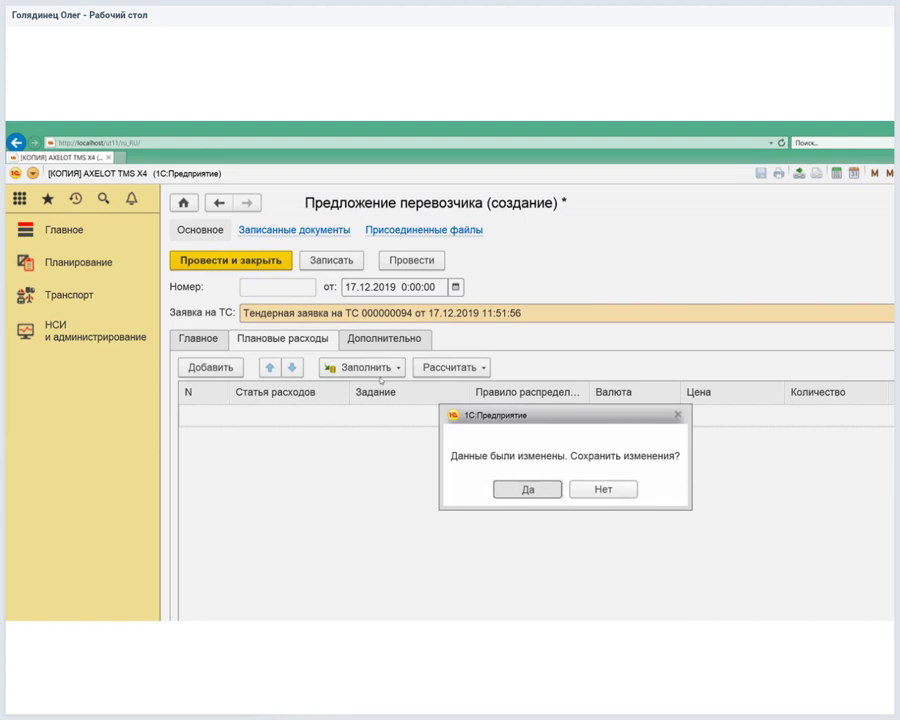
key("Return")
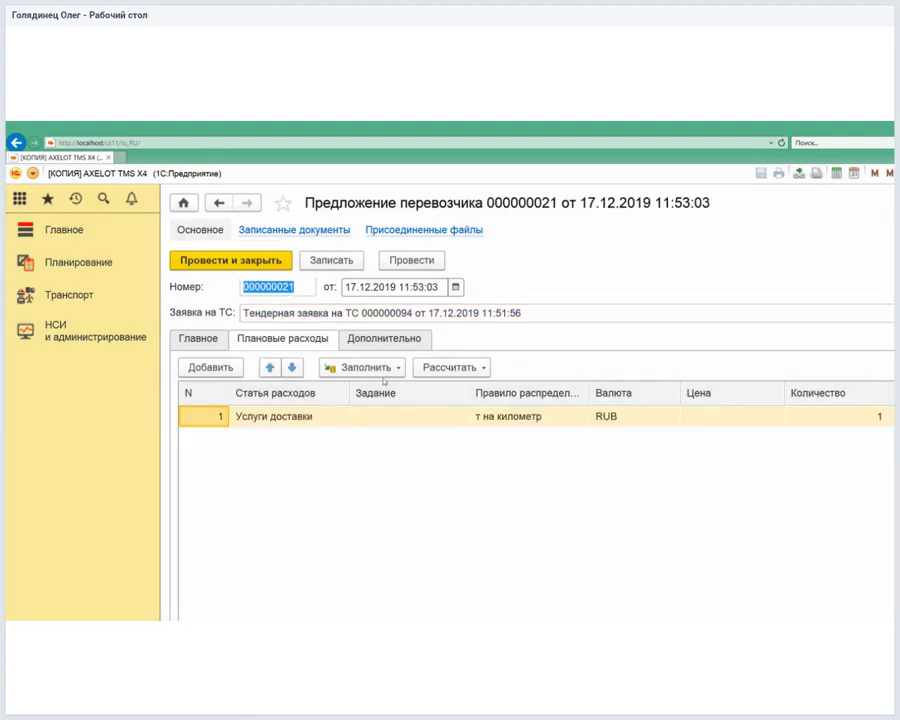
Calculate the planned expenses, set the Услуги доставки price to 45 500 RUB, and post and close the offer.
left_click(450, 367)
left_click(462, 390)
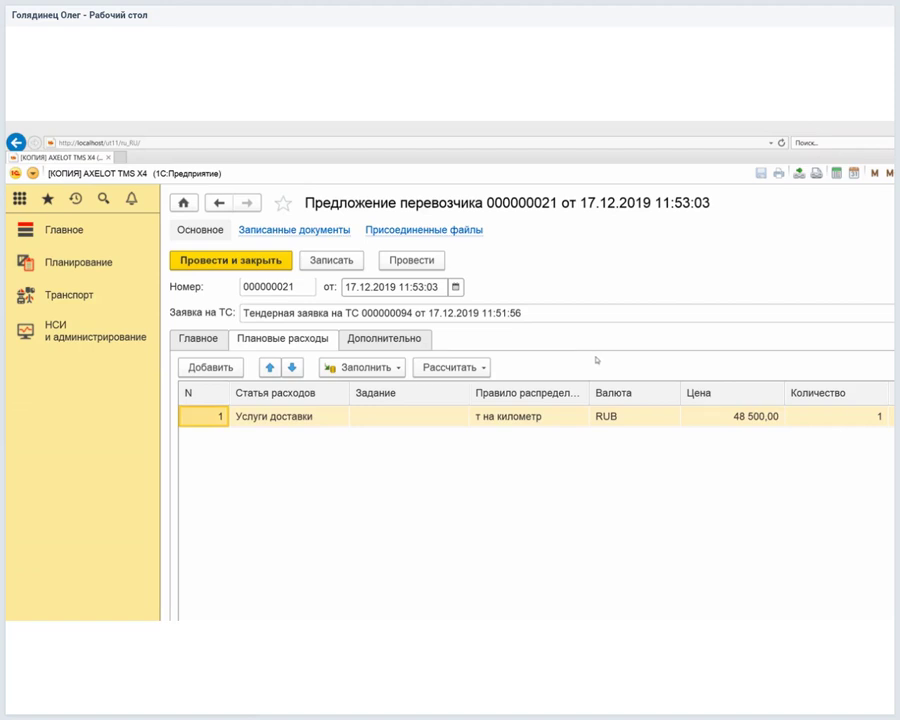
key("Left")
type("5")
key("Delete")
key("Return")
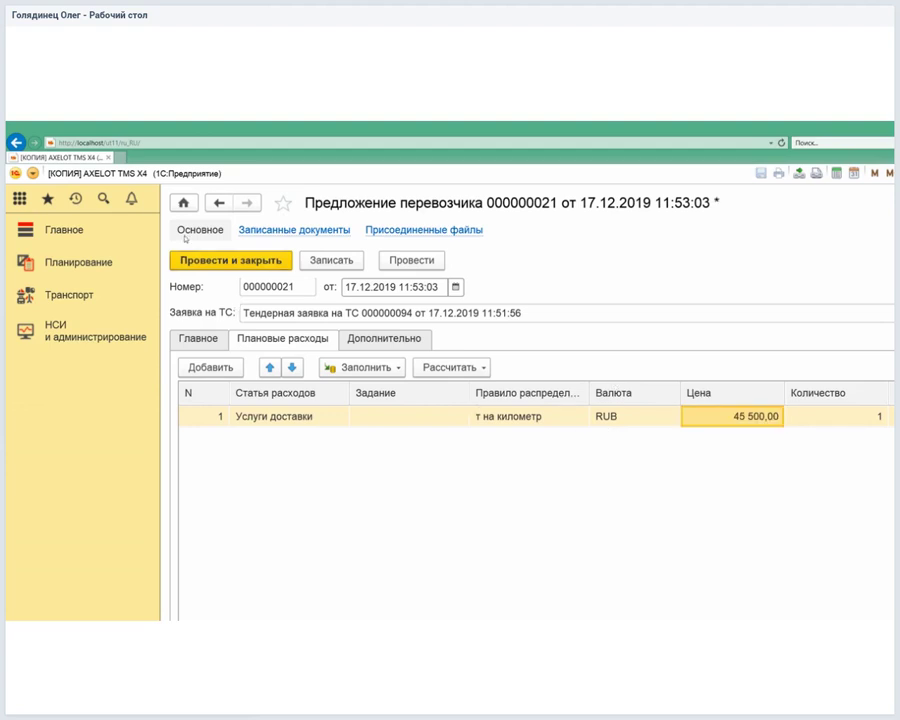
left_click(231, 260)
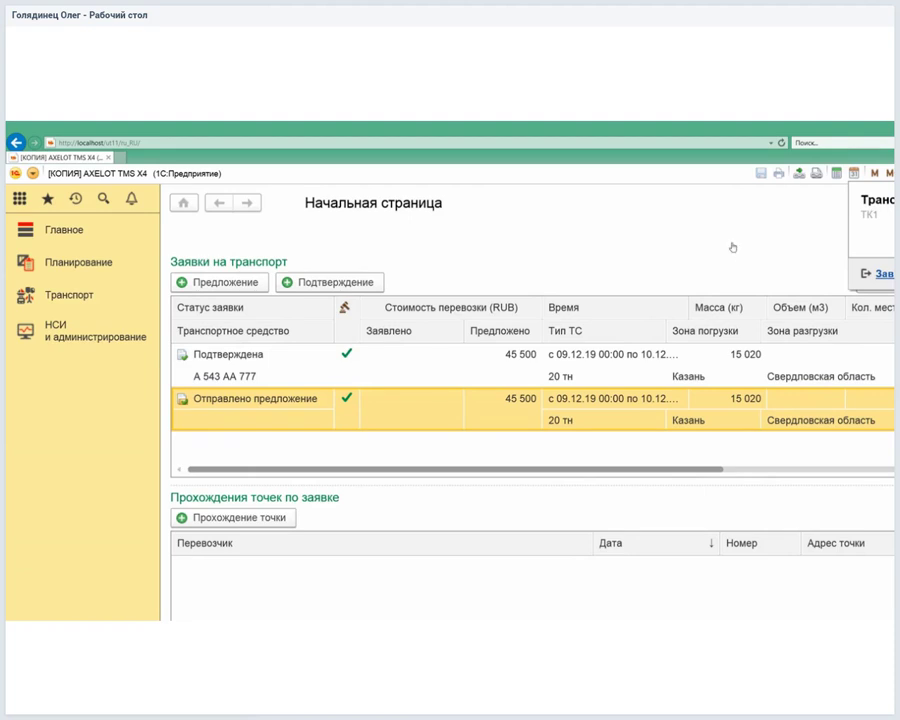
End the Тк1 session and log in to the web client as Тк2.
key("alt+F4")
key("Return")
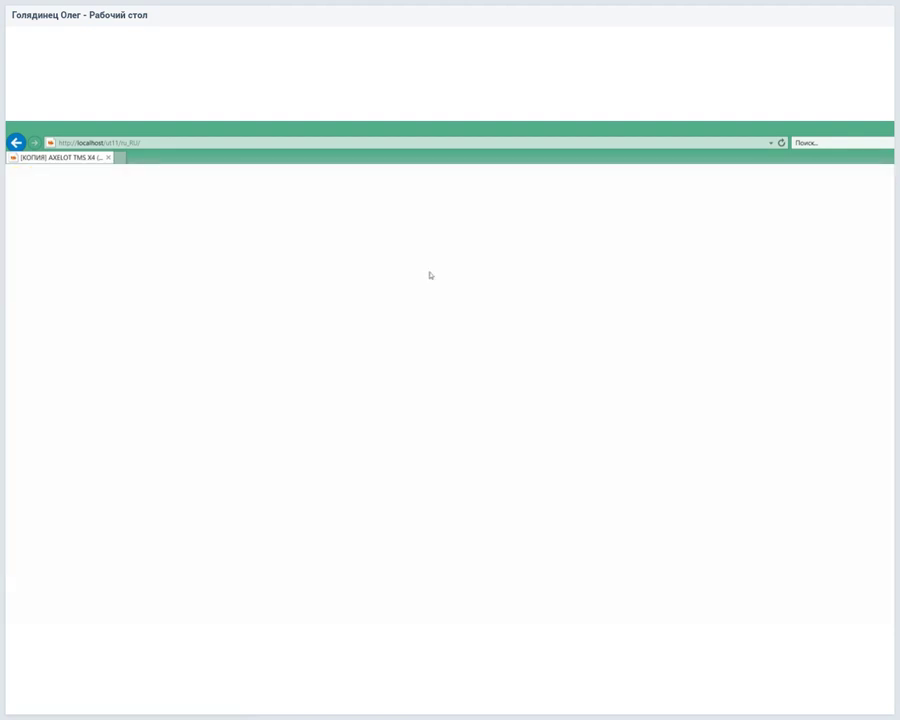
key("Return")
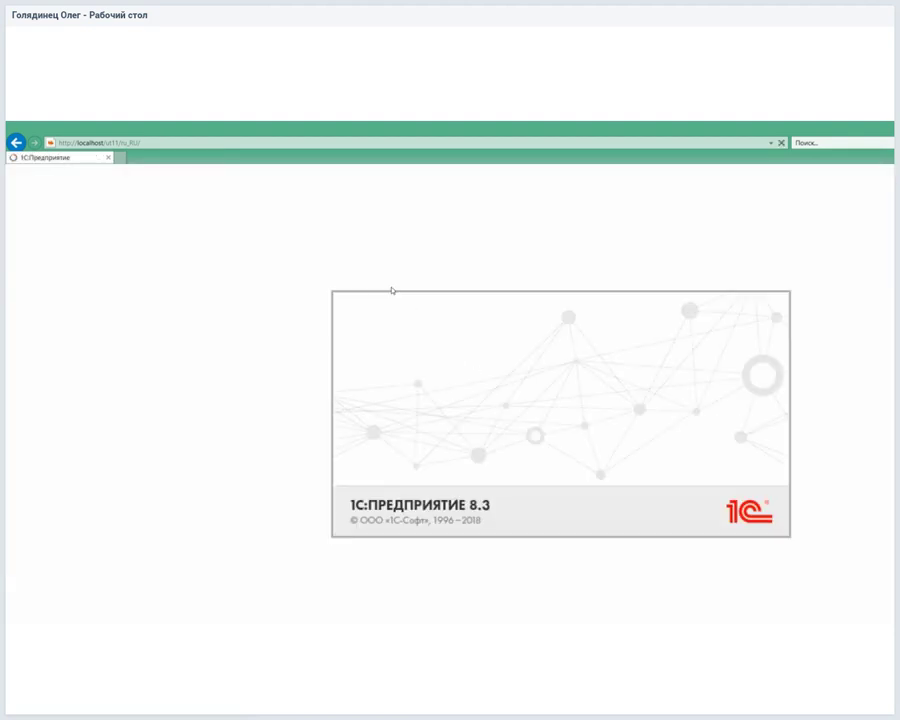
key("End")
key("BackSpace")
type("2")
key("Return")
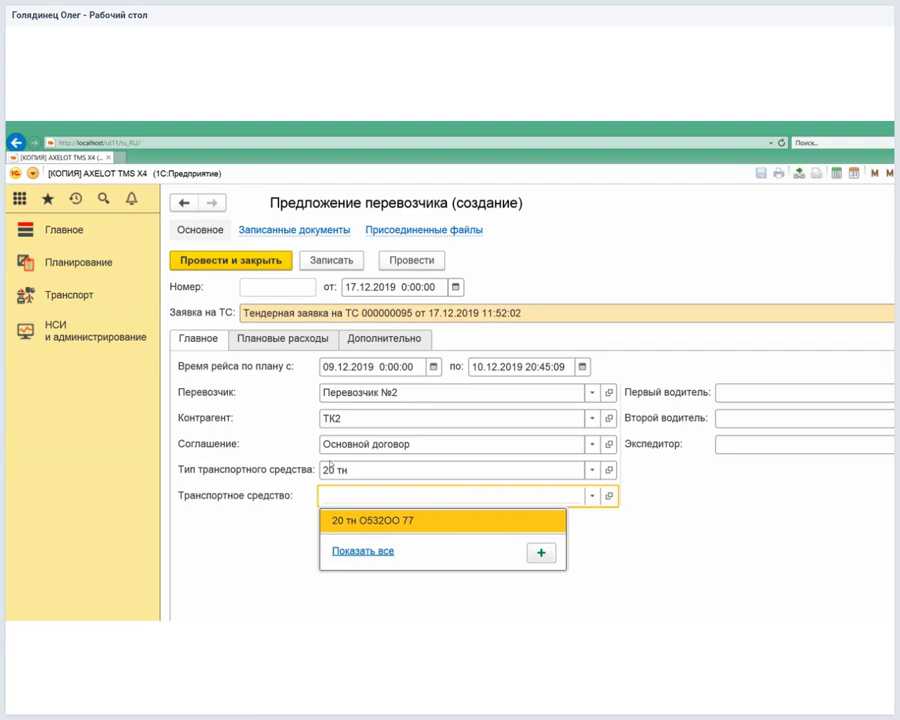
key("Return")
left_click(282, 338)
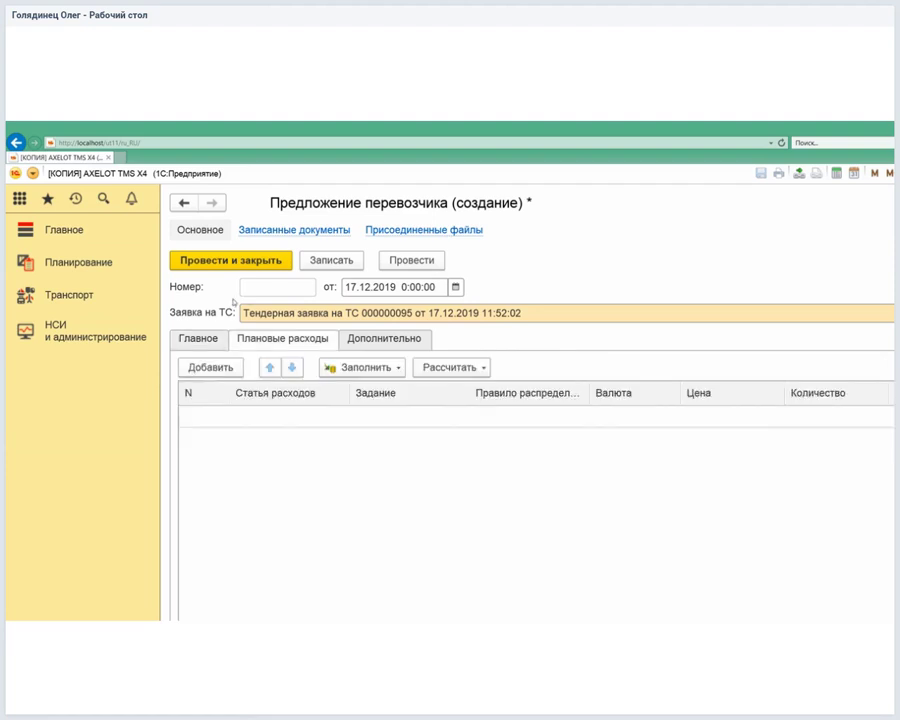
left_click(358, 367)
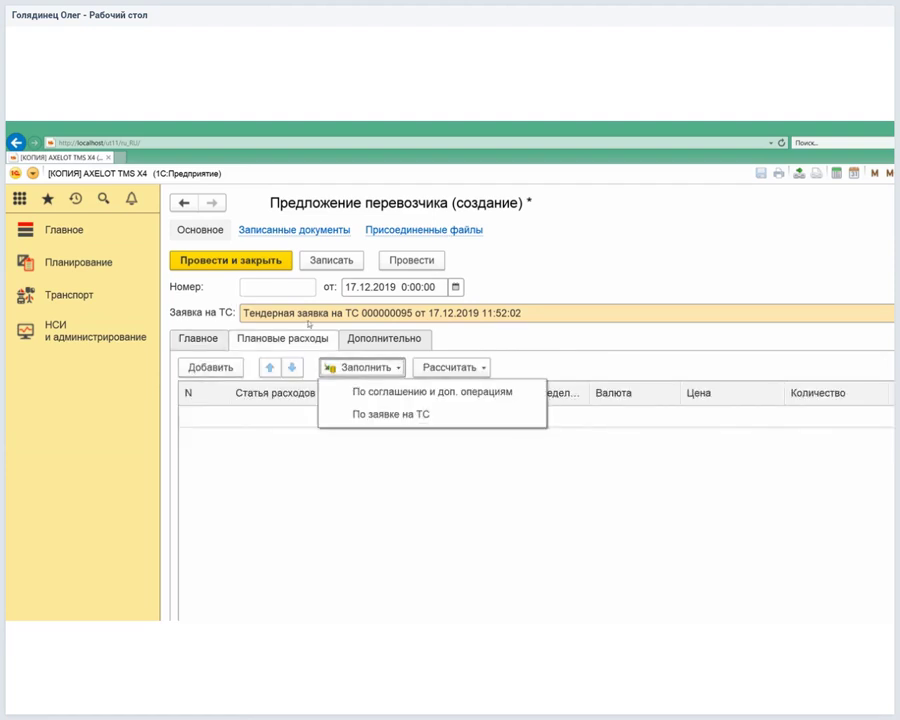
left_click(420, 389)
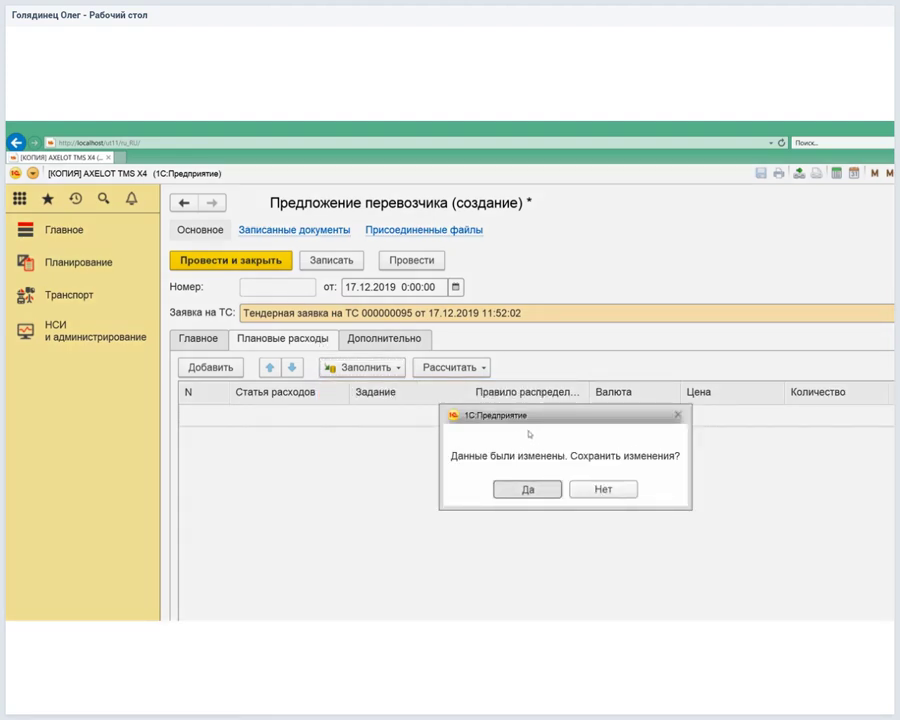
key("Return")
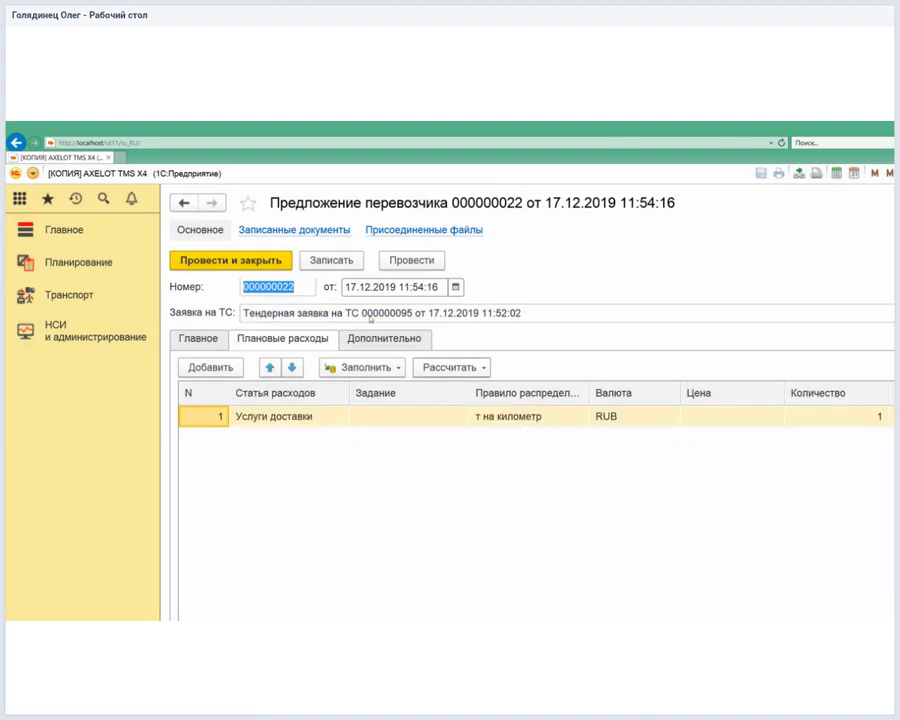
Calculate the planned expenses of the Перевозчик №2 offer, set the Услуги доставки price to 48 000 RUB, and post and close it.
left_click(451, 367)
left_click(470, 391)
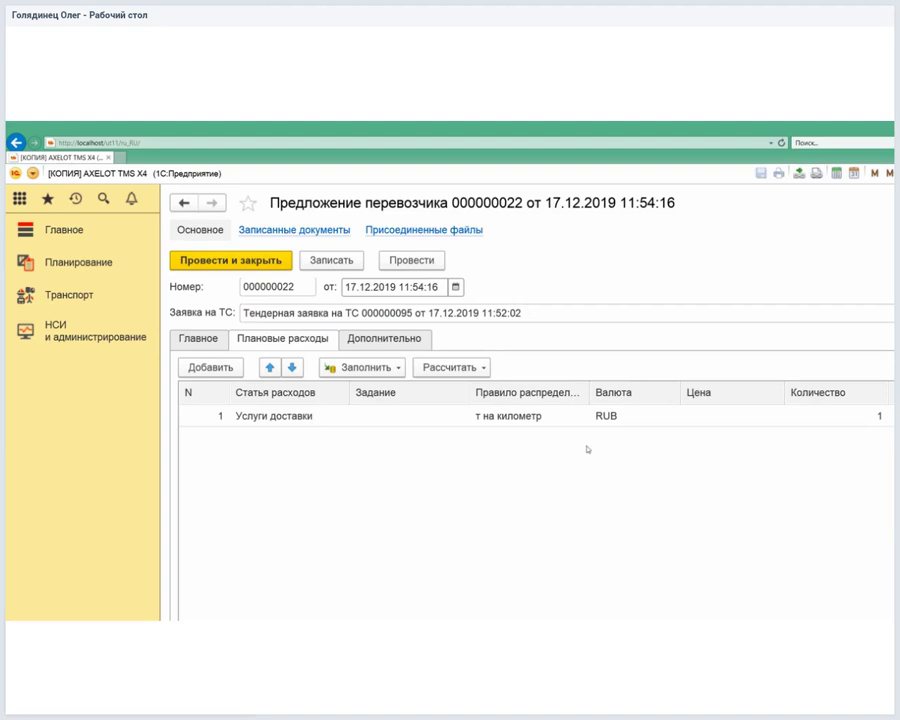
key("Return")
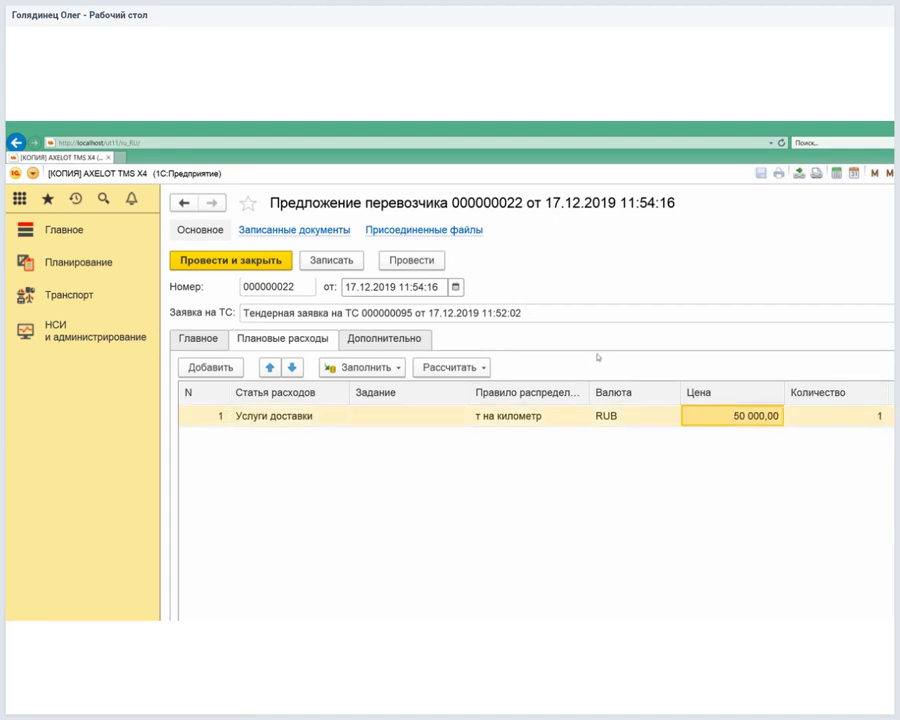
key("End")
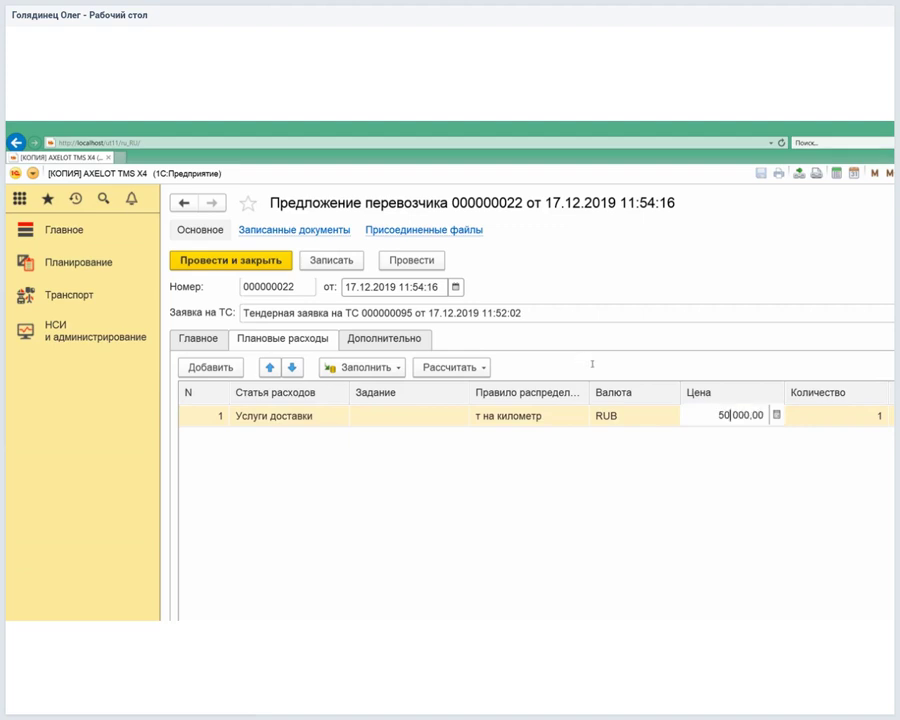
key("BackSpace")
key("BackSpace")
key("BackSpace")
key("BackSpace")
key("BackSpace")
type("48 000,0")
key("BackSpace")
key("Return")
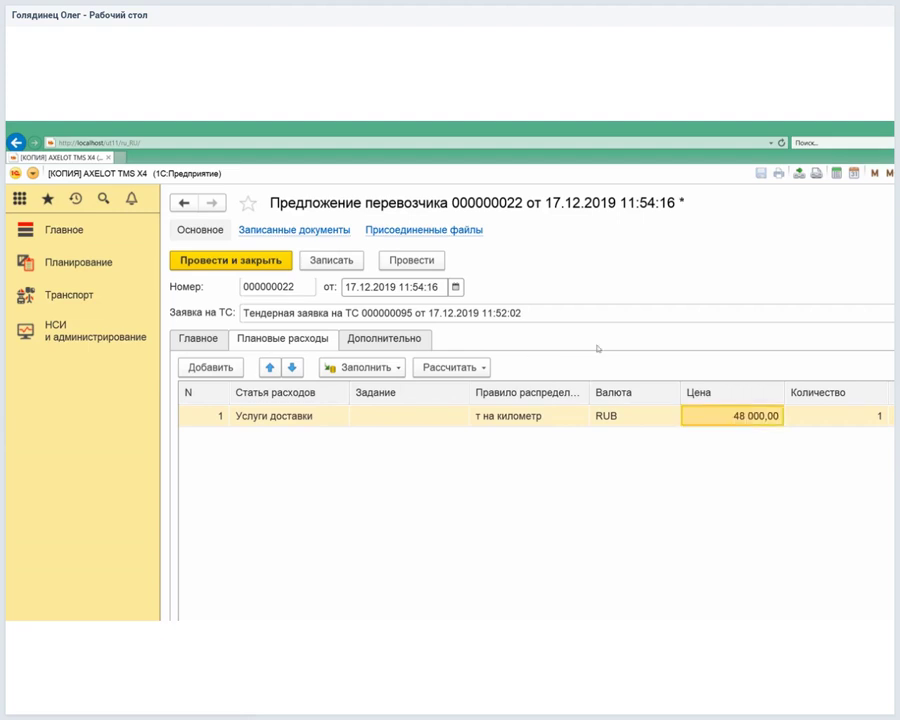
left_click(197, 230)
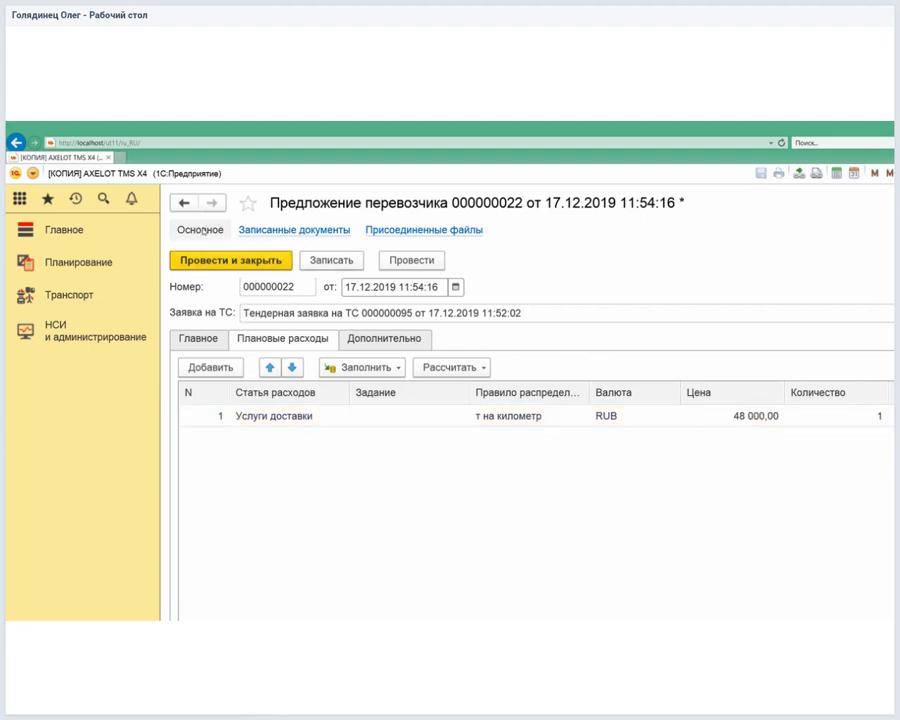
left_click(265, 260)
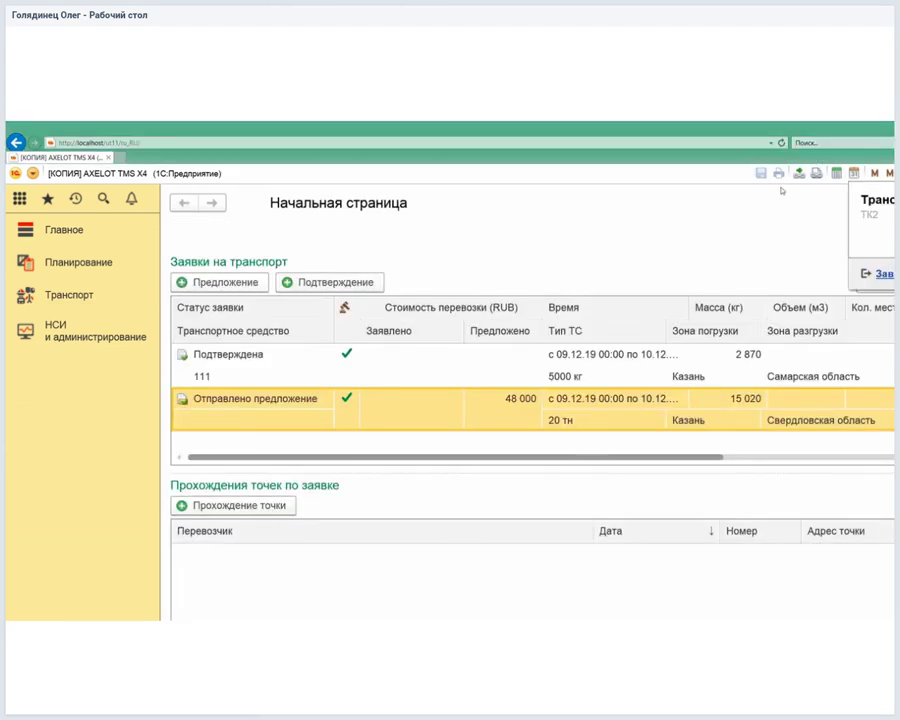
End the Тк2 session and create a confirmation for the Перевозчик №1 tender in the main TMS client.
key("Return")
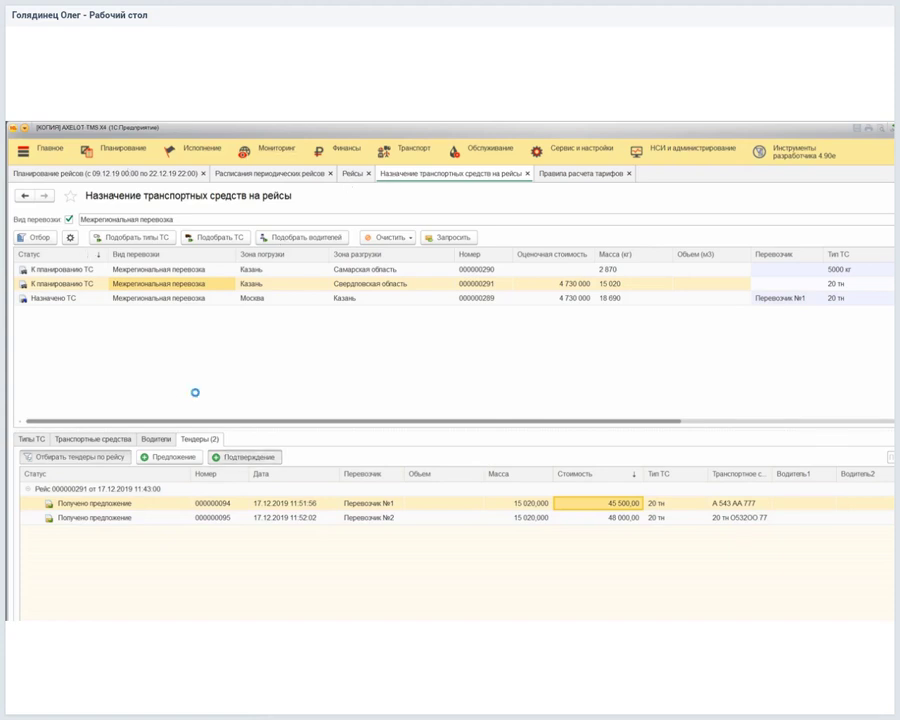
left_click(268, 458)
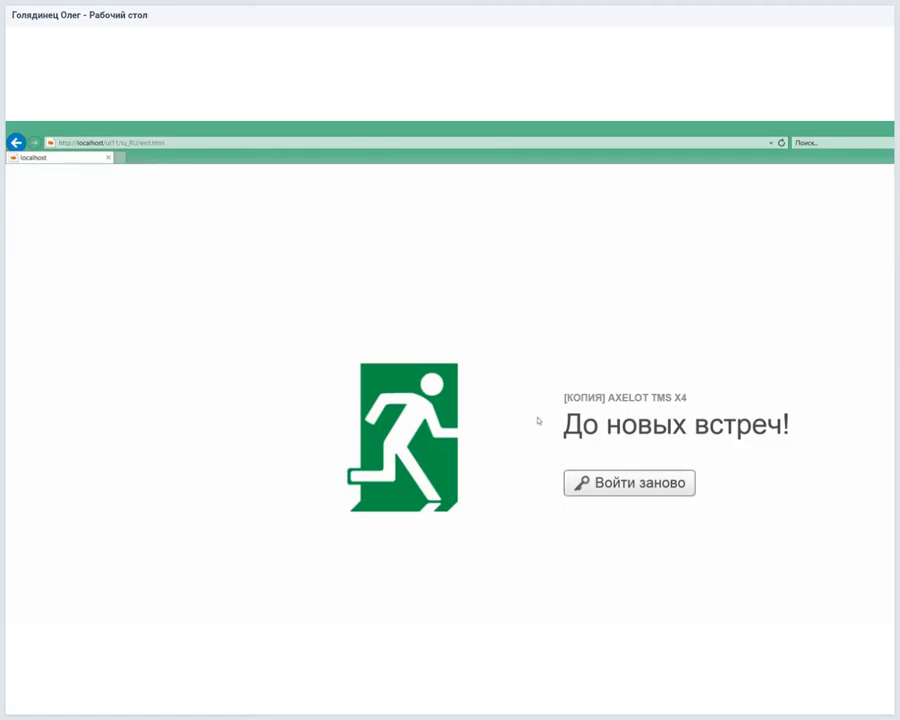
Log in to the web client again as Тк2 and as Тк1 to check the status of each carrier's Казань–Свердловская область request.
left_click(629, 482)
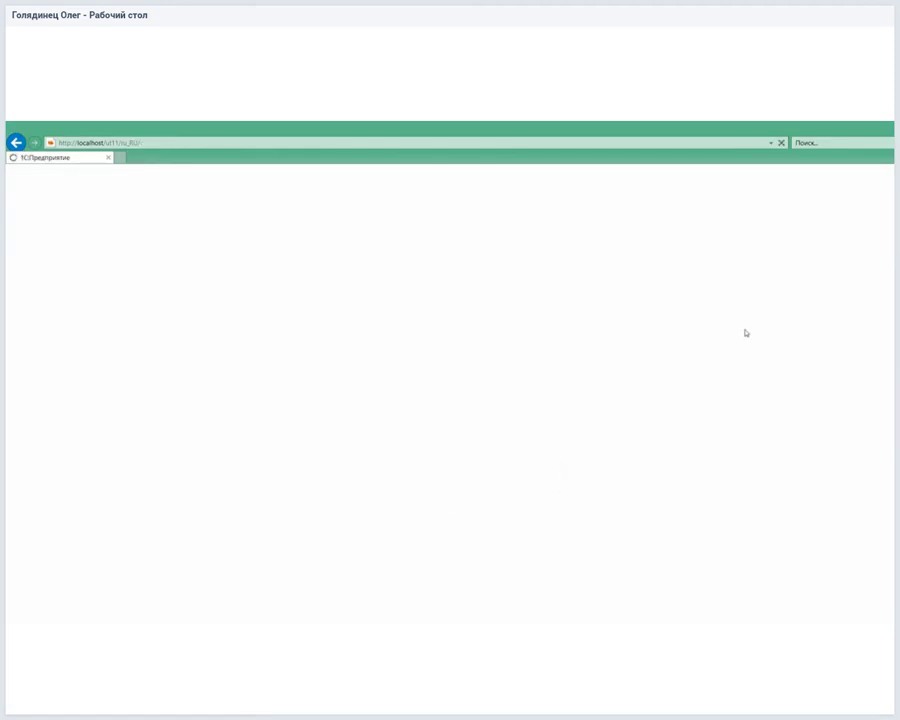
left_click(526, 460)
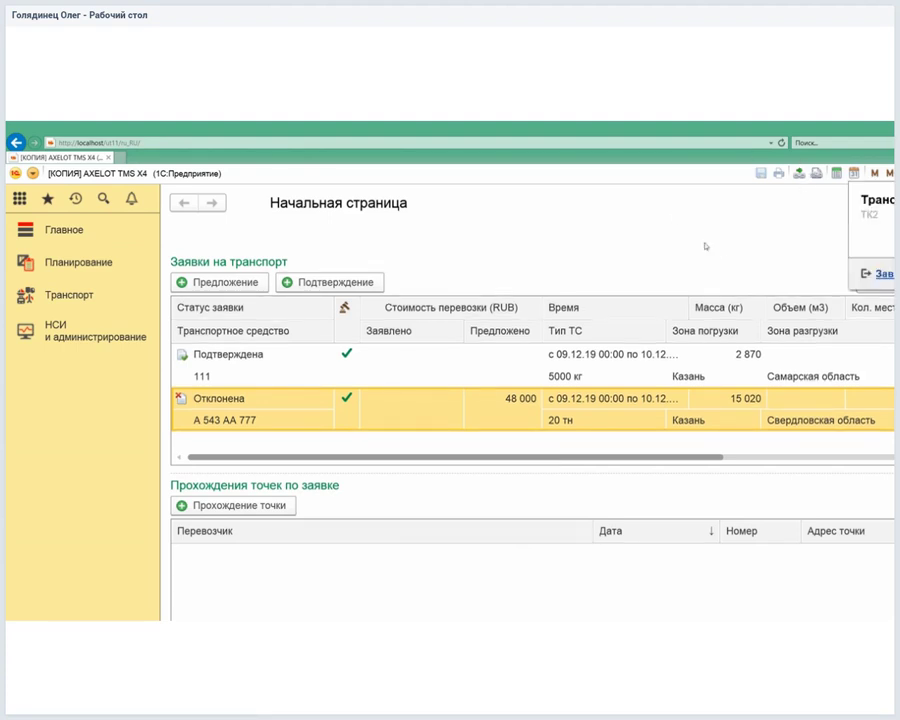
key("alt+F4")
key("Return")
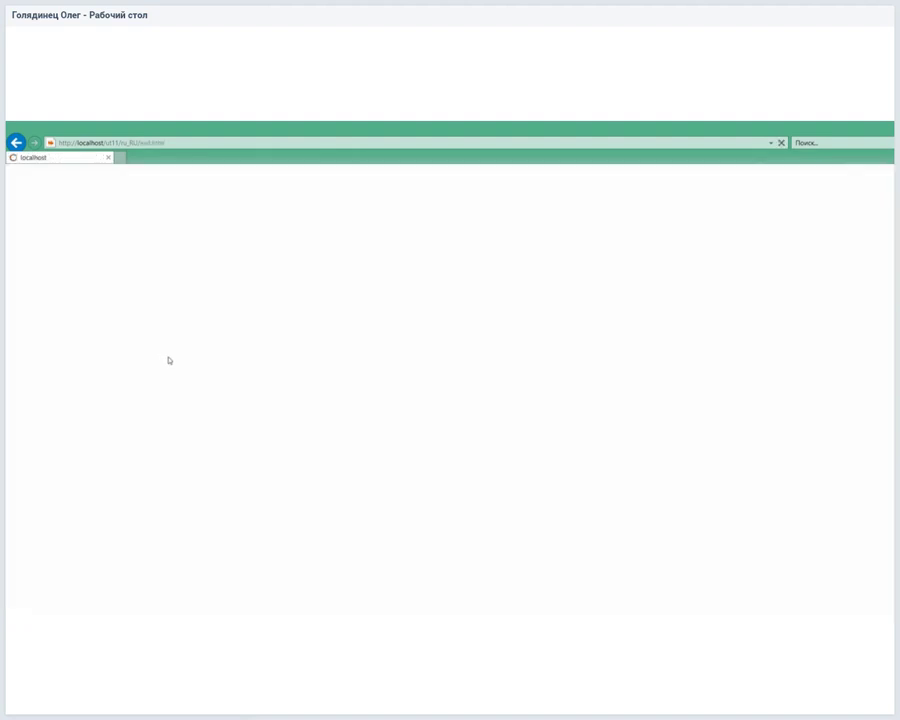
key("Return")
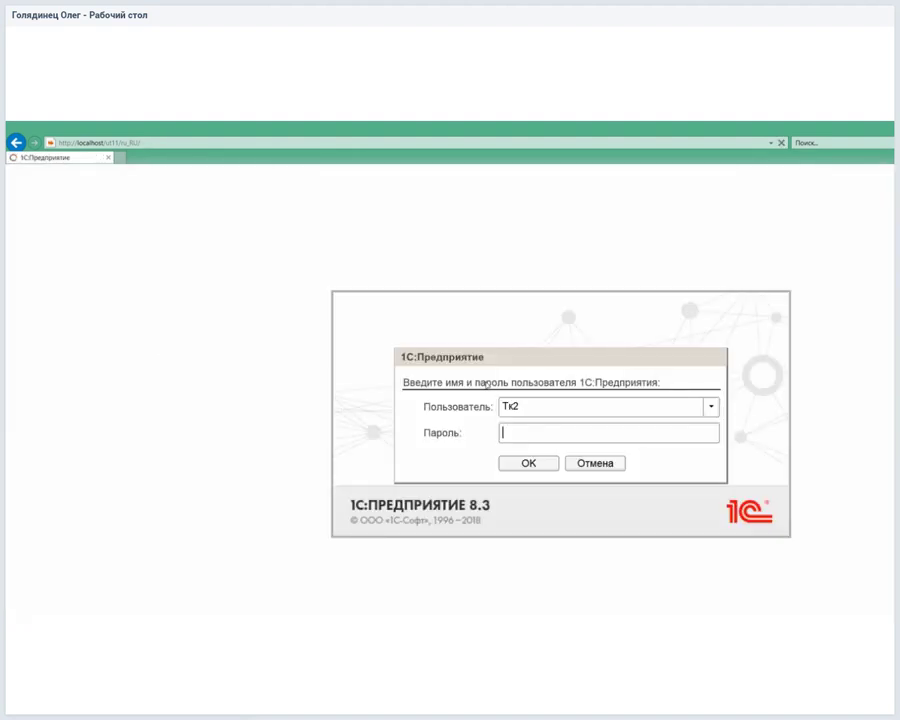
key("BackSpace")
type("1")
key("Return")
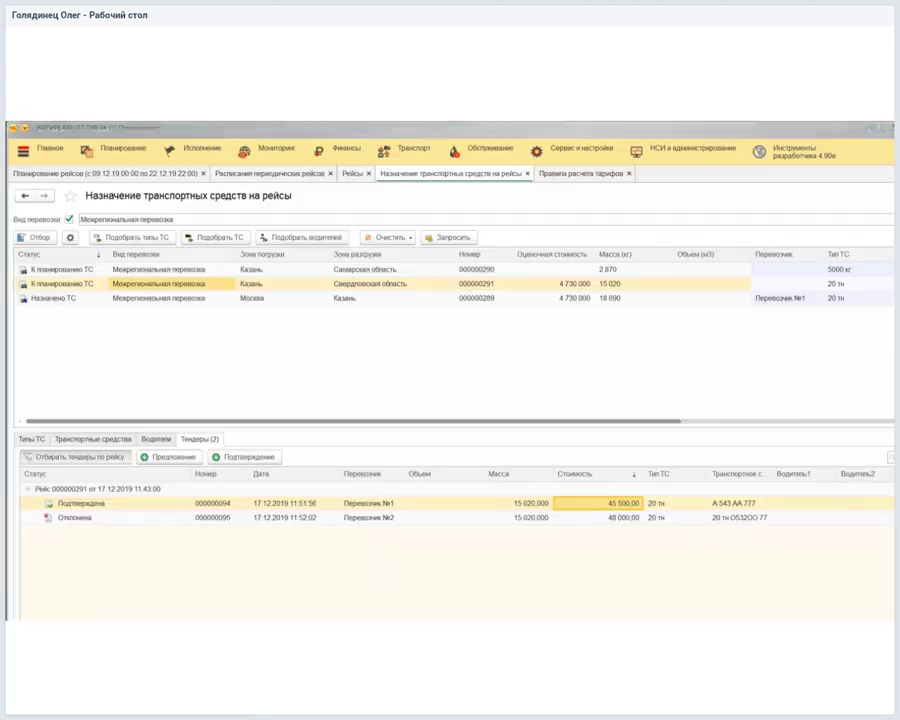
Refresh the trip list in vehicle assignment, and switch to the webinar window showing the Вебинар TMS.pptx presentation.
left_click(870, 216)
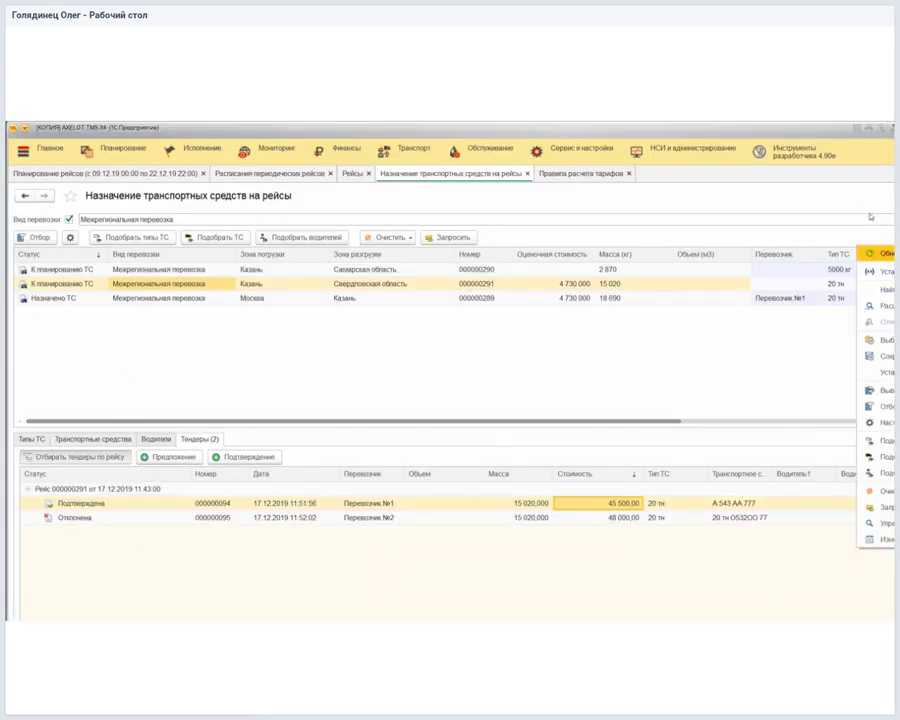
left_click(880, 254)
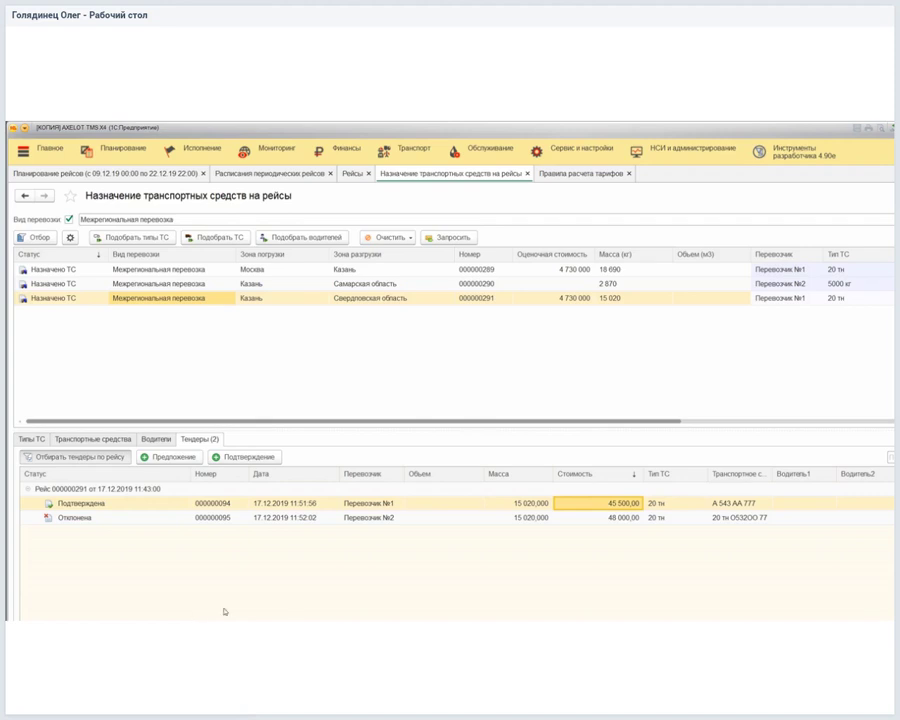
key("alt+Tab")
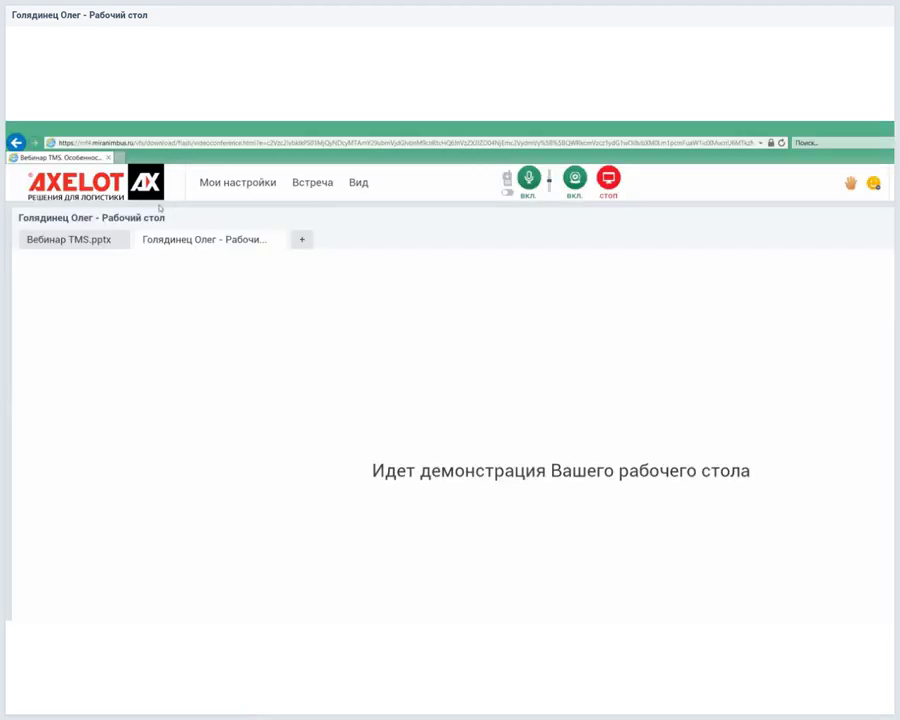
left_click(68, 239)
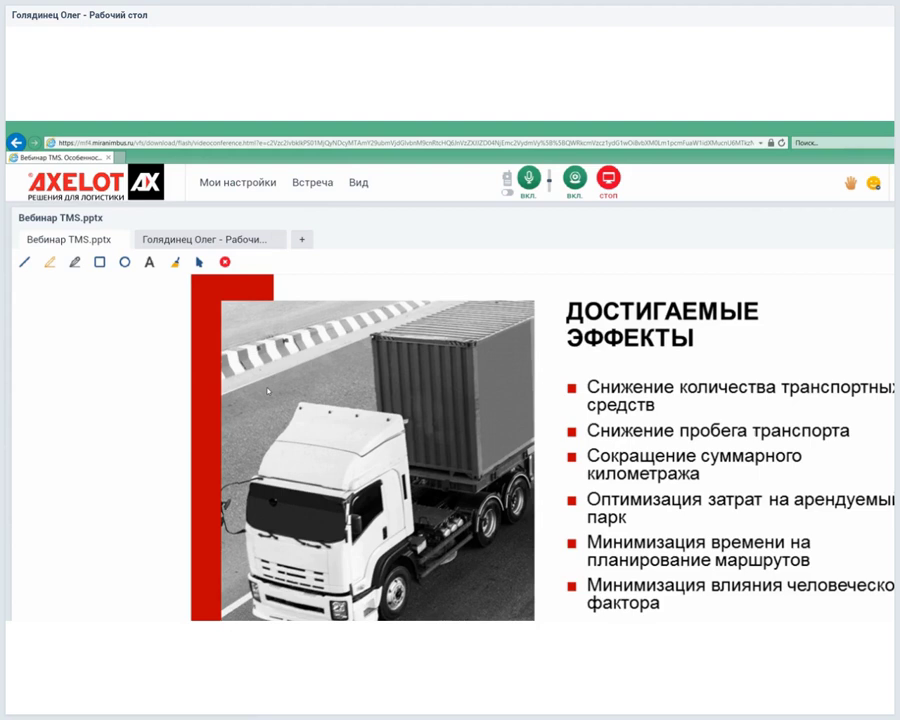
Advance the Вебинар TMS.pptx presentation to the slide «Подбор перевозчиков. Проведение тендера».
key("Right")
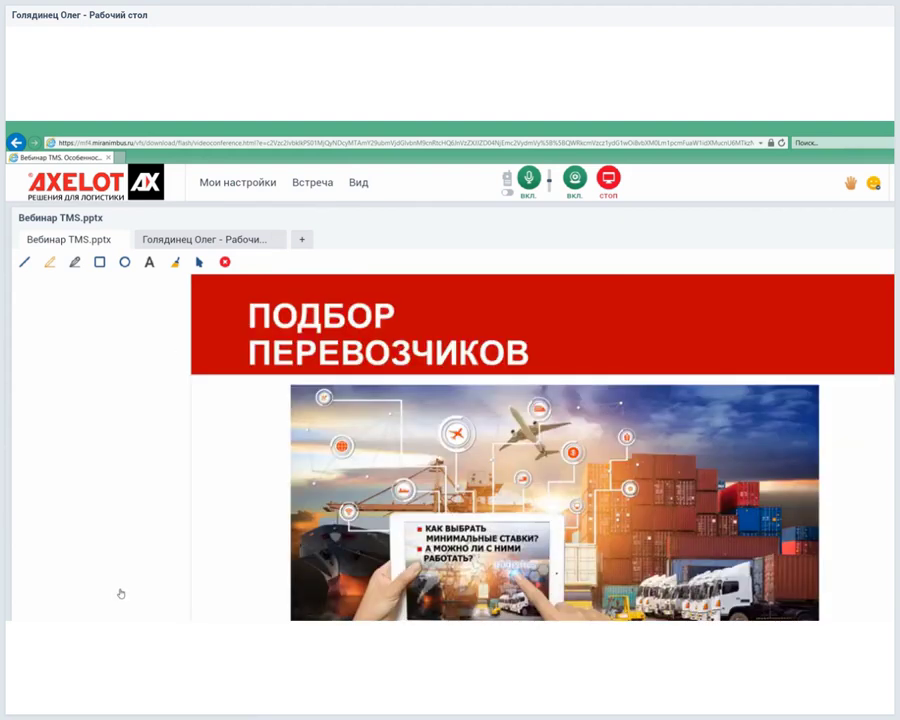
key("Right")
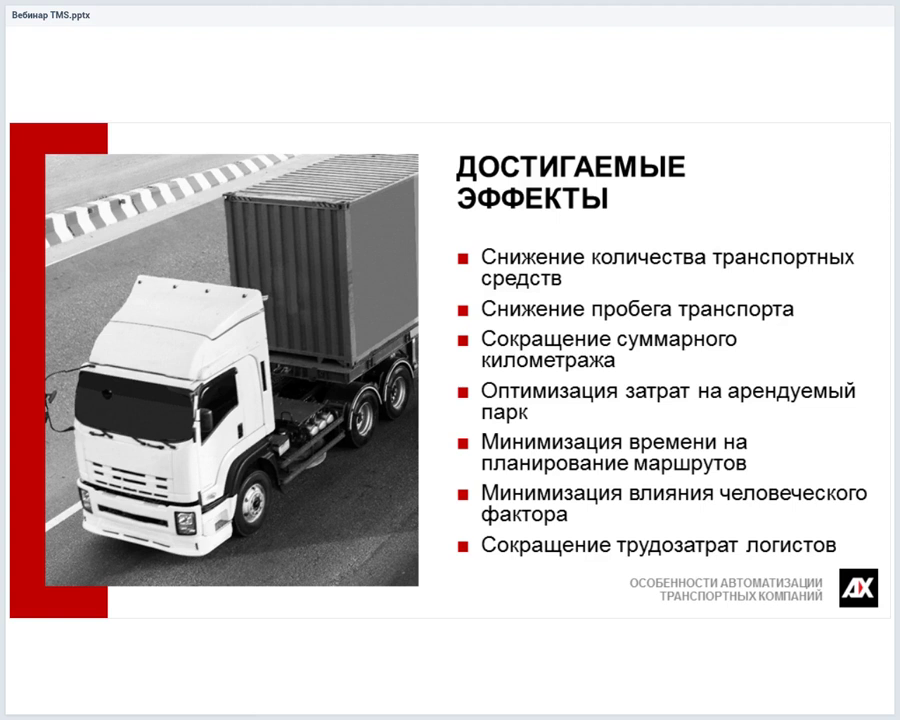
key("Right")
key("Right")
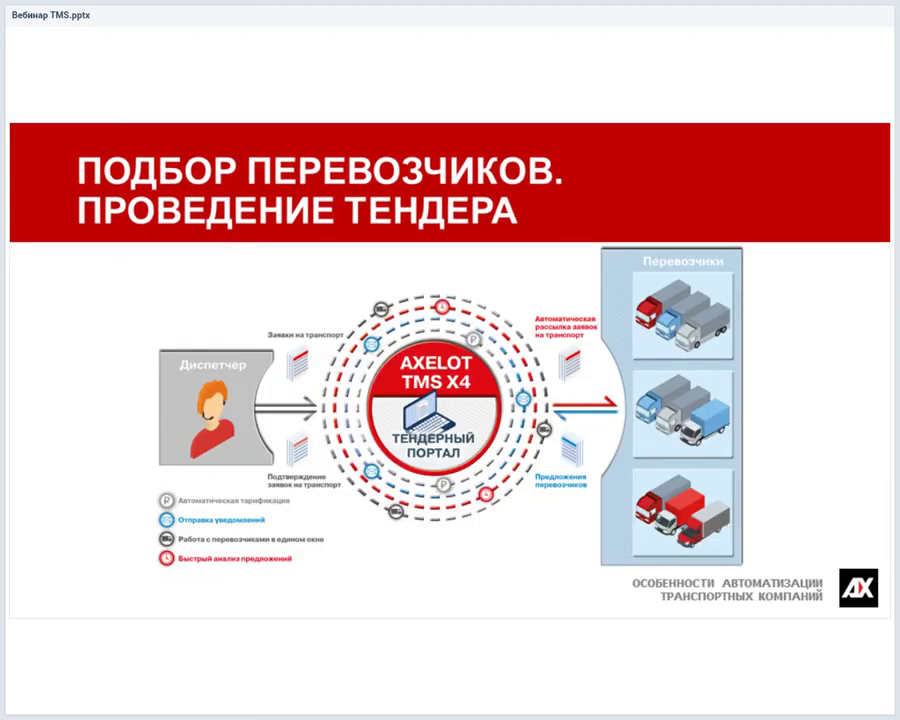
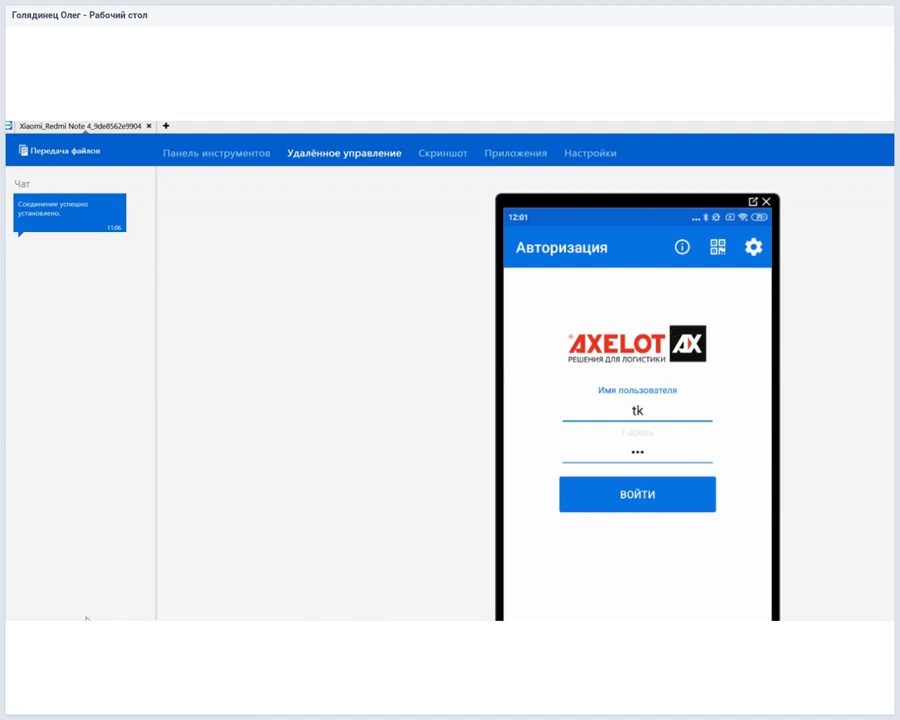
Check the Рейсы list in TMS, and log in to the AXELOT mobile app in the remote phone session.
key("alt+Tab")
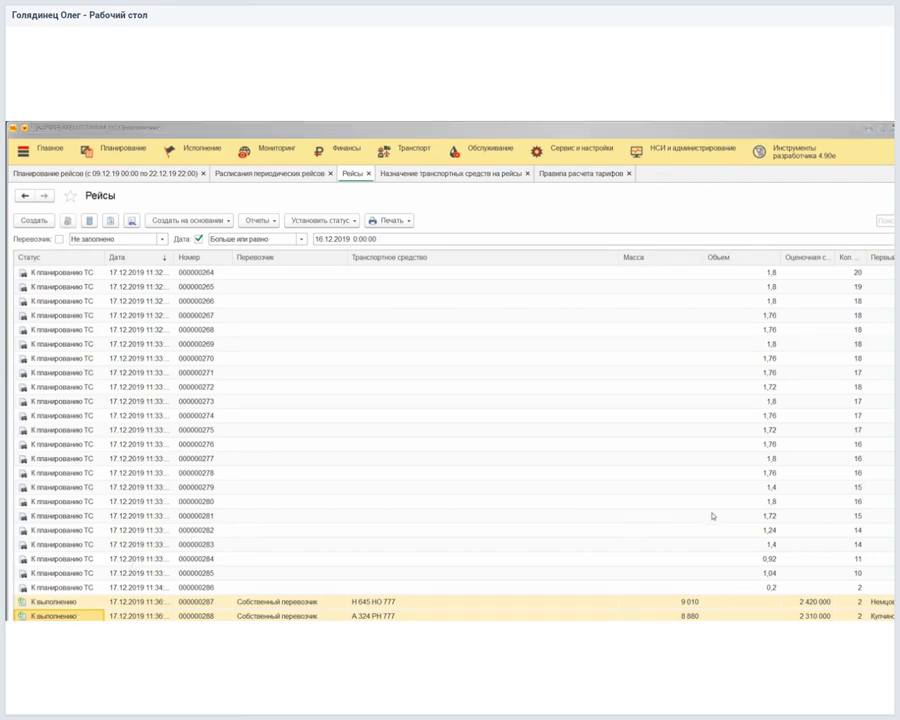
key("alt+Tab")
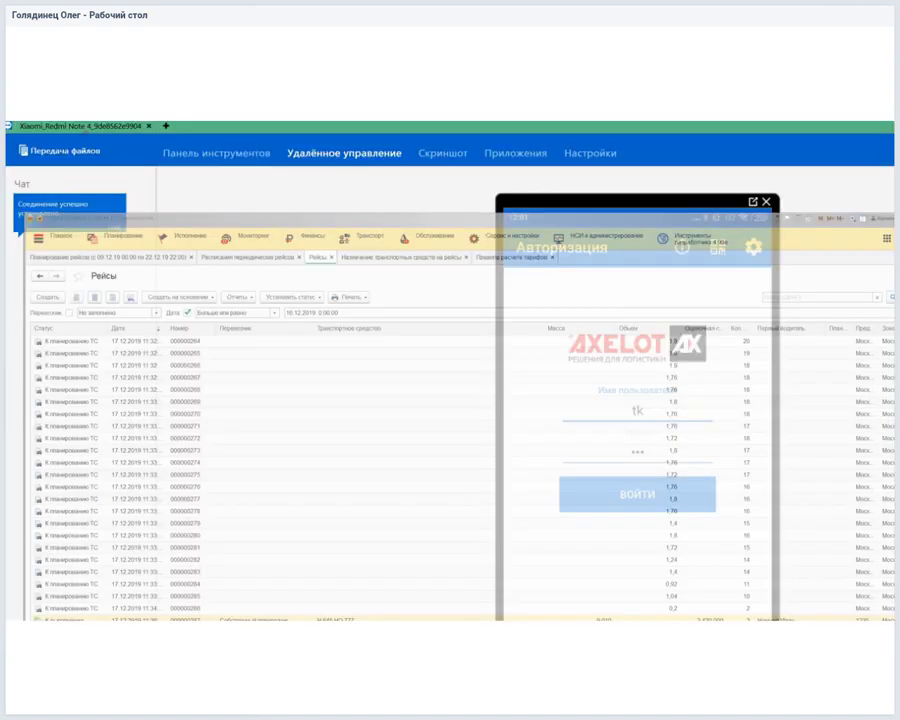
key("Return")
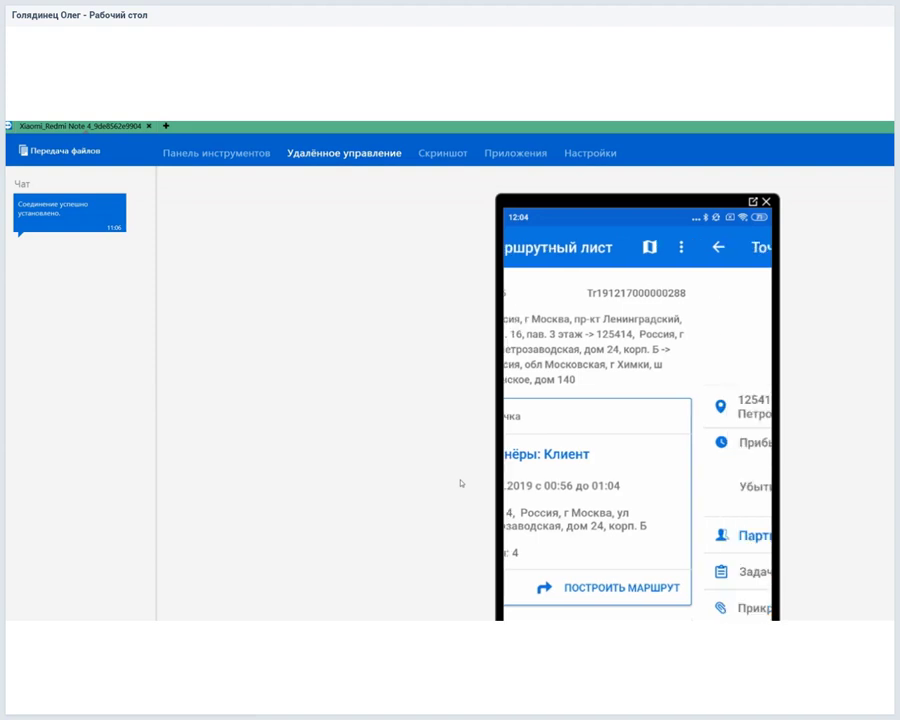
Switch to the TMS client and open Спутниковый мониторинг транспорта.
left_click(129, 616)
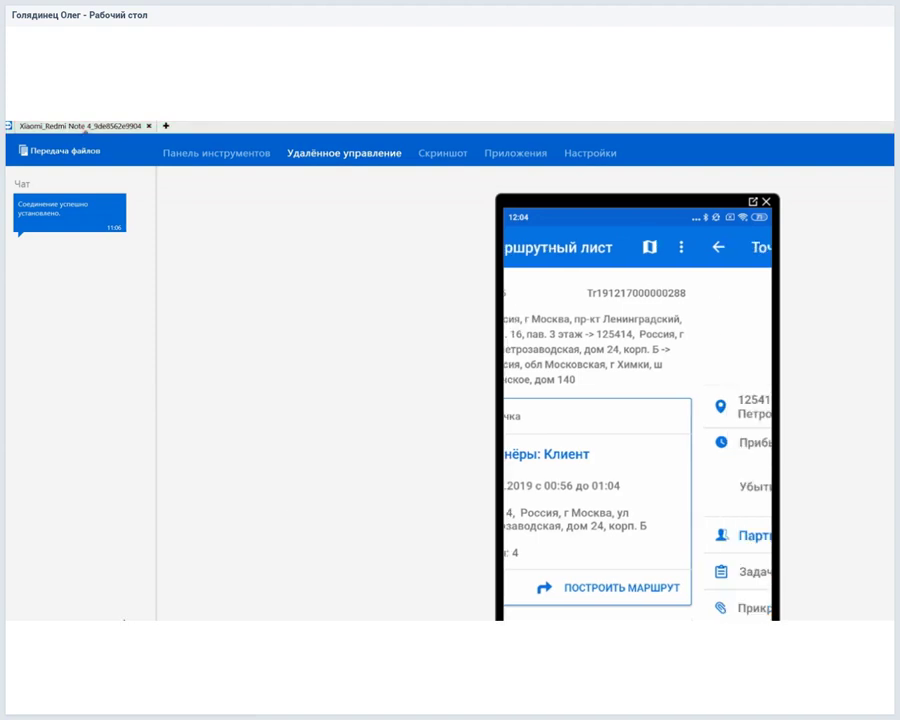
left_click(268, 149)
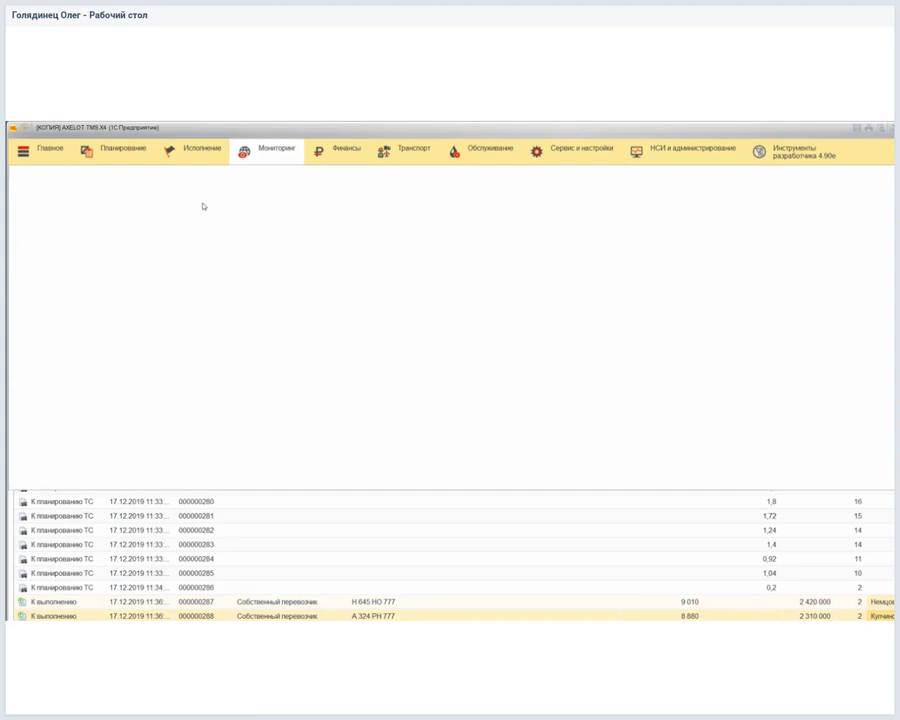
left_click(85, 218)
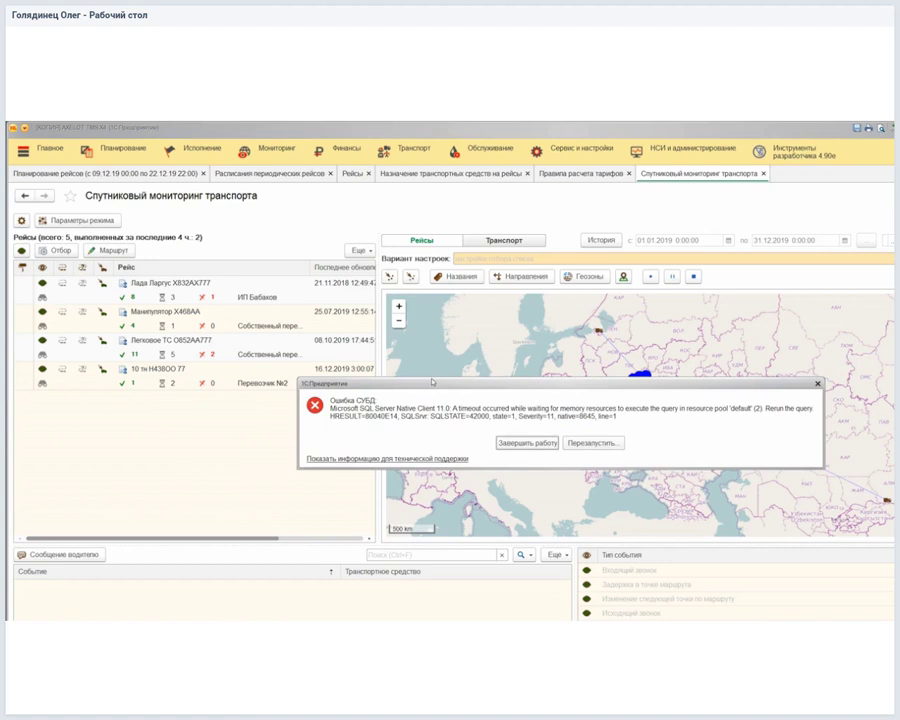
Bring up the Вебинар TMS.pptx presentation in the webinar window, and return to the TMS client.
key("alt+Tab")
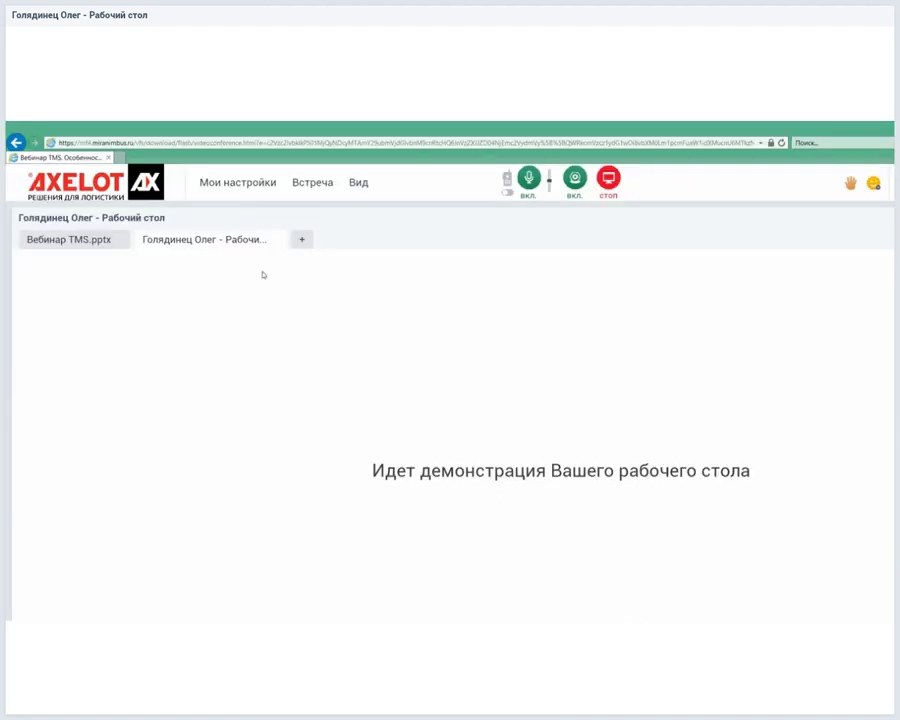
left_click(68, 239)
key("alt+Tab")
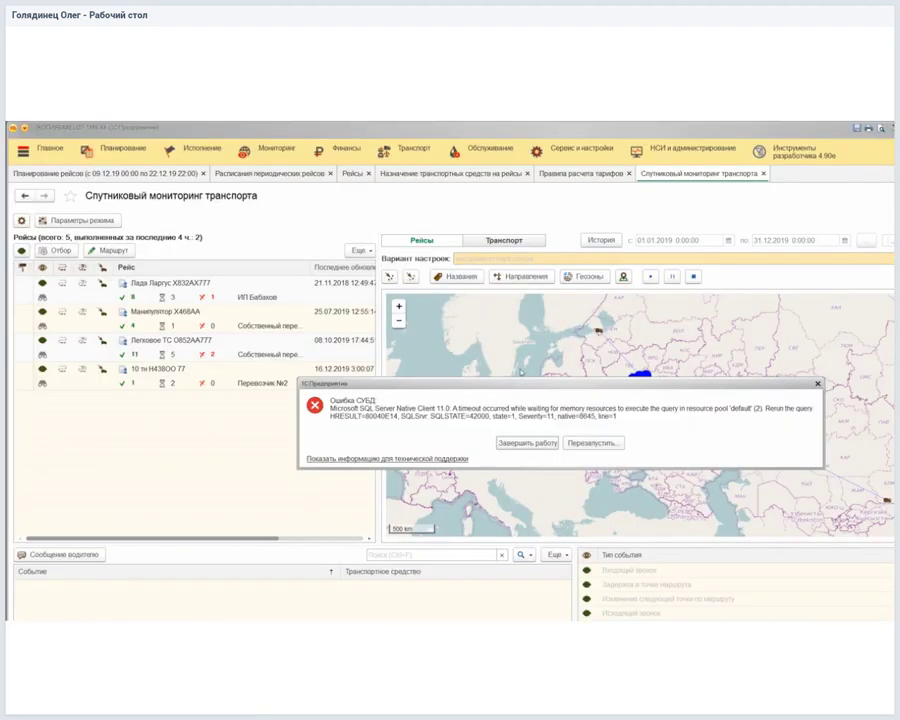
key("Escape")
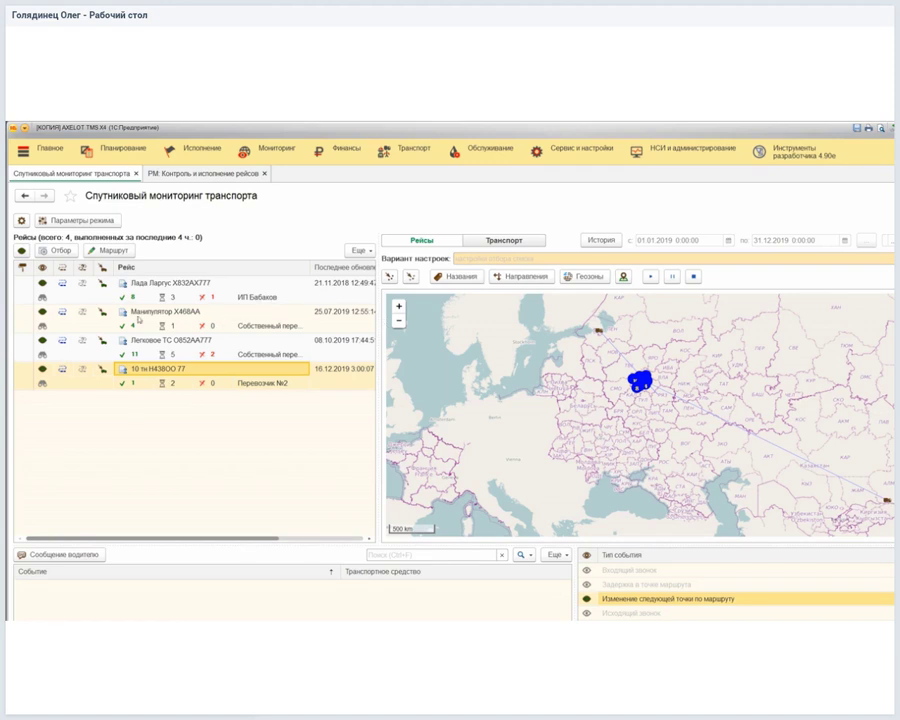
key("Left")
key("Right")
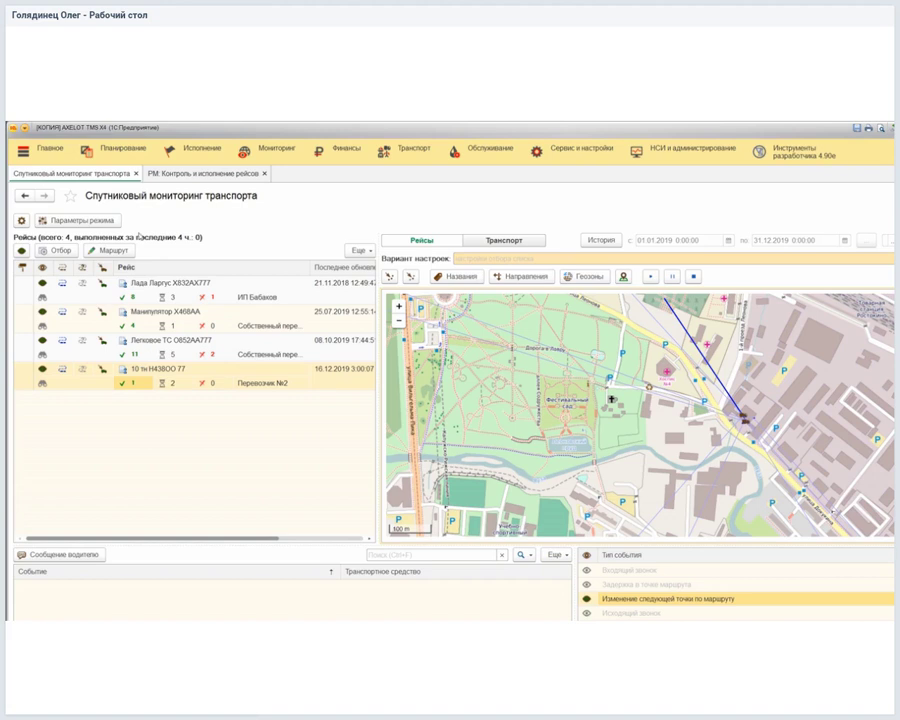
In РМ: Контроль и исполнение рейсов, examine the А 324 РН 777 trip and expand its Петрозаводская stop down to the loading pallets.
left_click(200, 173)
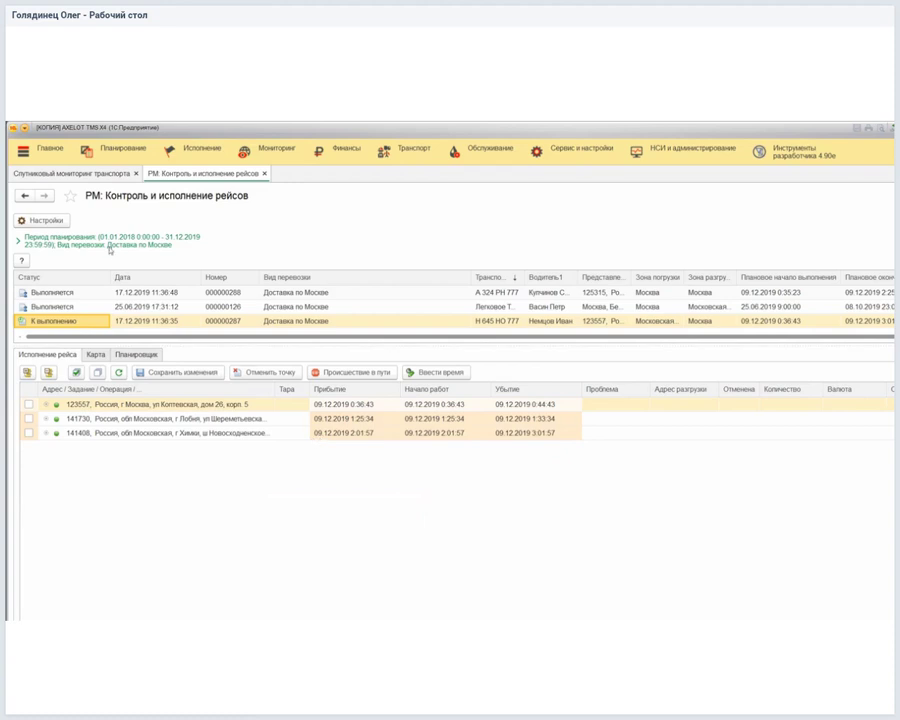
left_click(153, 292)
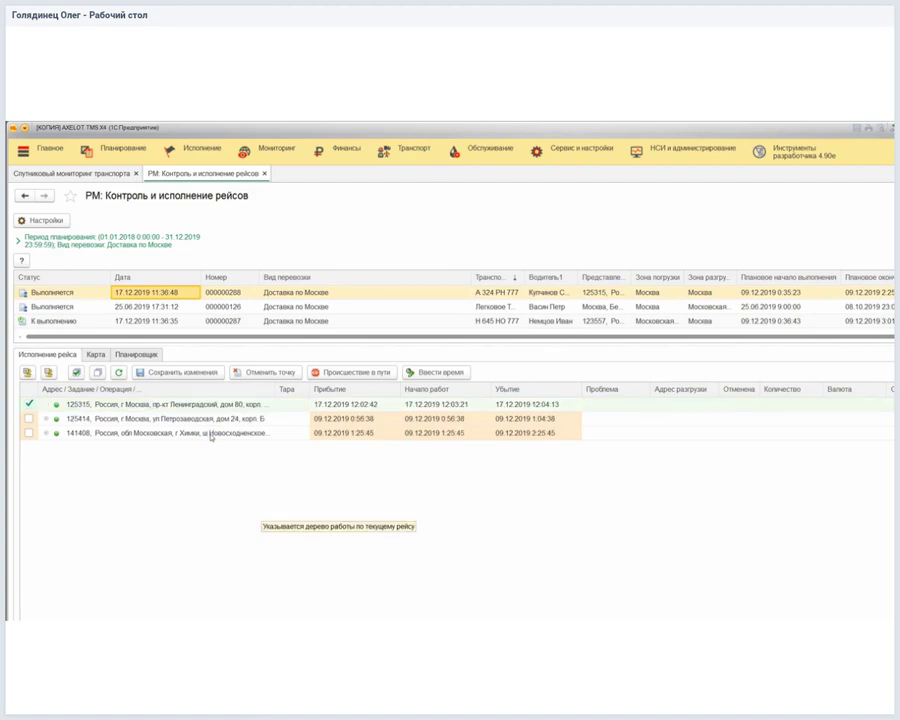
left_click(215, 418)
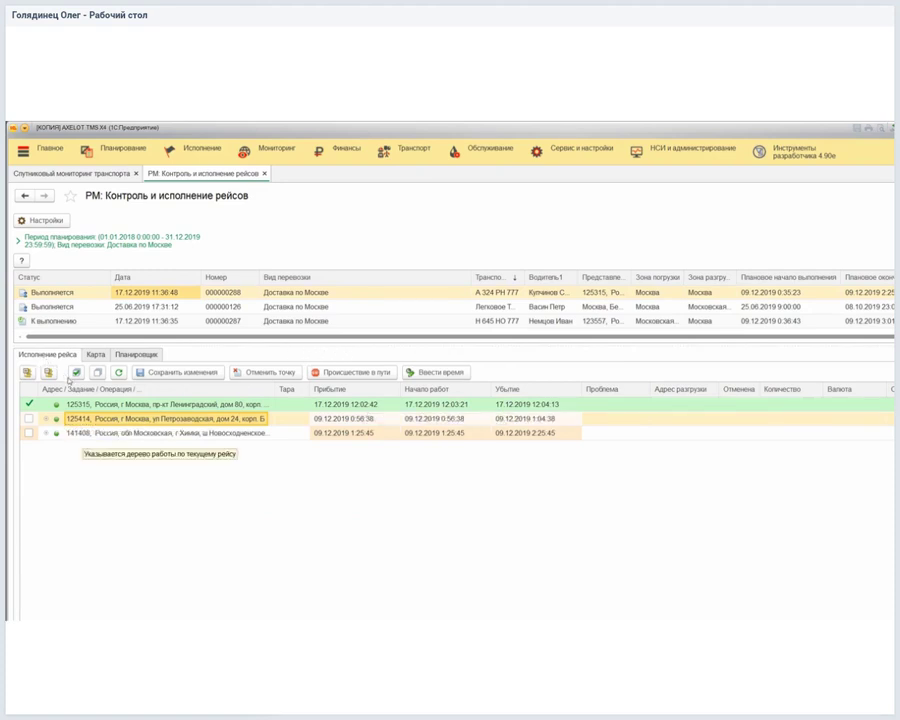
left_click(45, 419)
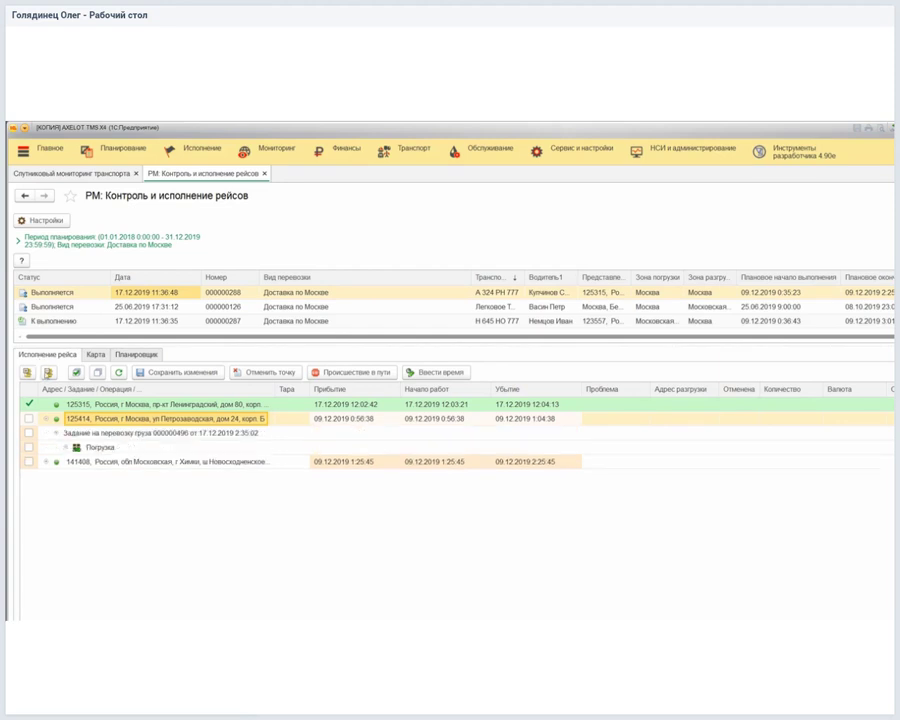
left_click(65, 447)
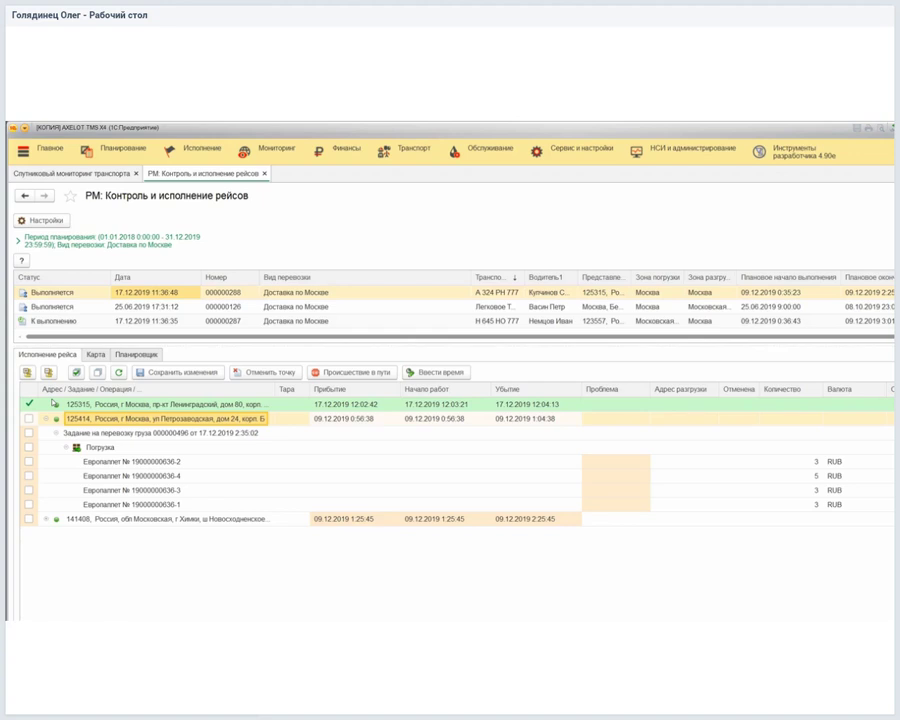
left_click(51, 399)
Open the Рейсы list and filter it to trips with the status Выполнен.
left_click(122, 149)
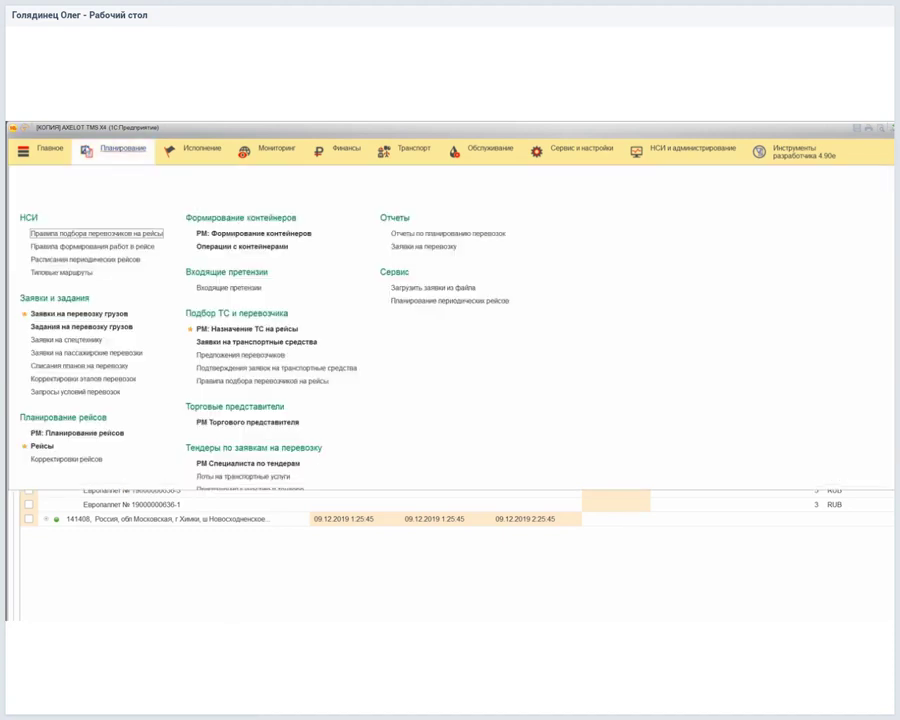
left_click(41, 446)
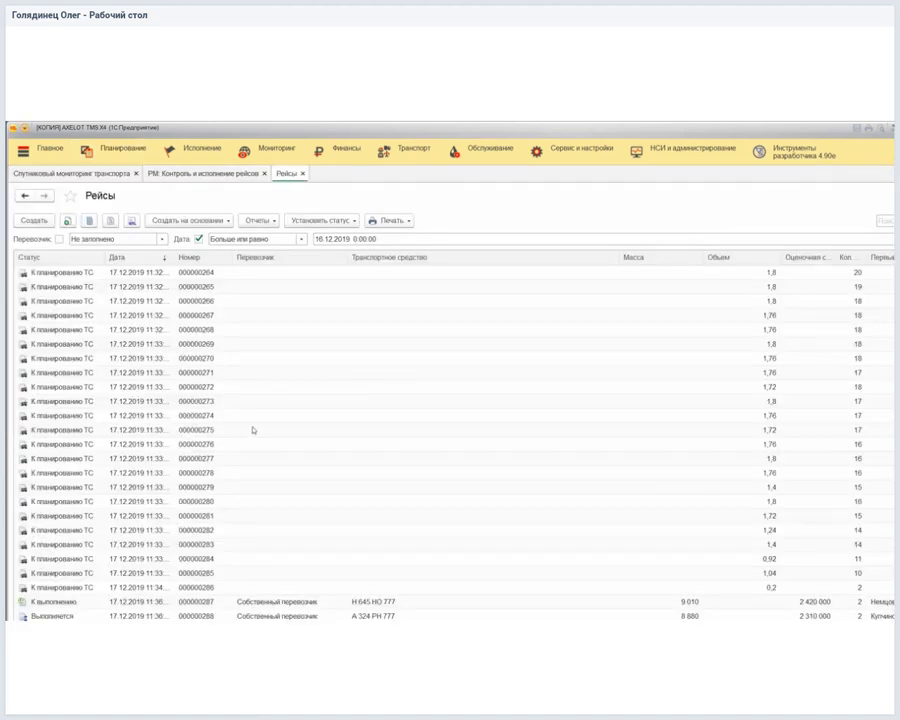
scroll(311, 516, "up", 7)
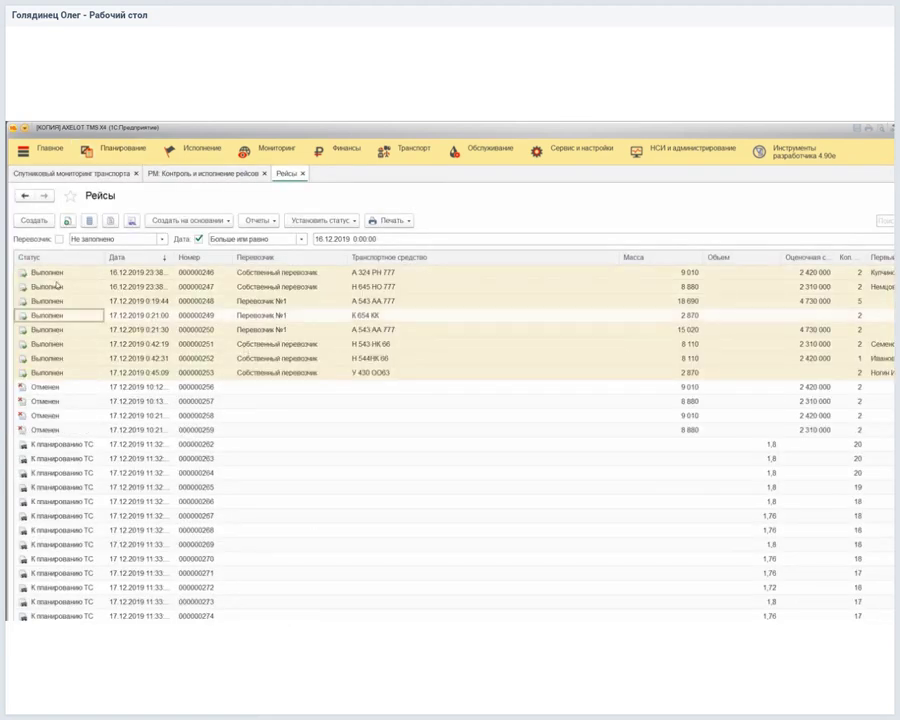
right_click(68, 316)
left_click(110, 414)
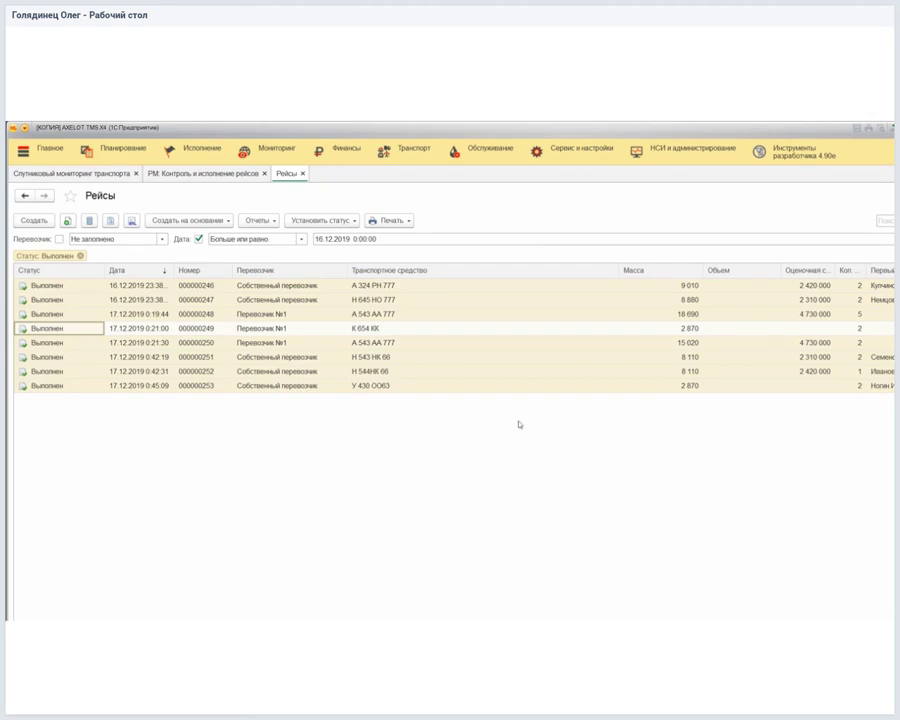
Open the completed Перевозчик №1 trip with vehicle К 654 КК and list its available print forms.
key("Right")
key("Right")
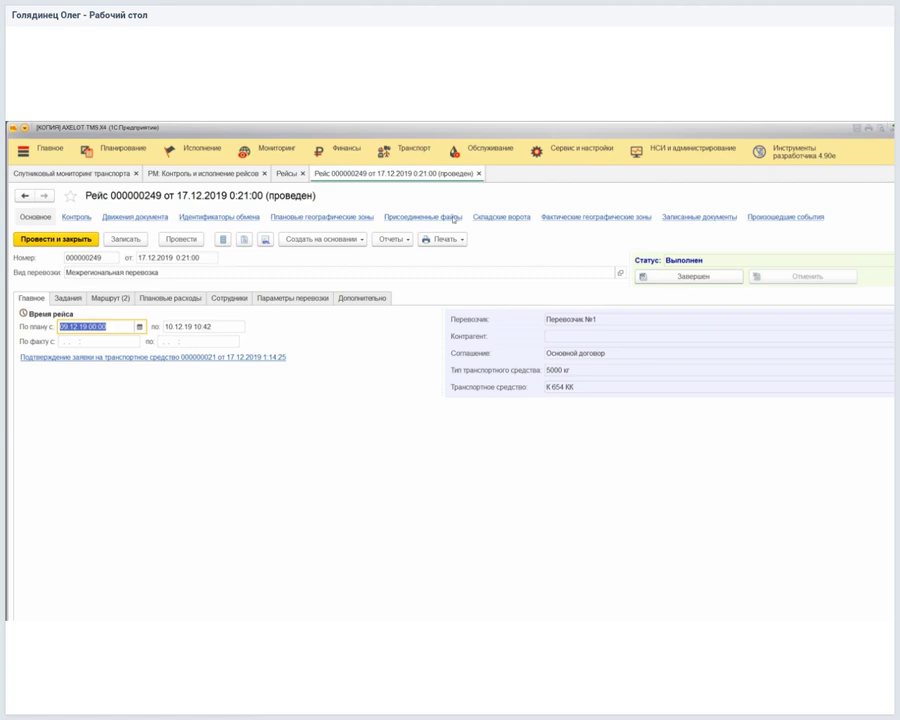
left_click(441, 239)
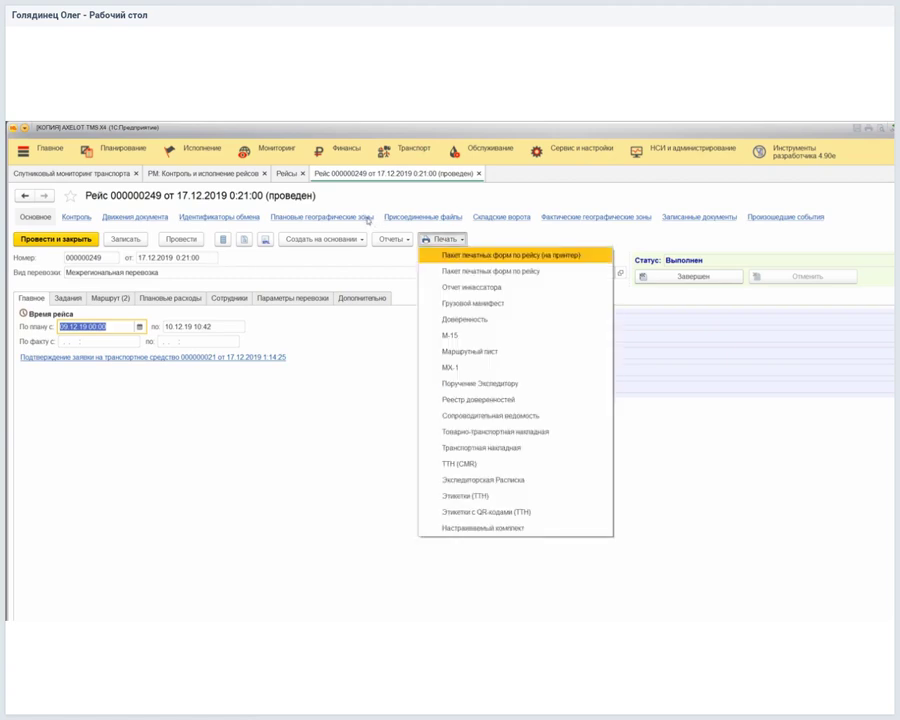
View the trip's linked documents, examine its Регистрация задолженности по документам рейса, and close both views.
left_click(440, 479)
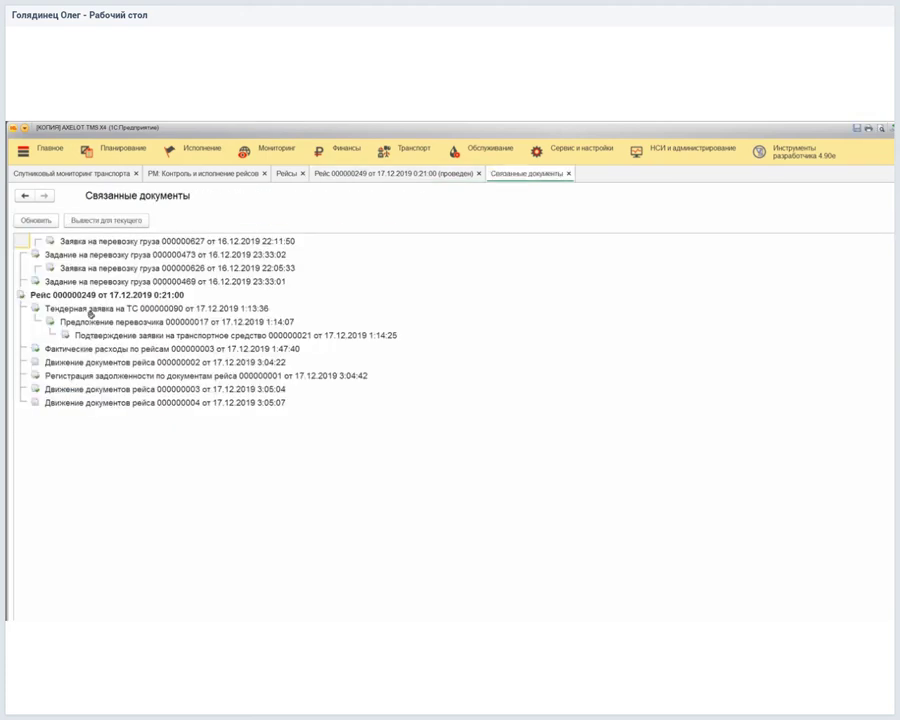
left_click(92, 376)
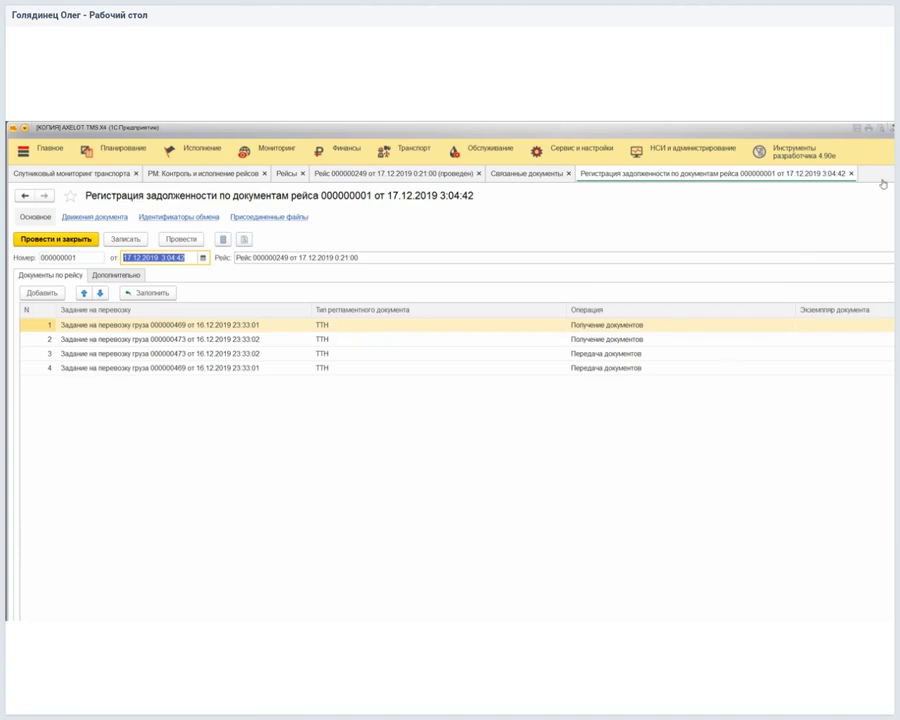
left_click(851, 173)
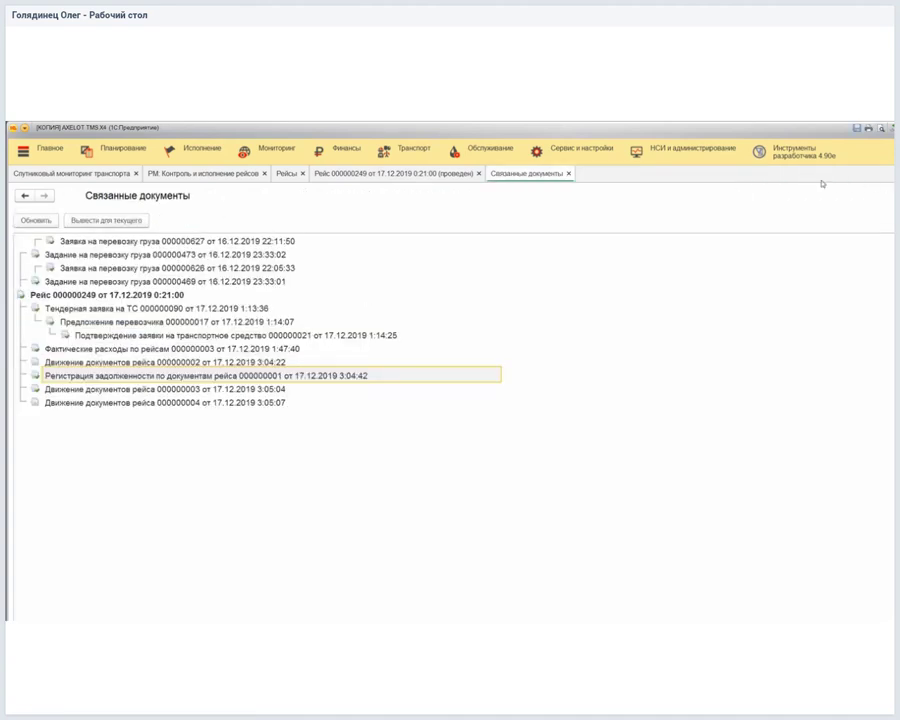
left_click(568, 173)
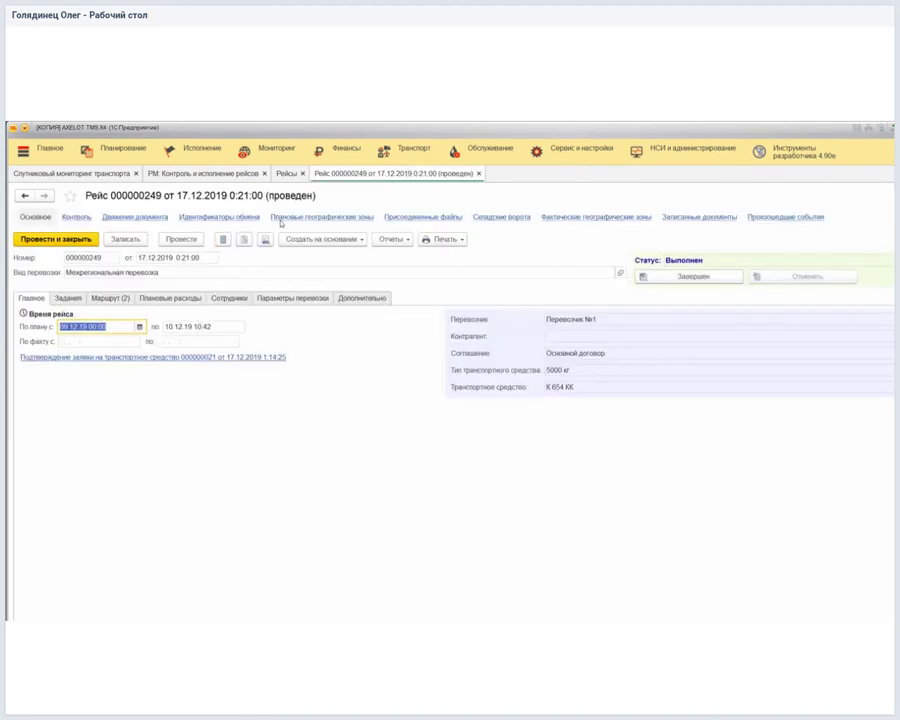
Create a Возврат документов после исполнения рейса from the trip and mark the first ТТН row.
left_click(286, 239)
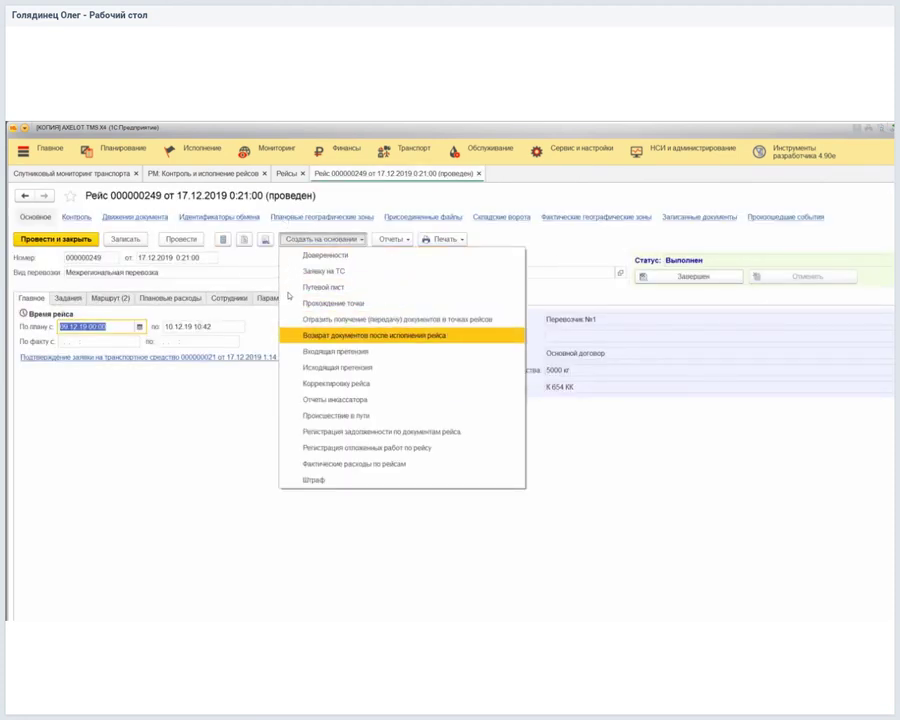
key("Up")
key("Down")
key("Return")
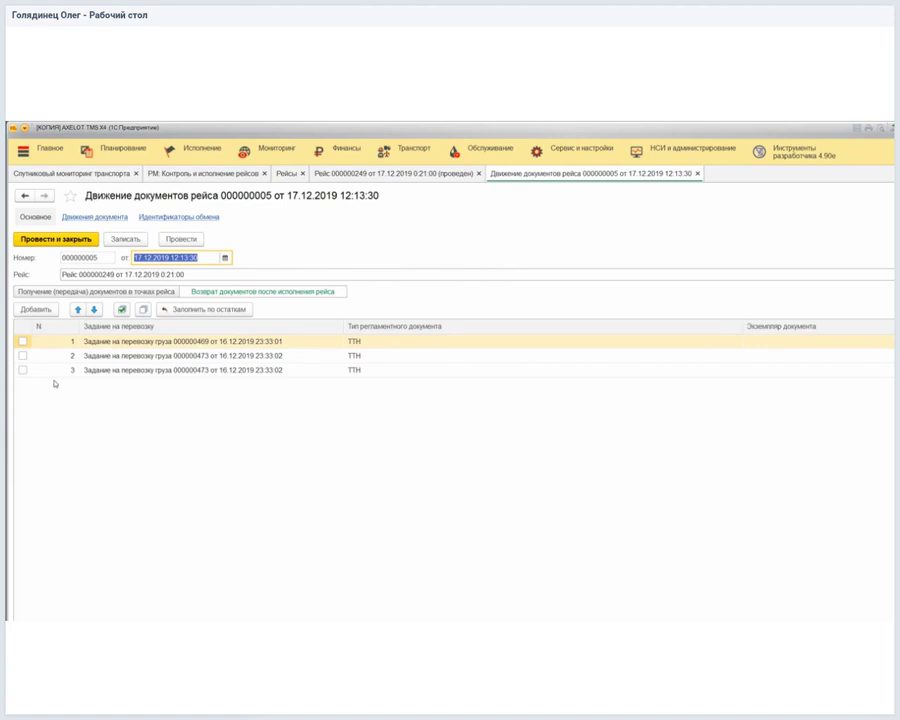
left_click(23, 341)
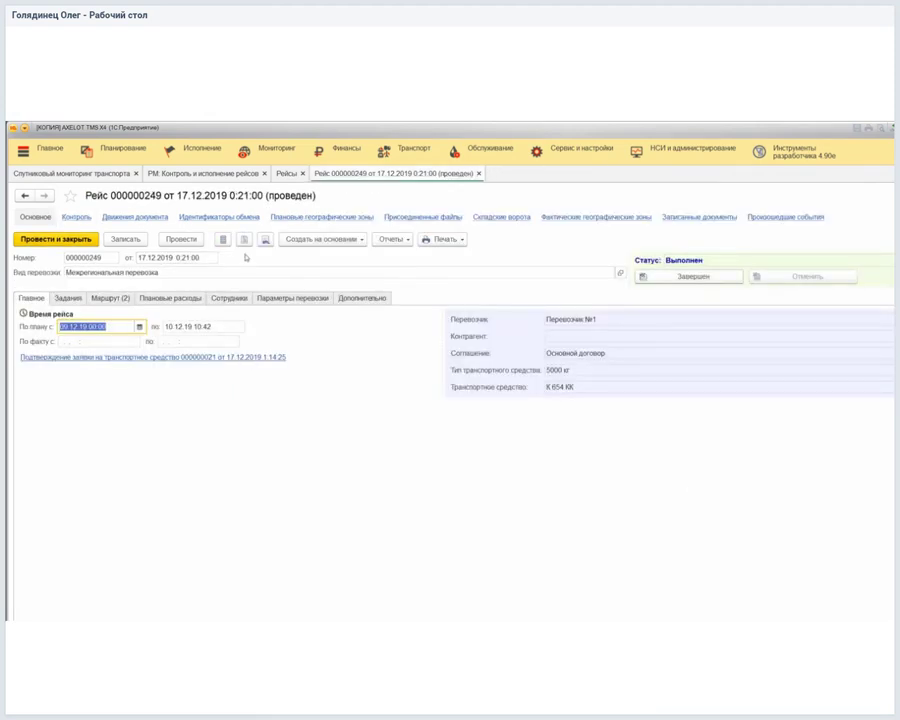
Start another Возврат документов после исполнения рейса from the trip, and try to set the trip's status to Завершен.
left_click(286, 240)
left_click(360, 335)
left_click(693, 276)
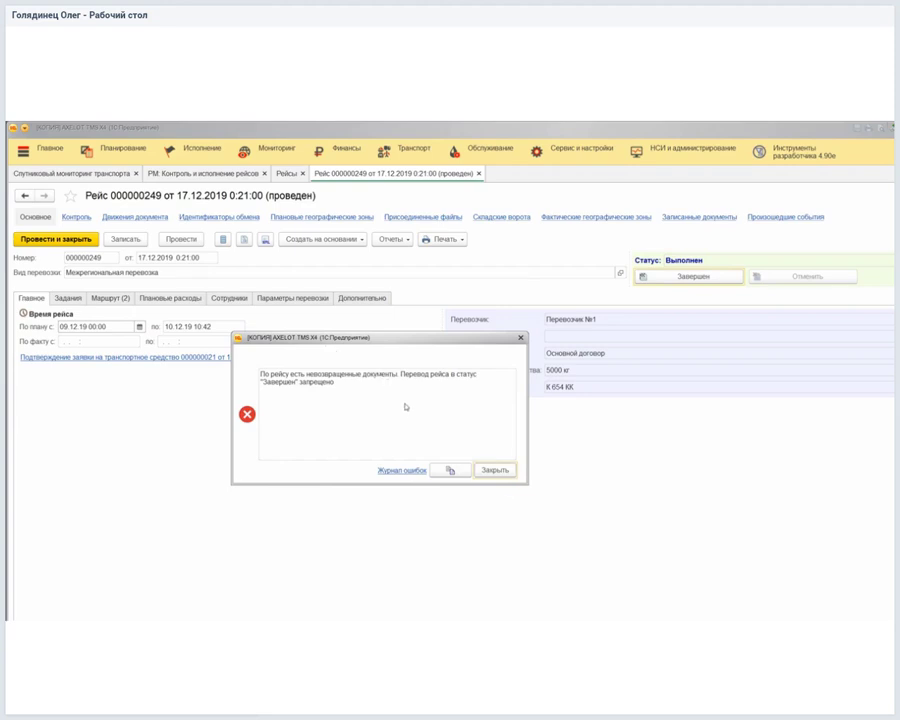
key("Escape")
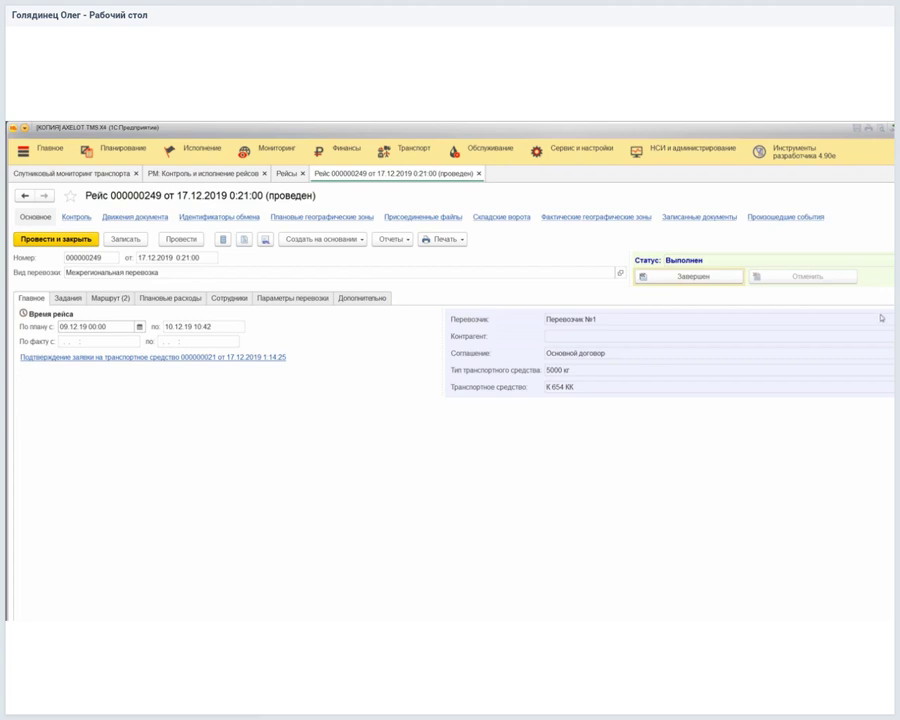
Open the Услуги доставки item in Статьи доходов и расходов, examine its Вариант расходов options, and close it without changes.
left_click(346, 148)
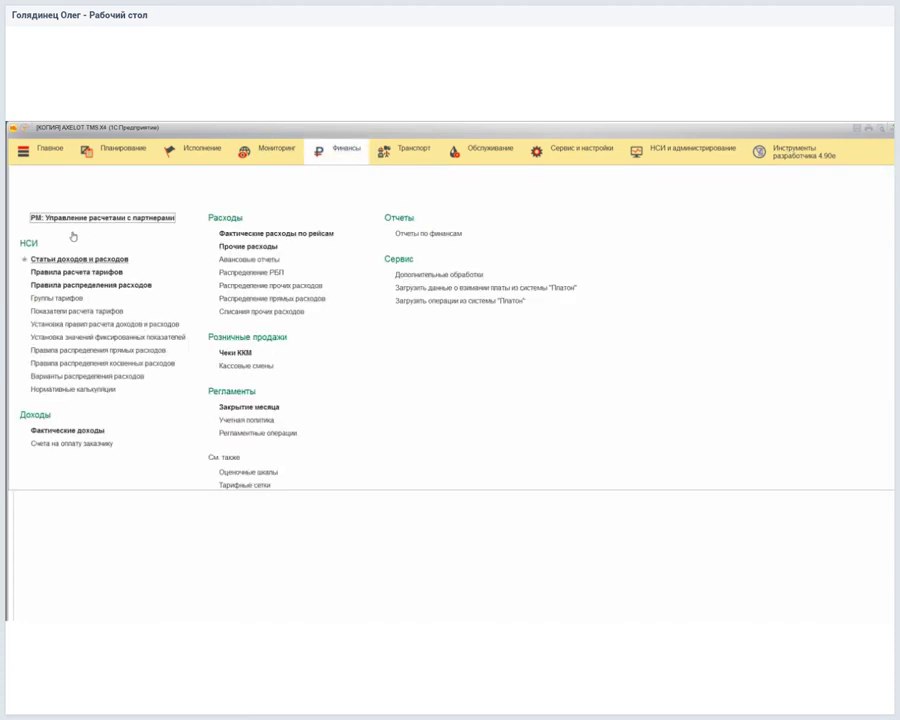
left_click(72, 257)
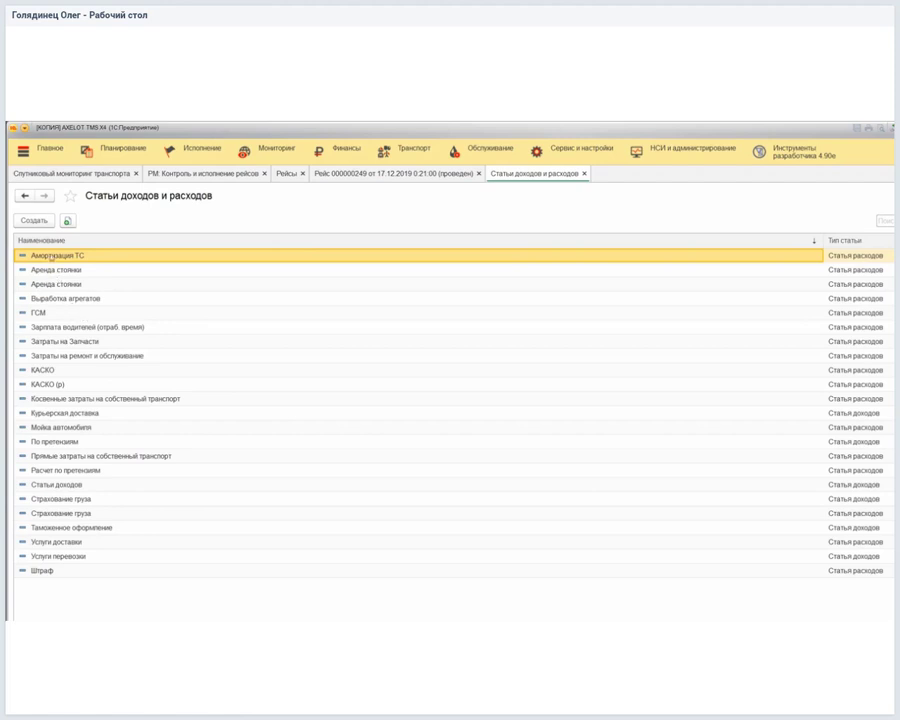
double_click(160, 541)
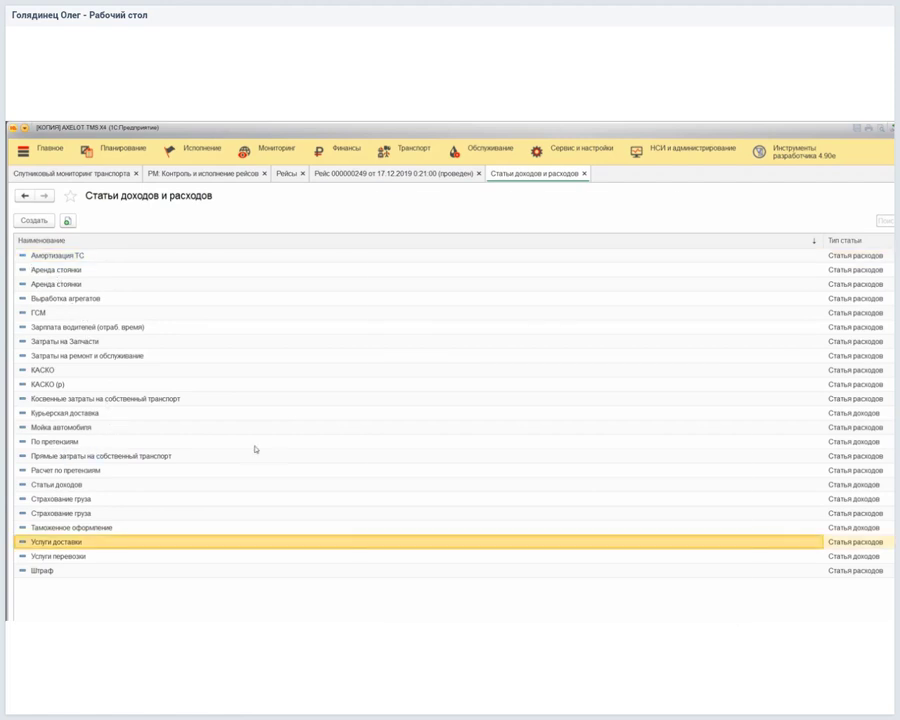
left_click(630, 441)
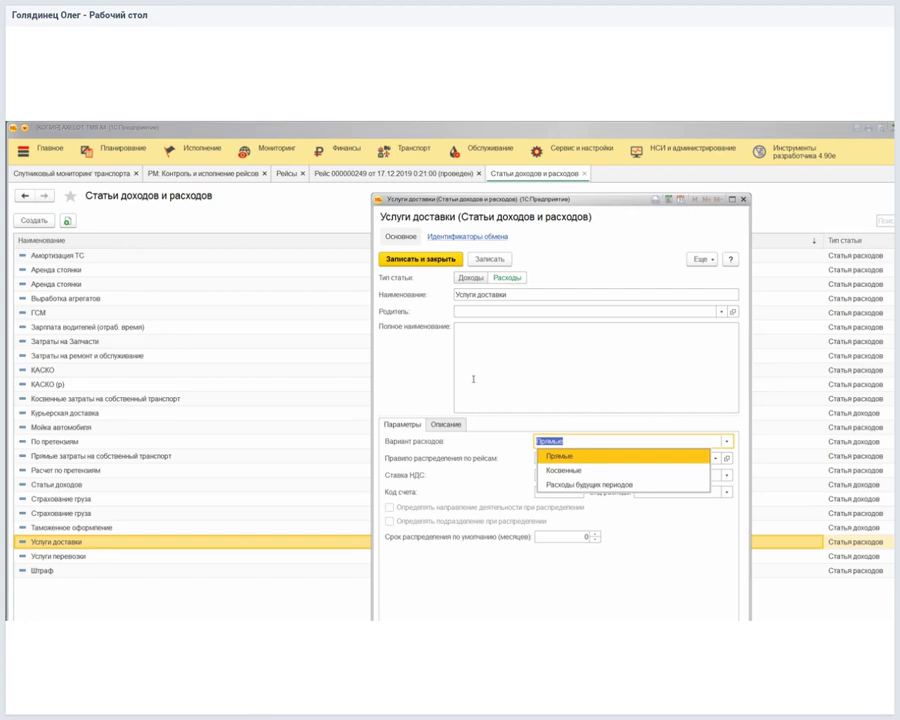
key("Down")
key("Escape")
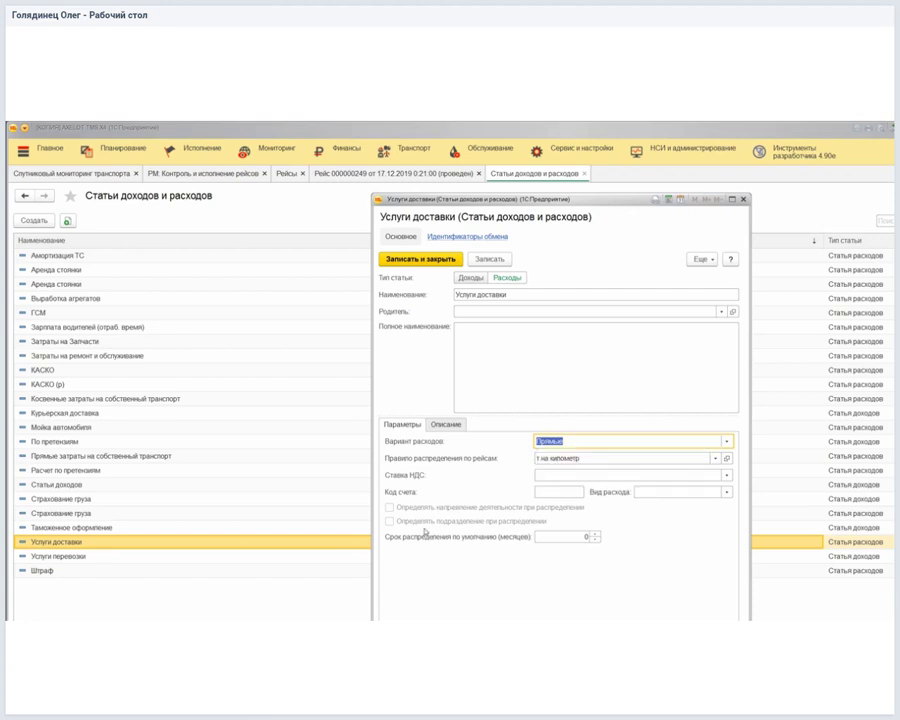
key("Escape")
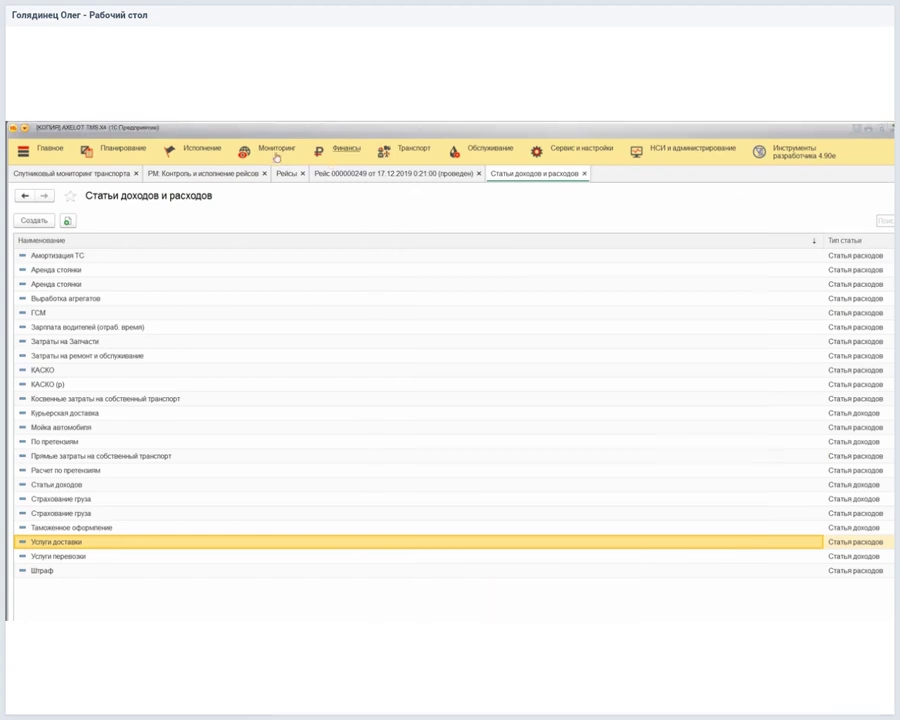
Open the Перевозчик №2 document dated 22.11.2019 12:56:04 in Фактические расходы по рейсам, and glance at the Рейсы list for comparison.
left_click(340, 150)
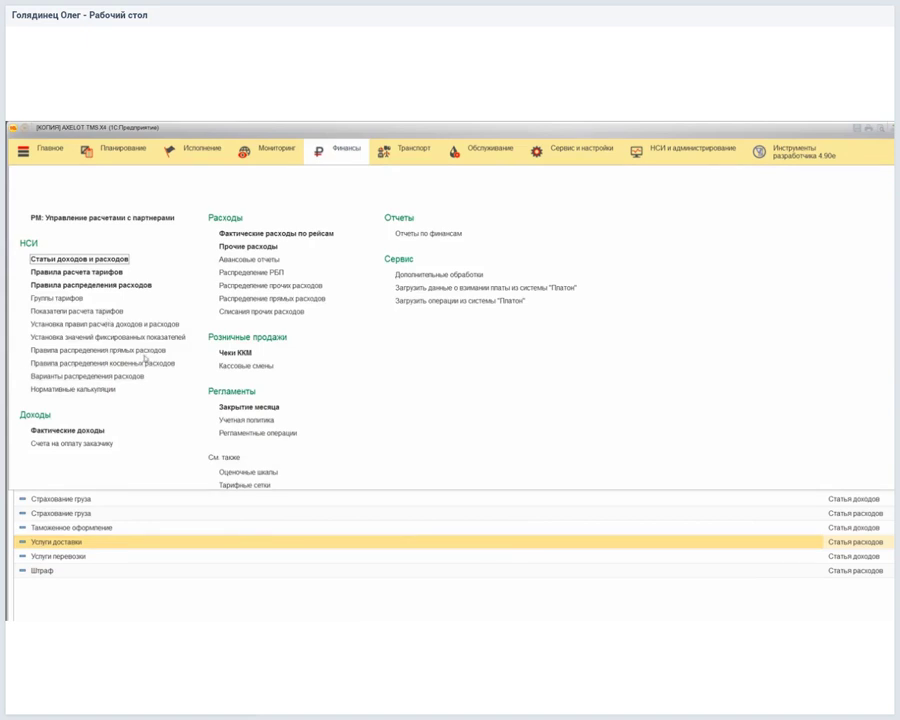
left_click(245, 233)
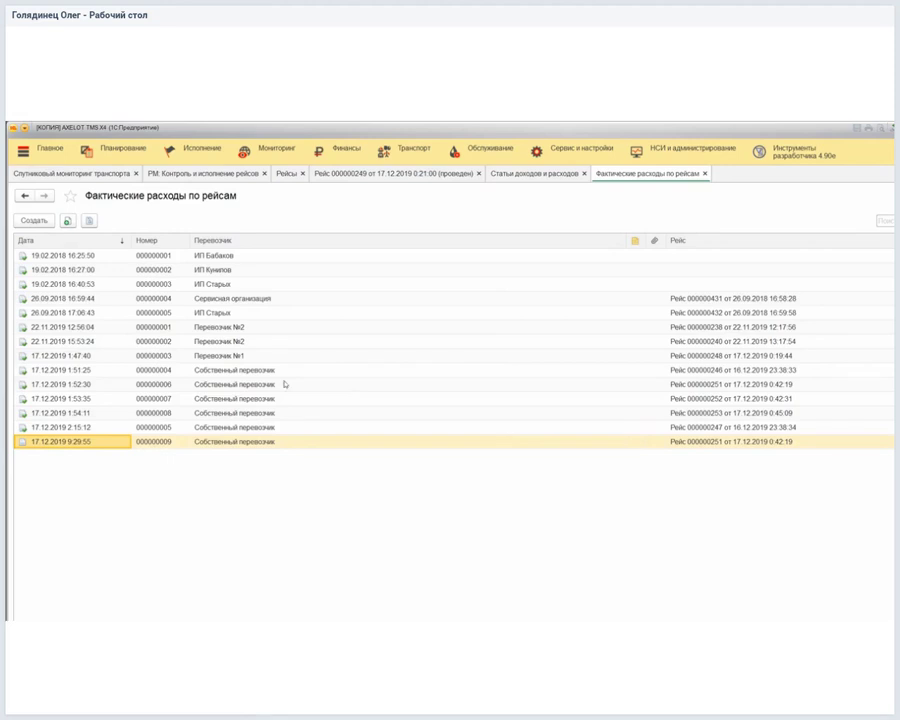
key("Up")
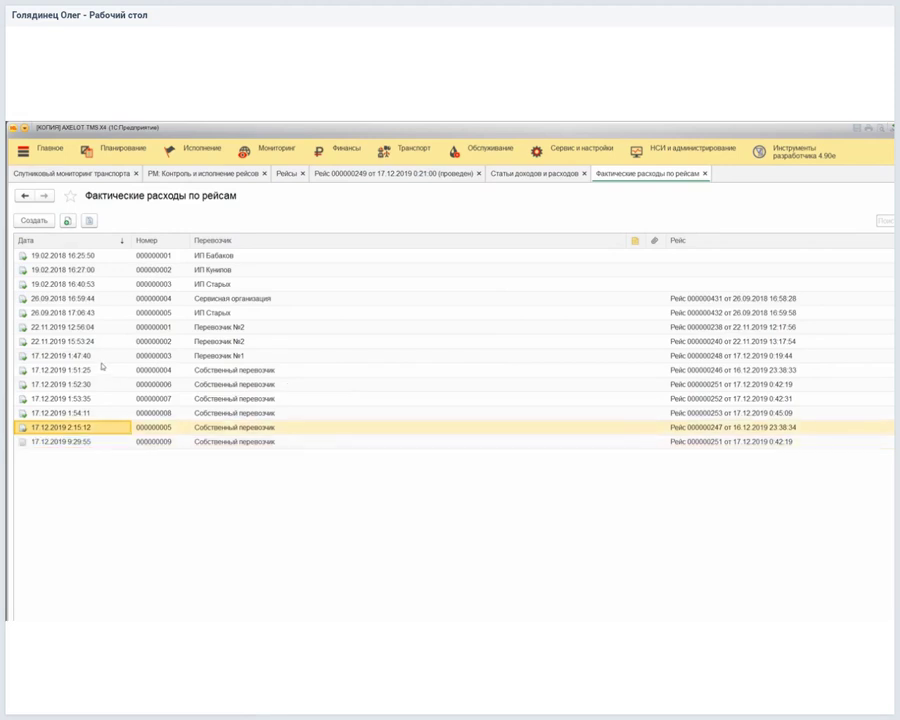
key("Up")
key("Up")
key("Up")
key("Up")
key("Up")
key("Up")
key("Up")
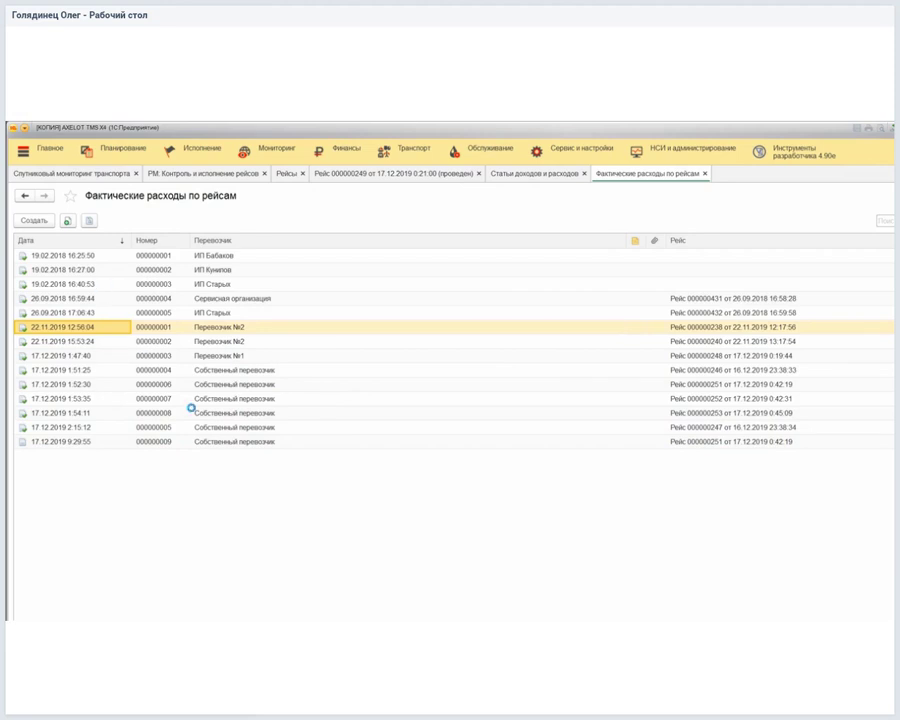
key("Return")
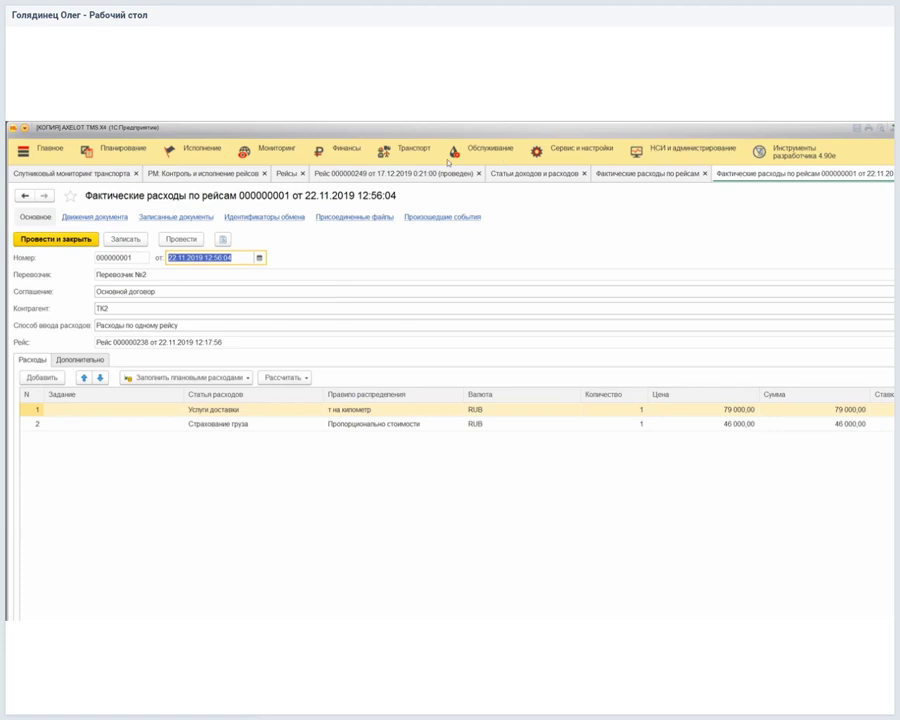
left_click(287, 173)
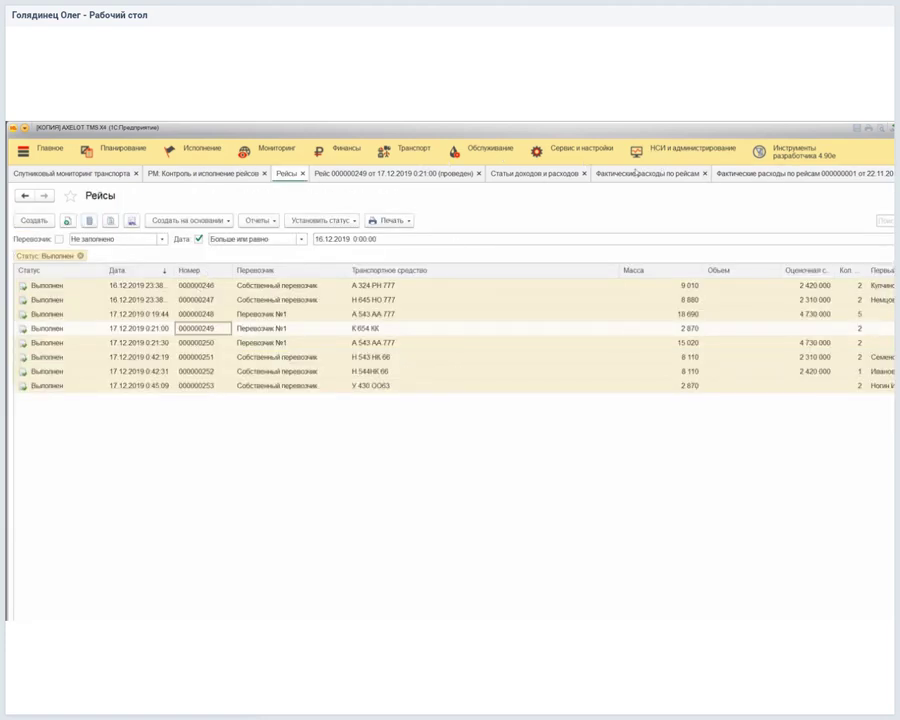
key("ctrl+Tab")
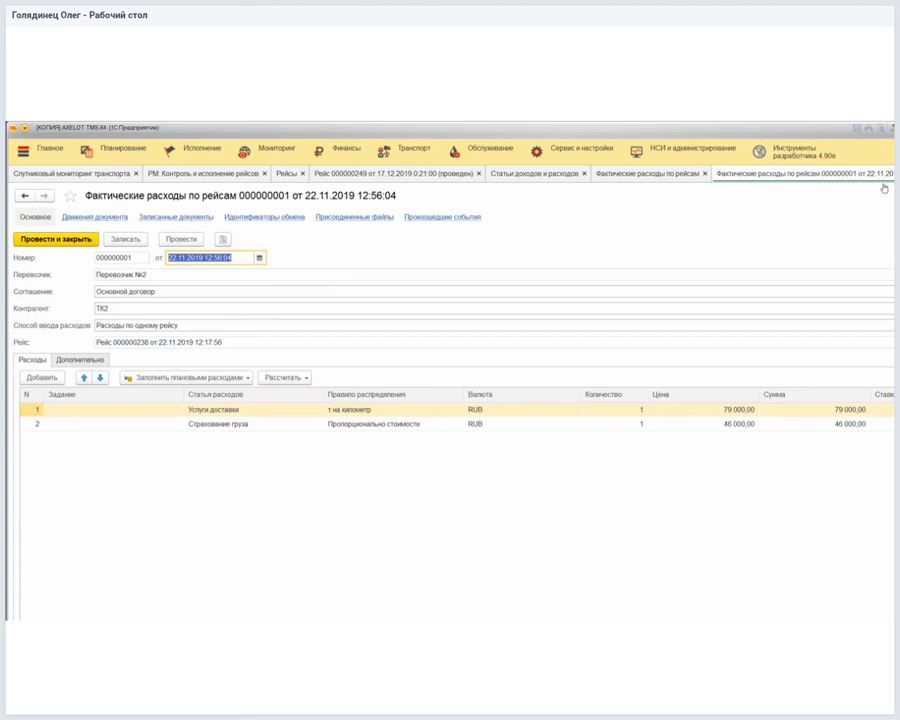
View the Перевозчик №1 expense document dated 17.12.2019 1:47:40 instead, and check that carrier's completed trips in the Рейсы list.
key("Escape")
key("Down")
key("Down")
key("Left")
key("Up")
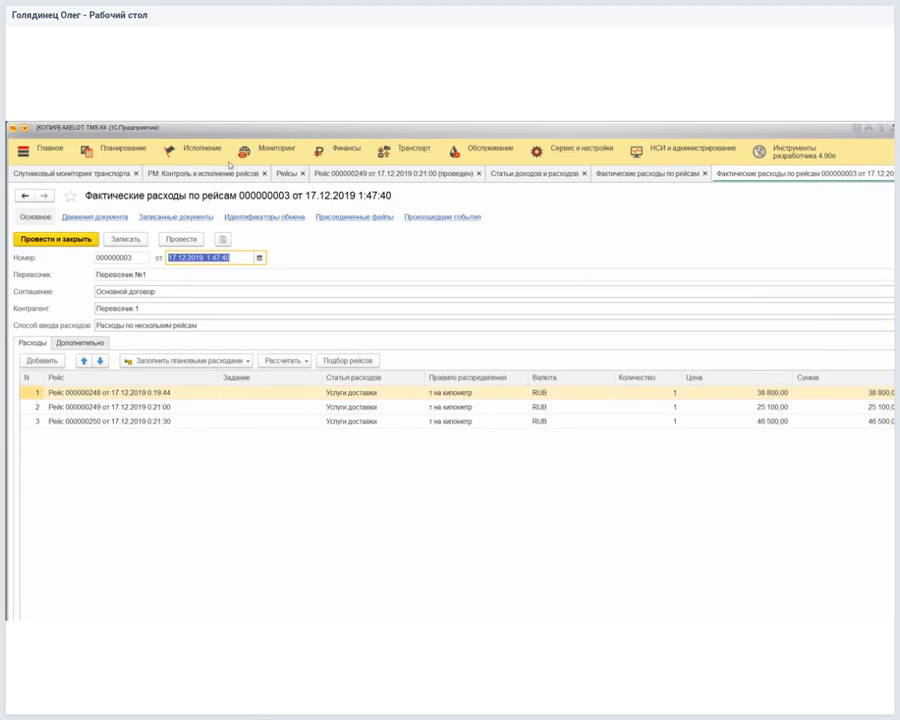
key("ctrl+Tab")
key("Right")
key("Up")
key("Up")
key("Down")
key("Down")
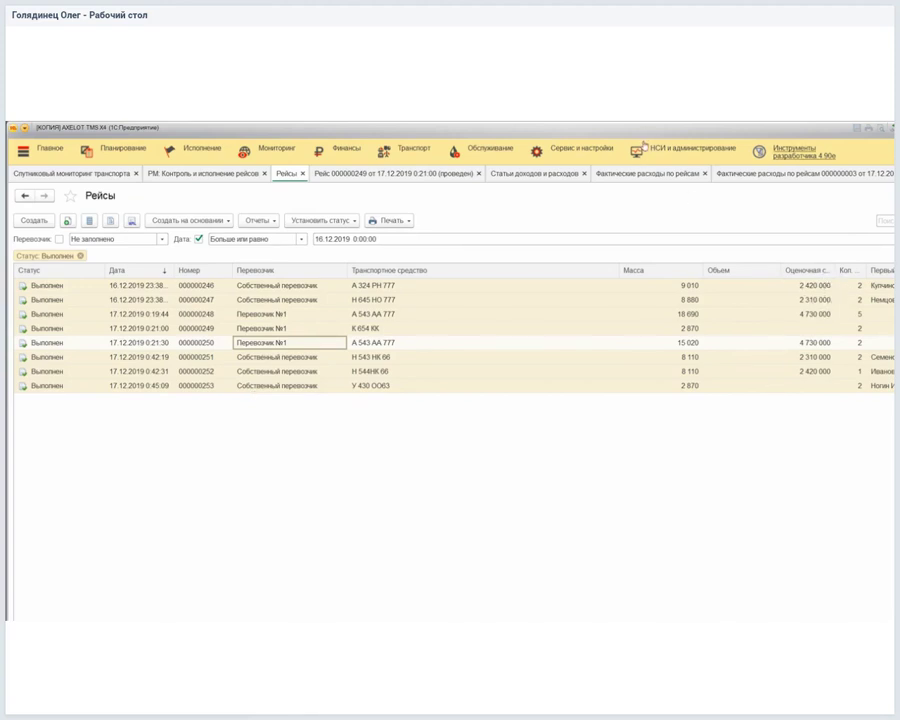
Examine the formula of the т на километр distribution rule in the expense document's first row, and close the rule and document.
key("ctrl+Tab")
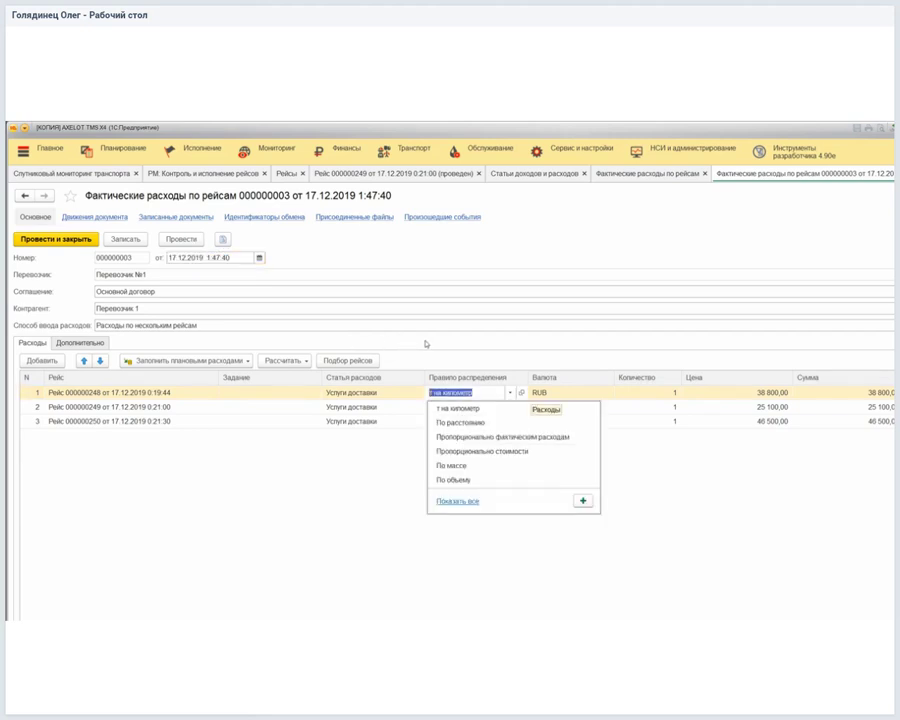
key("ctrl+shift+F4")
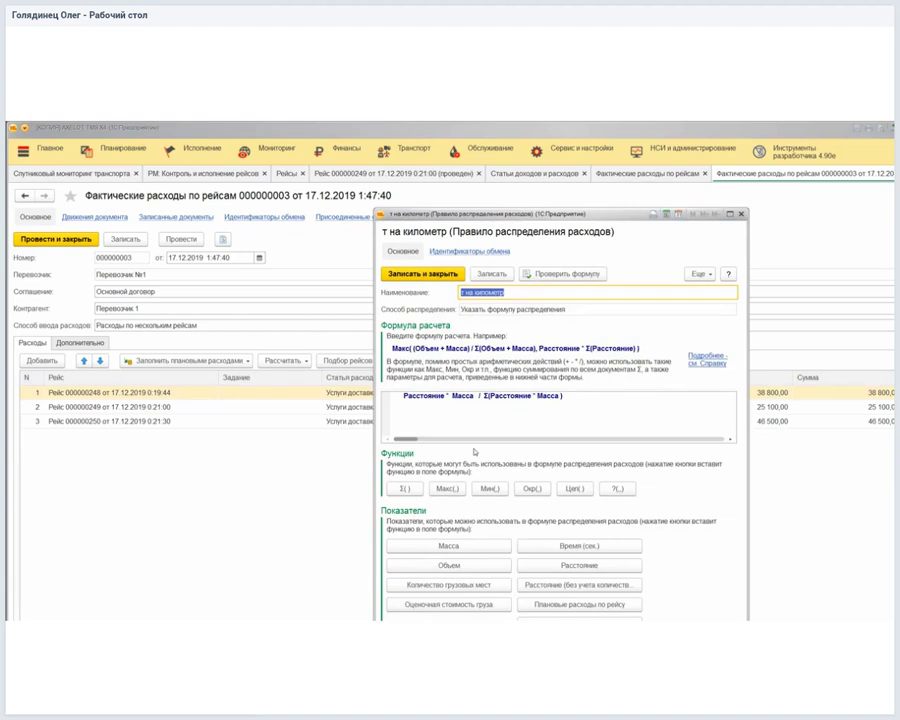
key("Escape")
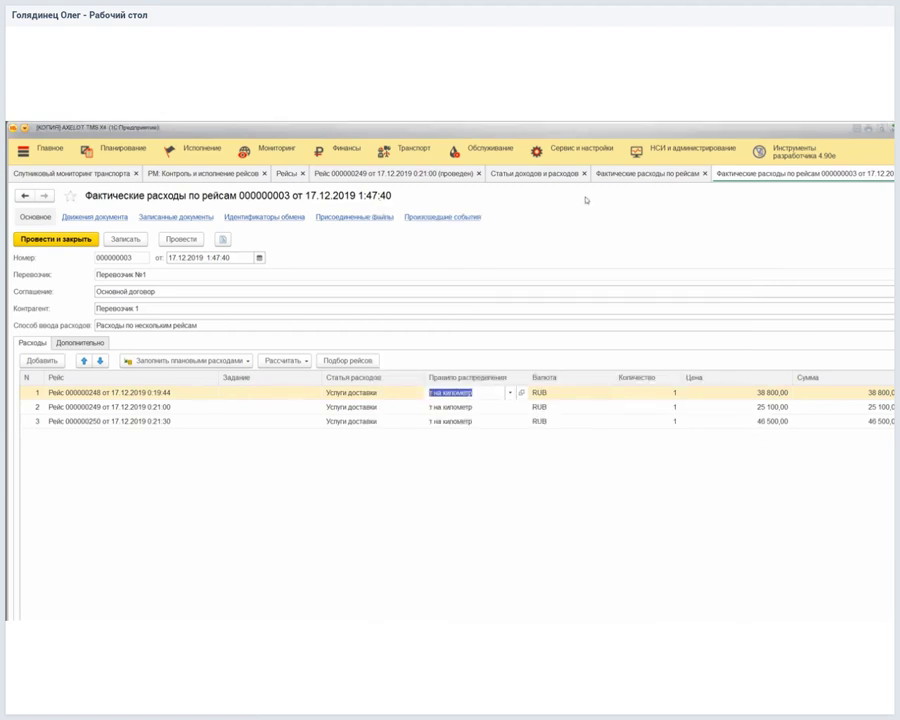
key("ctrl+Tab")
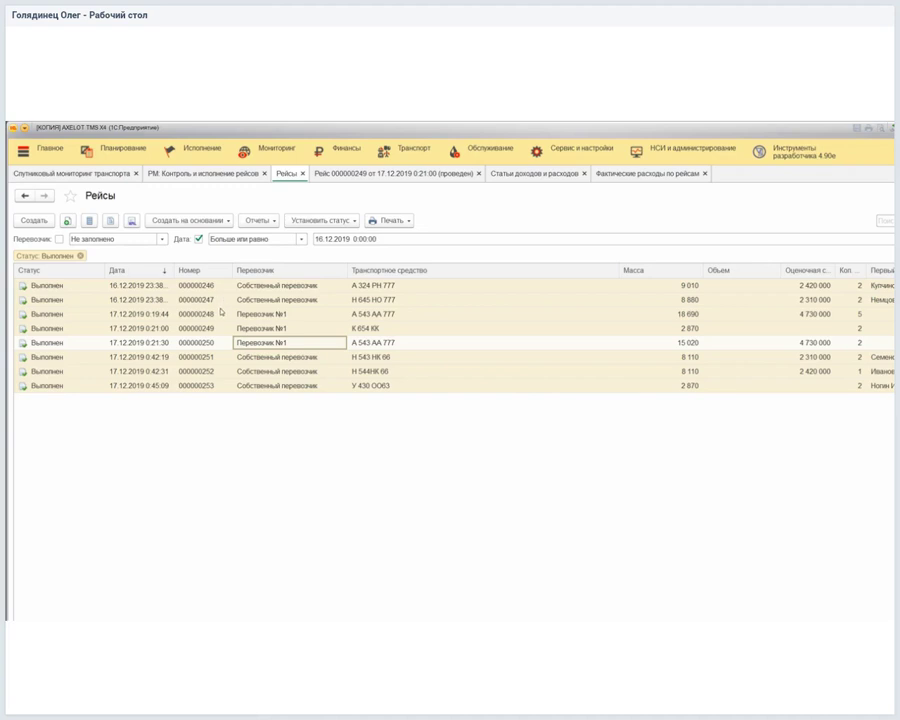
Review the Собственный перевозчик expense documents dated 17.12.2019 1:51:25 and 1:52:30, closing each one.
key("Down")
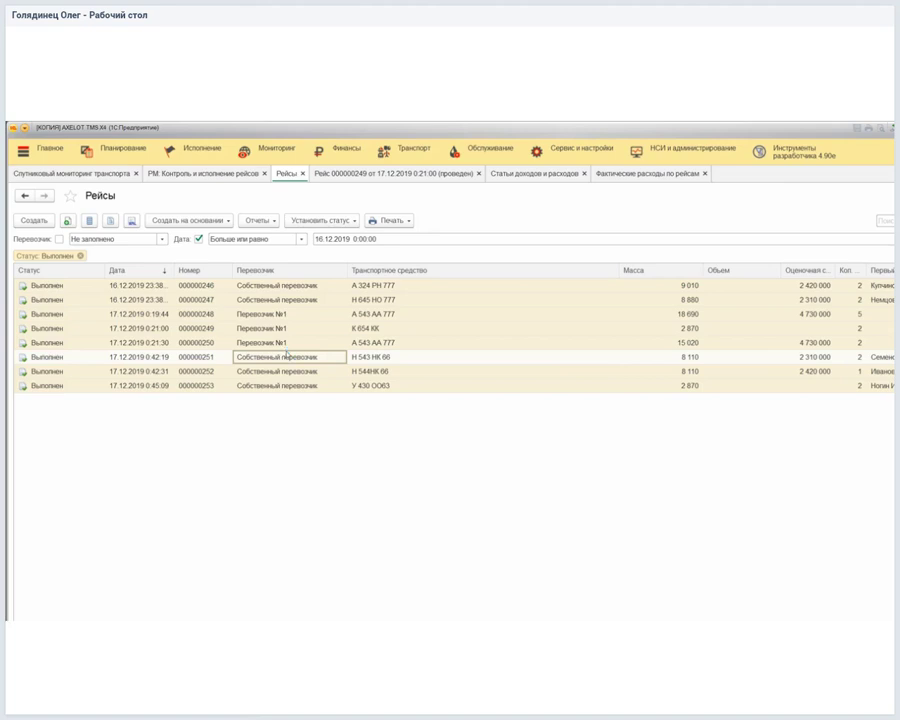
left_click(881, 173)
left_click(645, 173)
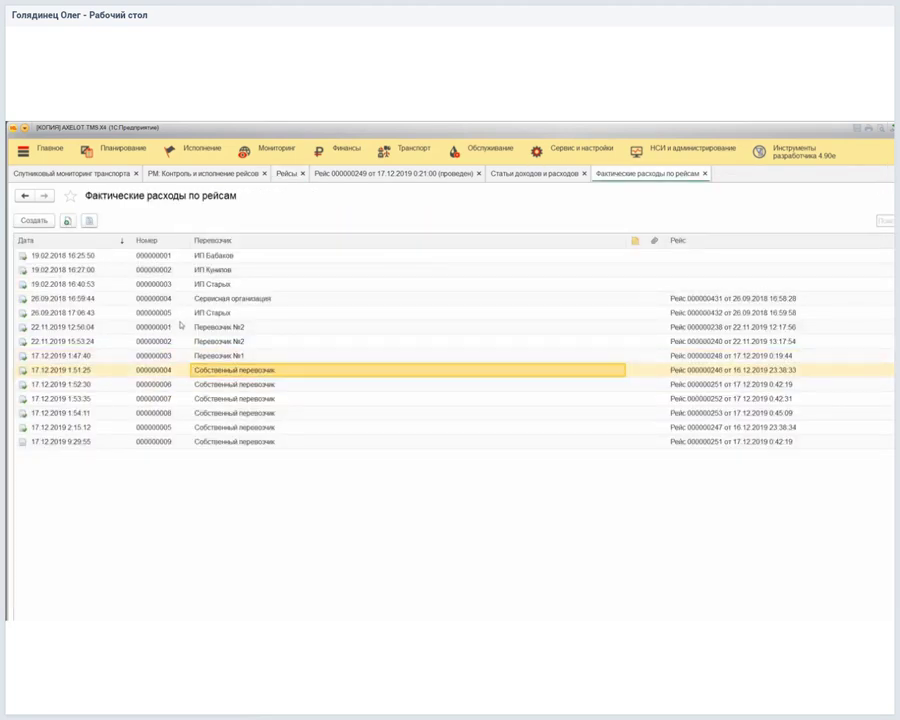
double_click(228, 370)
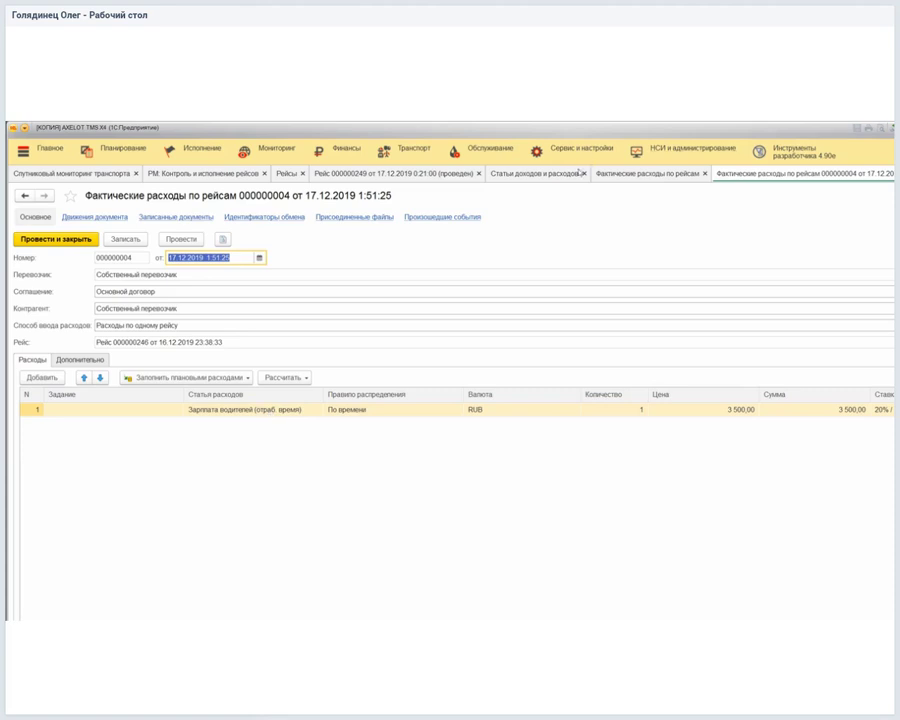
key("Escape")
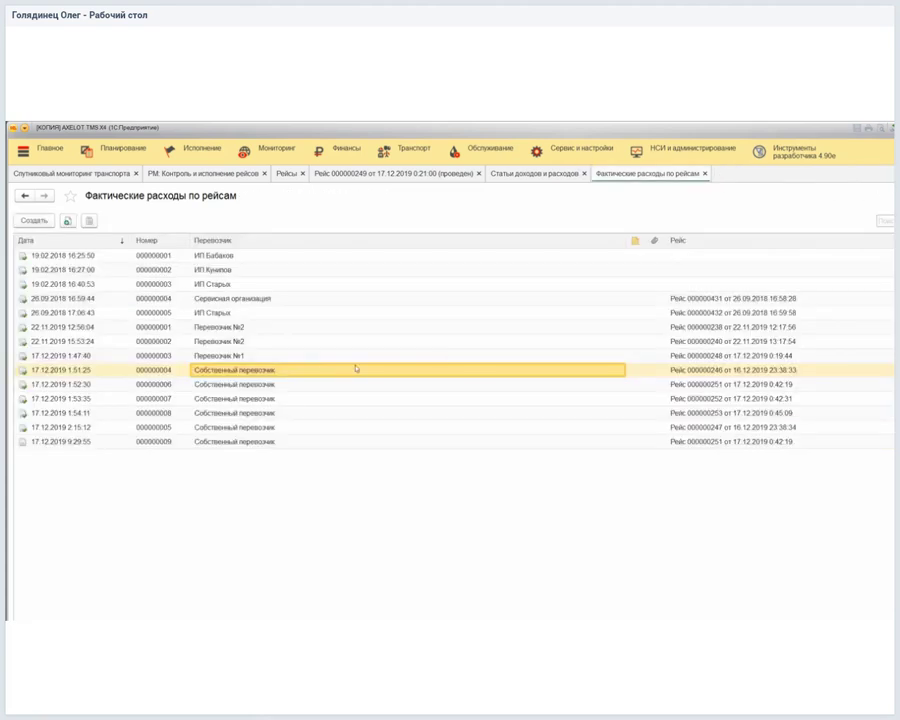
key("Down")
key("Return")
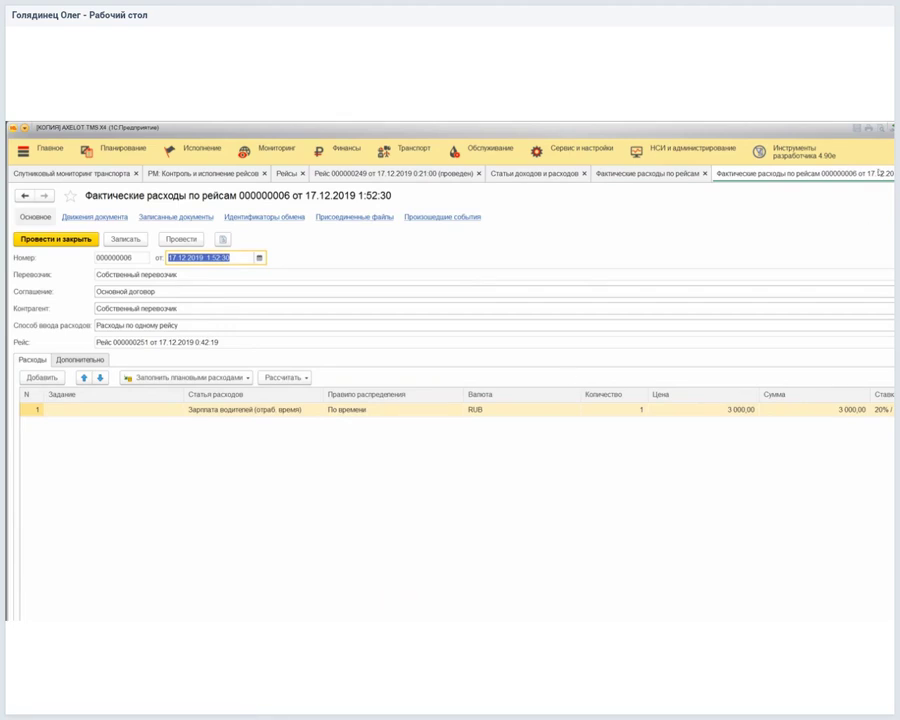
key("Escape")
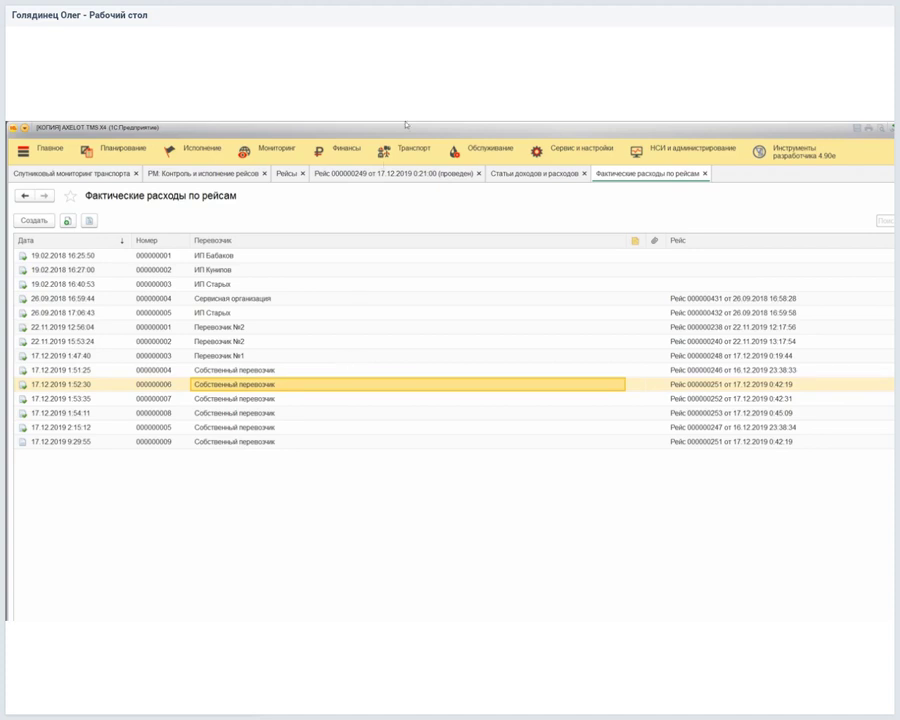
Open the Прочие расходы document dated 17.12.2019 2:07:24, review its Дополнительно and Расходы details, and close it.
left_click(410, 149)
left_click(341, 148)
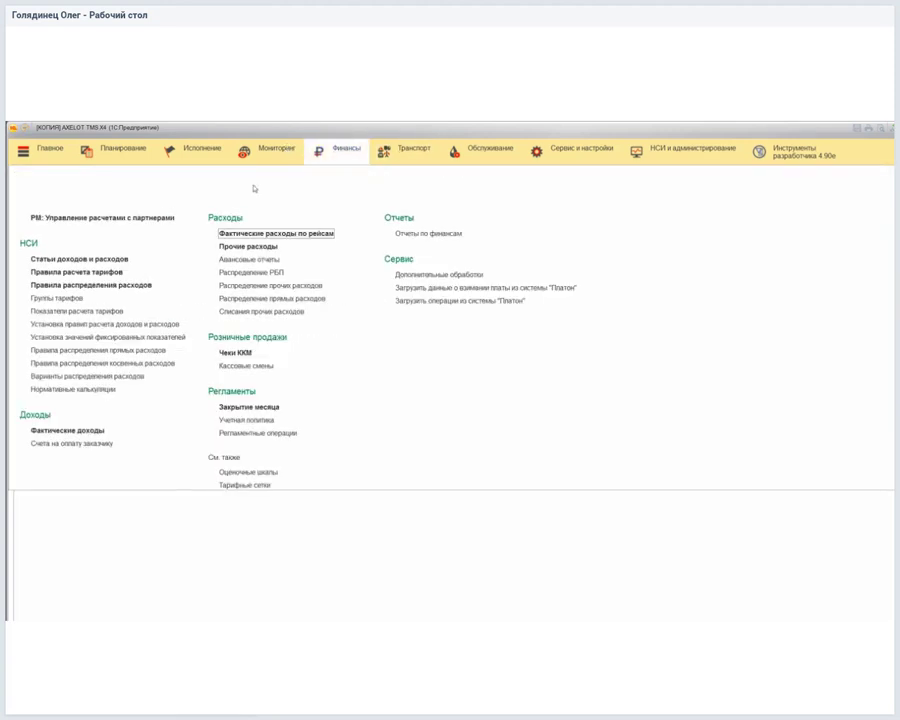
left_click(240, 245)
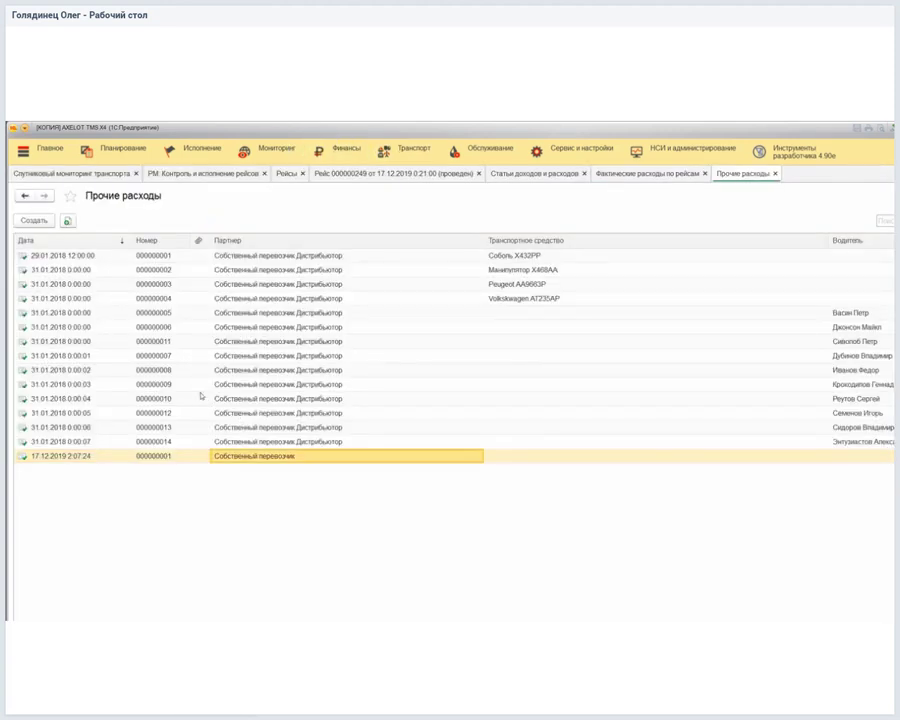
double_click(230, 456)
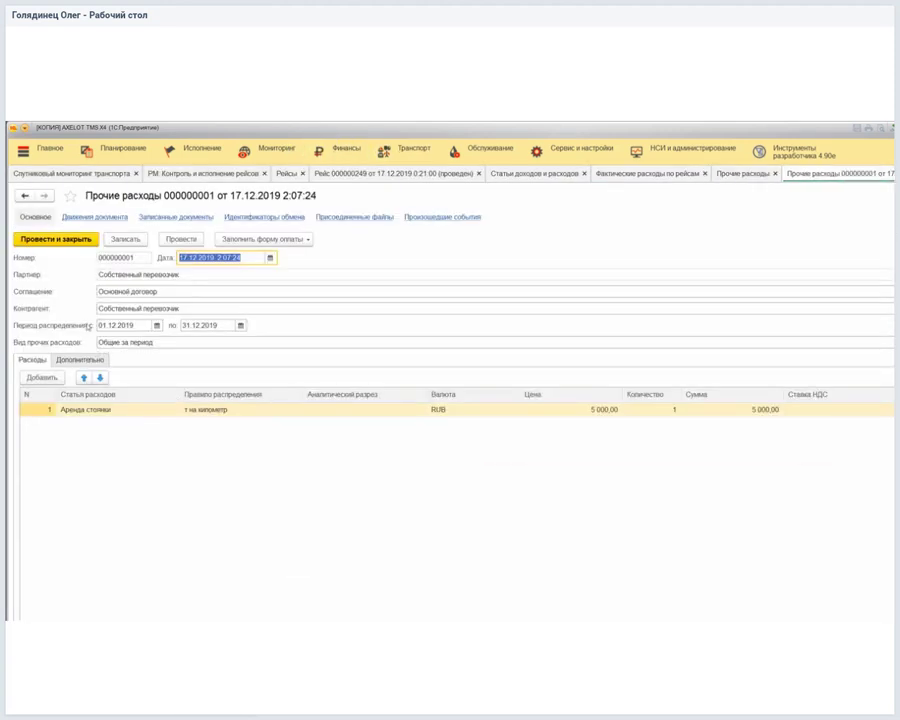
left_click(80, 359)
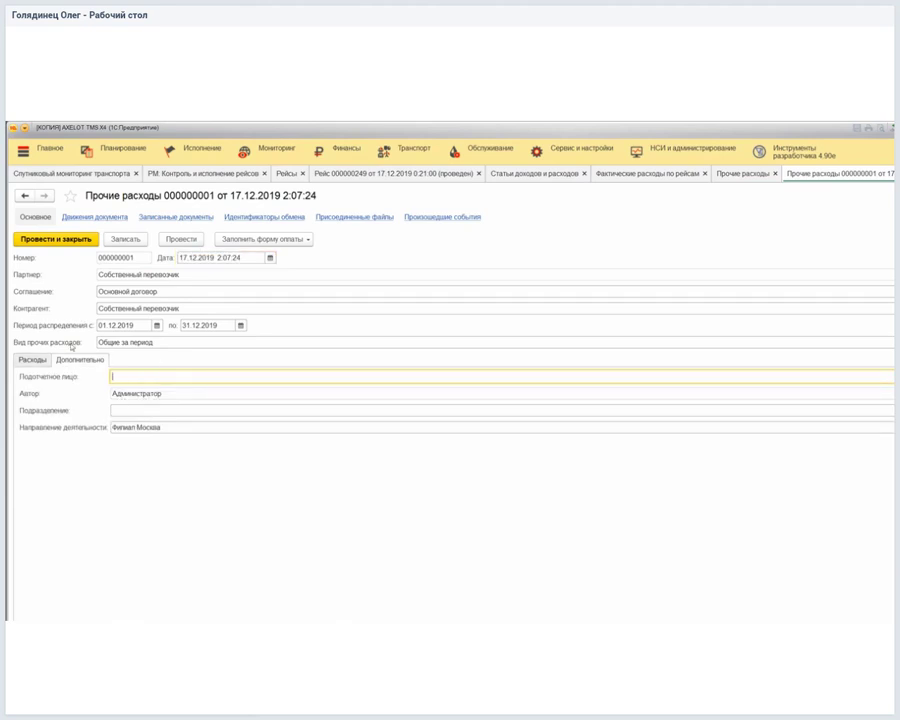
left_click(32, 359)
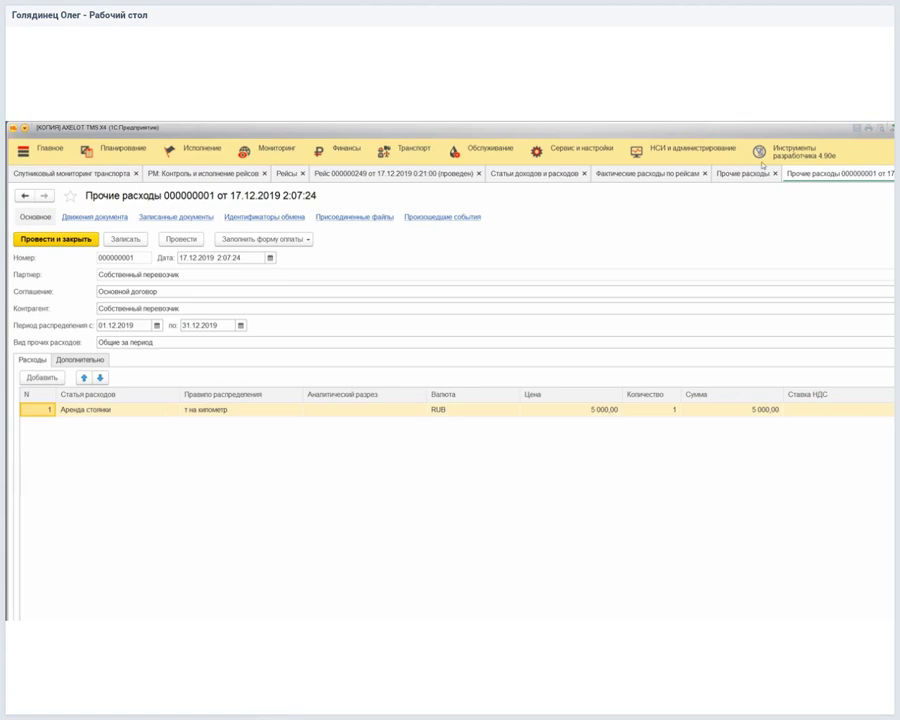
key("ctrl+Return")
left_click(490, 148)
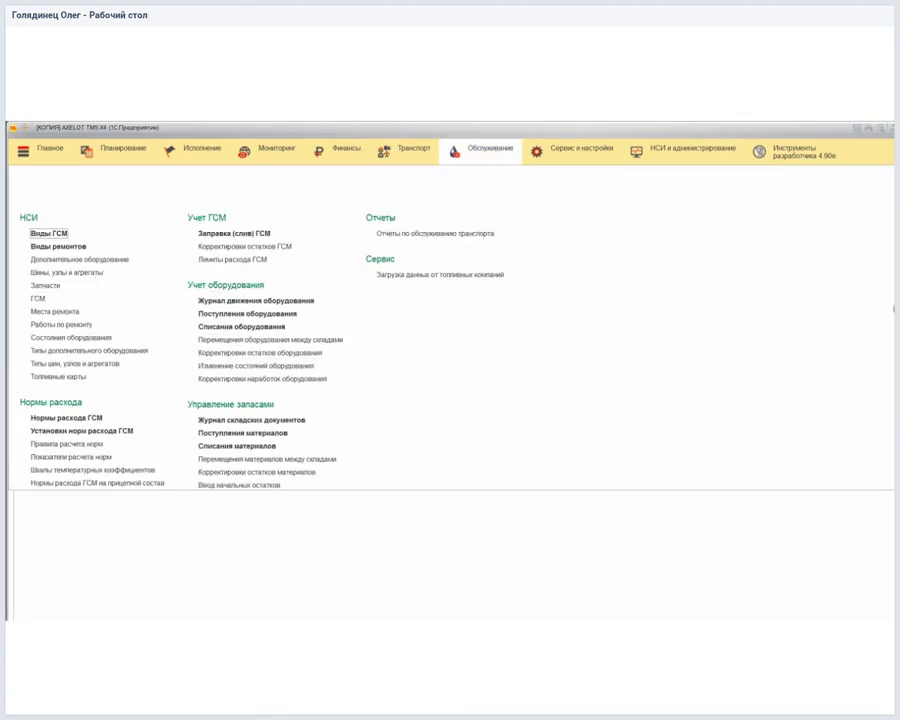
scroll(846, 354, "down", 2)
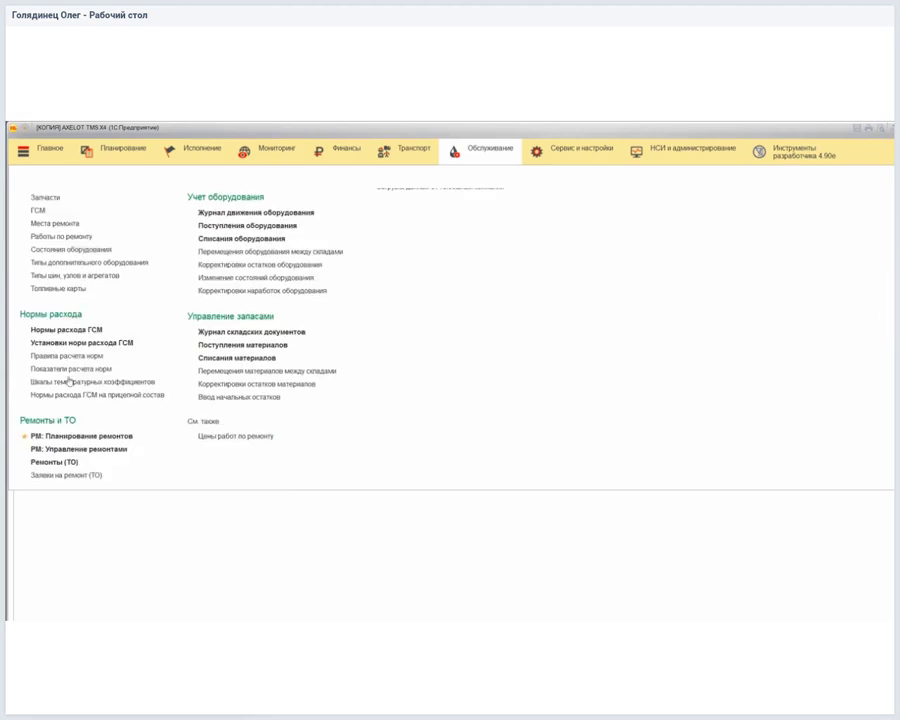
left_click(54, 462)
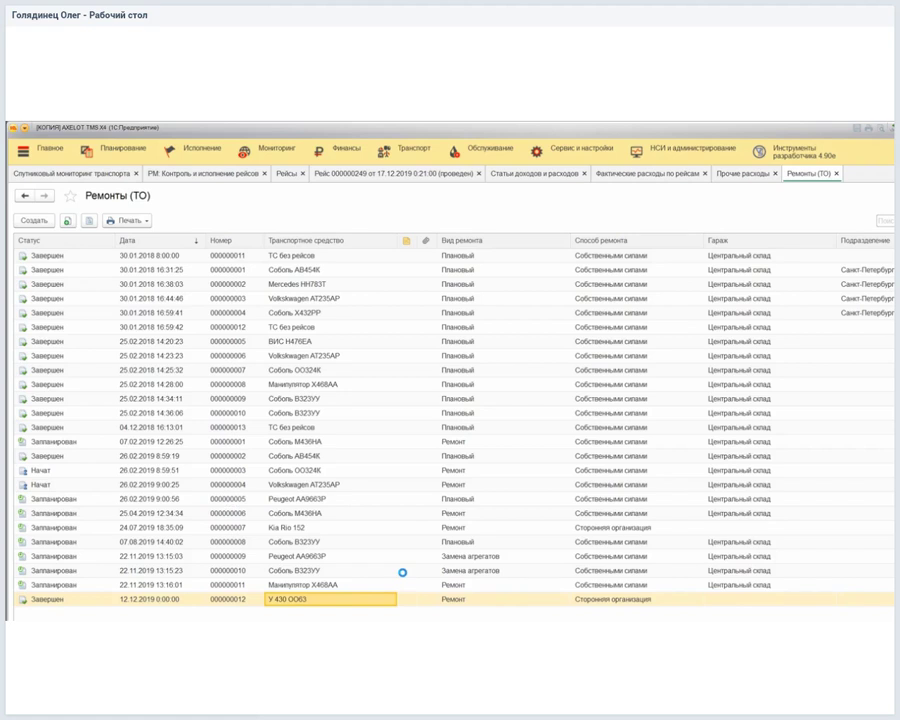
key("Return")
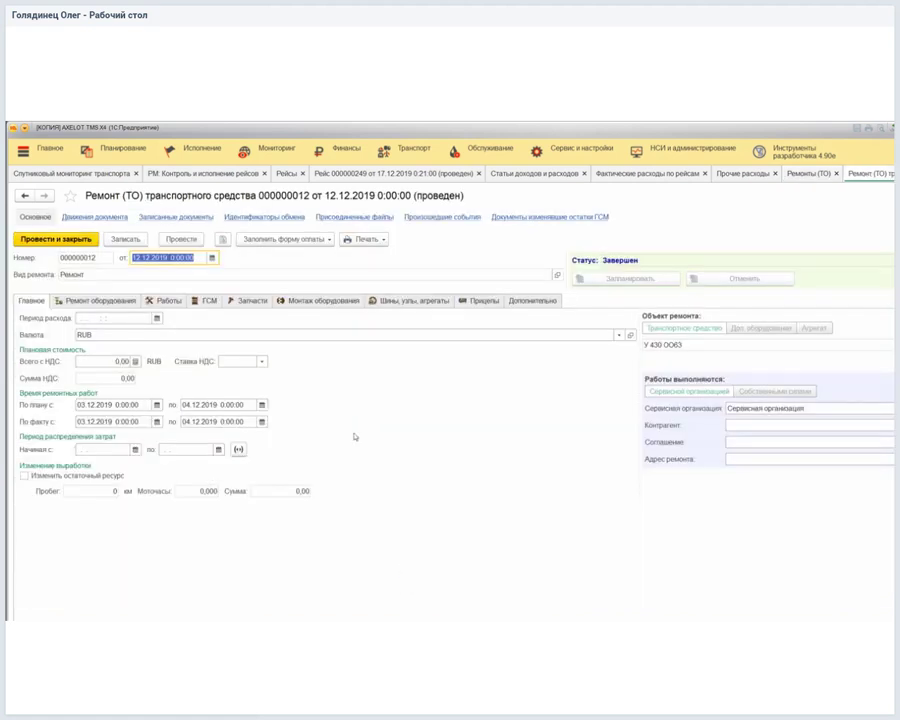
key("ctrl+Page_Up")
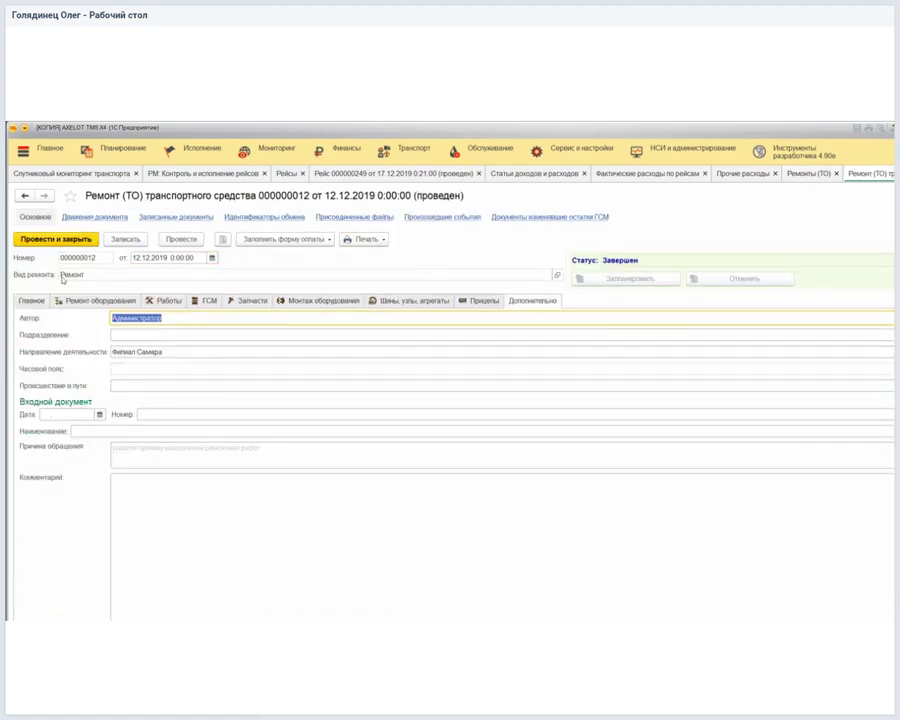
Review the repair's Работы details and the settings of its Затраты на ремонт и обслуживание expense item, and close both.
key("ctrl+Page_Down")
key("ctrl+Page_Down")
key("ctrl+Page_Down")
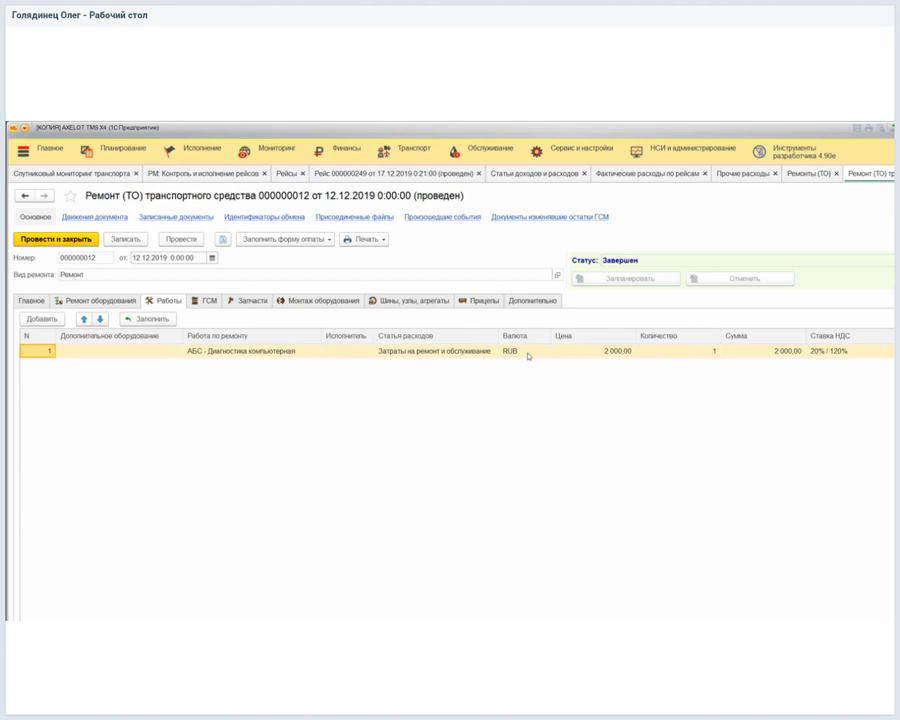
double_click(420, 351)
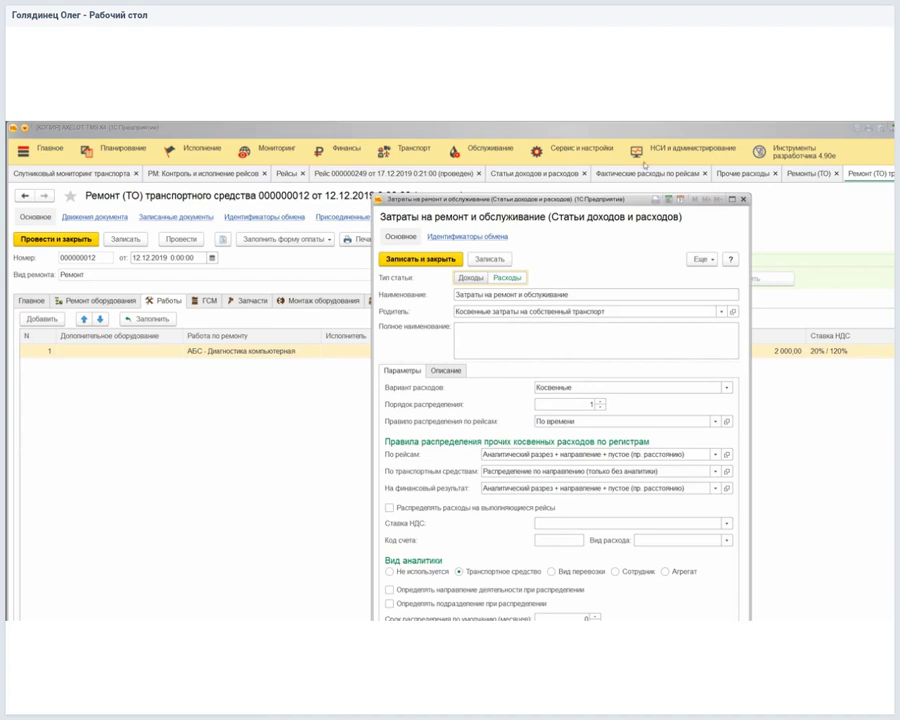
left_click(743, 199)
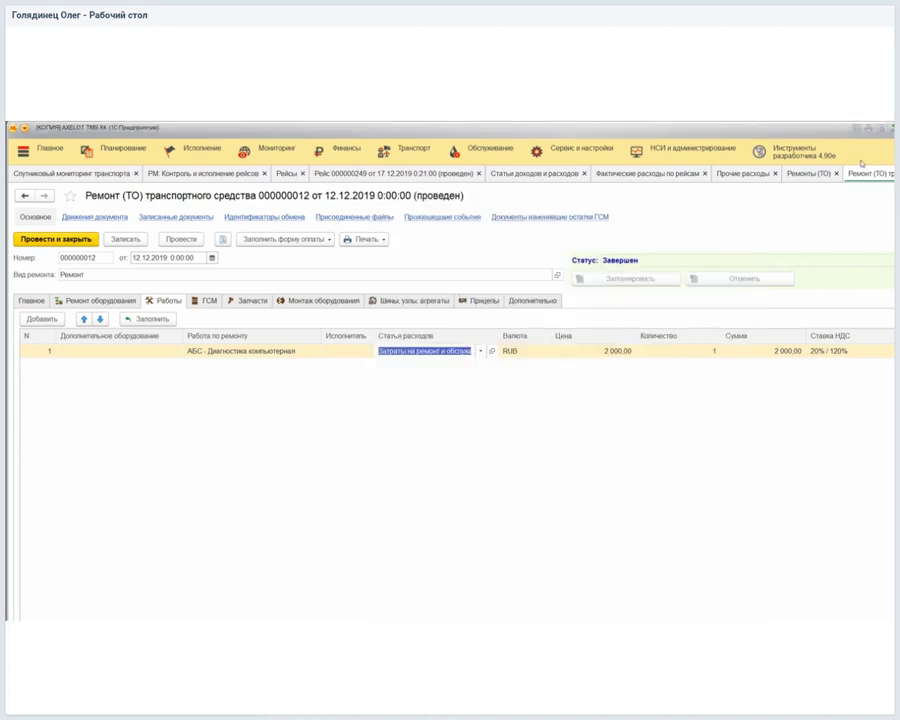
key("Escape")
Create a Распределение прочих расходов document for Затраты на ремонт и обслуживание covering the period 01.12.2019 to 31.12.2019.
left_click(330, 148)
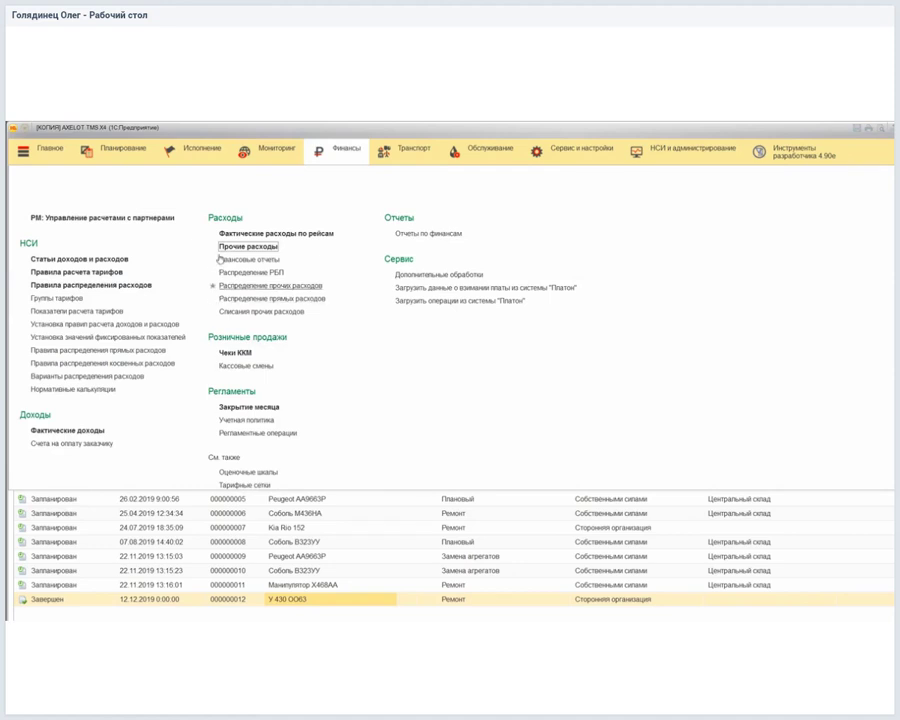
left_click(262, 285)
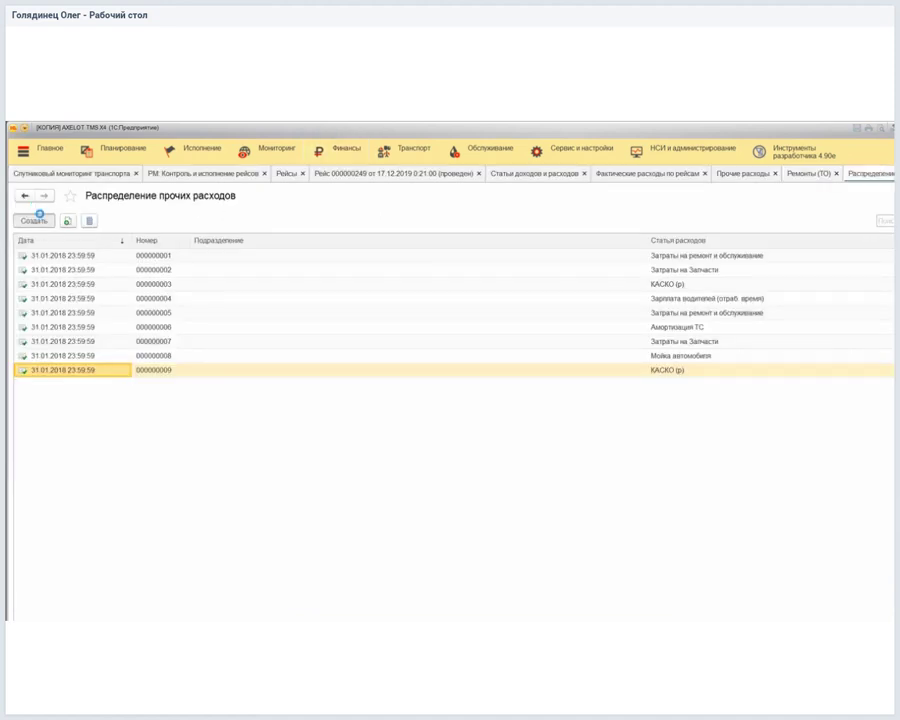
left_click(34, 220)
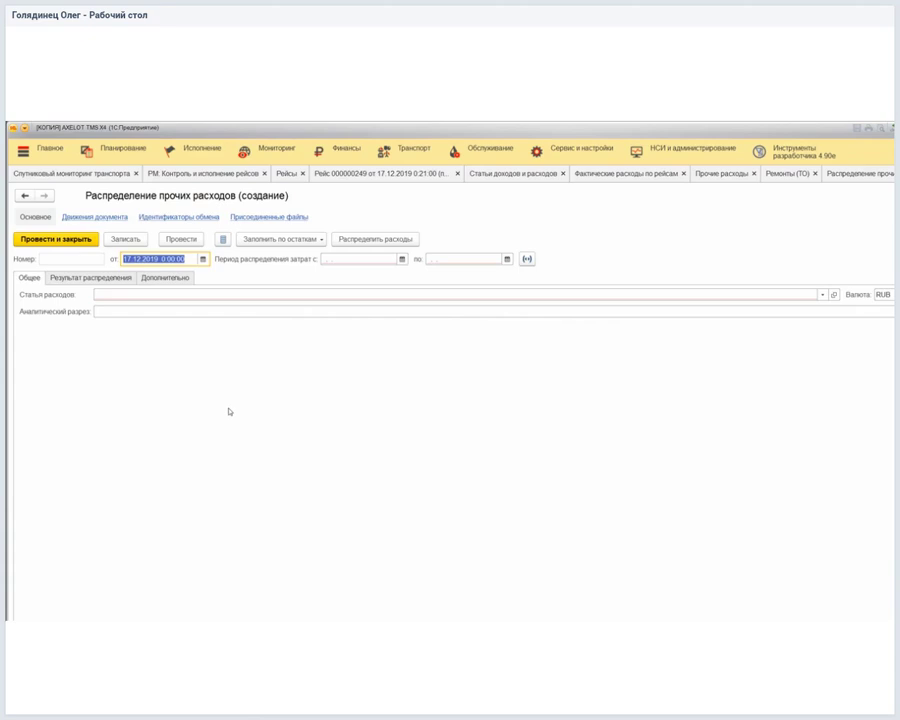
left_click(140, 294)
left_click(160, 309)
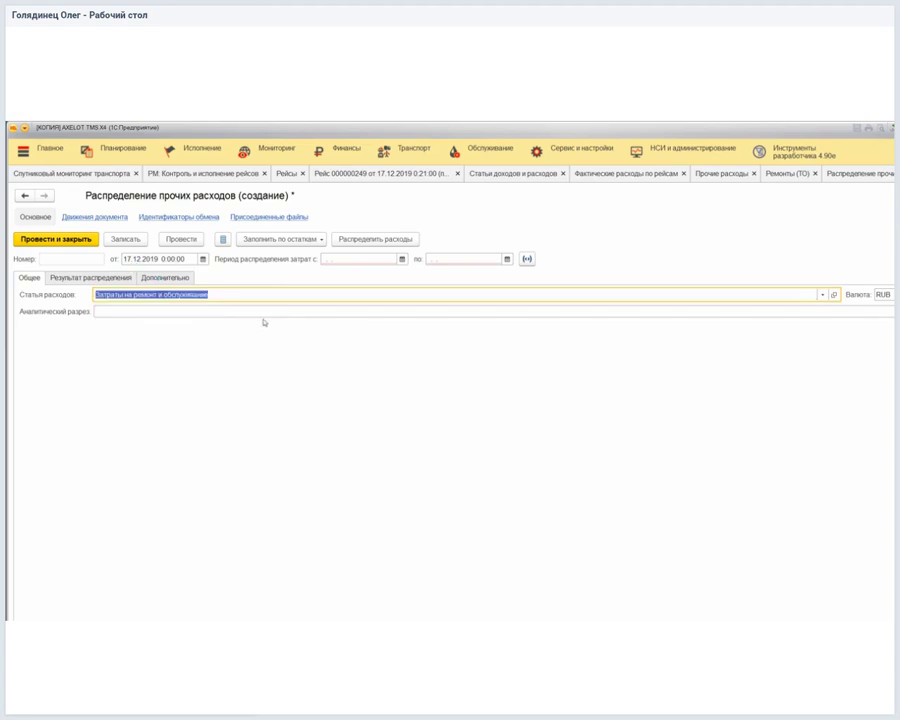
left_click(345, 259)
left_click(537, 326)
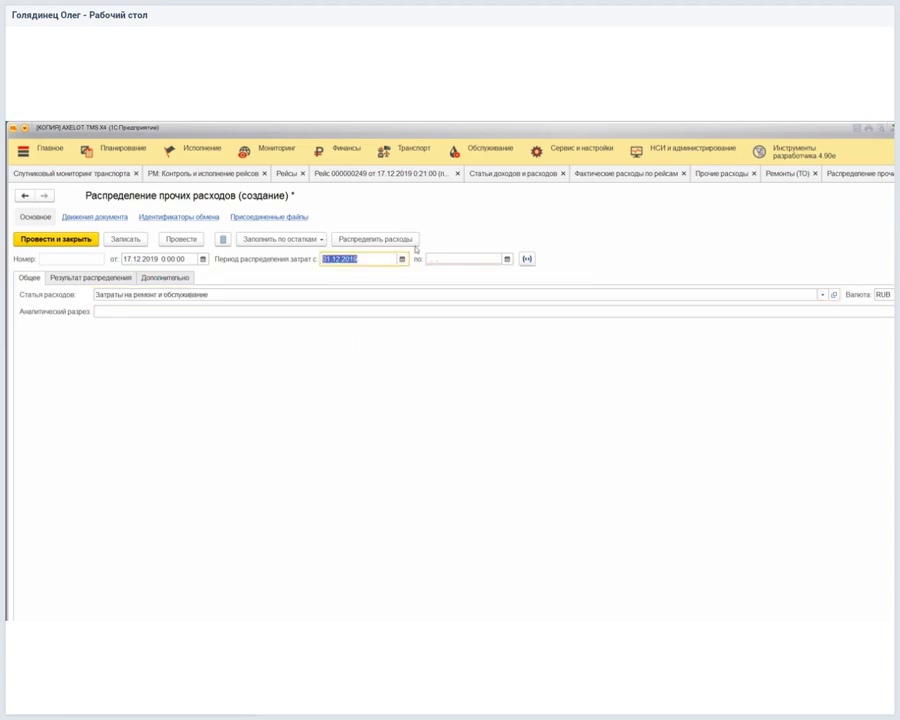
left_click(547, 404)
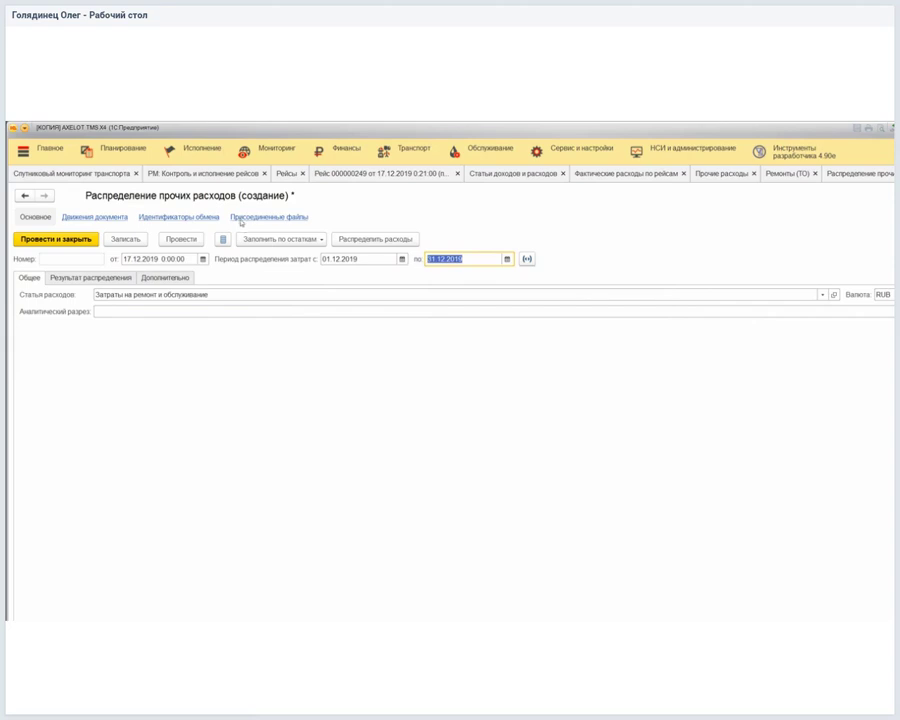
left_click(244, 238)
key("Down")
key("Up")
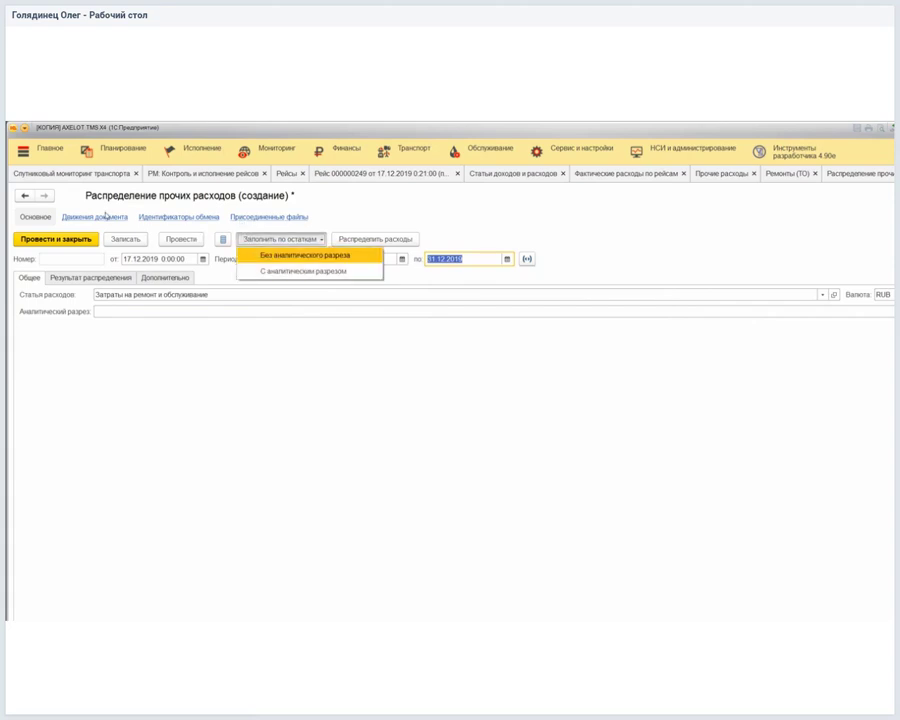
key("Return")
left_click(240, 239)
key("Down")
key("Return")
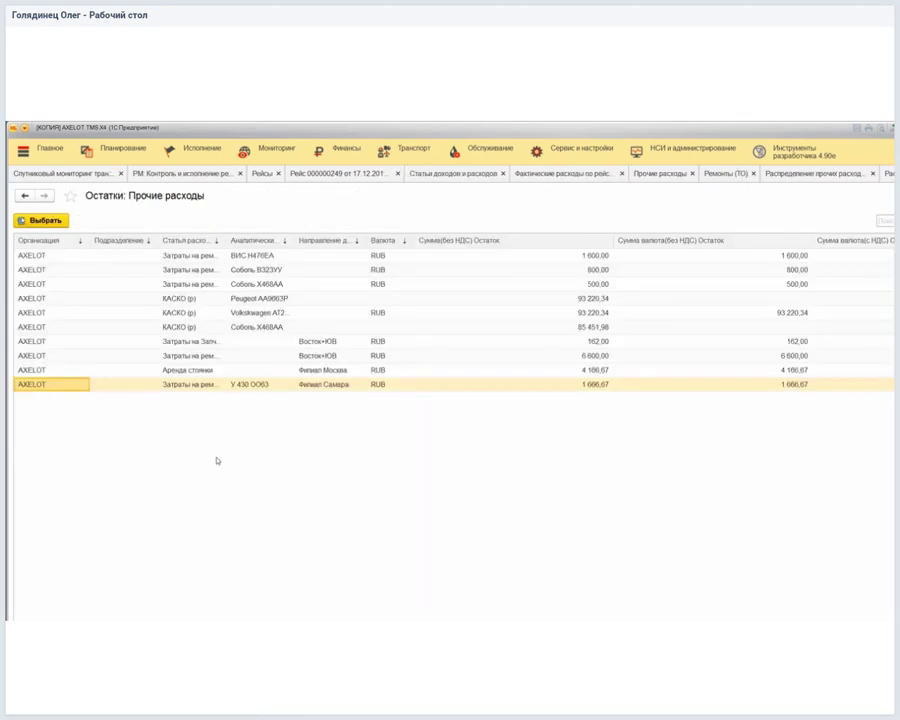
key("Return")
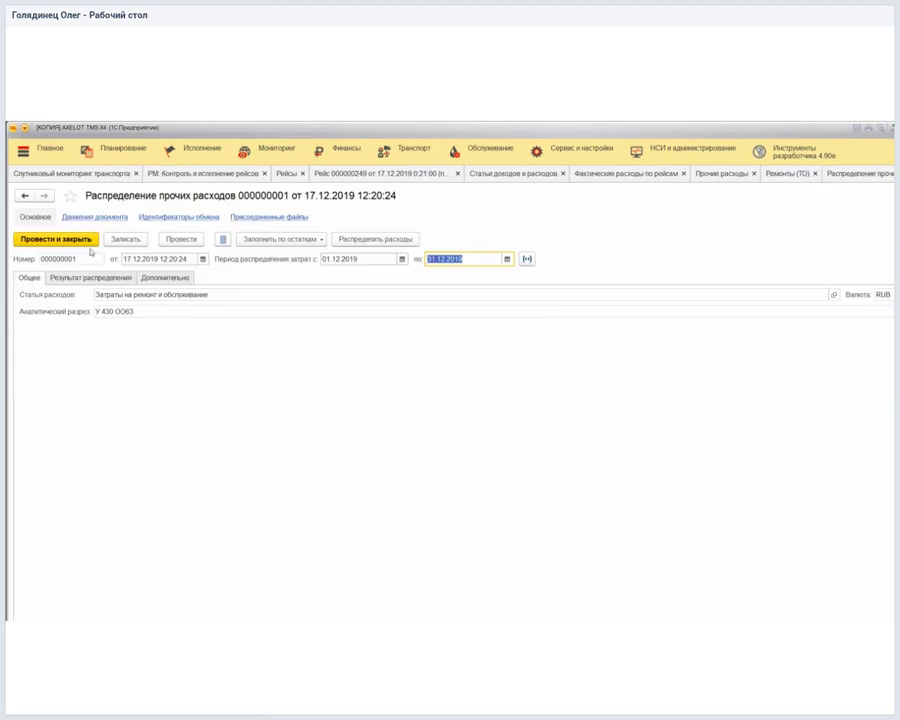
Distribute the repair expenses and review the distribution results by trips and by Финансовый результат.
left_click(125, 277)
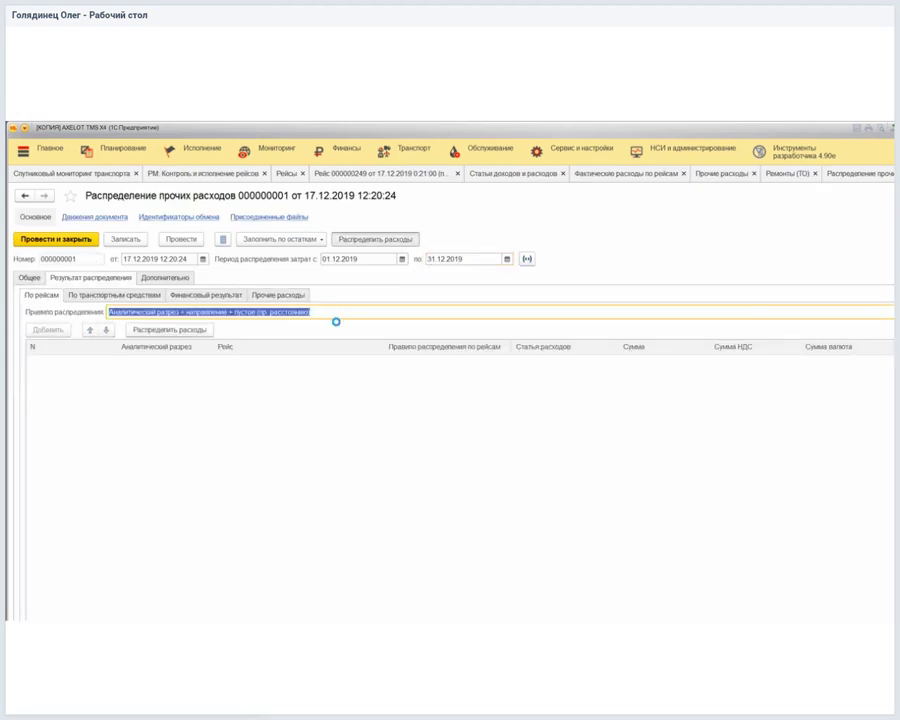
left_click(78, 294)
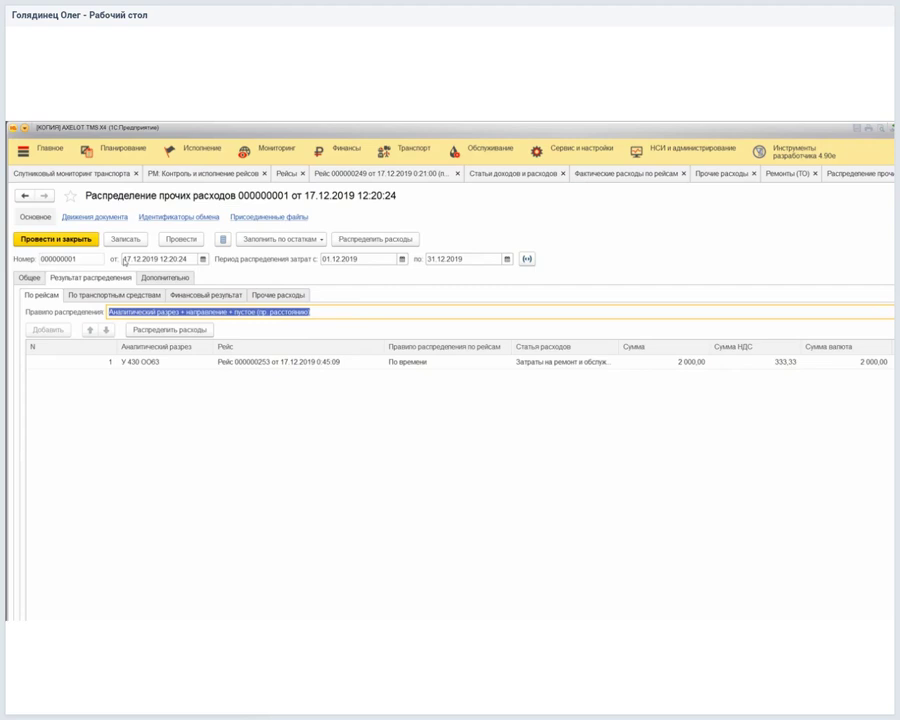
left_click(205, 295)
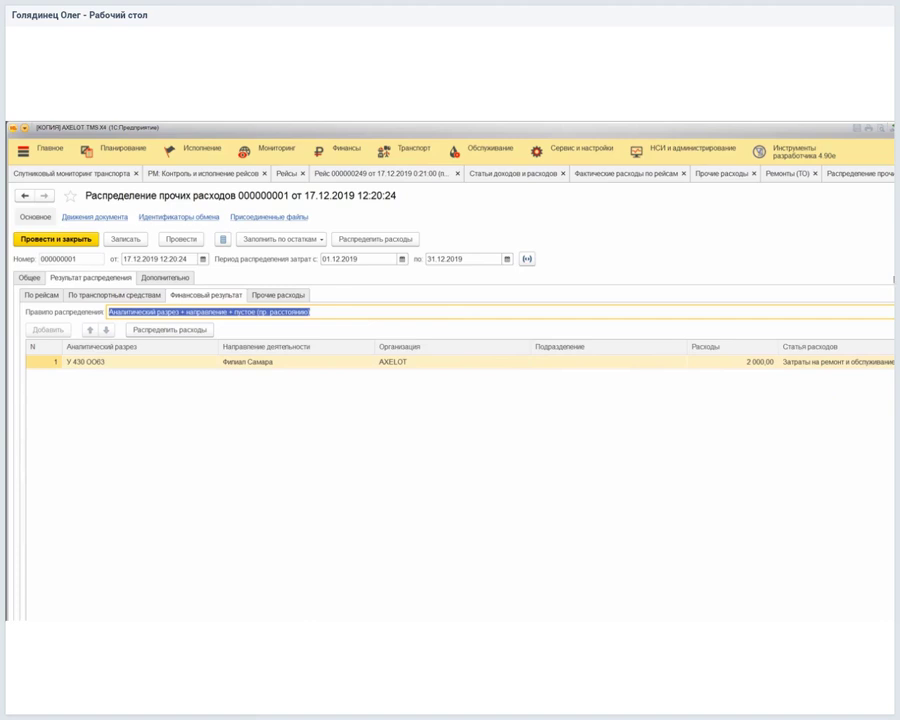
Examine the document's distribution rule by distance and the trip filter of its разрез по расстоянию variant, and close both.
key("ctrl+shift+F4")
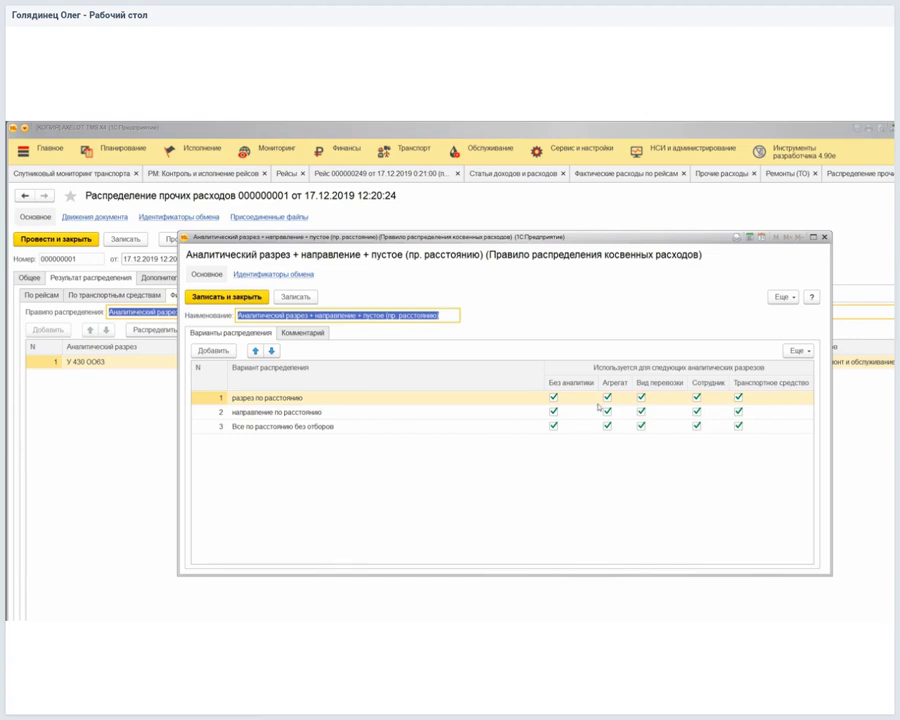
left_click(265, 342)
key("F4")
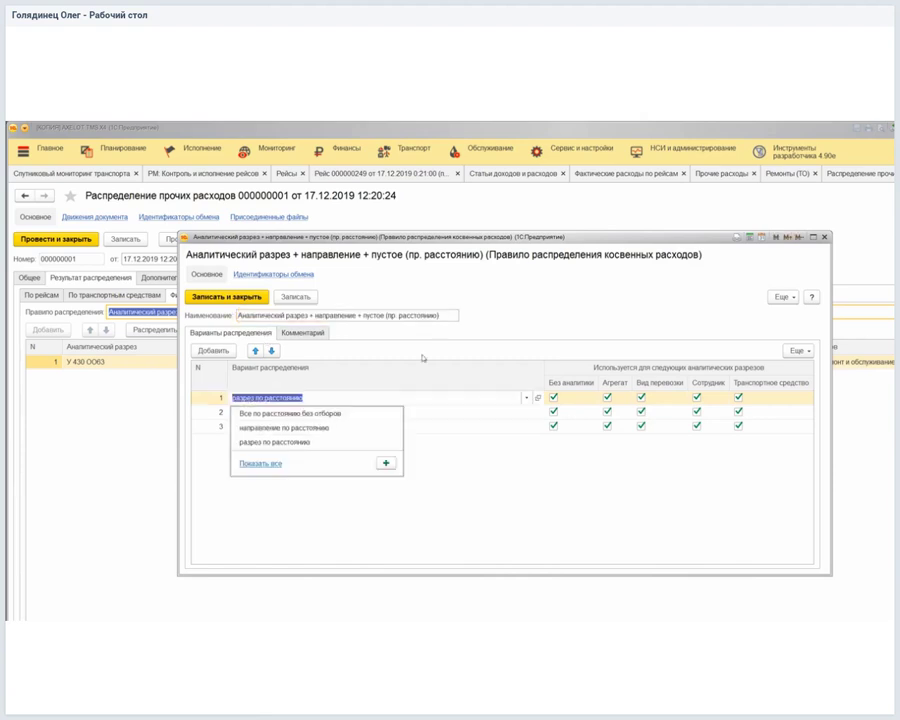
key("Escape")
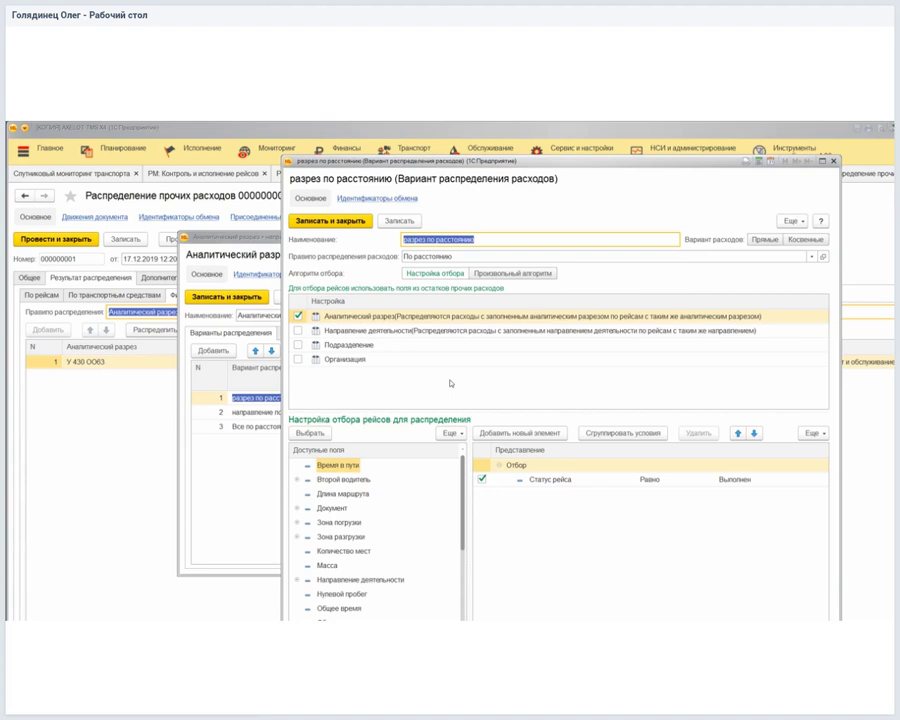
key("Escape")
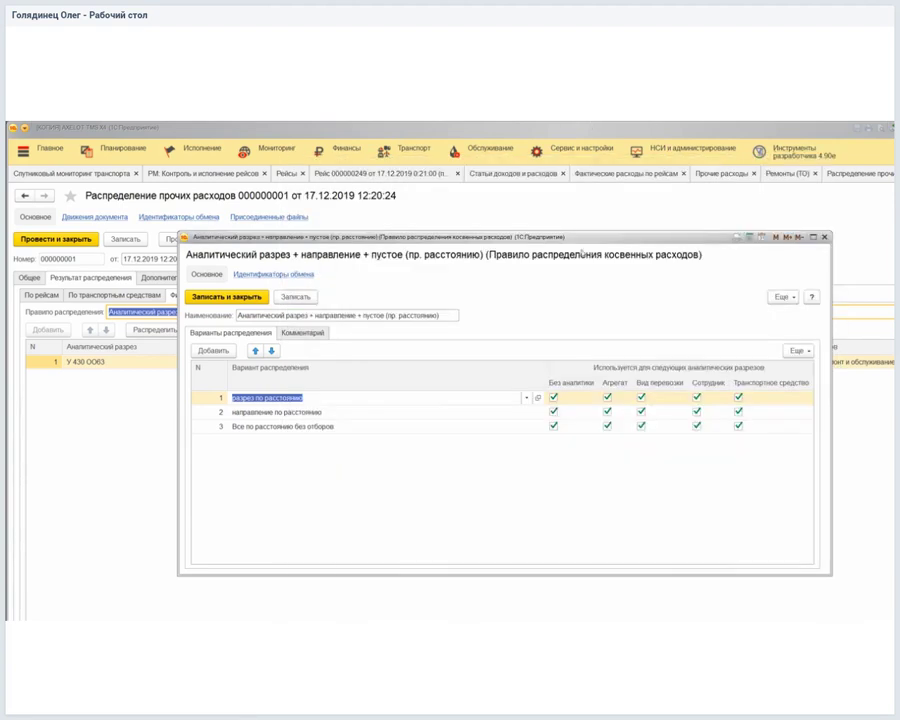
key("Escape")
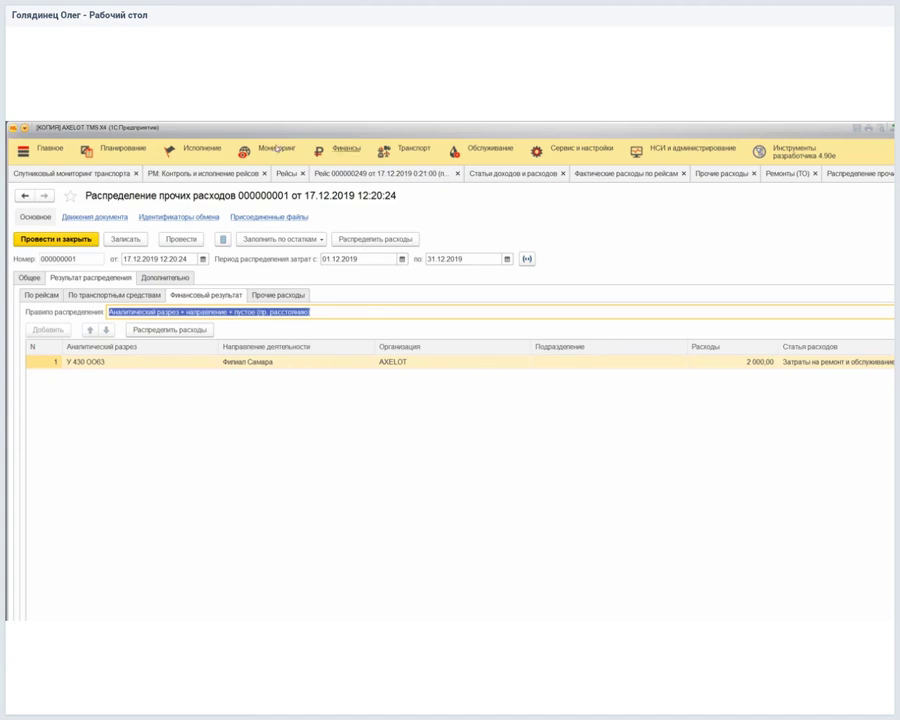
Open Закрытие месяца and close the December 2019 period.
left_click(342, 149)
left_click(249, 407)
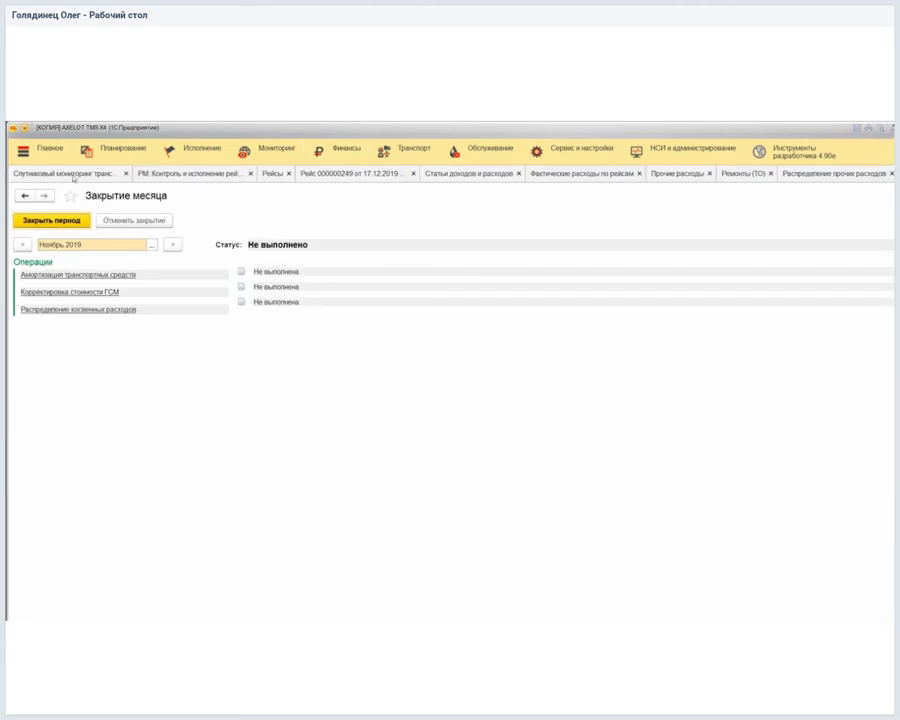
left_click(50, 220)
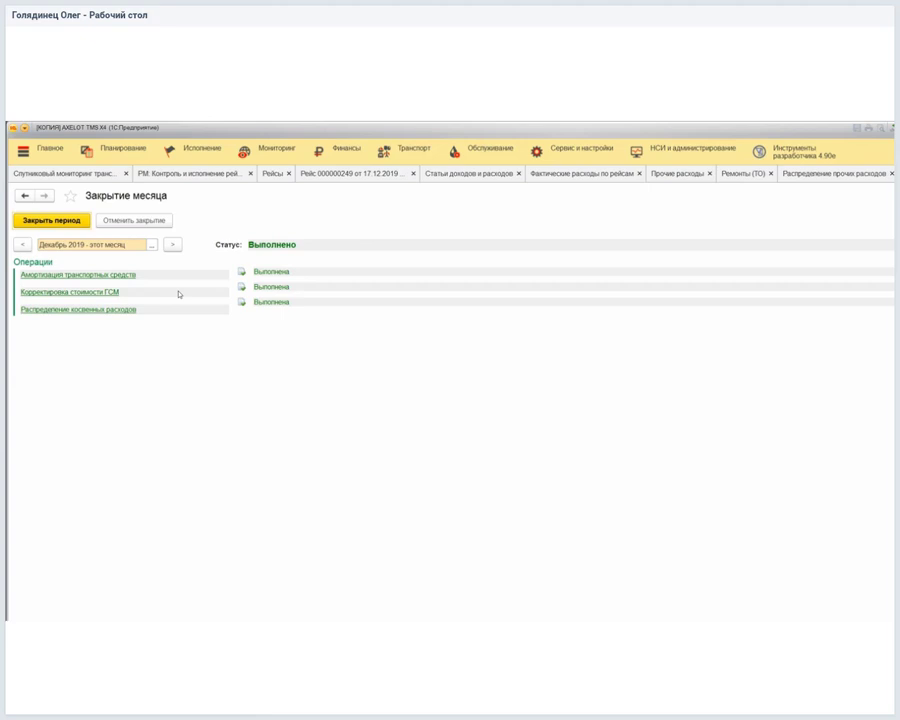
Open the Распределение косвенных расходов operation and view the trip distribution in its Распределение прочих расходов document dated 31.12.2019.
right_click(46, 288)
left_click(72, 325)
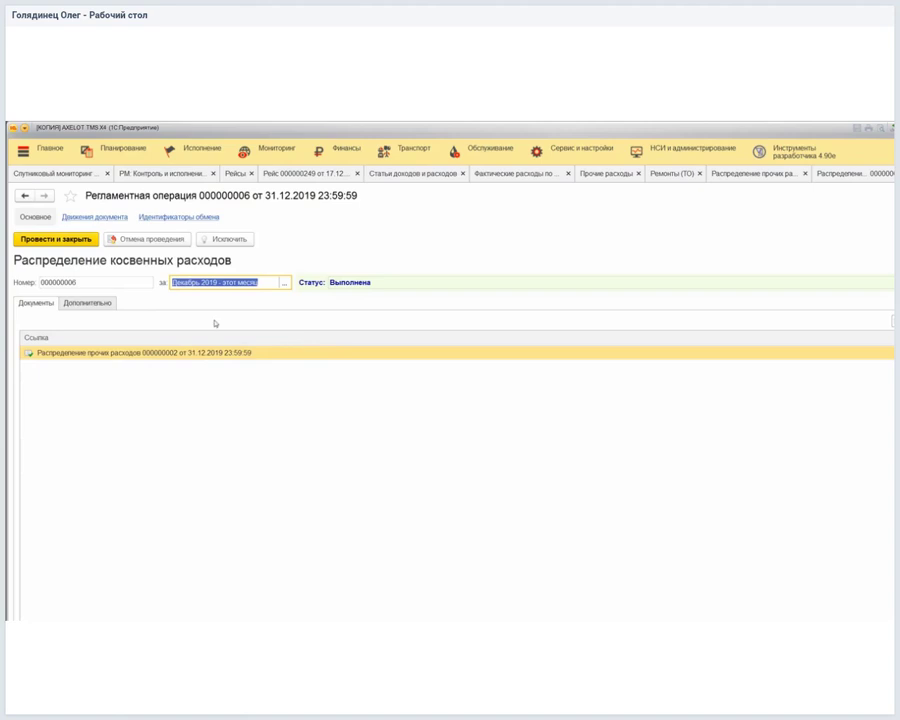
double_click(240, 353)
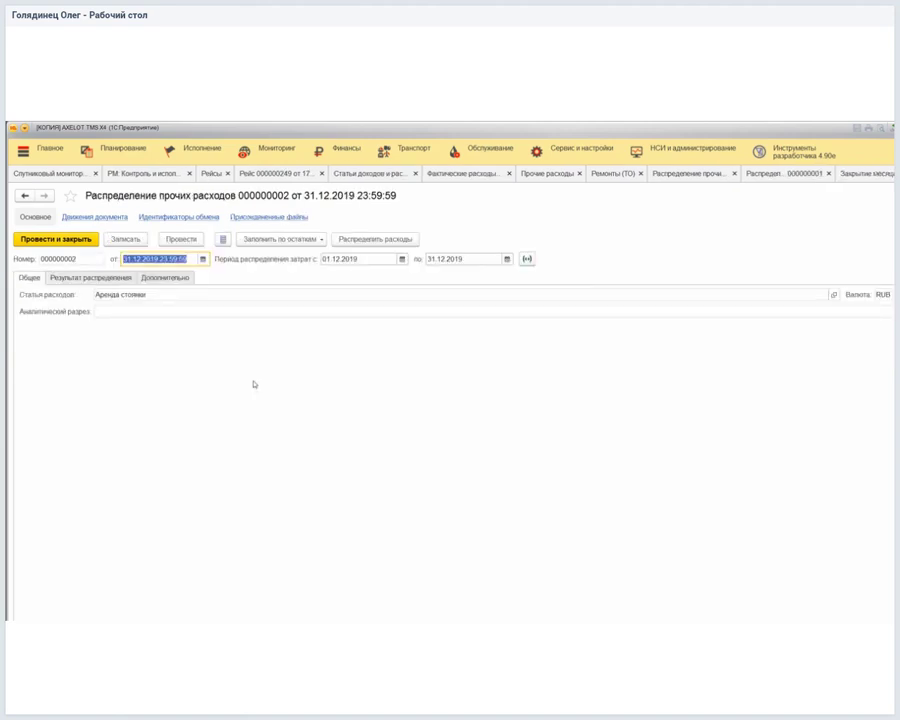
left_click(90, 277)
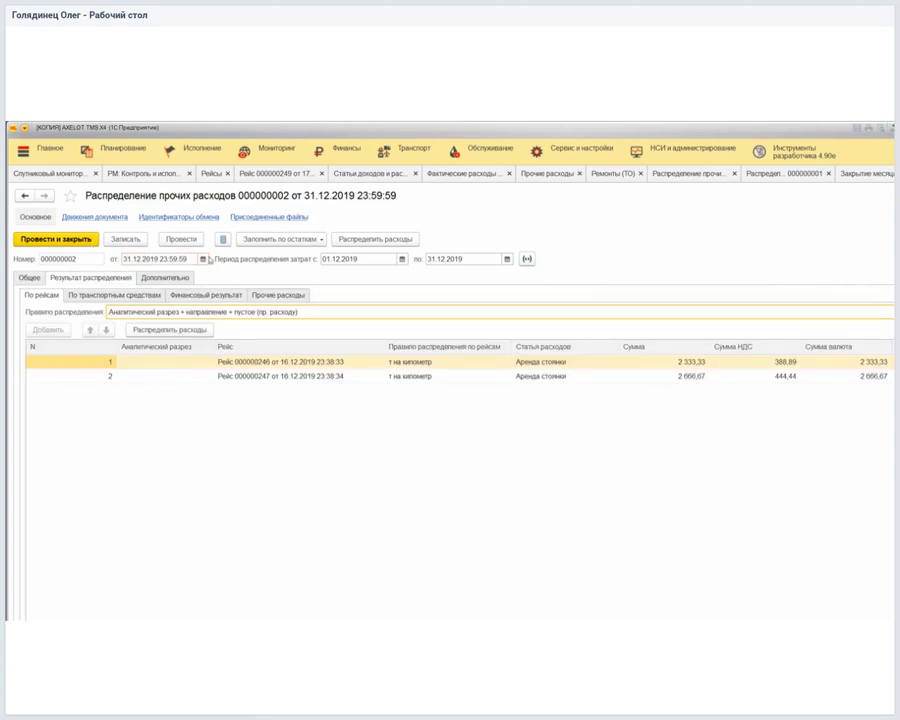
Compare the Аренда стоянки source amount under Прочие расходы with its distribution by trips.
left_click(278, 295)
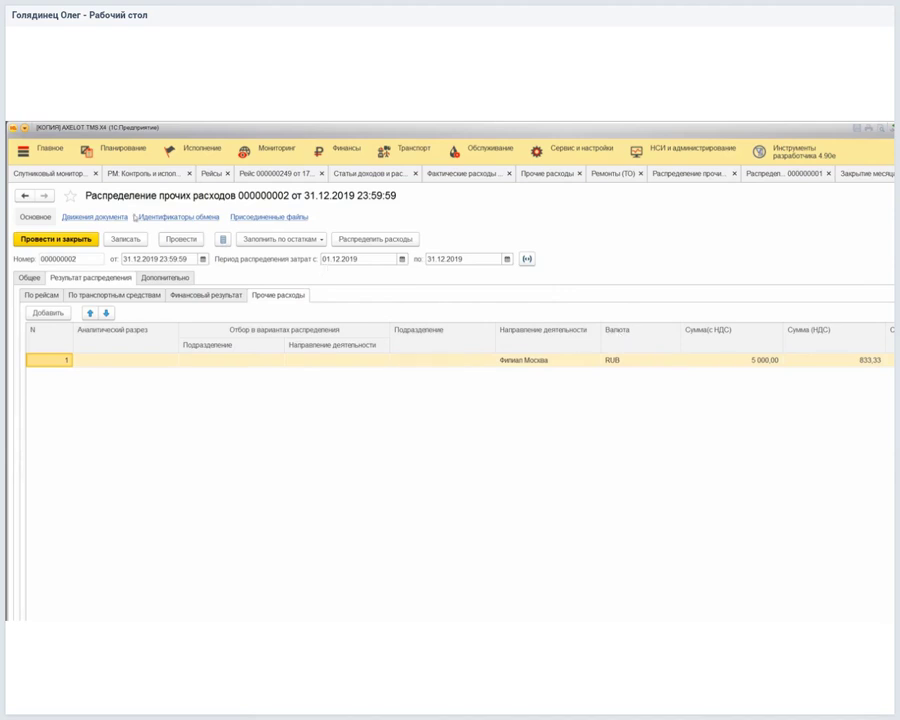
left_click(41, 295)
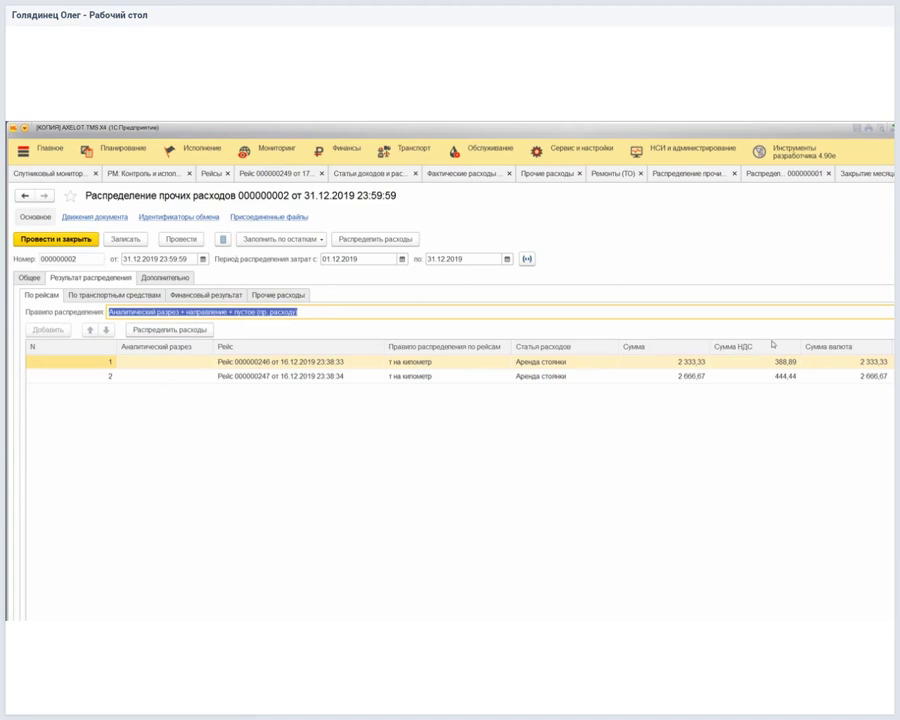
key("ctrl+Page_Down")
key("ctrl+Page_Down")
key("ctrl+Page_Down")
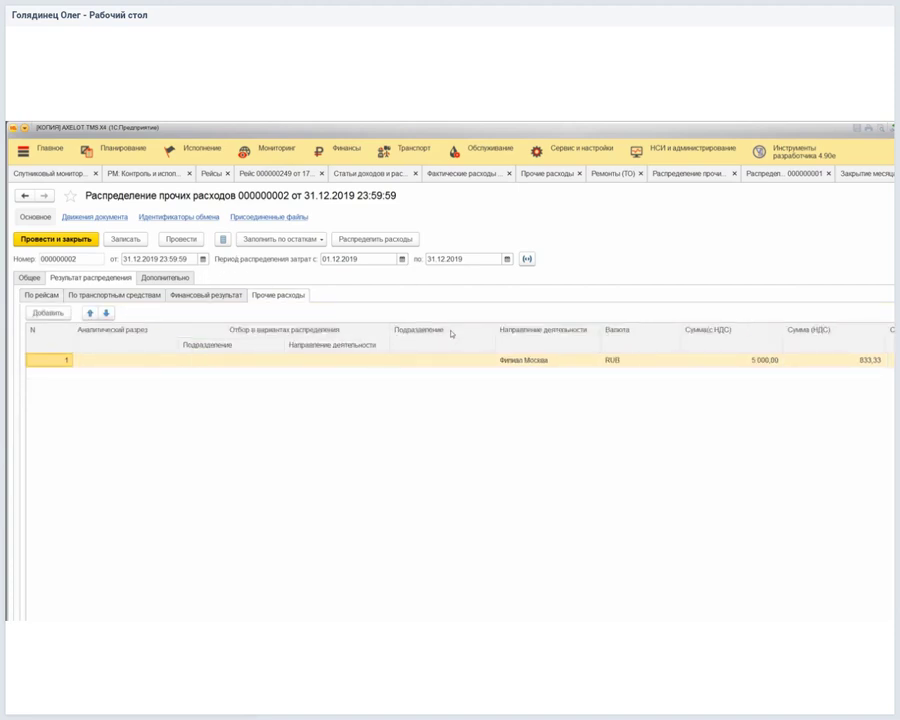
key("ctrl+Page_Up")
key("ctrl+Page_Up")
key("ctrl+Page_Up")
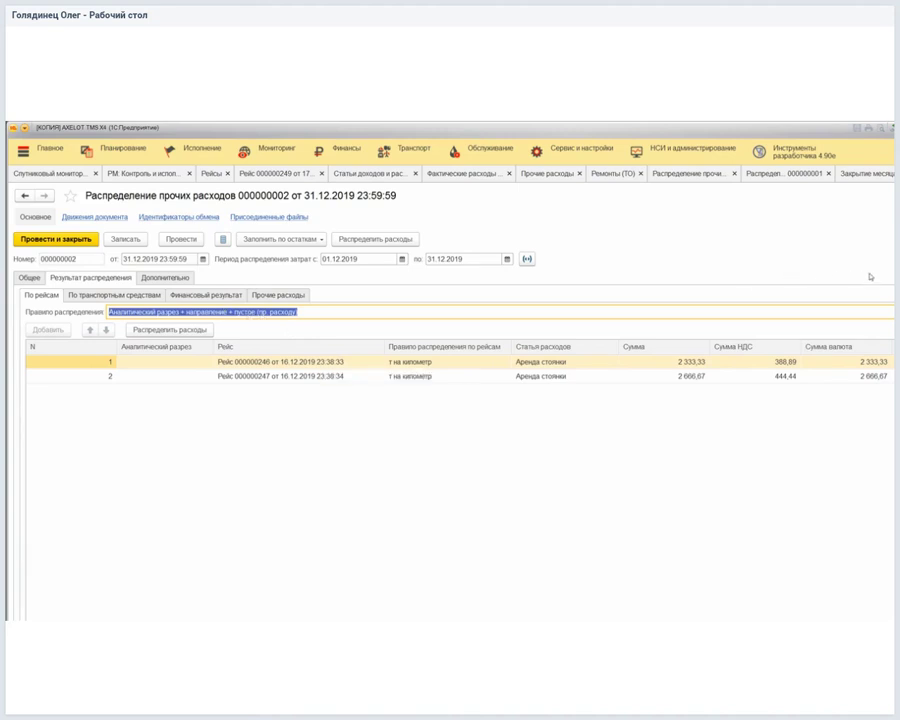
Examine the expense-proportional distribution rule and its Распределение по разрез (пр. расходам) variant, and close both.
key("shift+F4")
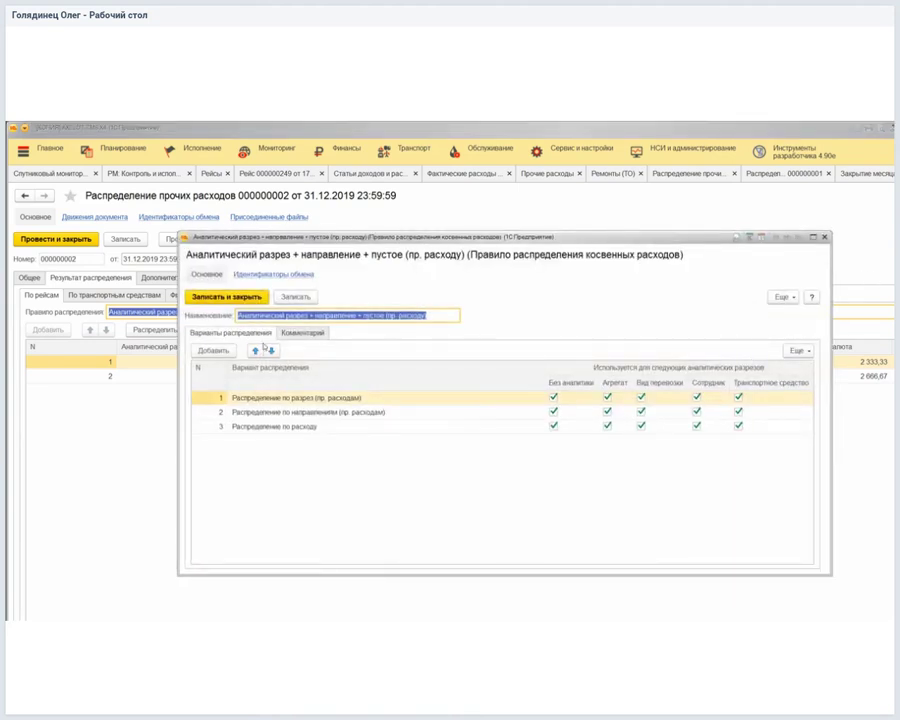
key("Tab")
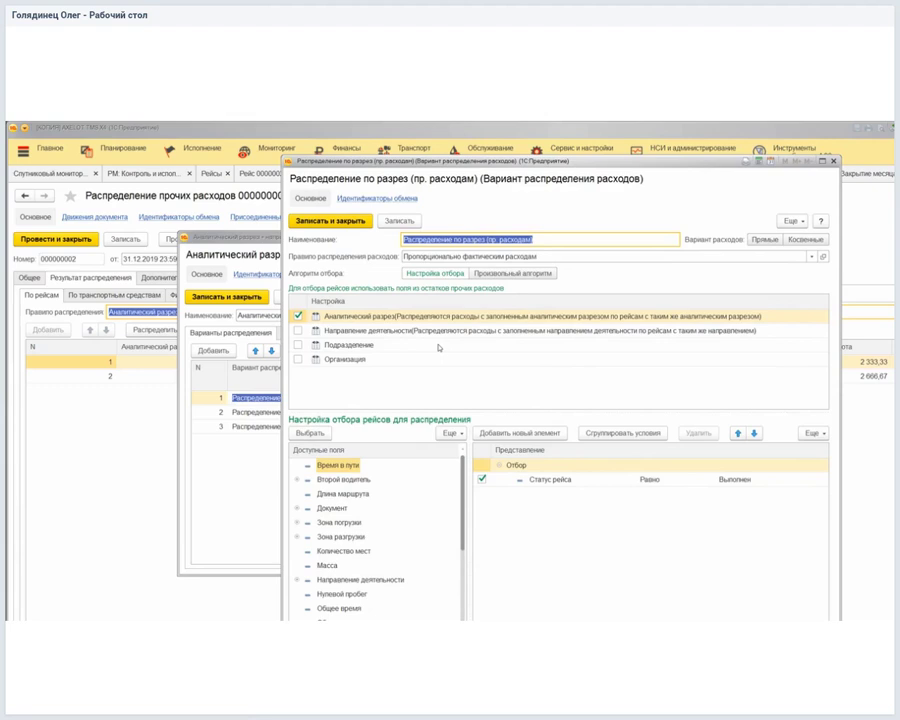
key("Escape")
key("Escape")
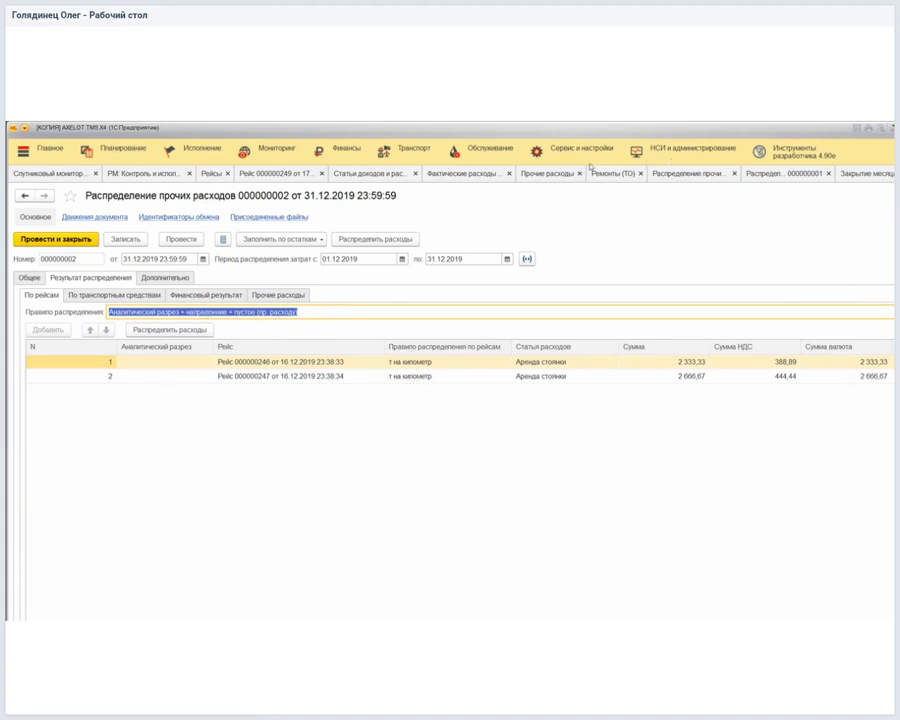
Check the trips in the Аренда стоянки distribution against the Фактические расходы по рейсам list.
left_click(463, 173)
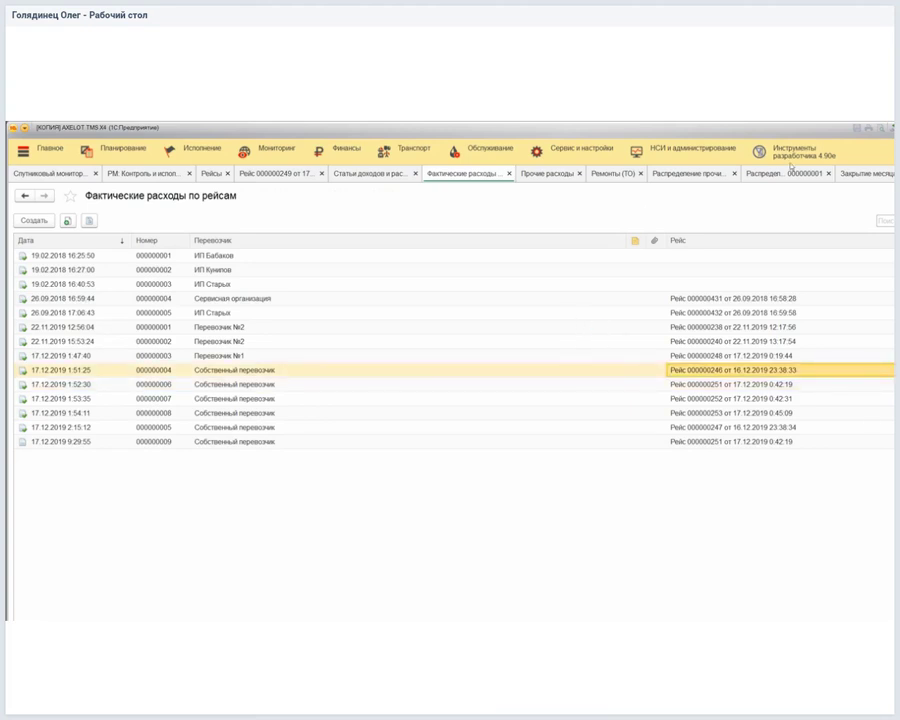
left_click(690, 173)
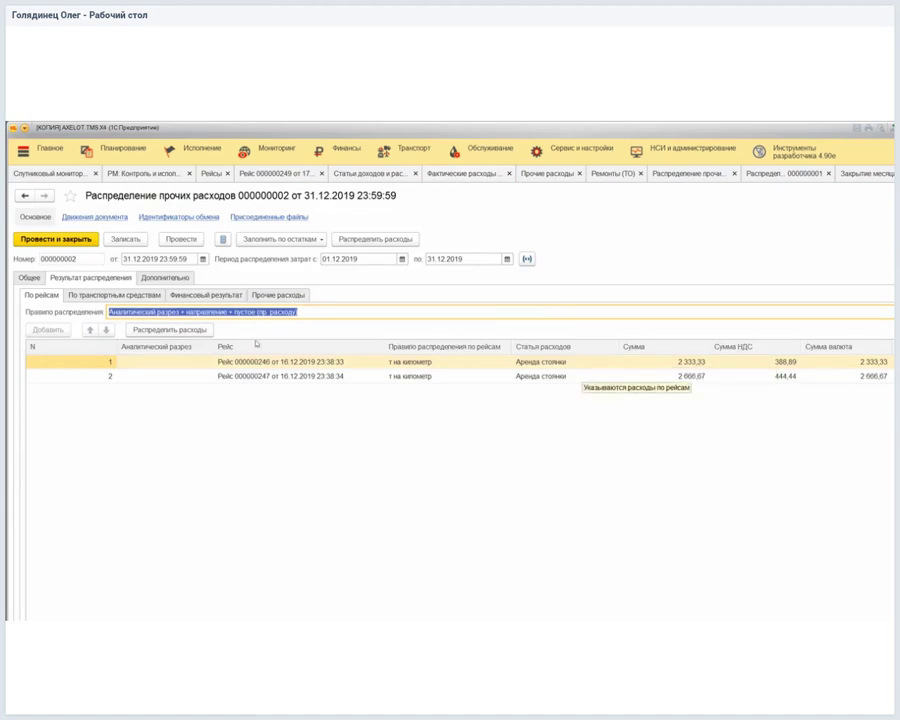
left_click(455, 173)
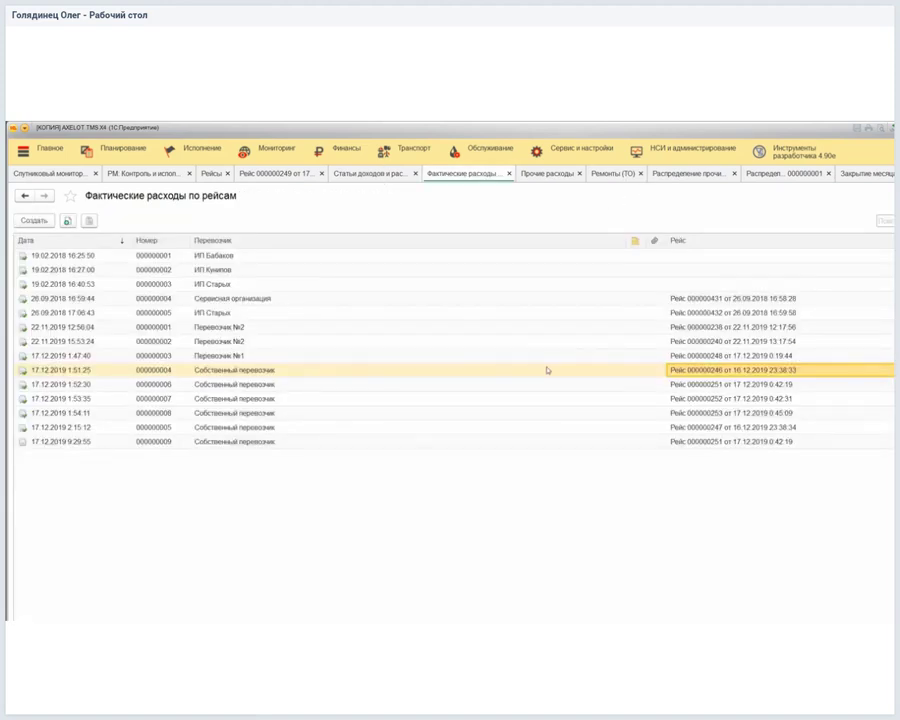
View the trip expense document dated 17.12.2019 2:15:12 and the Фактические доходы document dated 17.12.2019 2:23:40.
double_click(388, 427)
left_click(829, 172)
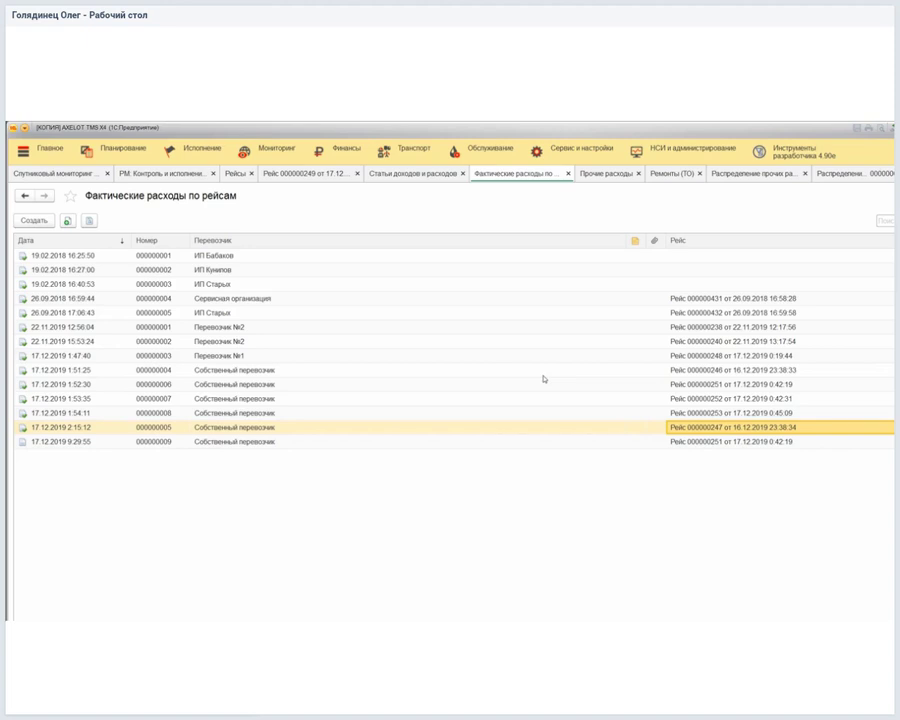
left_click(340, 149)
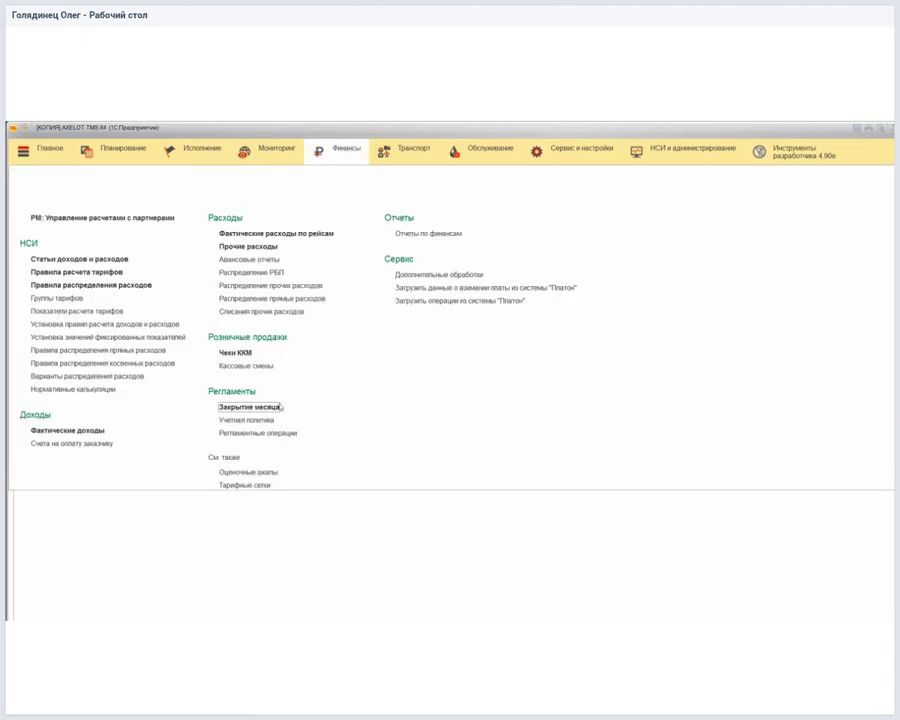
left_click(24, 429)
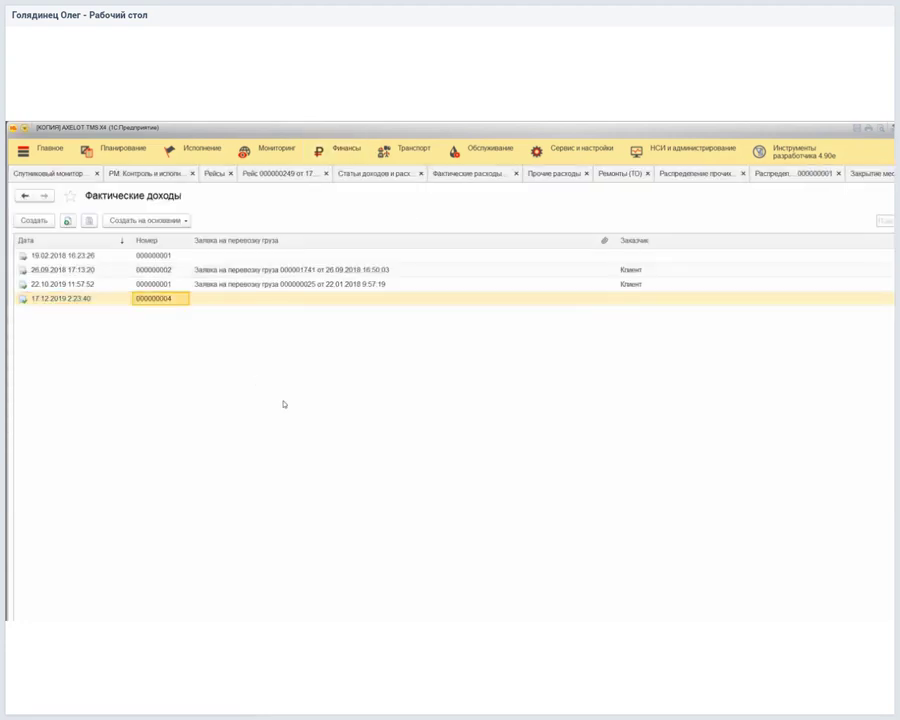
key("Return")
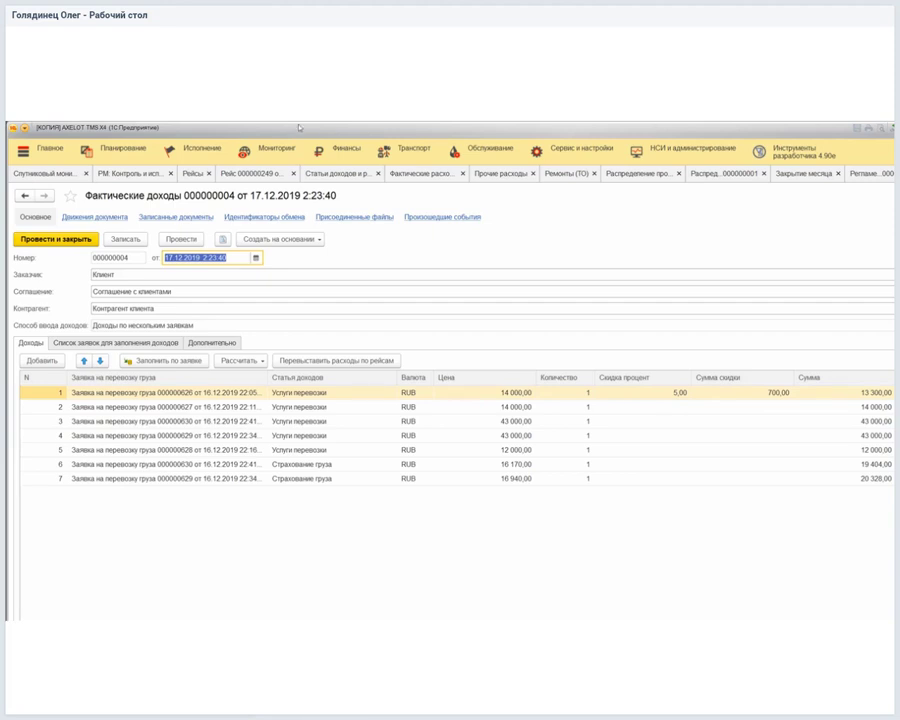
Open the partner settlements workplace and view the customer invoice dated 17.12.2019 9:26:53.
left_click(626, 156)
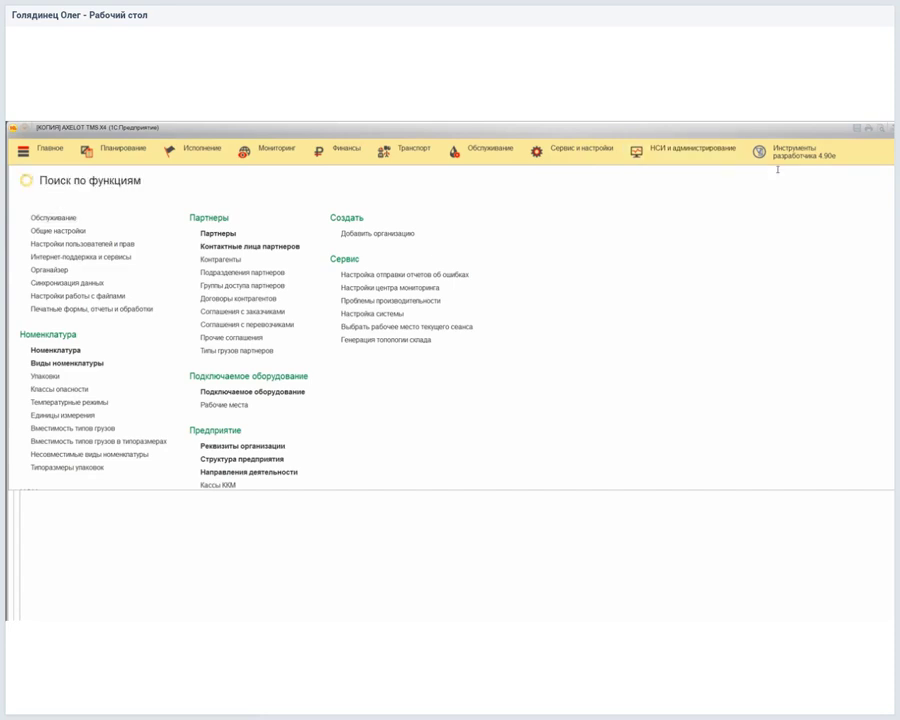
left_click(280, 256)
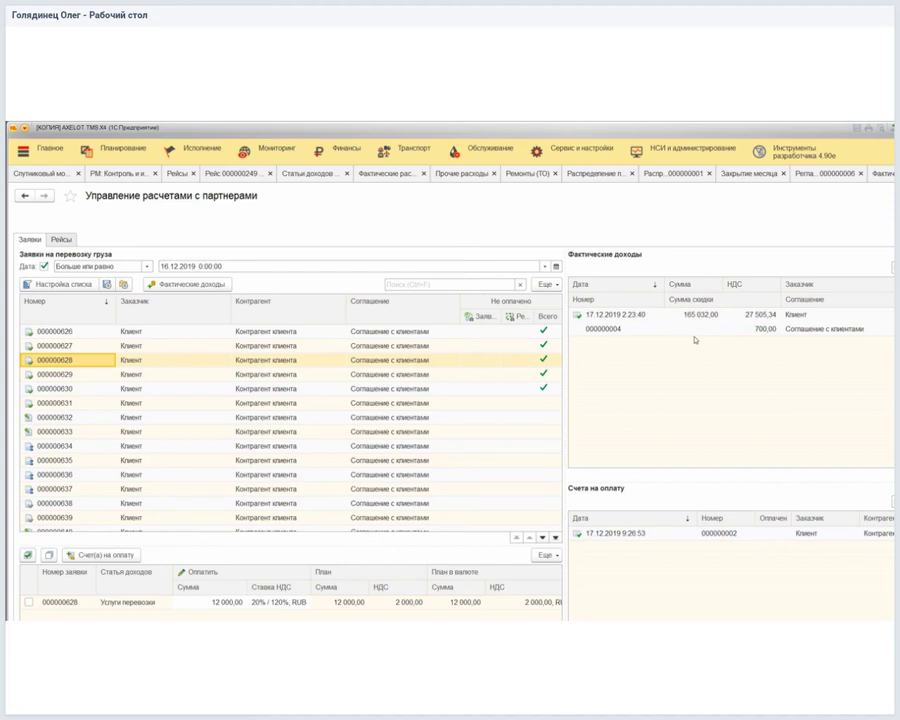
double_click(600, 533)
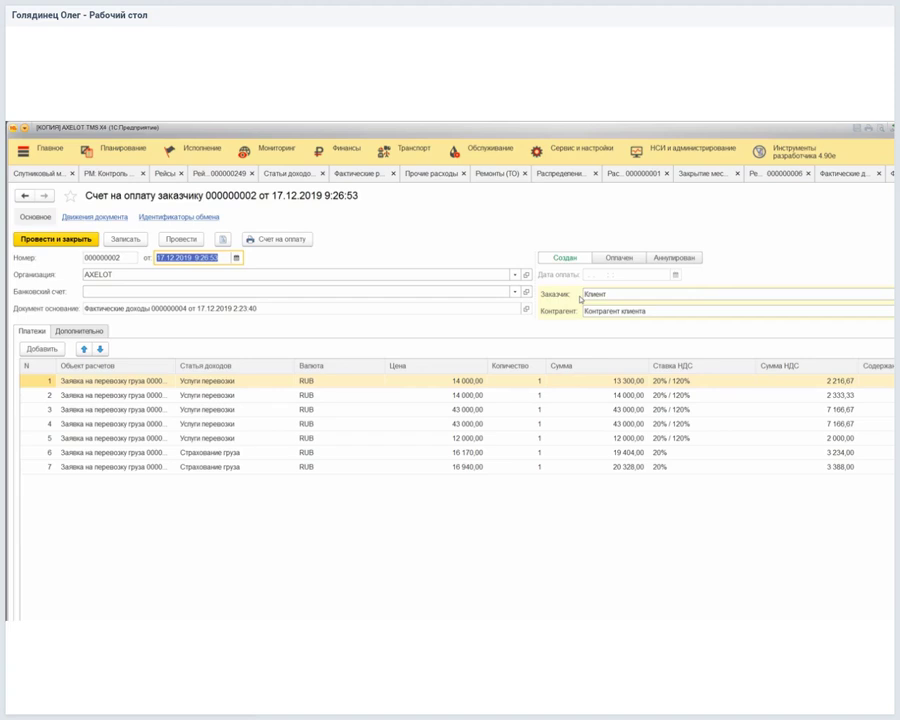
Close the invoice, income, expense, month-closing, distribution, repairs and trip list views, keeping Статьи доходов и расходов open.
left_click(884, 173)
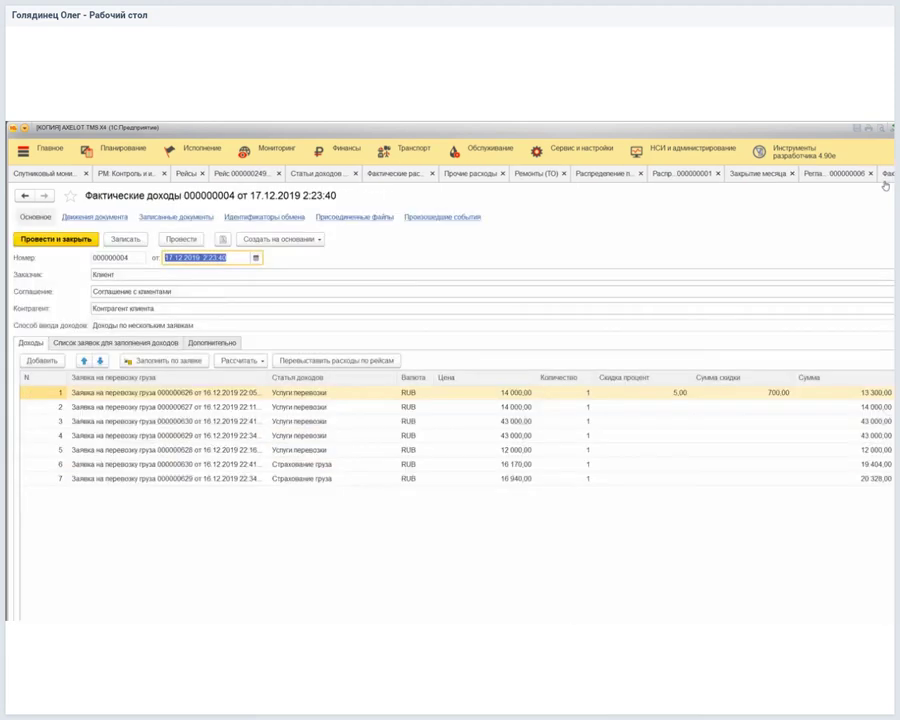
left_click(884, 186)
left_click(884, 186)
left_click(884, 186)
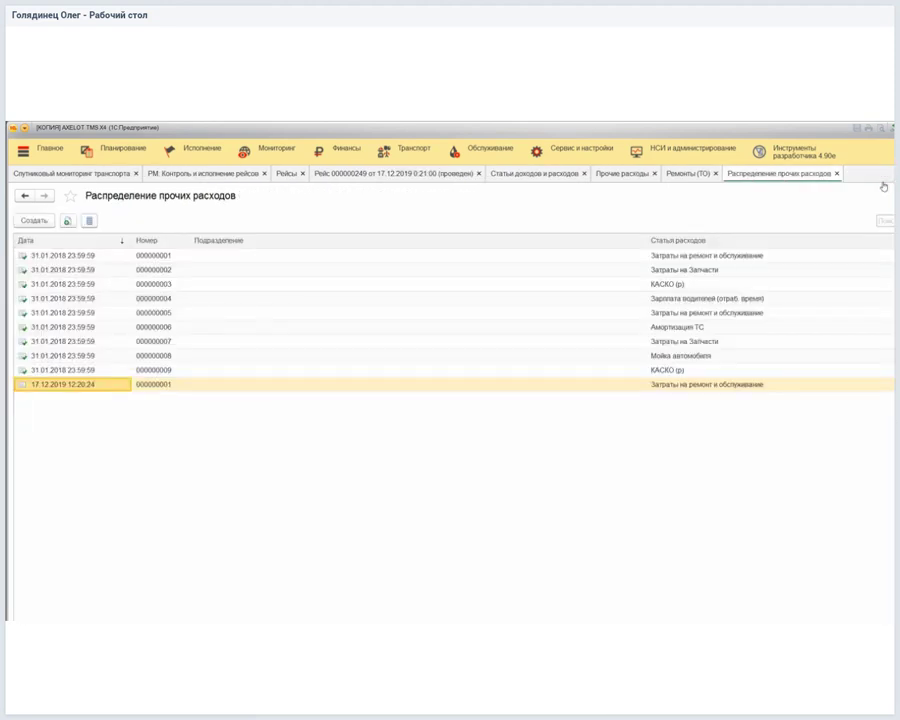
left_click(884, 187)
left_click(884, 187)
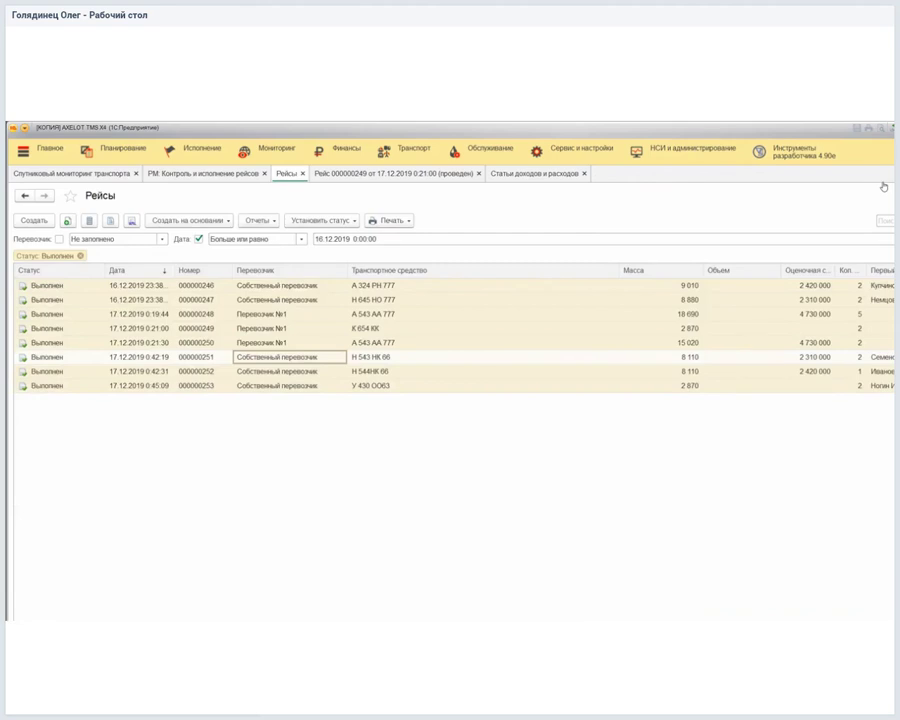
left_click(884, 187)
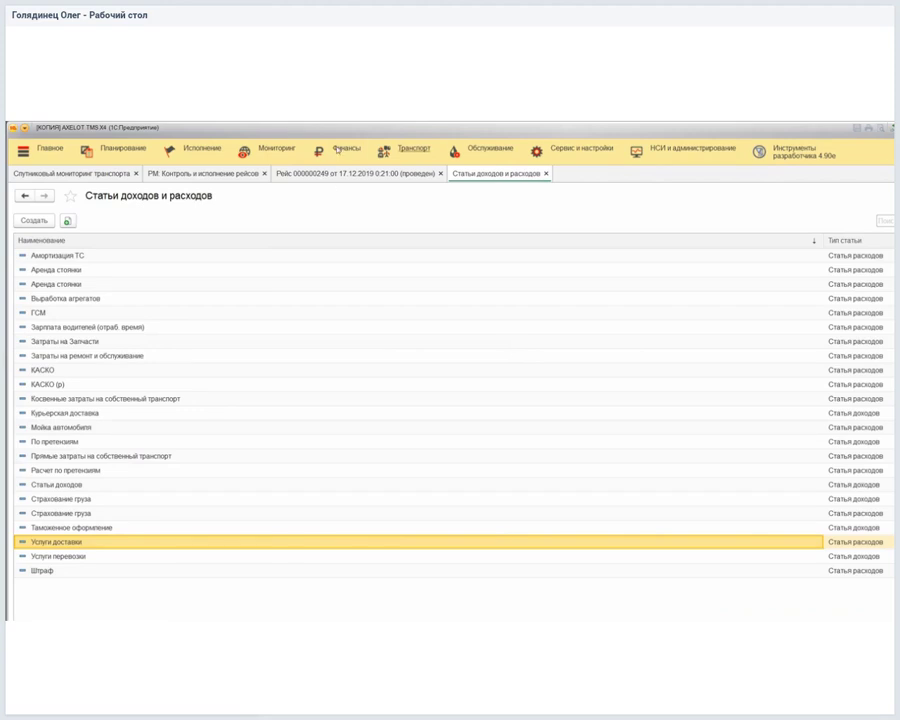
Open the Соболь В323УУ vehicle from the vehicle list and view its Промтоварный фургон (1тн) type settings.
left_click(405, 149)
left_click(76, 230)
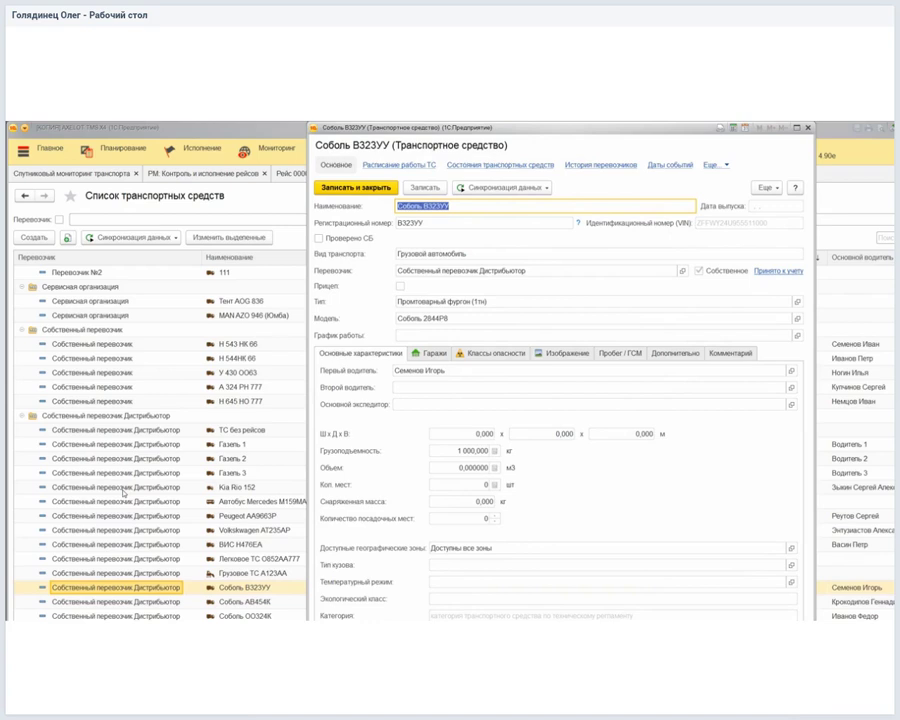
left_click(360, 300)
key("shift+F4")
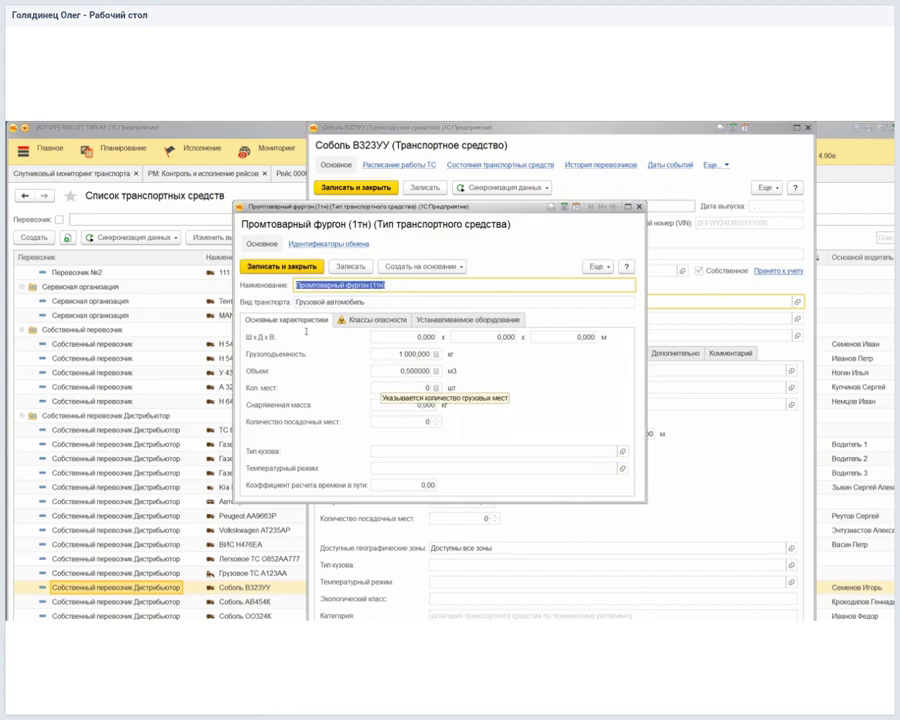
key("Escape")
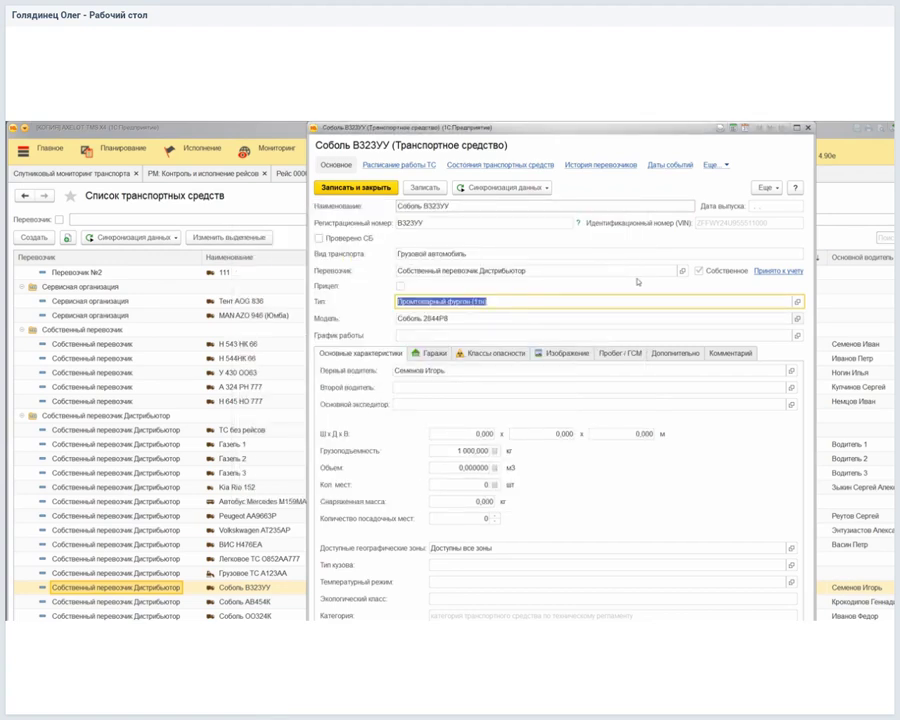
Review the Соболь 2844Р8 model's Плановый maintenance norm and the vehicle's mileage and fuel data, and close the vehicle card.
key("Tab")
key("shift+F4")
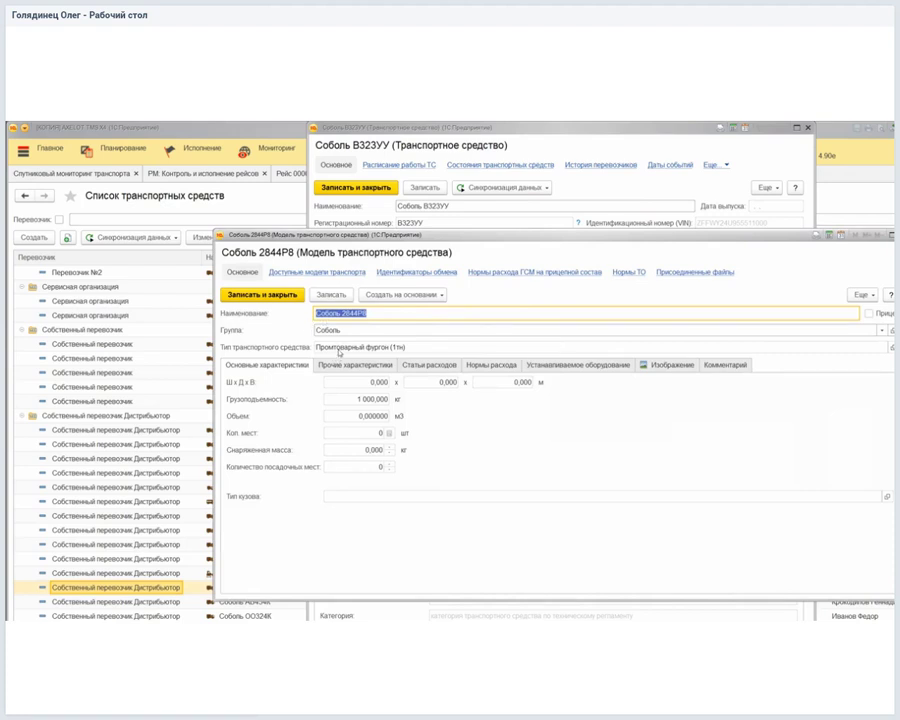
key("ctrl+Page_Down")
key("ctrl+Page_Down")
key("ctrl+Page_Down")
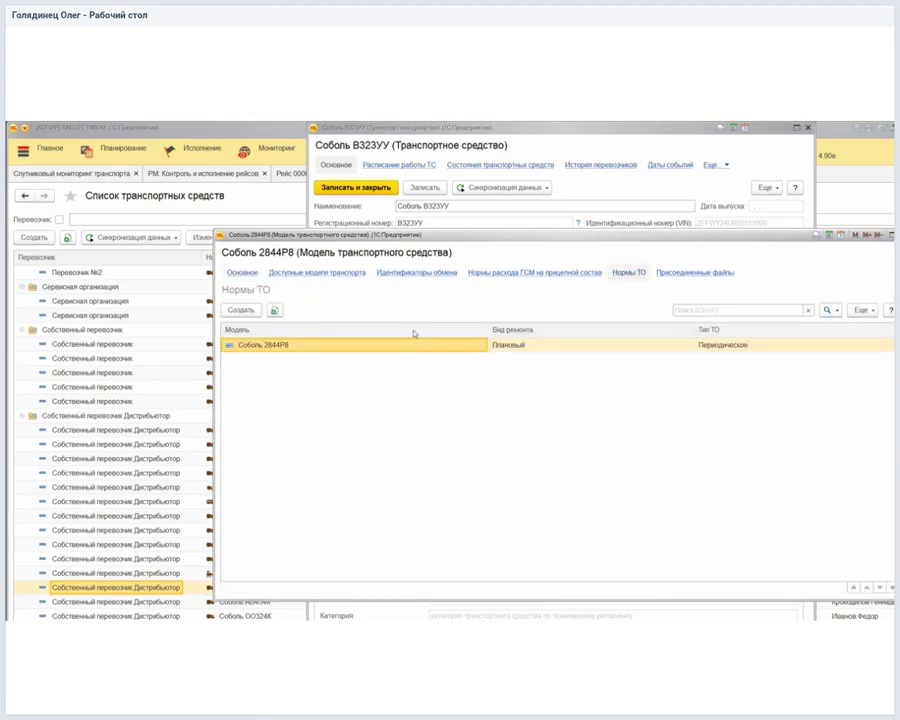
key("Return")
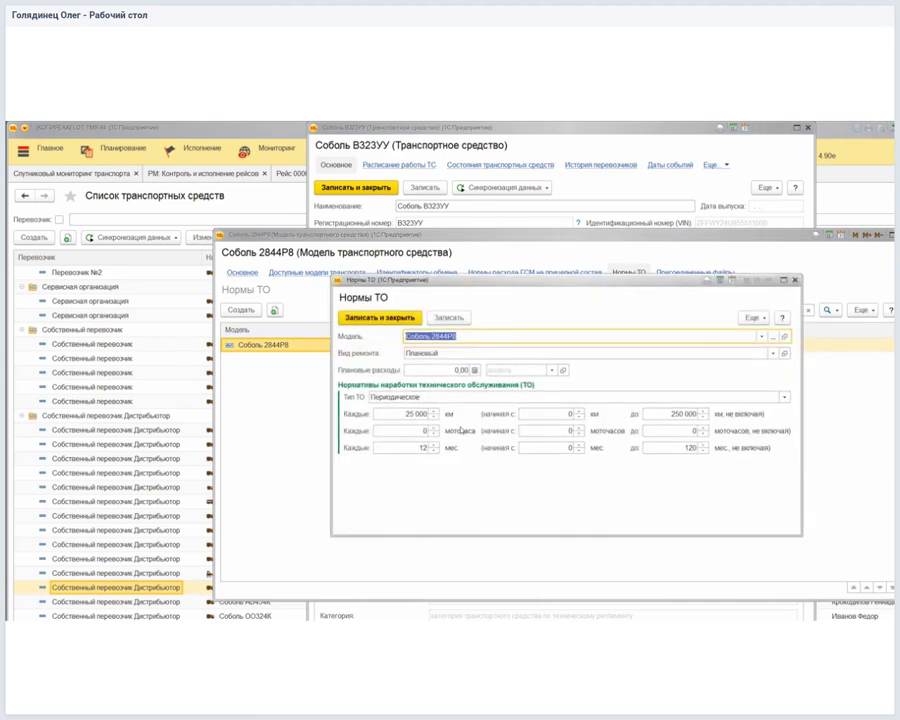
key("Escape")
key("Escape")
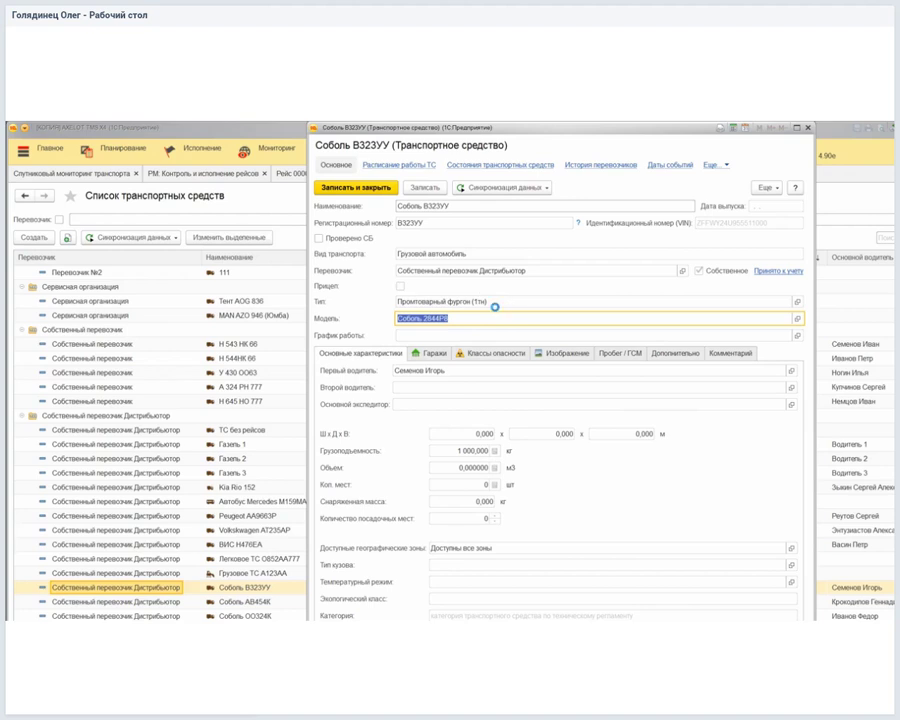
left_click(620, 353)
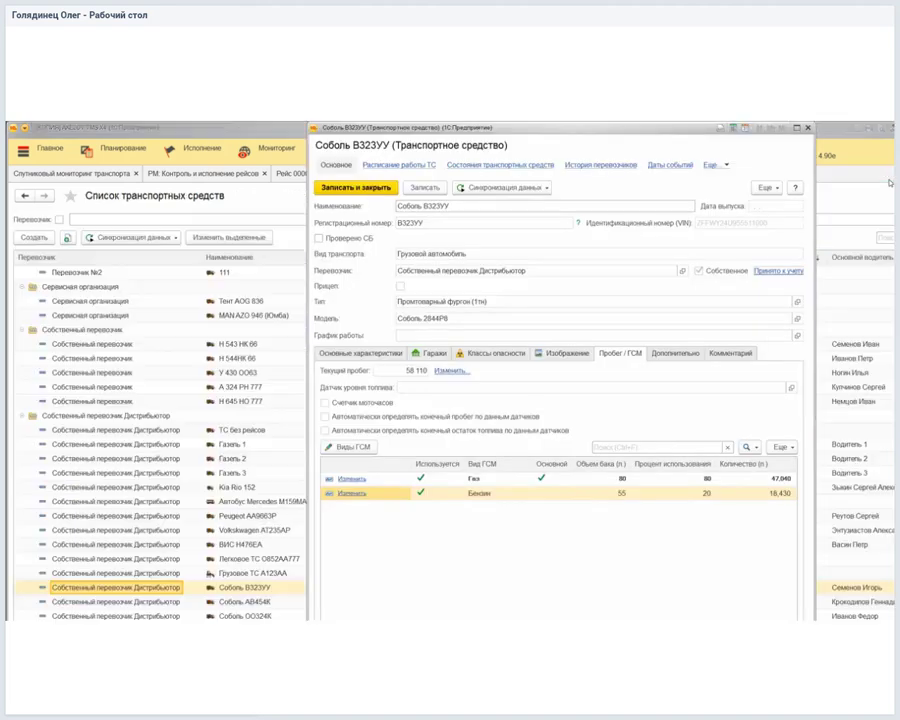
key("Escape")
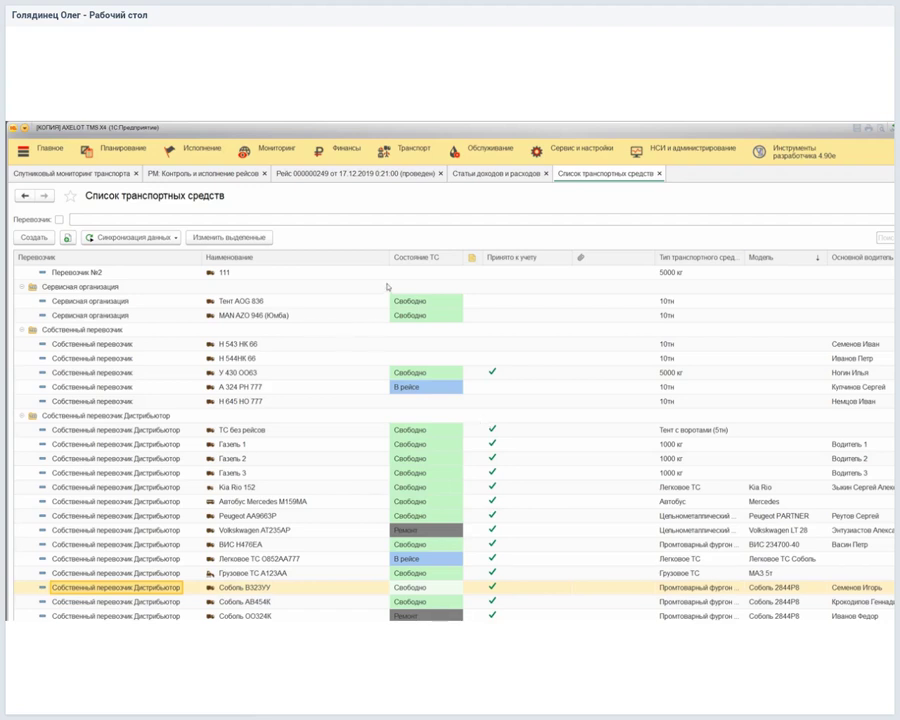
Open the list of vehicle and driver documents and view the driver's licence valid from 23.02.2015.
left_click(489, 148)
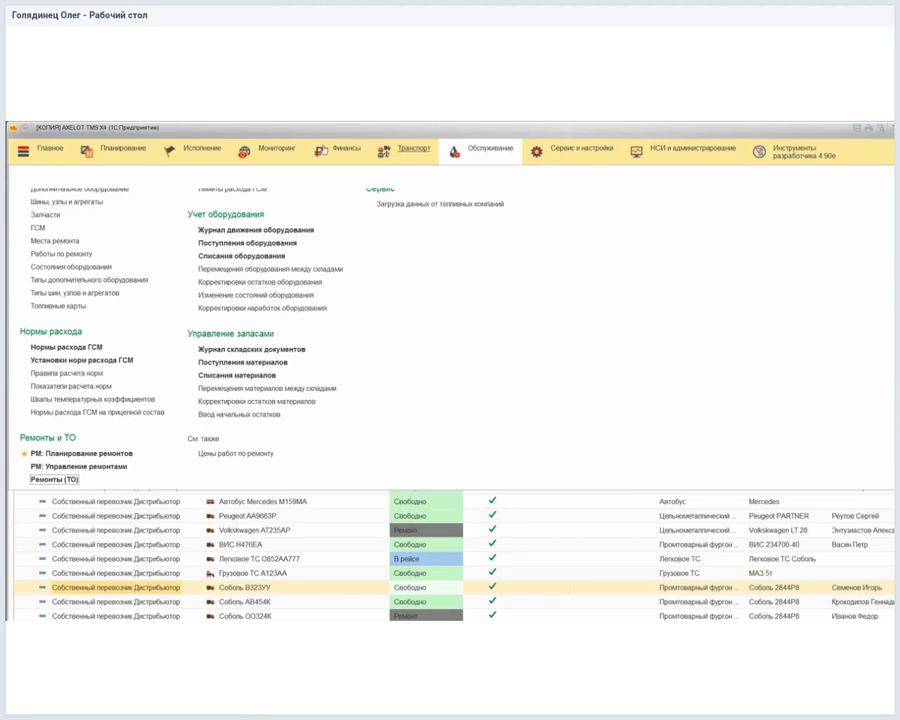
left_click(410, 148)
left_click(214, 340)
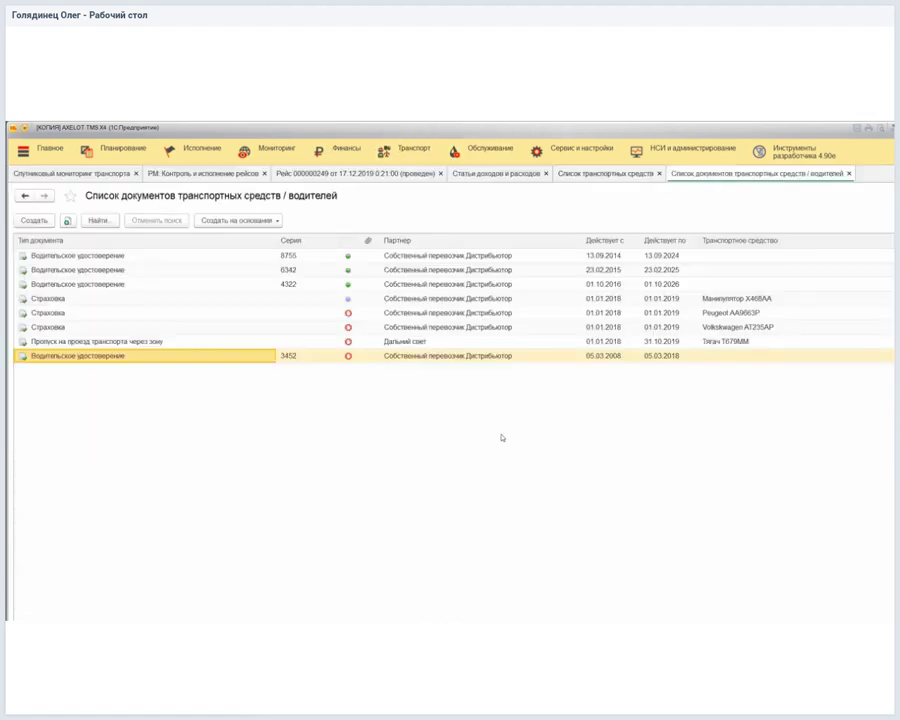
double_click(75, 269)
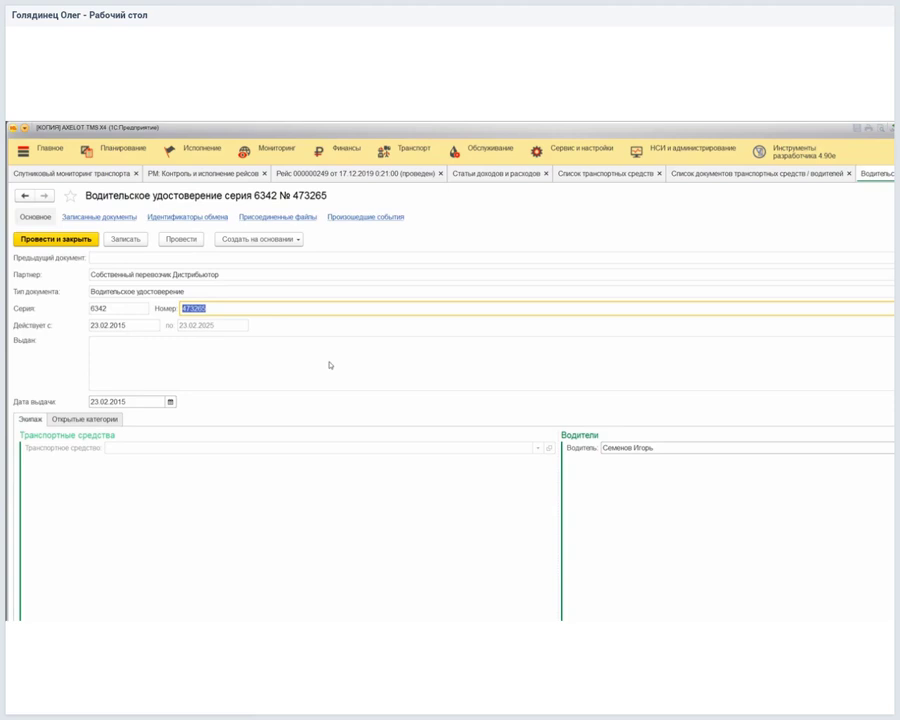
key("Escape")
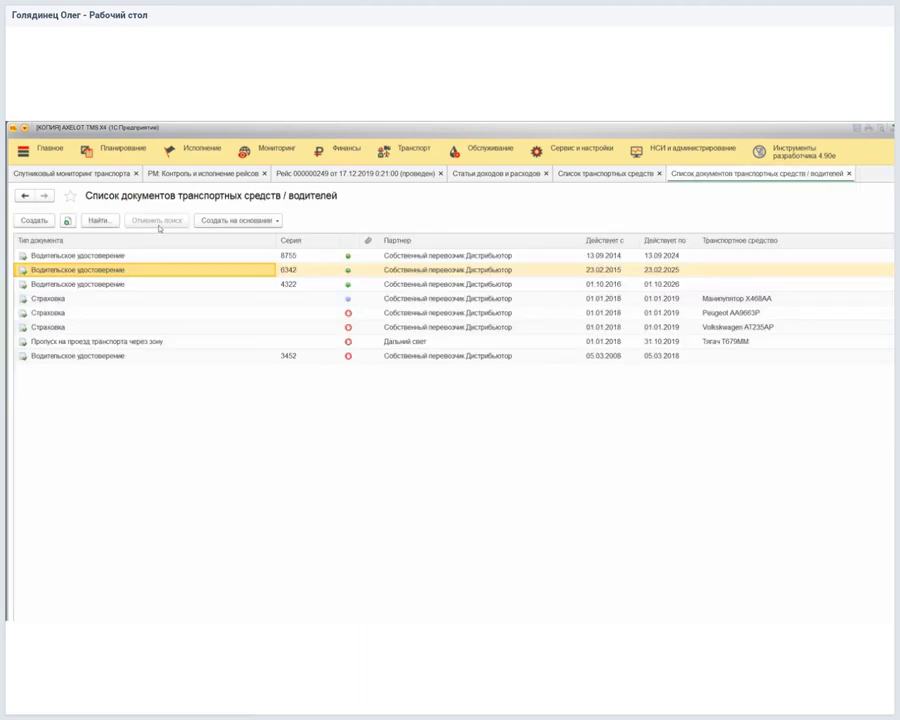
Examine the document type options available for a new vehicle or driver document, and close the forms without saving.
left_click(34, 218)
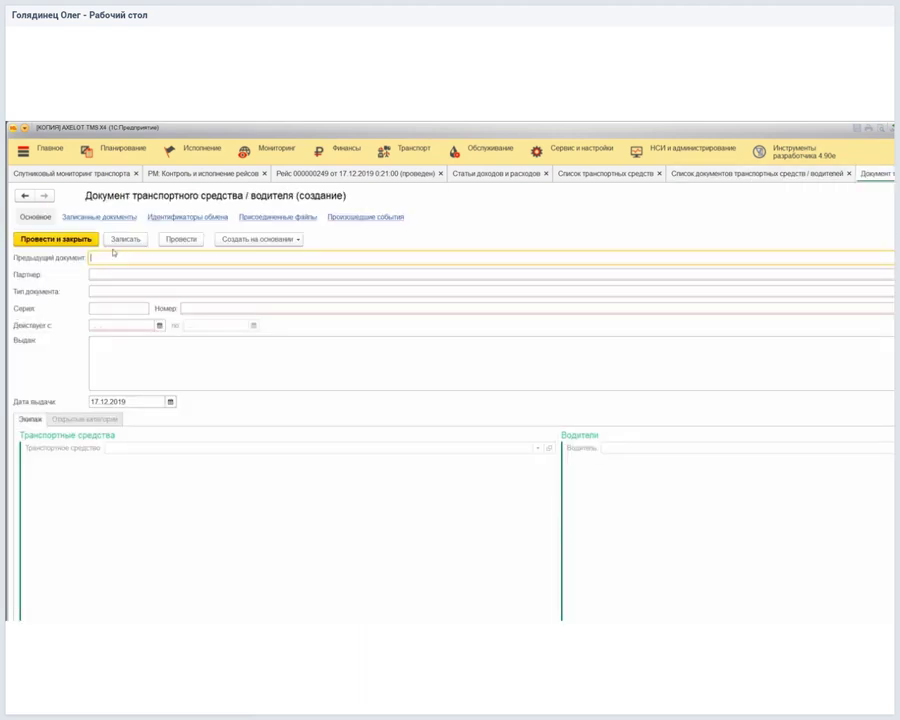
left_click(118, 290)
key("F4")
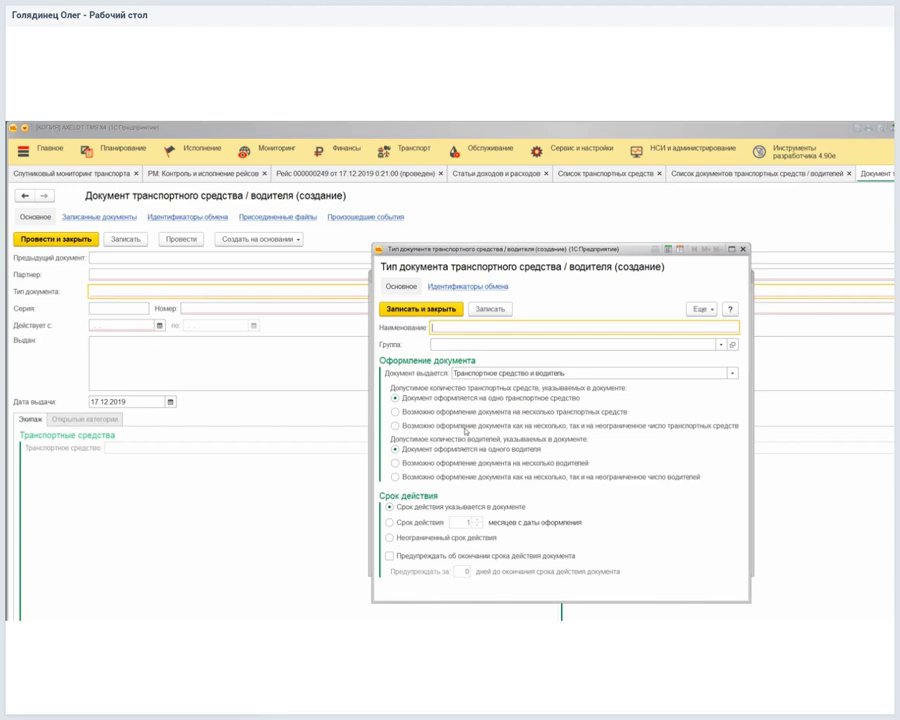
key("Escape")
key("Escape")
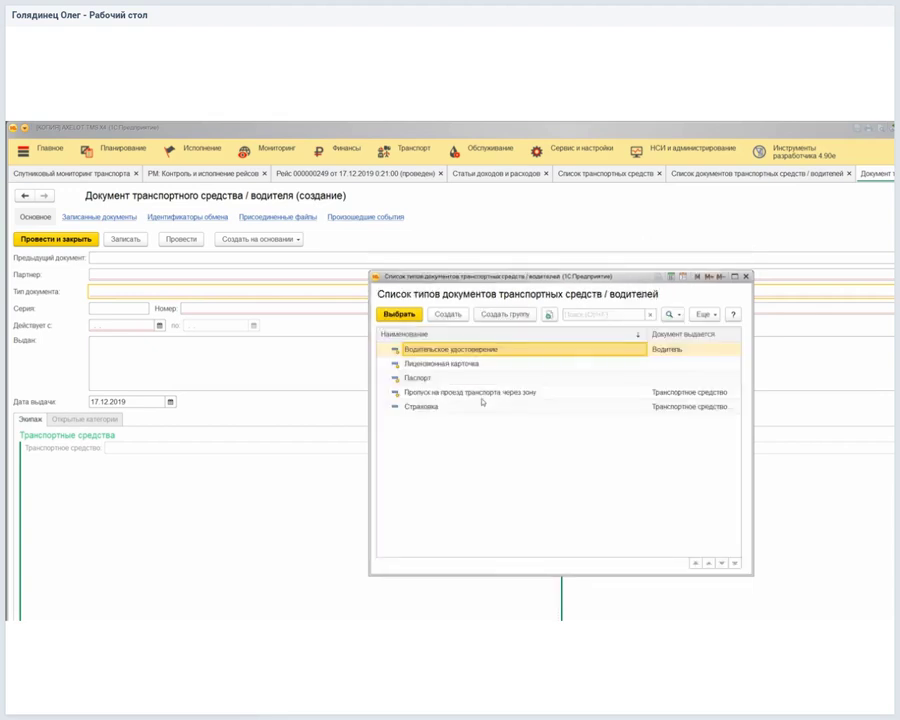
key("Escape")
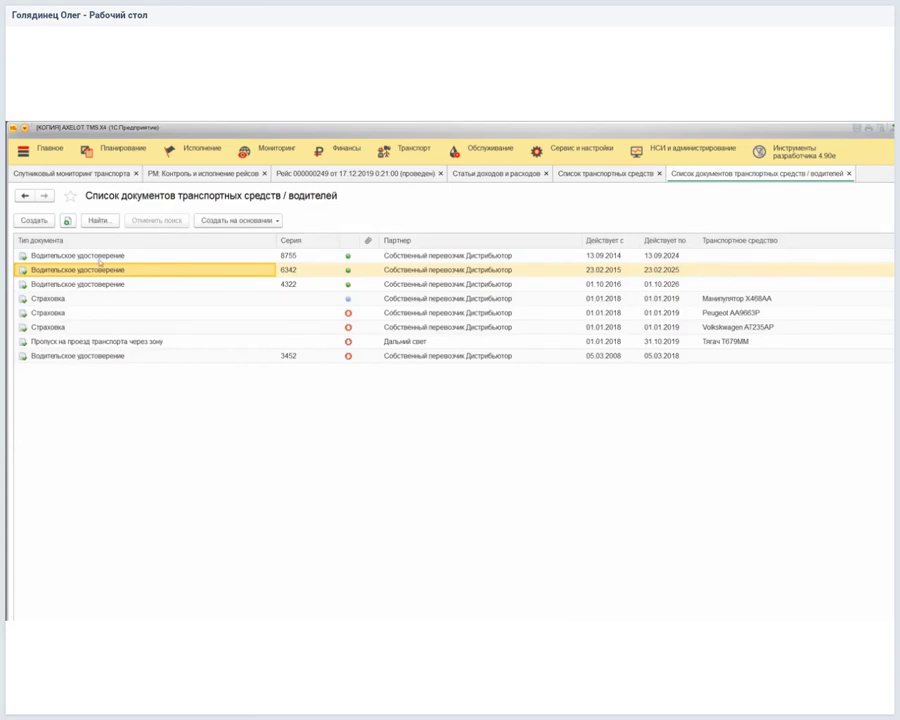
key("Down")
key("Down")
key("Down")
key("Down")
key("Return")
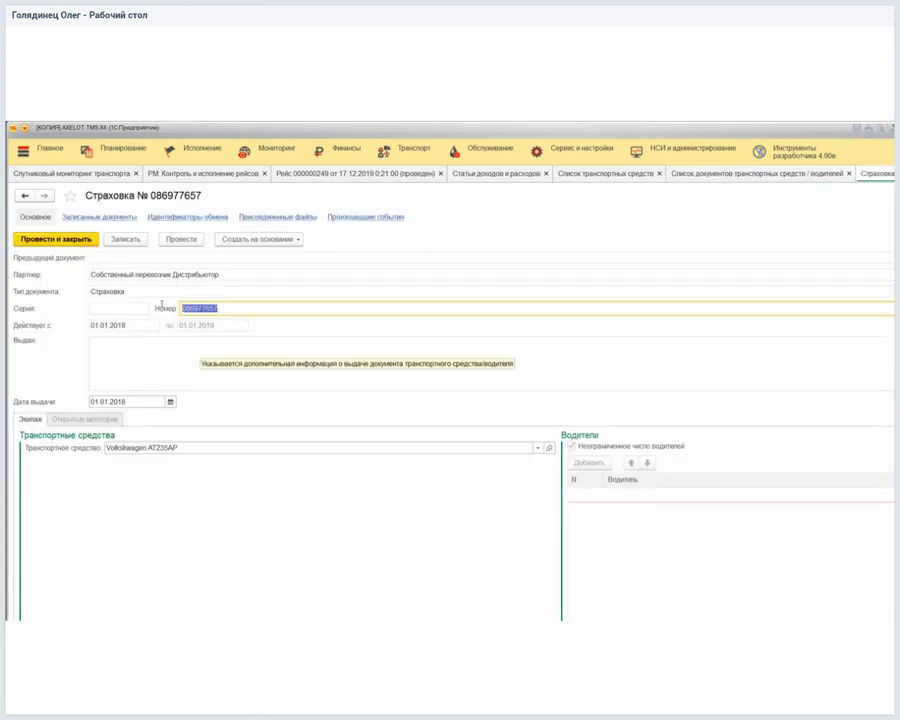
key("Escape")
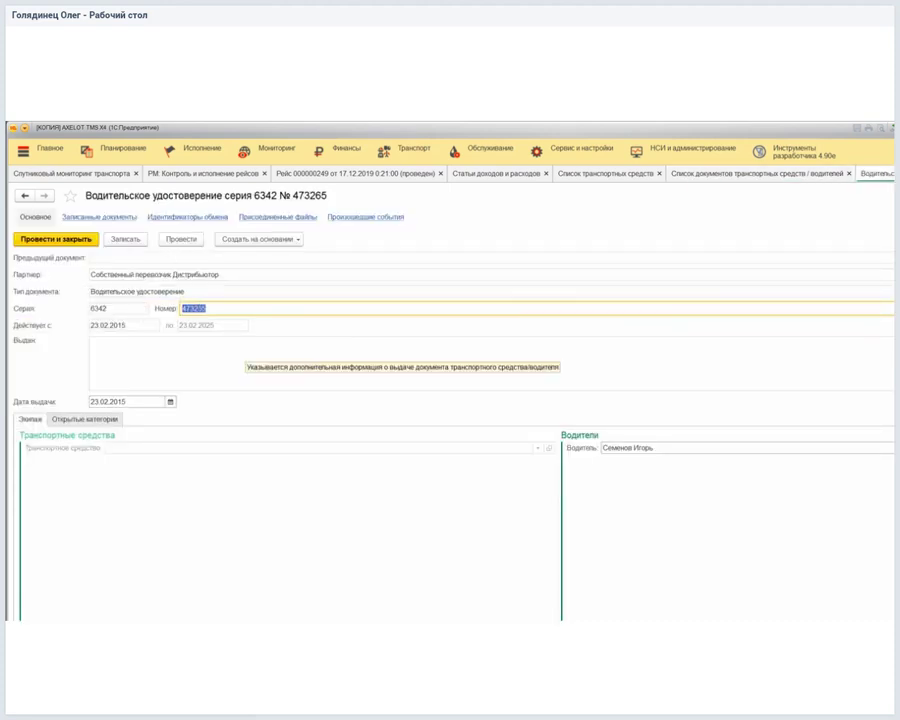
key("Escape")
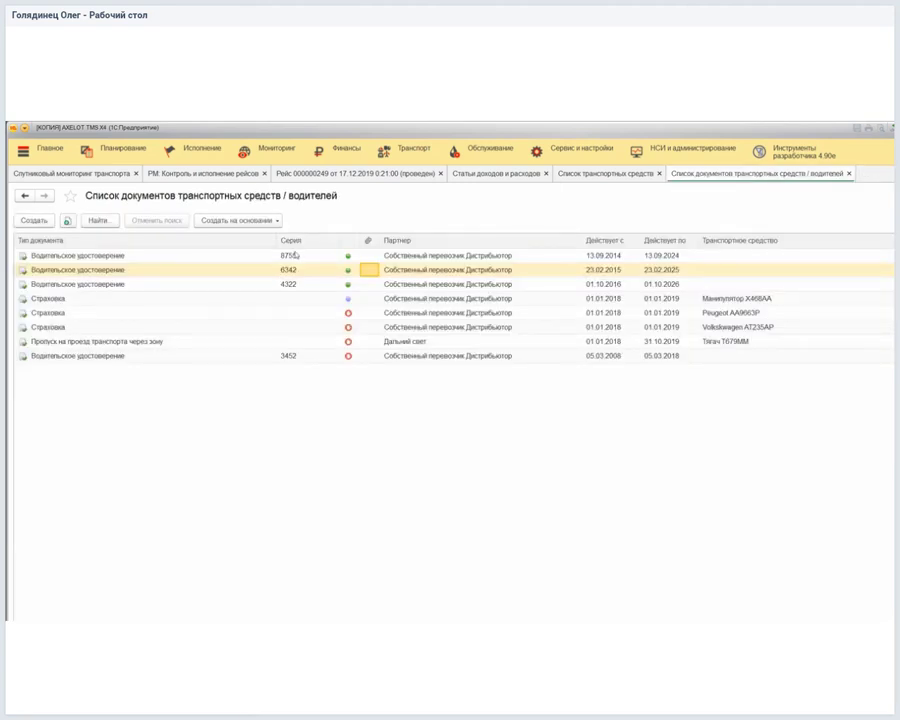
Check the validity period and expiry warning settings of the Водительское удостоверение document type from the licence valid from 23.02.2015.
key("Left")
key("Return")
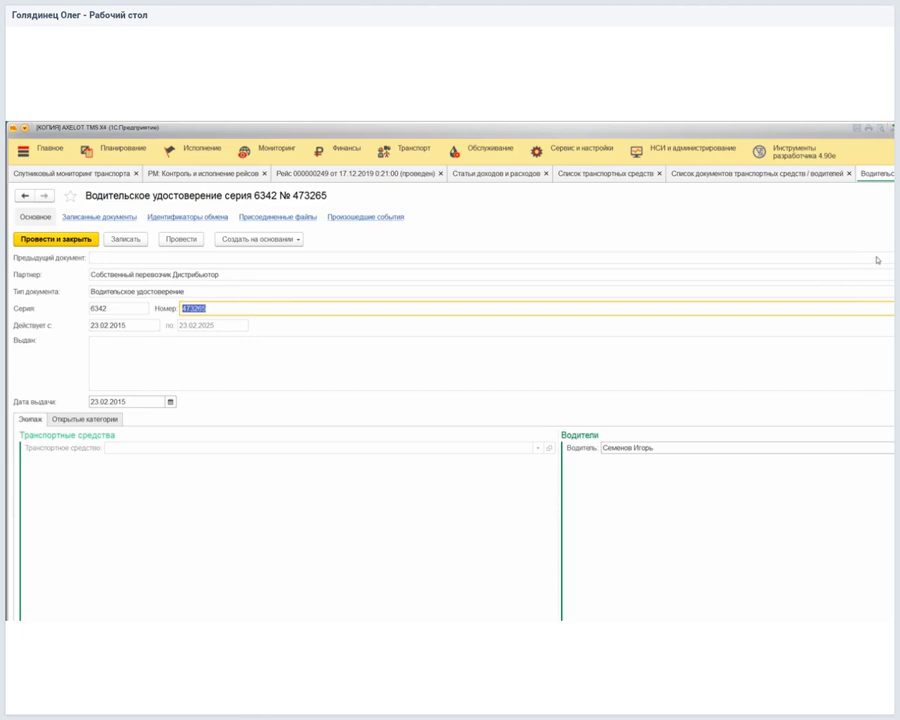
key("shift+Tab")
key("shift+Tab")
key("shift+F4")
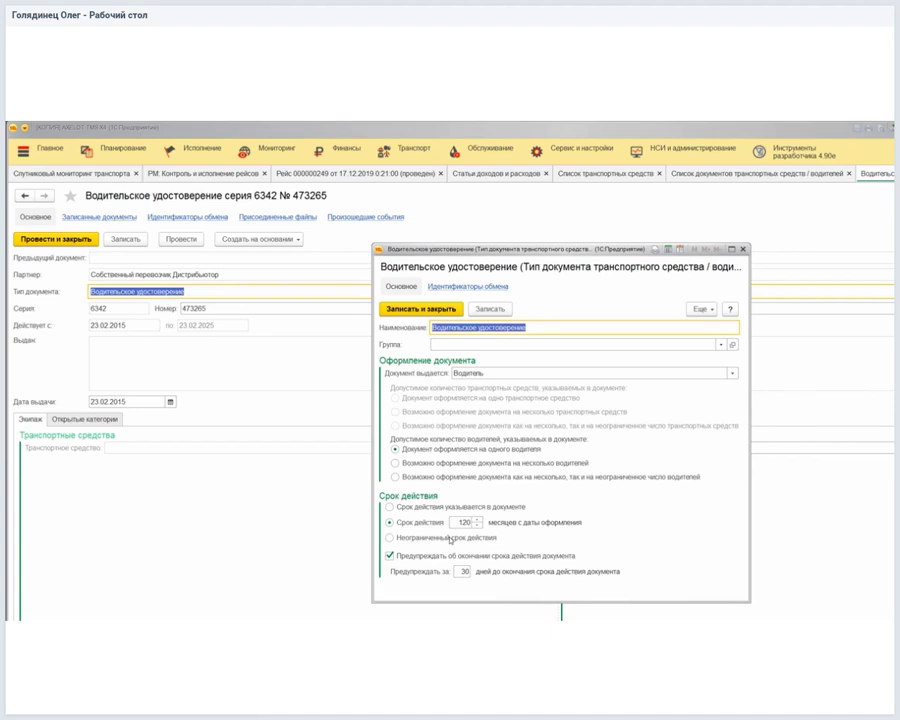
key("Escape")
key("Escape")
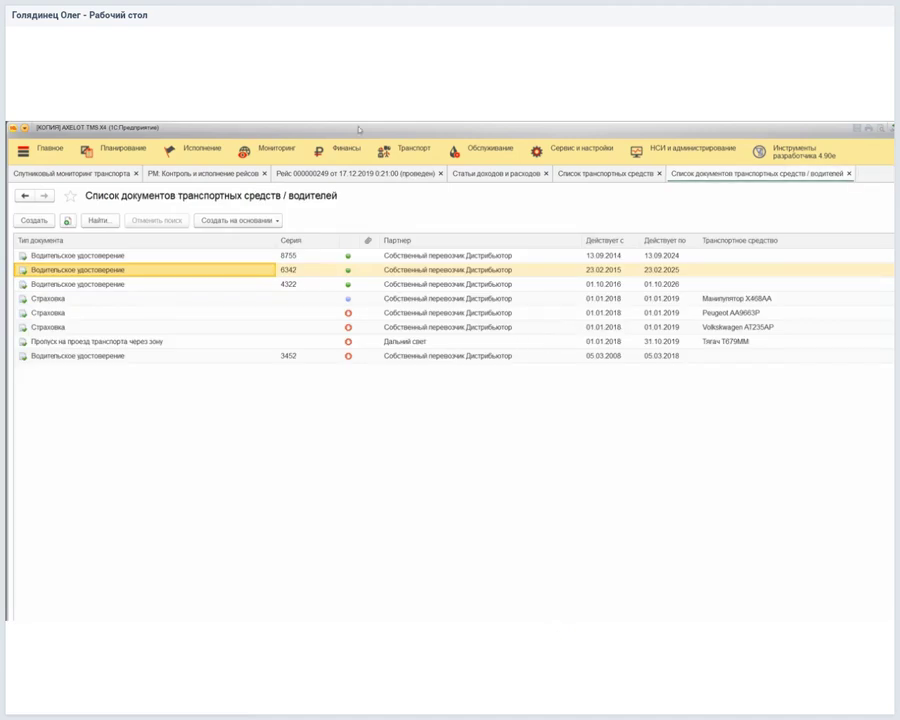
View the equipment receipt dated 25.02.2018 8:09:32, and close it together with the equipment receipts list.
left_click(483, 148)
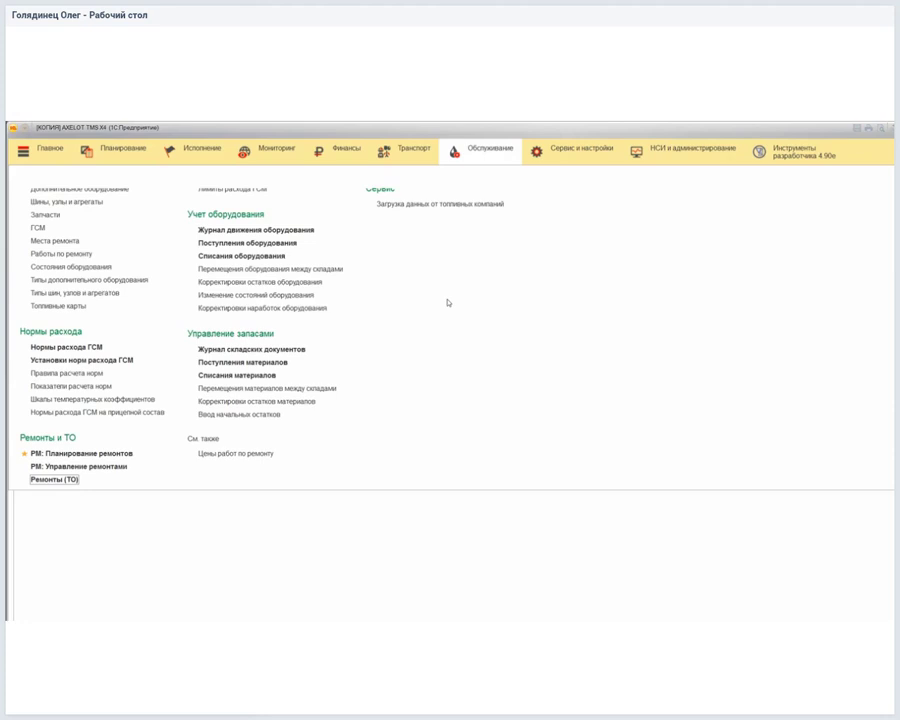
left_click(205, 243)
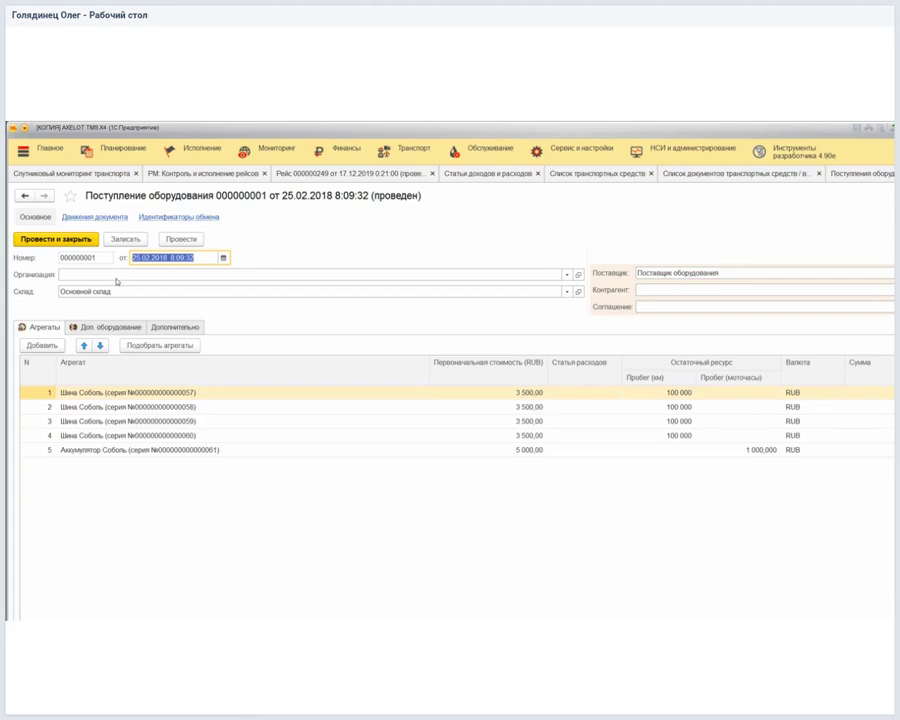
key("Escape")
key("Escape")
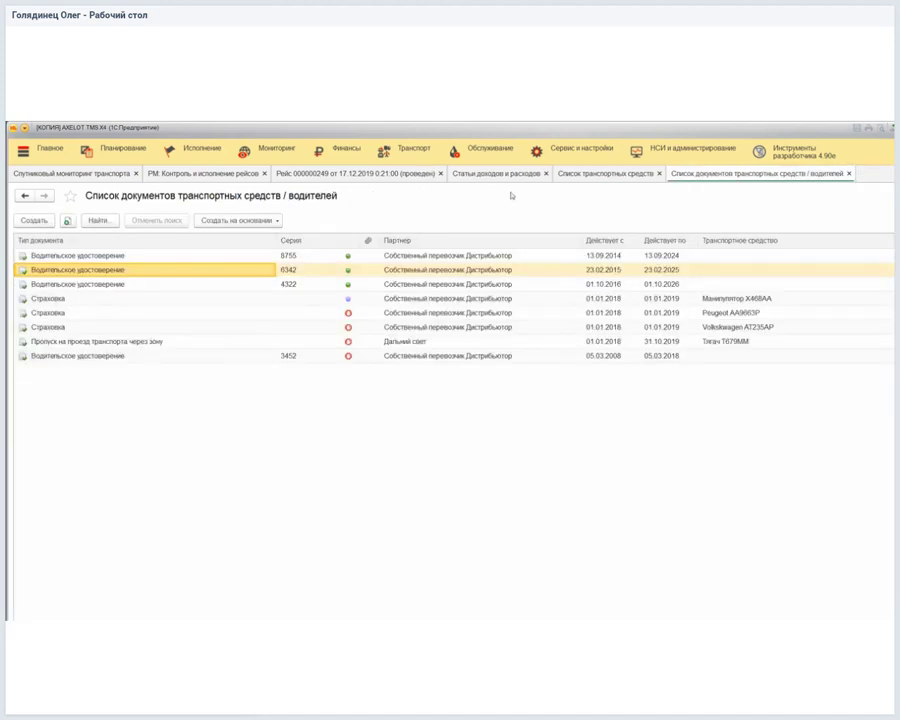
View the spare parts in the materials receipt dated 24.01.2018 12:00:00, and close the document.
left_click(470, 150)
left_click(200, 429)
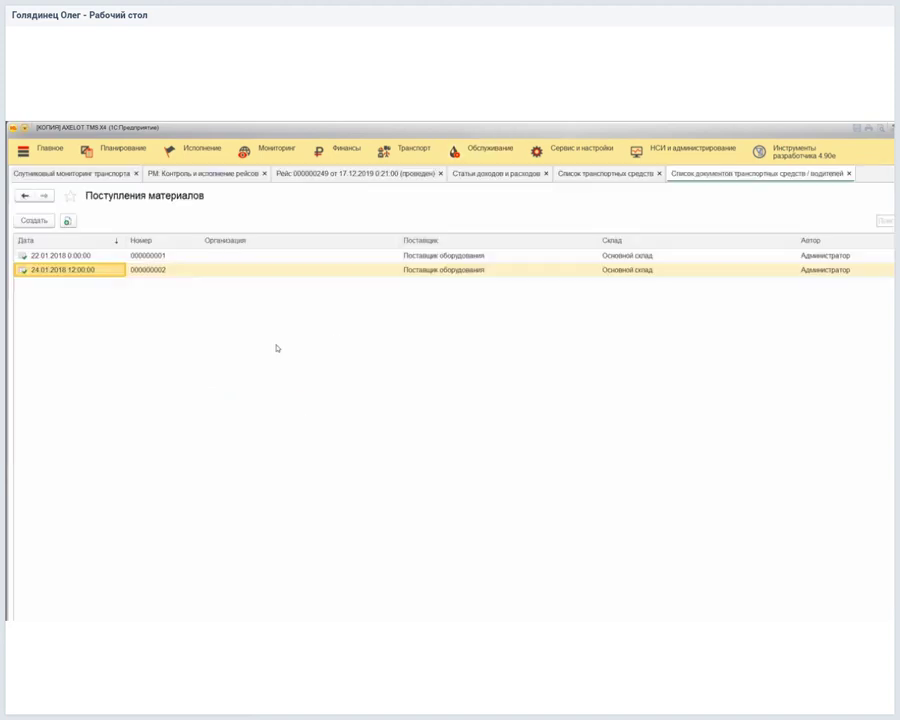
double_click(109, 270)
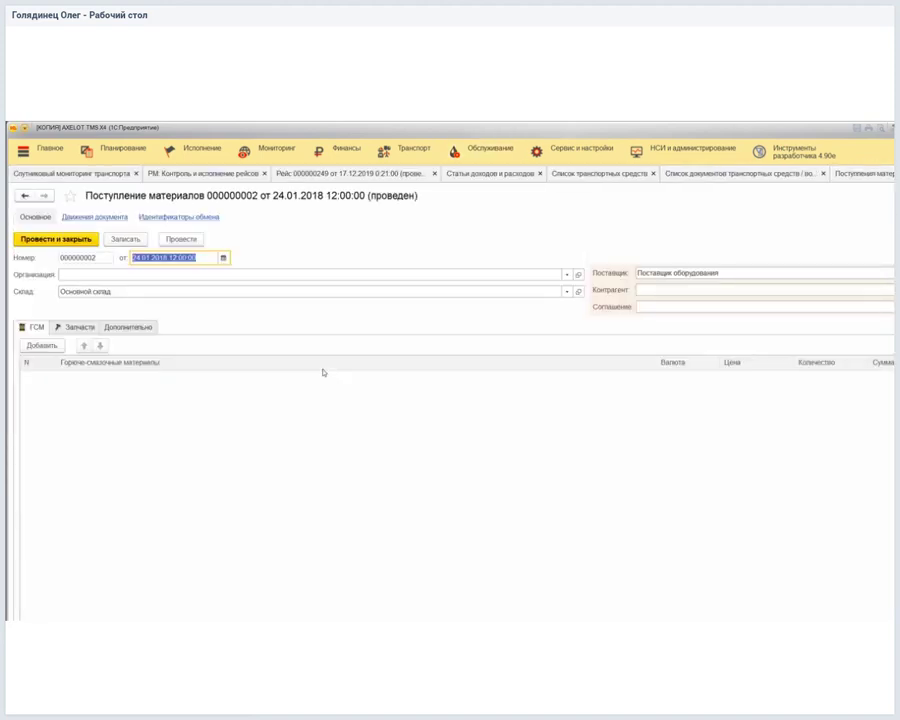
left_click(77, 327)
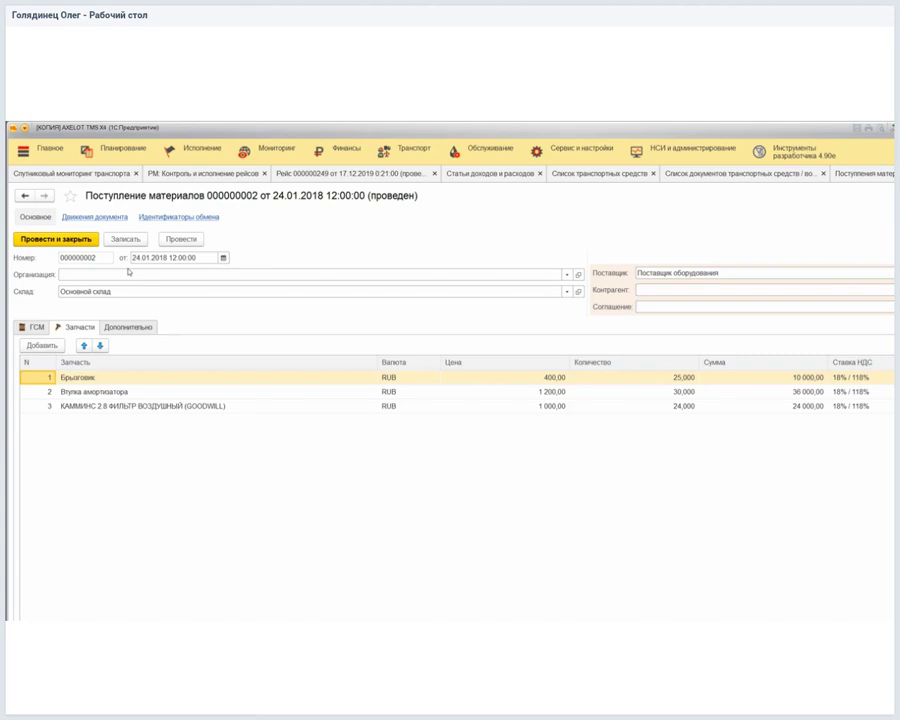
key("Escape")
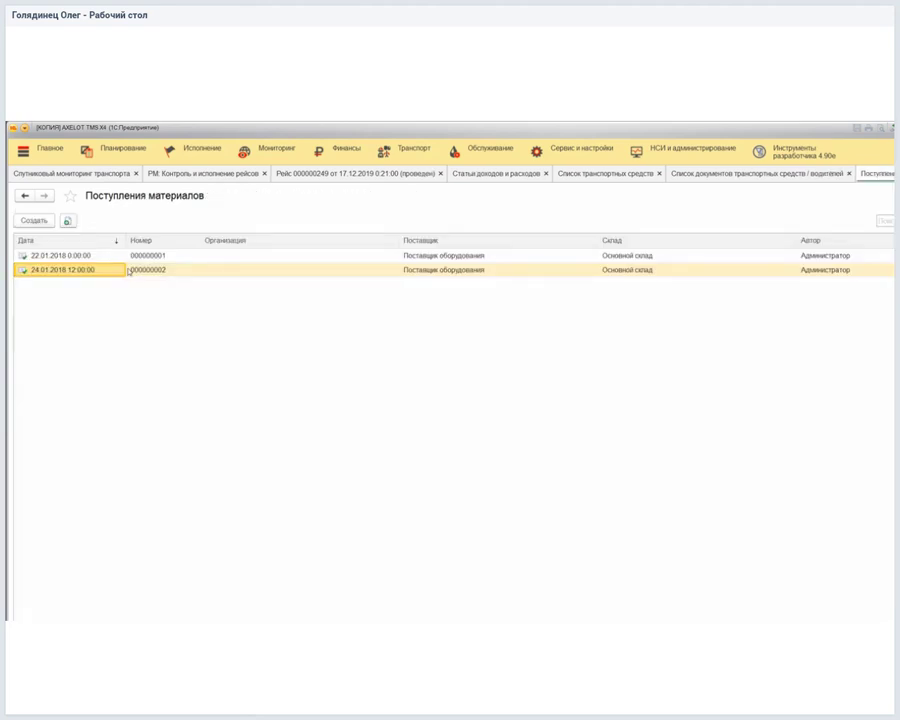
View the repair planning schedule for the Центральный склад garage, and close it.
left_click(485, 149)
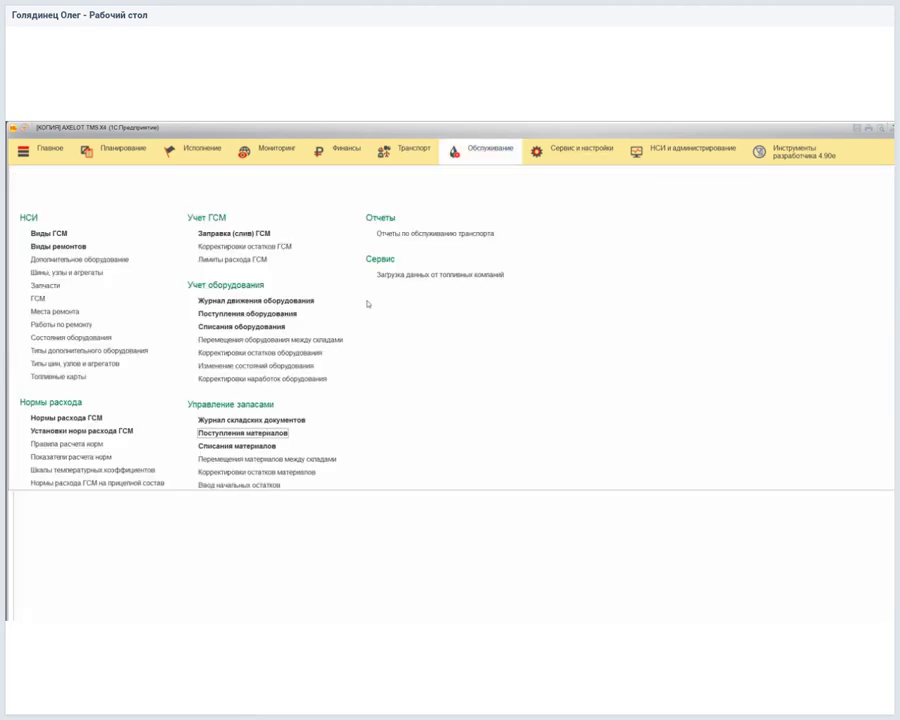
scroll(882, 262, "down", 3)
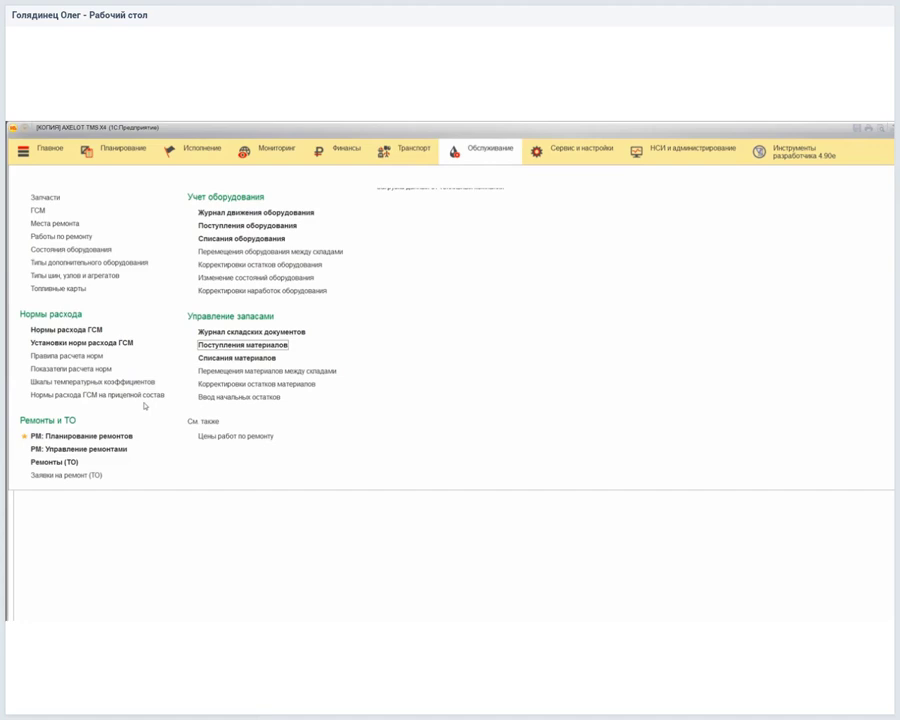
left_click(82, 436)
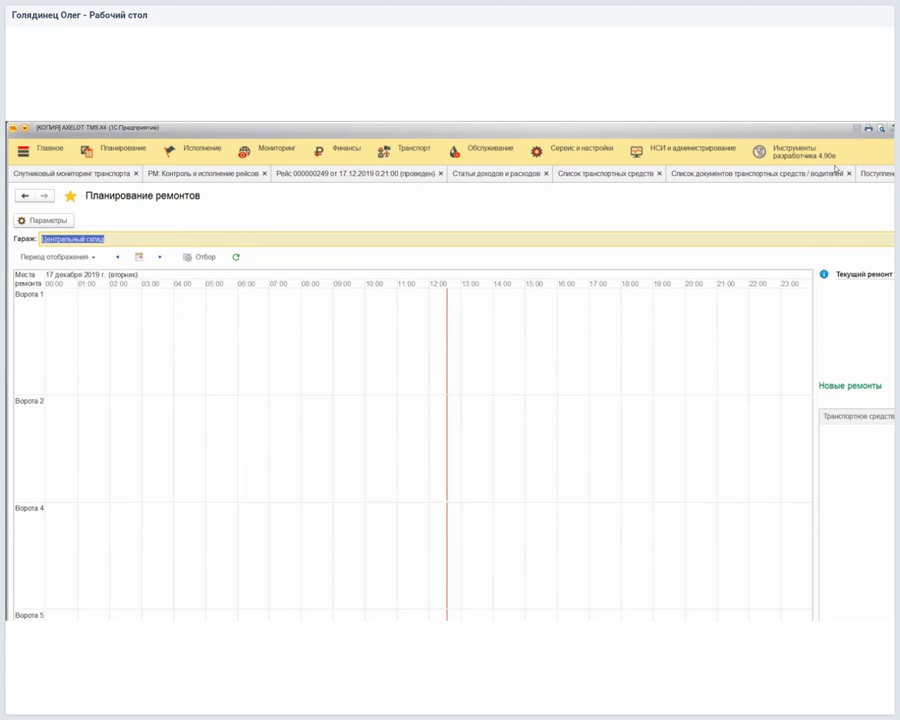
left_click(872, 173)
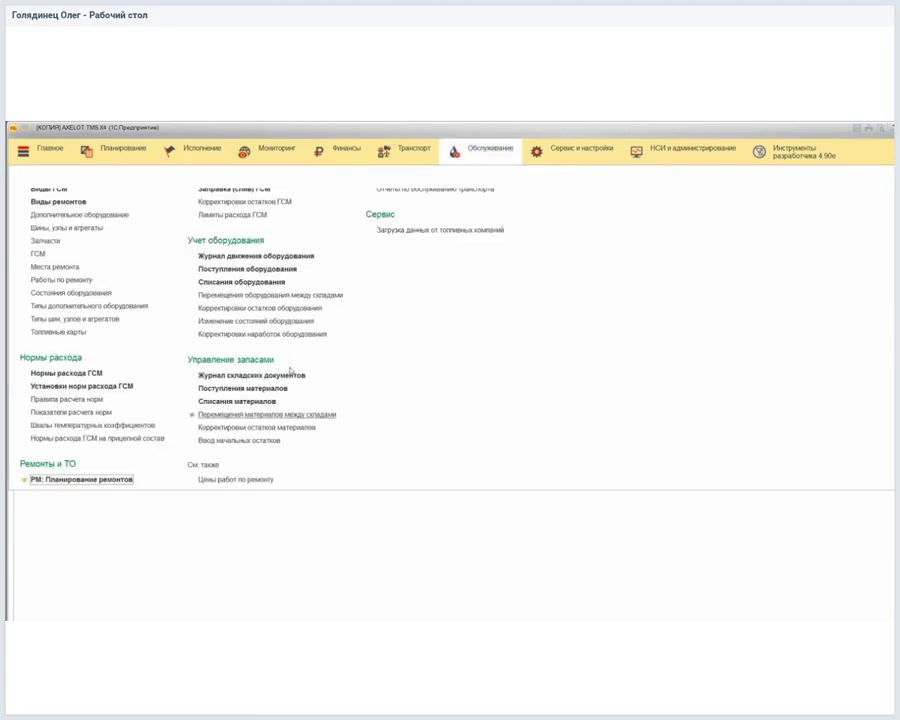
Open the repair management workspace and examine the vehicles' forecast maintenance dates and remaining mileage.
scroll(620, 182, "down", 1)
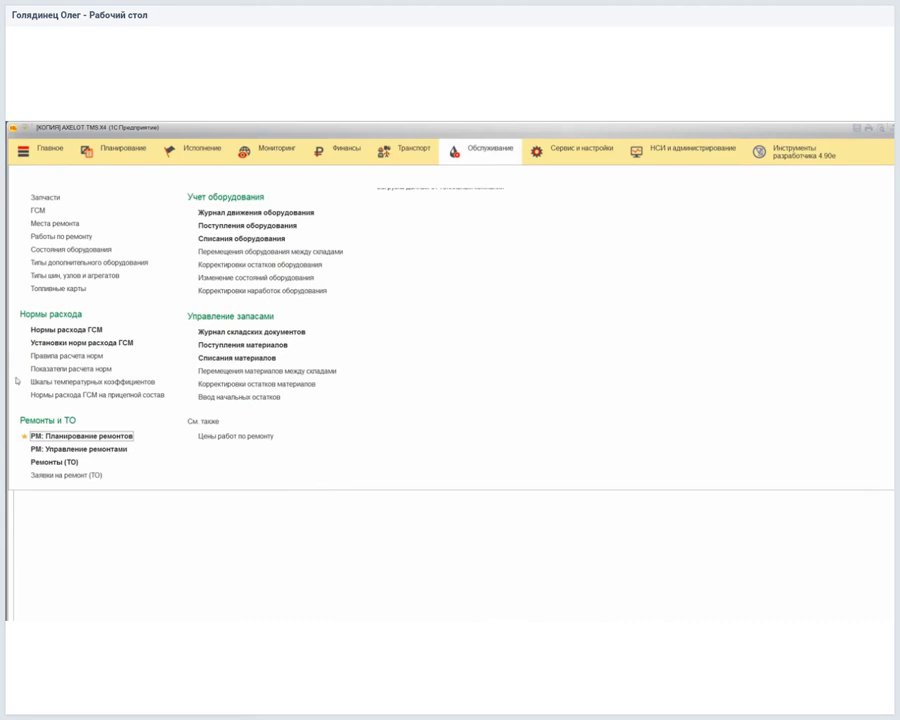
left_click(78, 449)
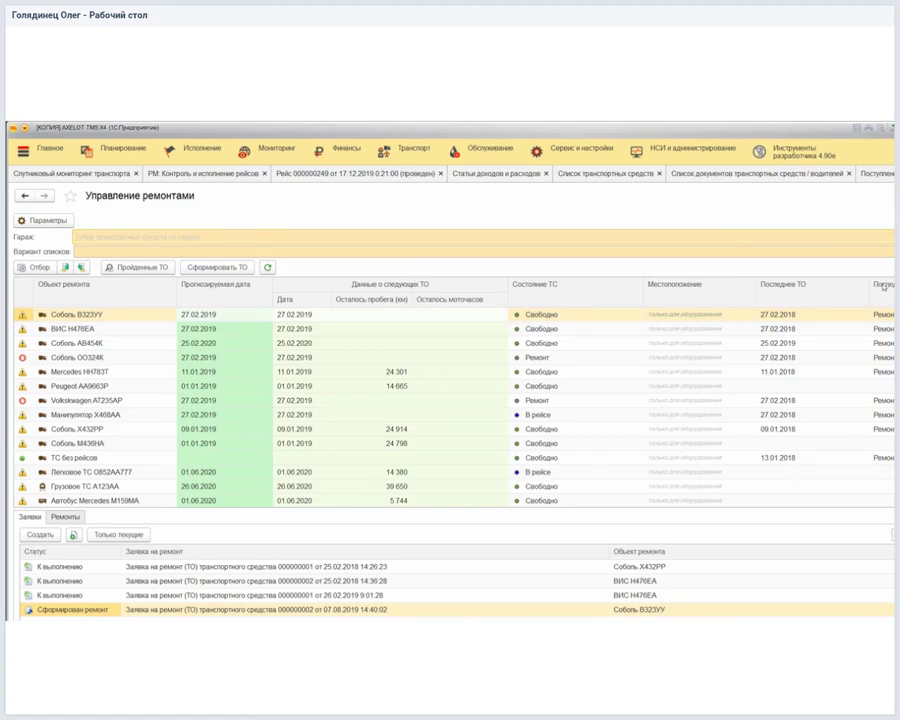
scroll(882, 294, "down", 3)
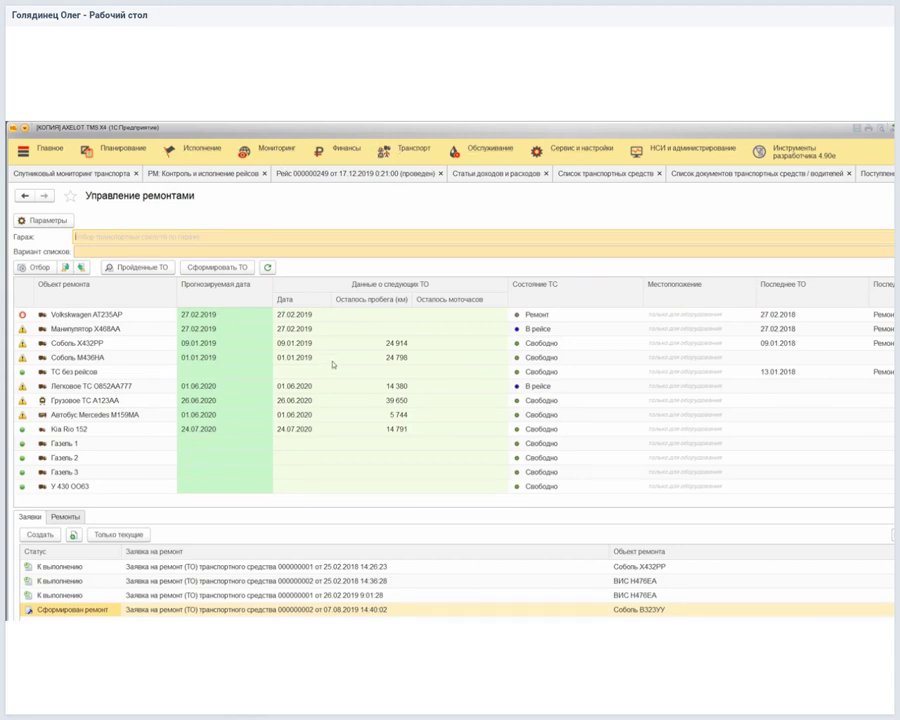
left_click(480, 148)
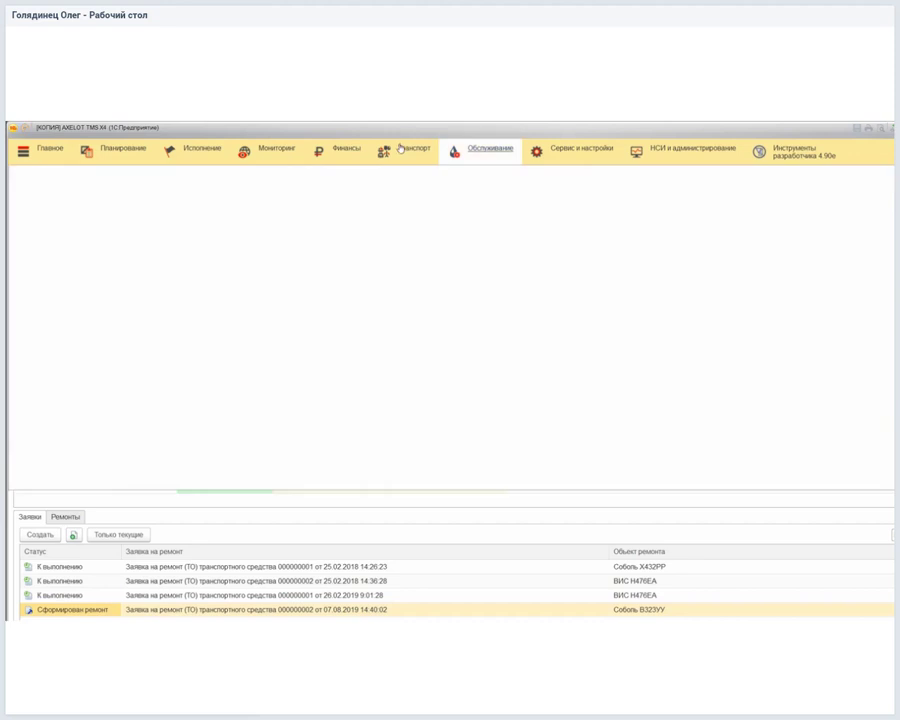
scroll(773, 245, "down", 1)
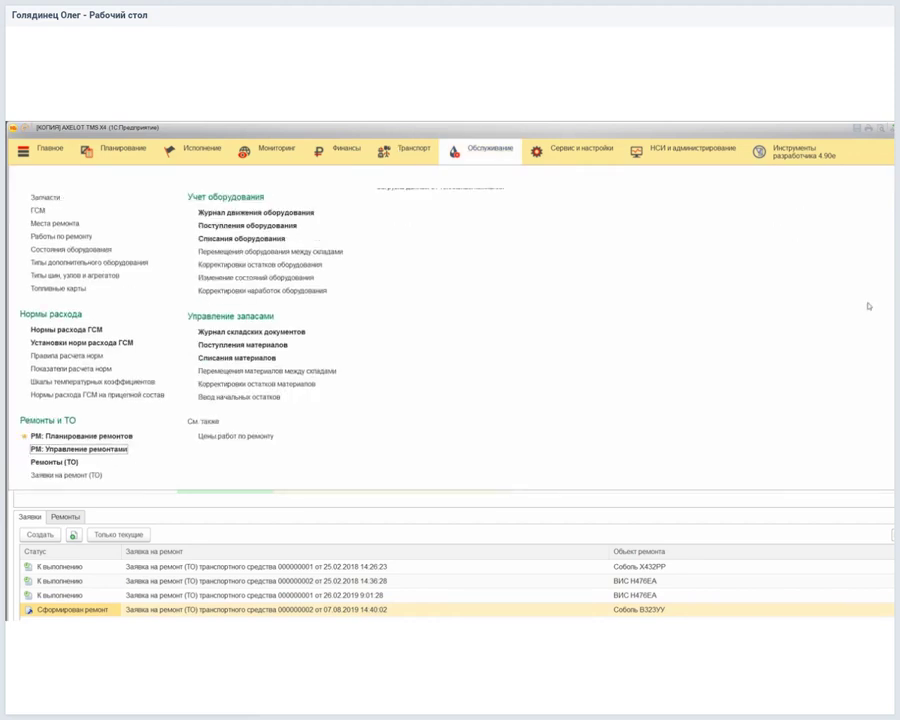
left_click(54, 462)
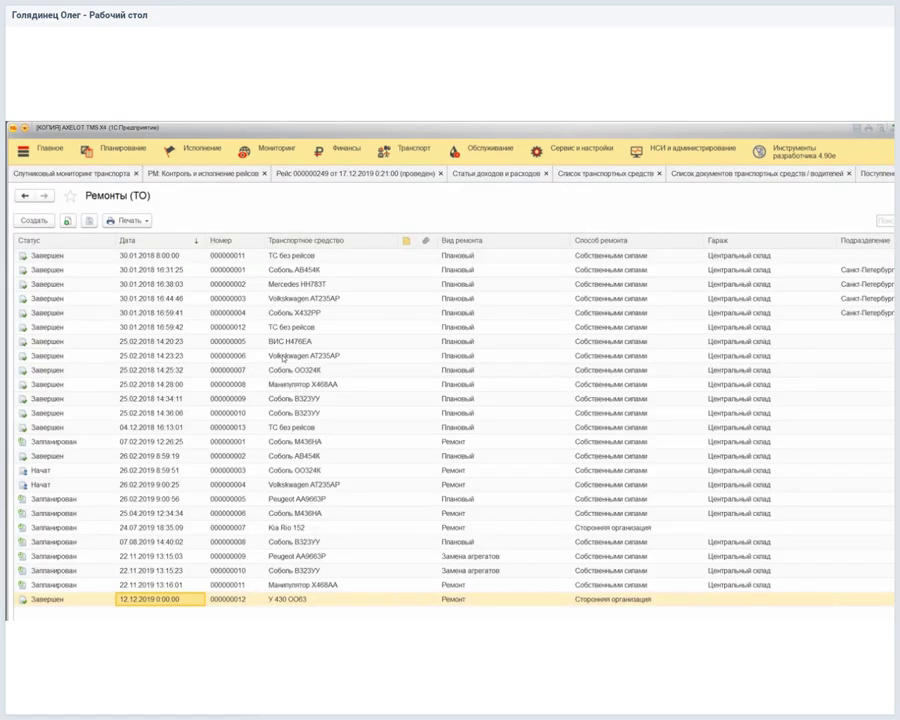
double_click(160, 313)
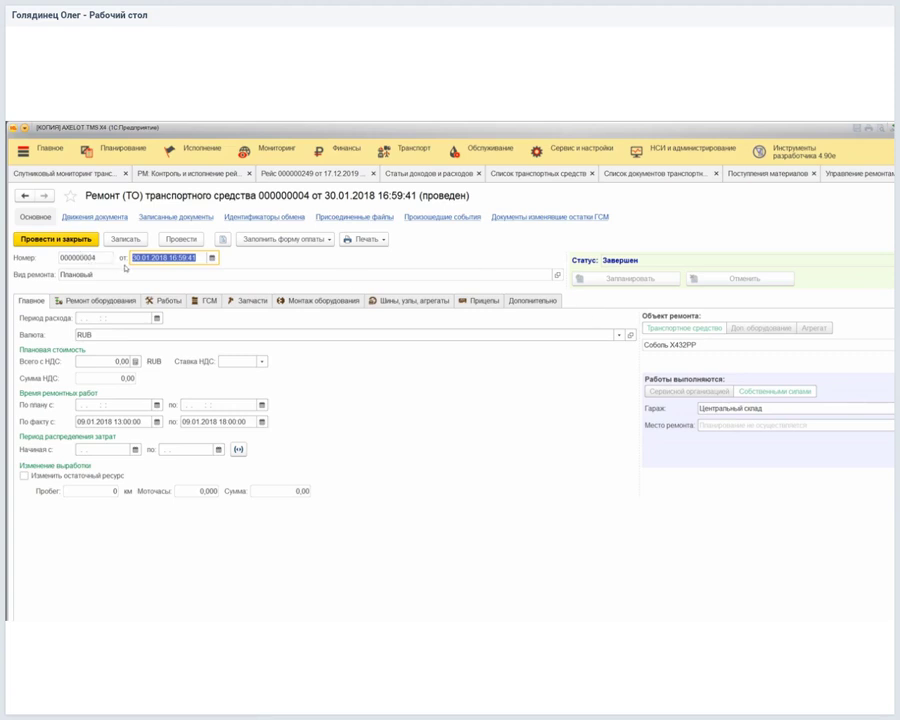
left_click(166, 300)
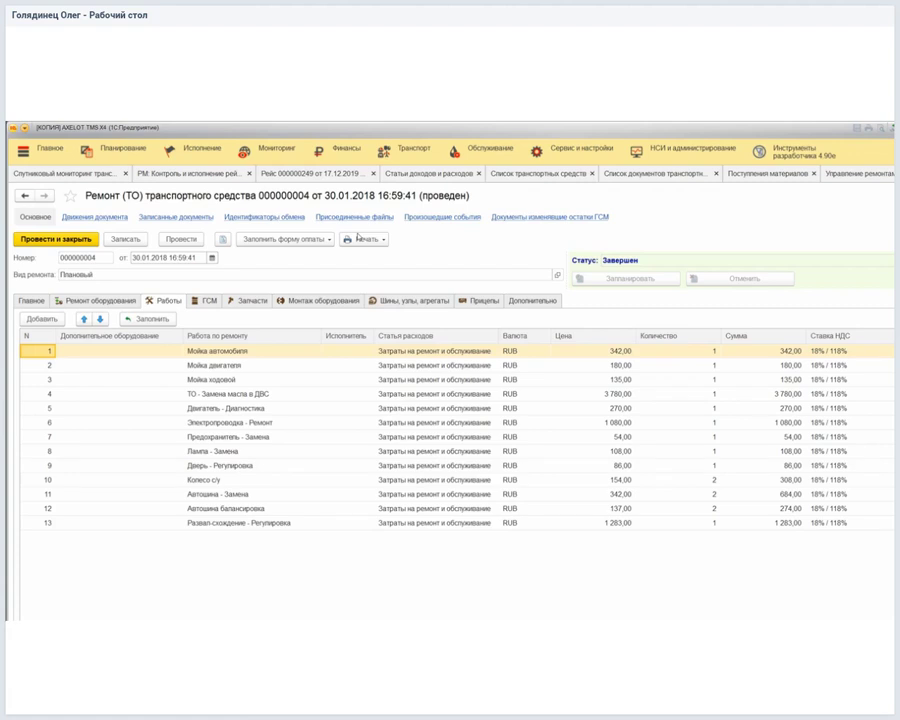
Check the repair's own and purchased spare parts and its tyres and units, and close the repair and the repairs list.
left_click(247, 300)
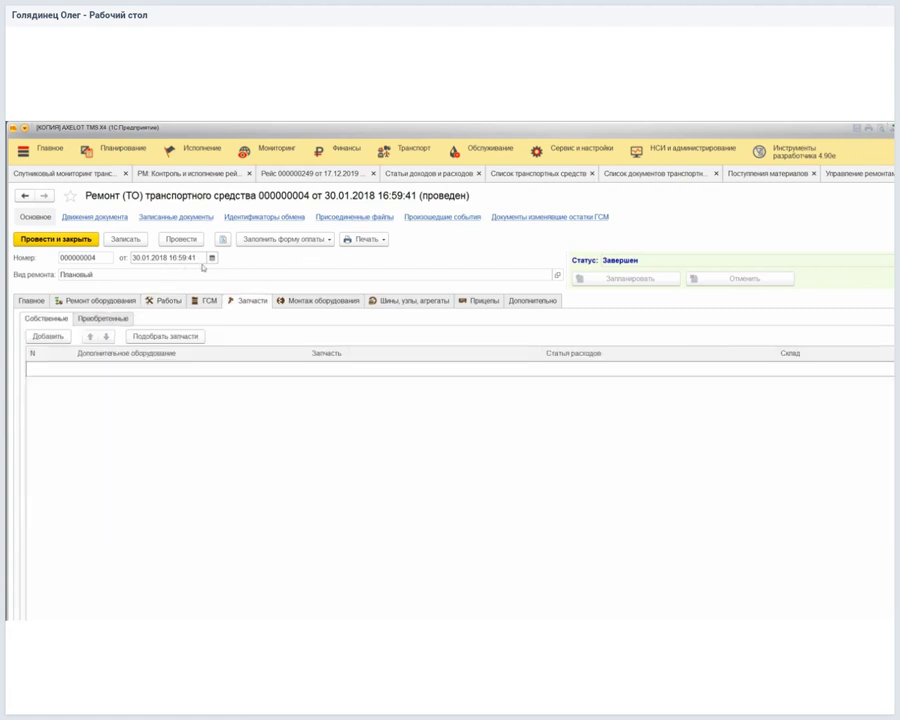
left_click(103, 318)
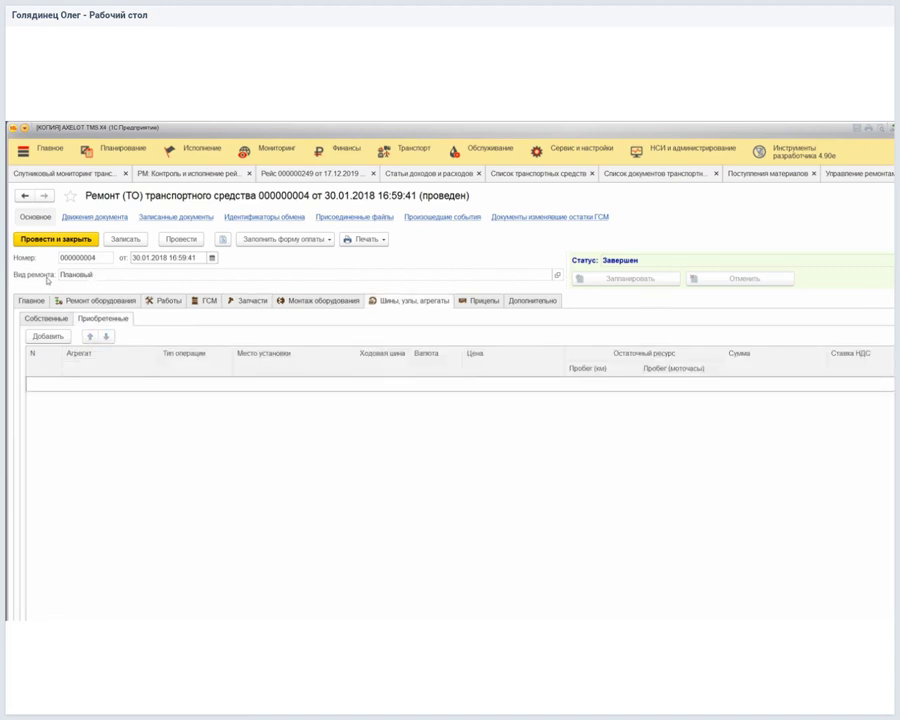
left_click(46, 318)
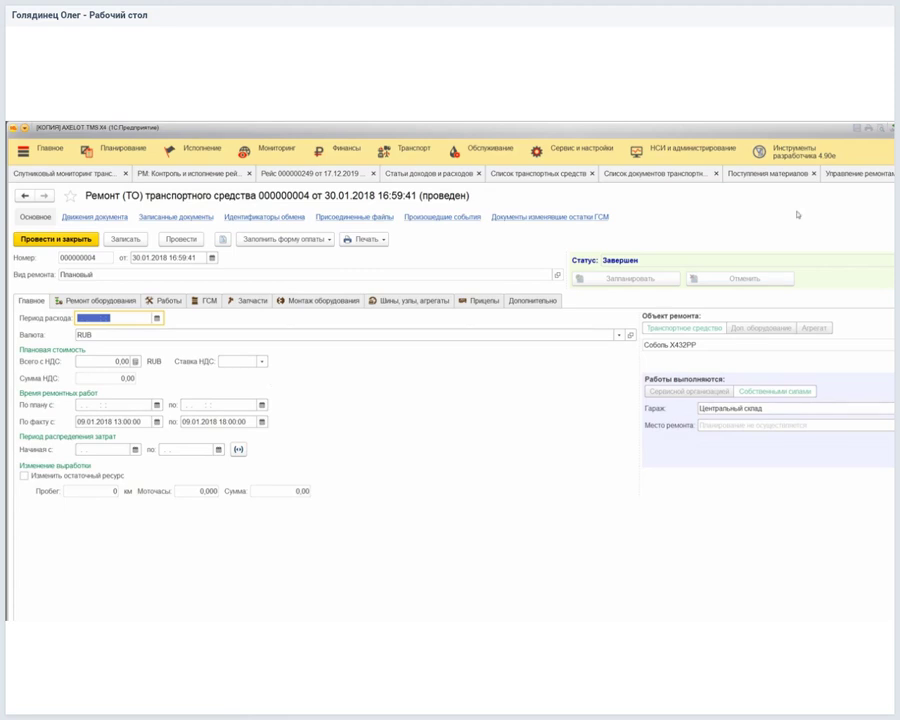
left_click(888, 186)
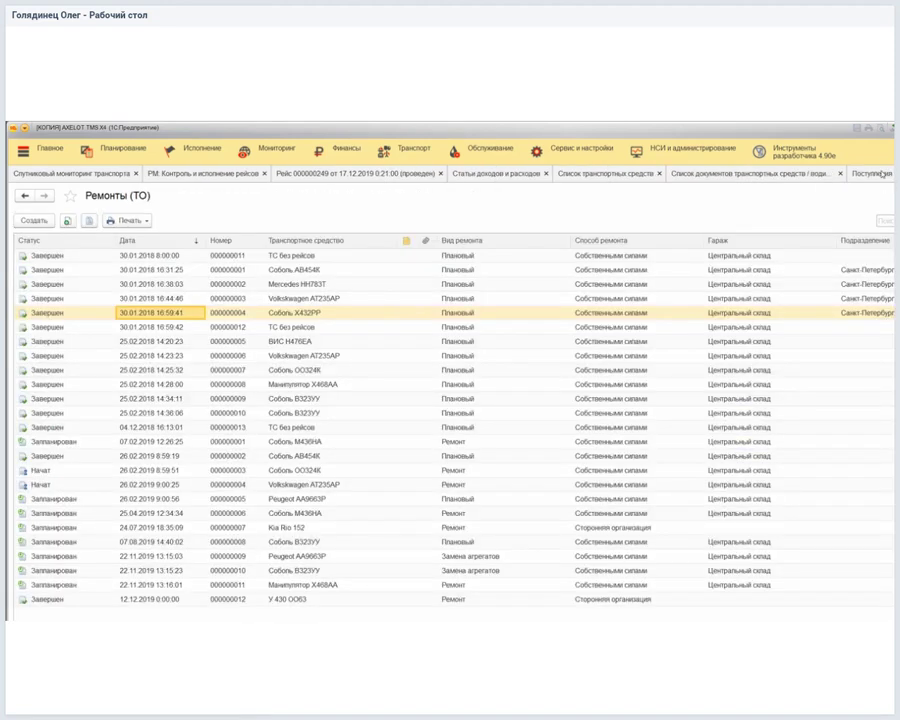
key("Escape")
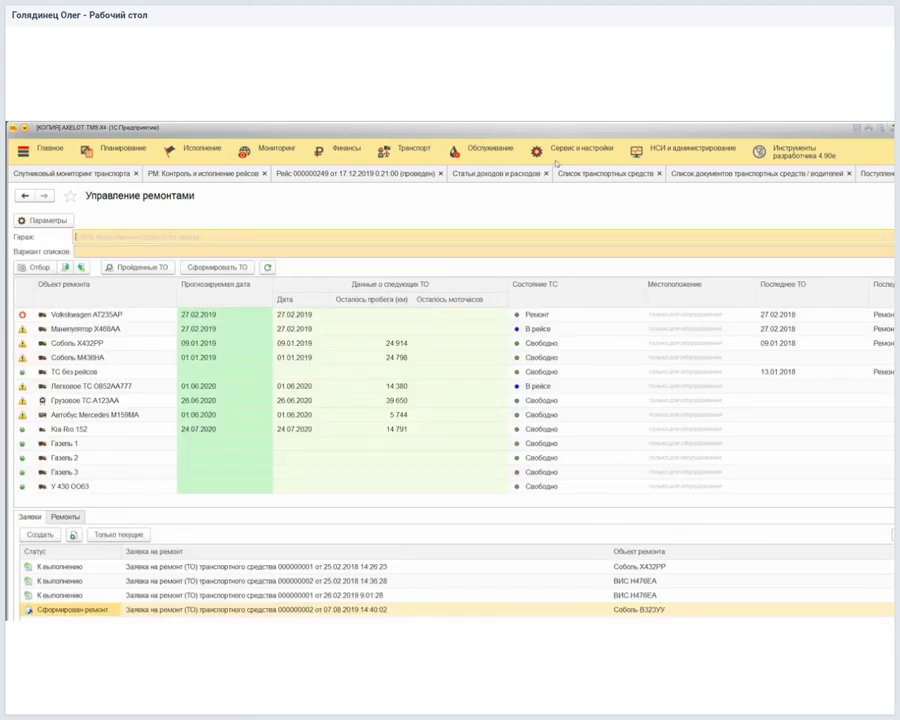
left_click(488, 148)
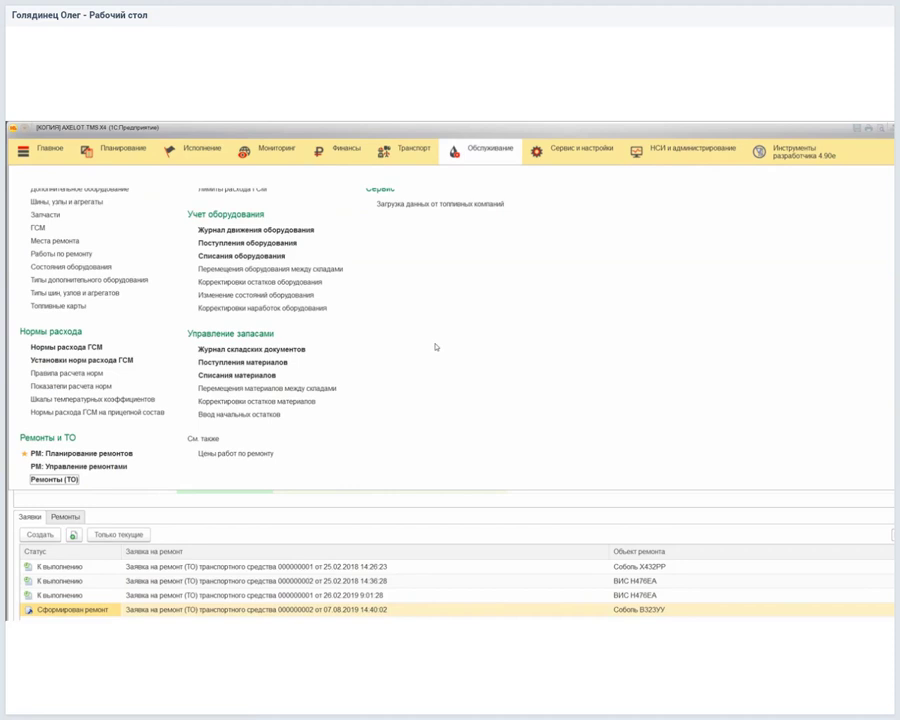
scroll(887, 311, "up", 3)
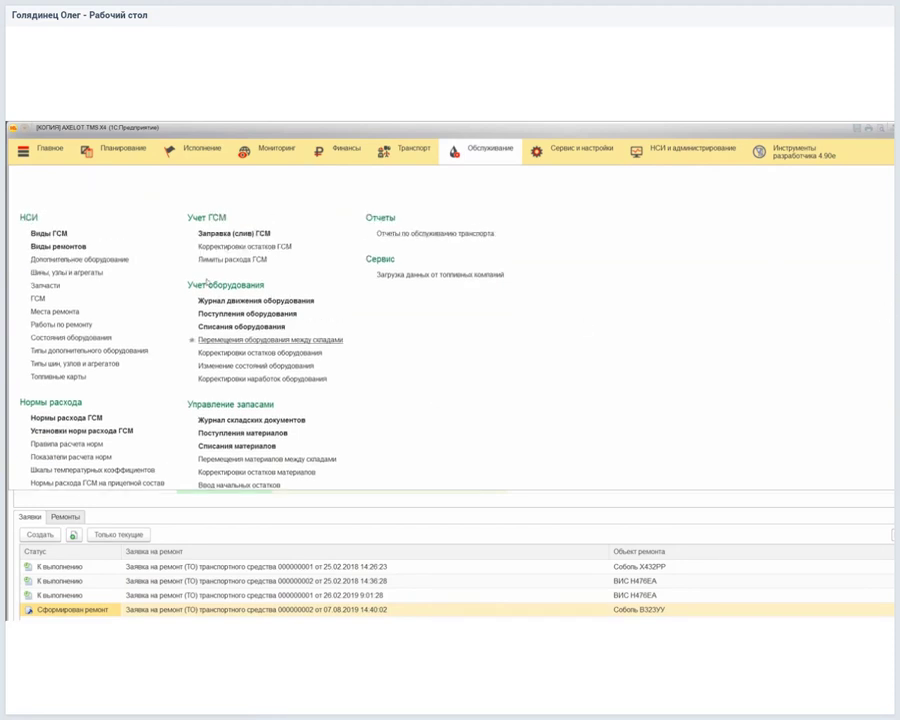
left_click(198, 149)
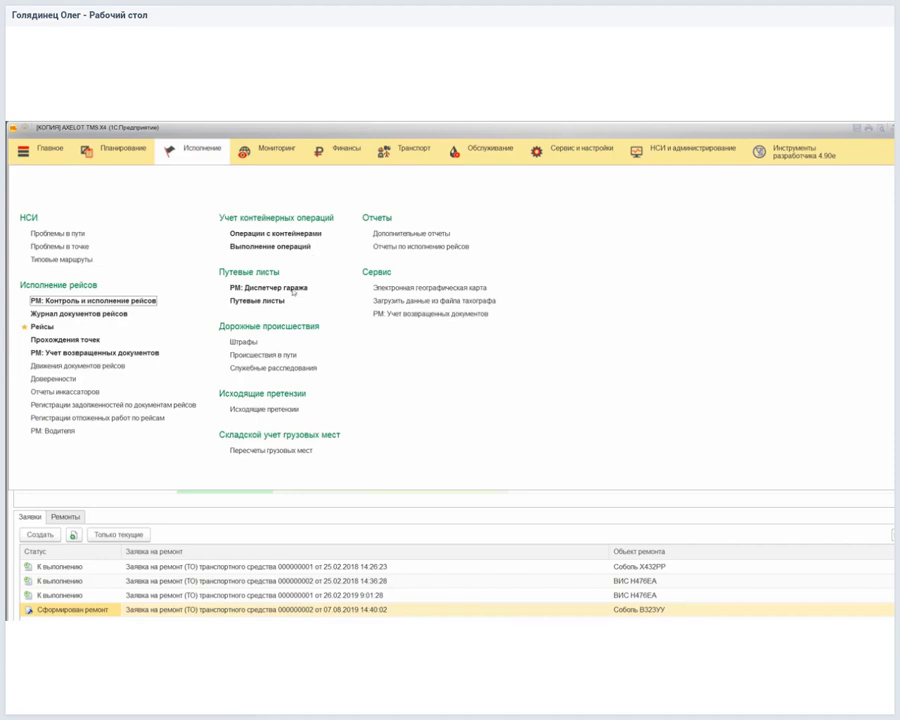
left_click(257, 300)
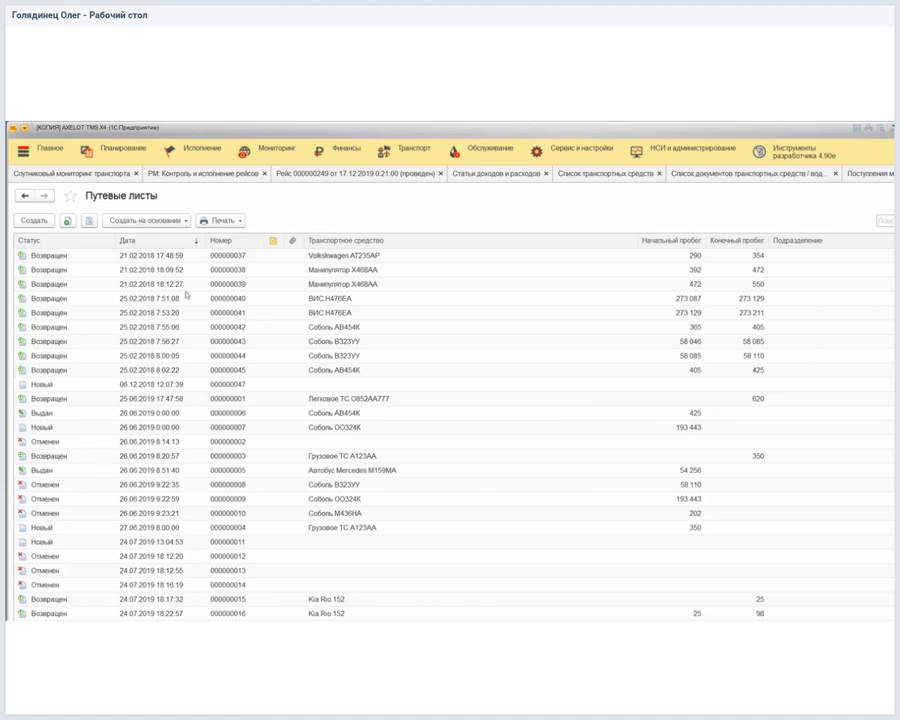
left_click(234, 341)
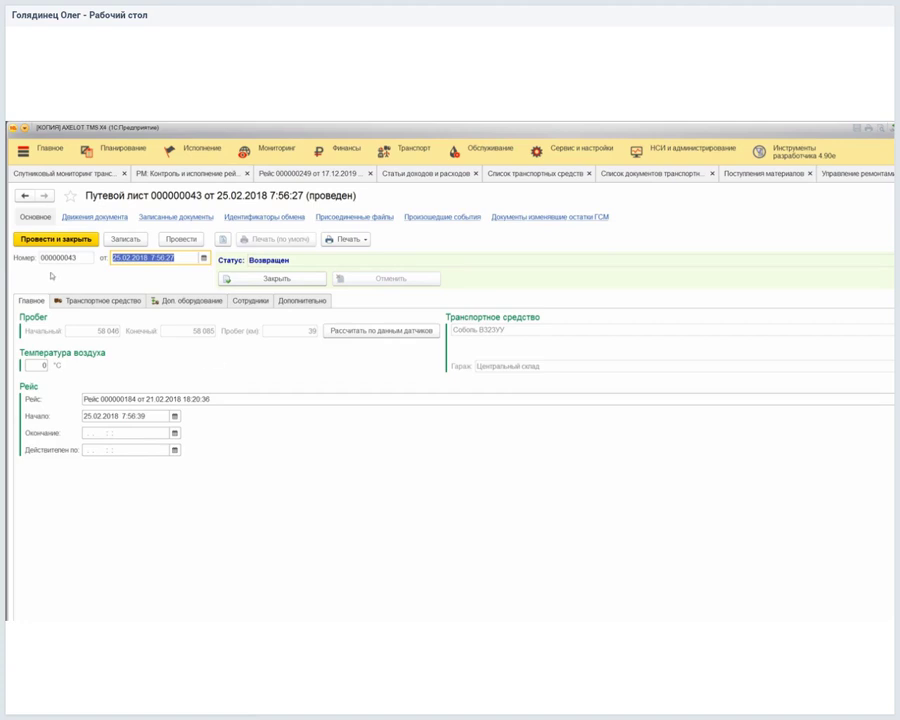
Examine the waybill's vehicle fuel consumption and refuelling data, view the Соболь Газ consumption norm, and close the norm.
left_click(98, 300)
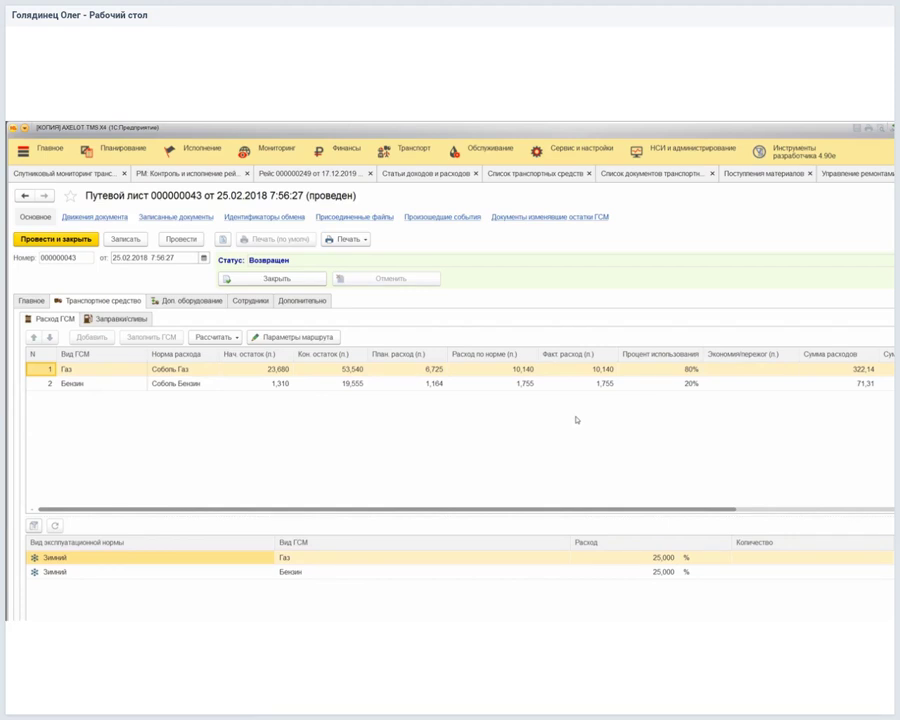
left_click(143, 316)
double_click(170, 369)
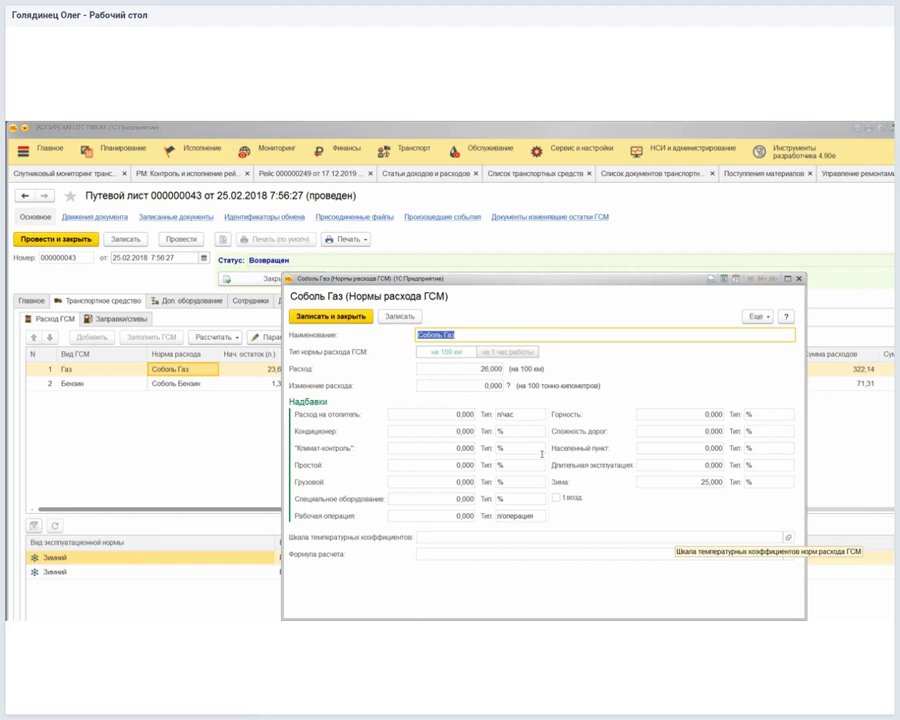
key("Tab")
key("Tab")
key("Tab")
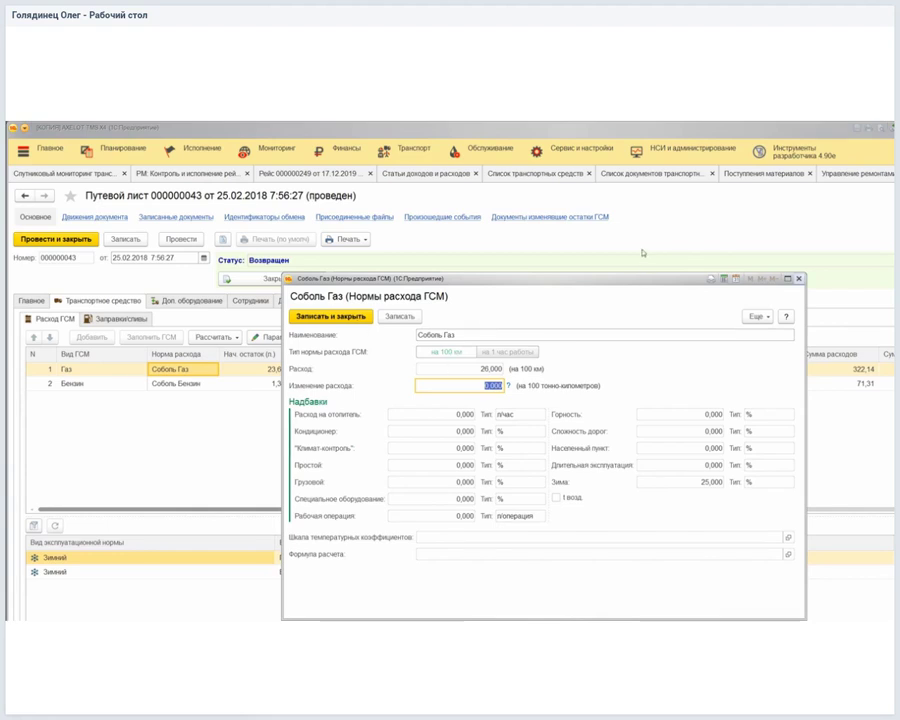
key("Escape")
Generate the waybill's fuel calculation breakdown, review it, and close the report.
left_click(207, 337)
key("Down")
key("Down")
key("Down")
key("Return")
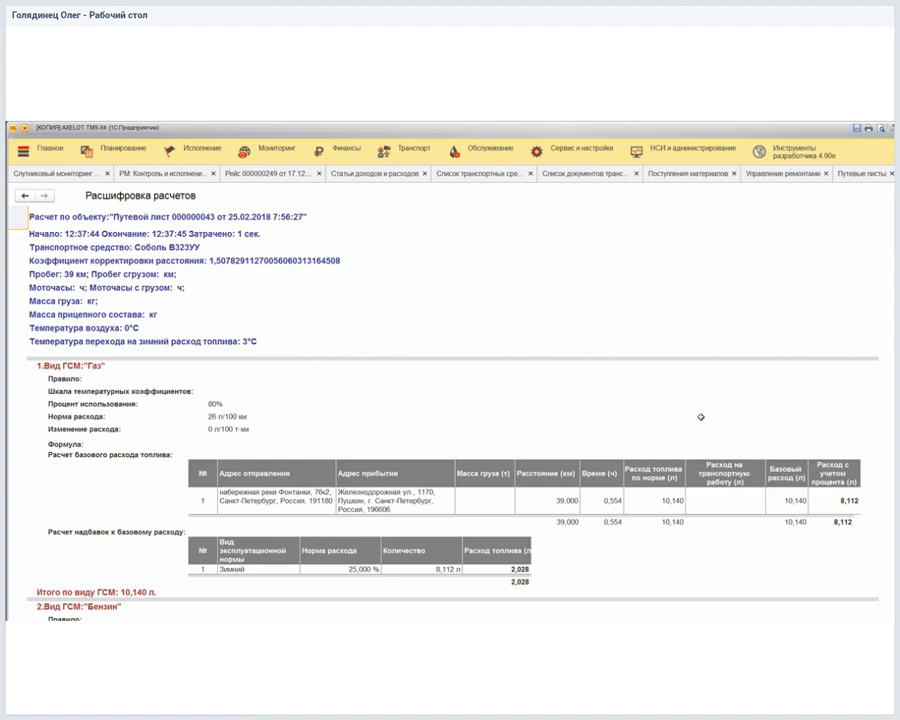
key("Escape")
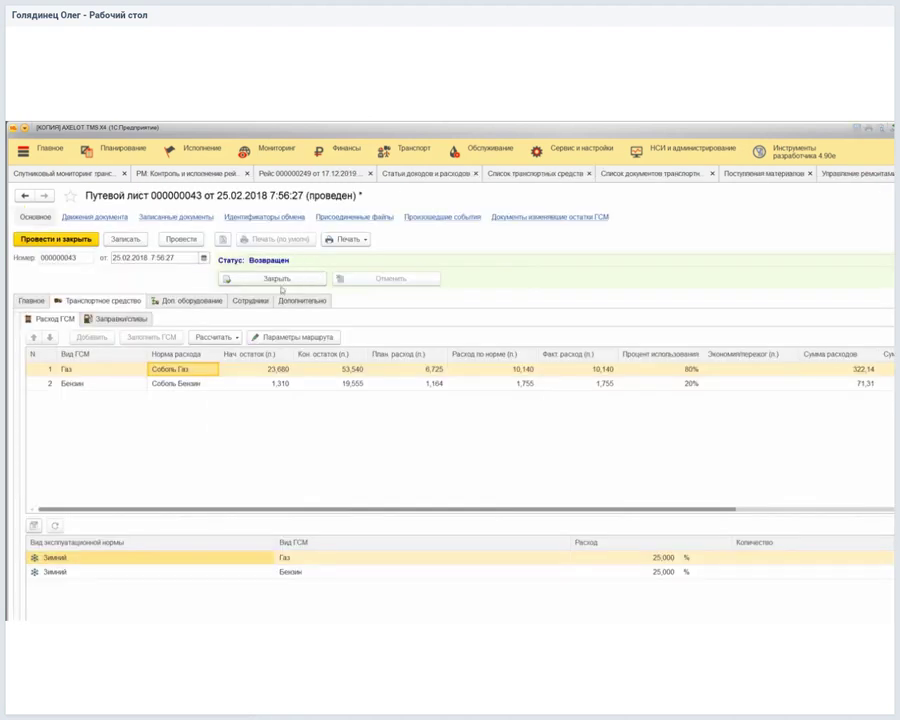
View the waybill's route parameters with operational norm calculation by route legs enabled, and close them.
left_click(296, 337)
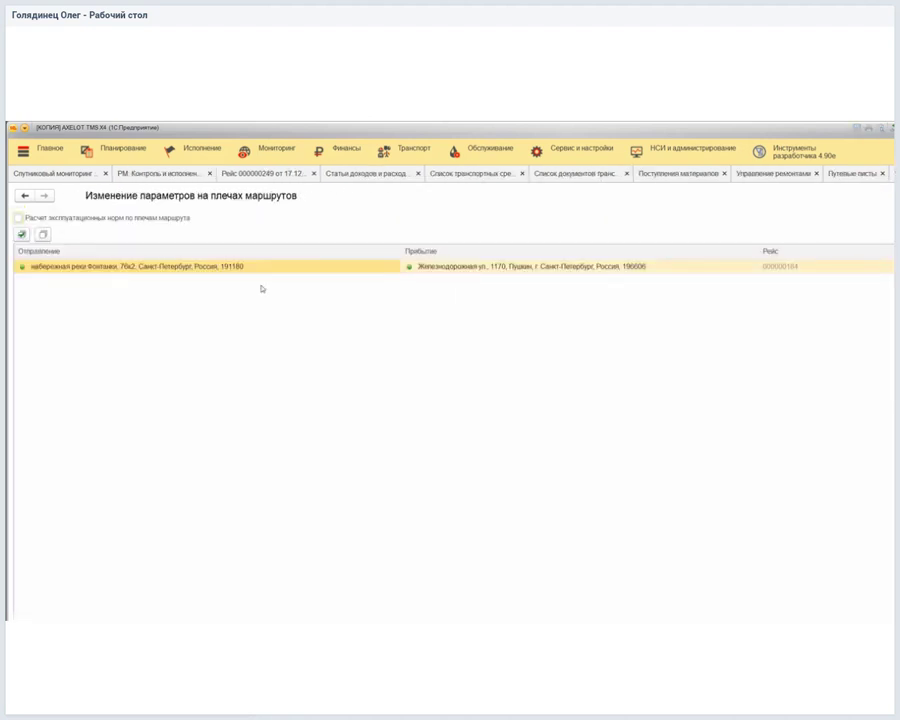
left_click(70, 210)
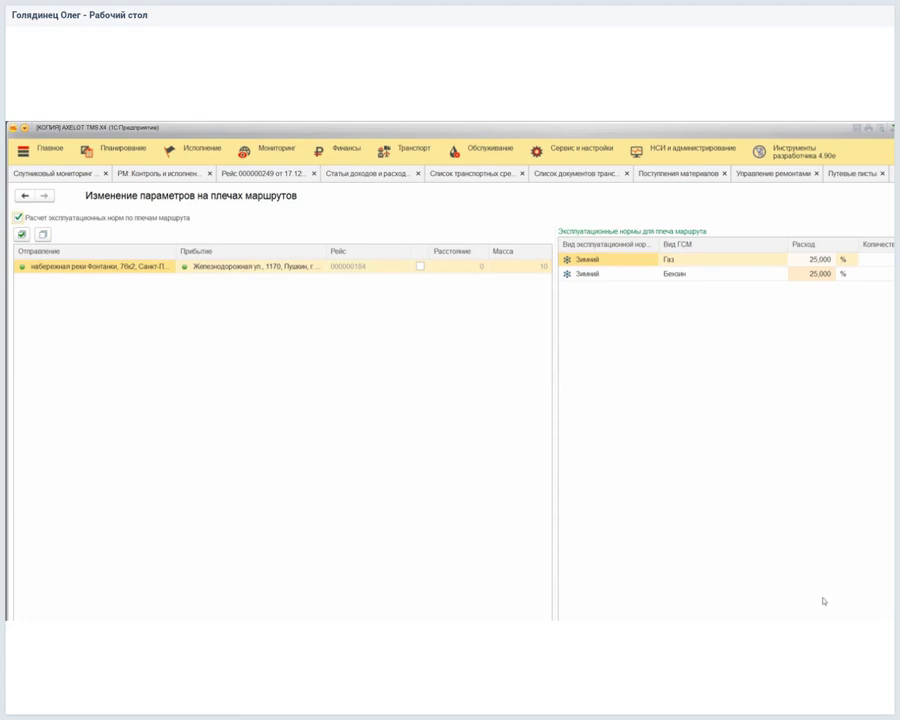
key("Escape")
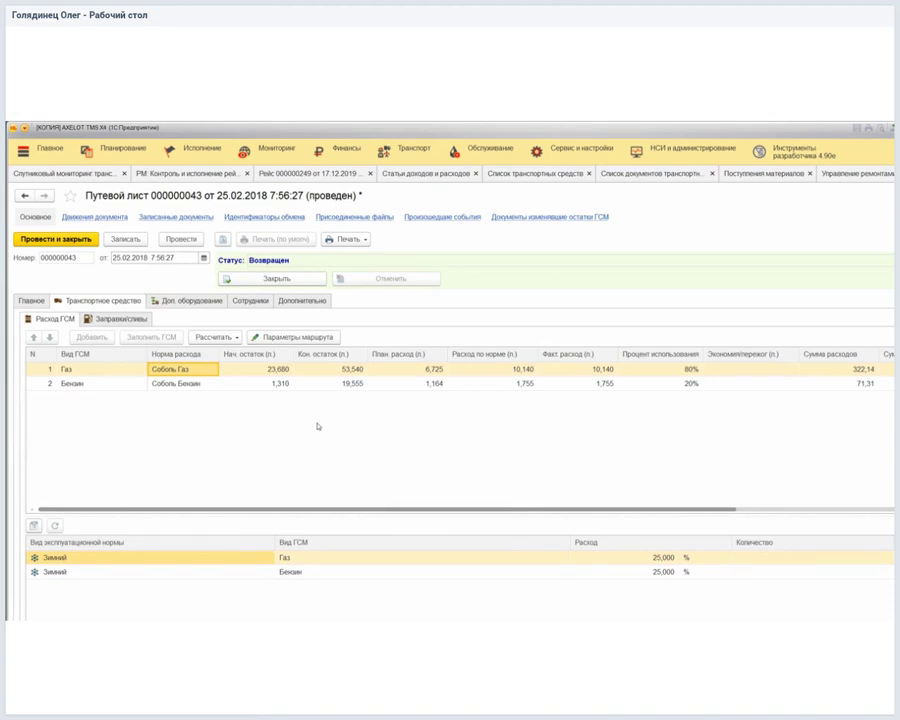
Generate the Анализ расходов по рейсам - Дистрибуция СПб report for 01.12.2019–31.12.2019 with status Выполнен, and review planned and actual costs by trip.
left_click(123, 148)
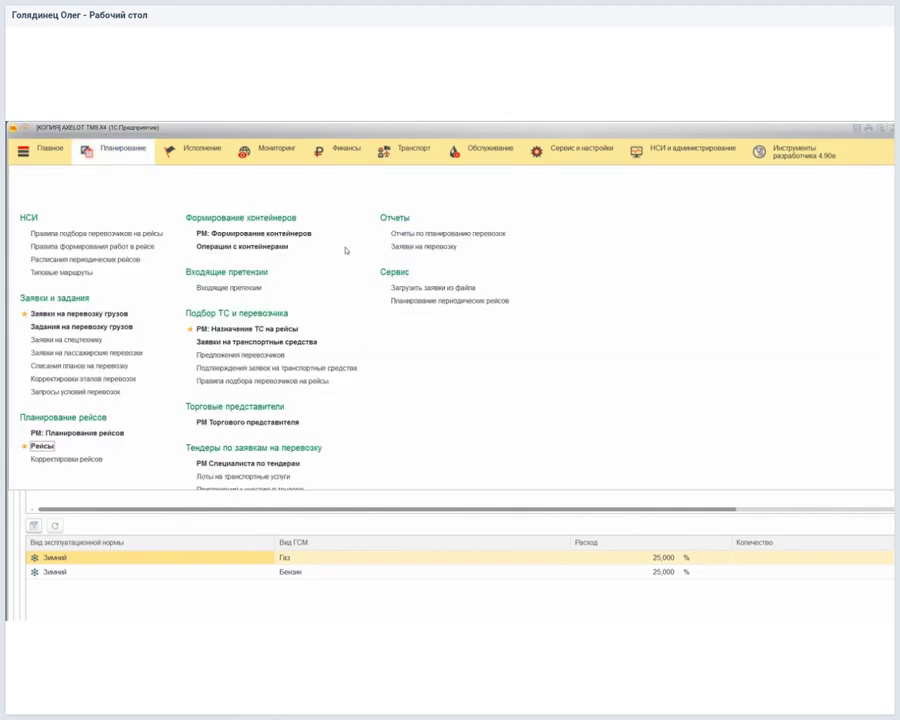
left_click(343, 148)
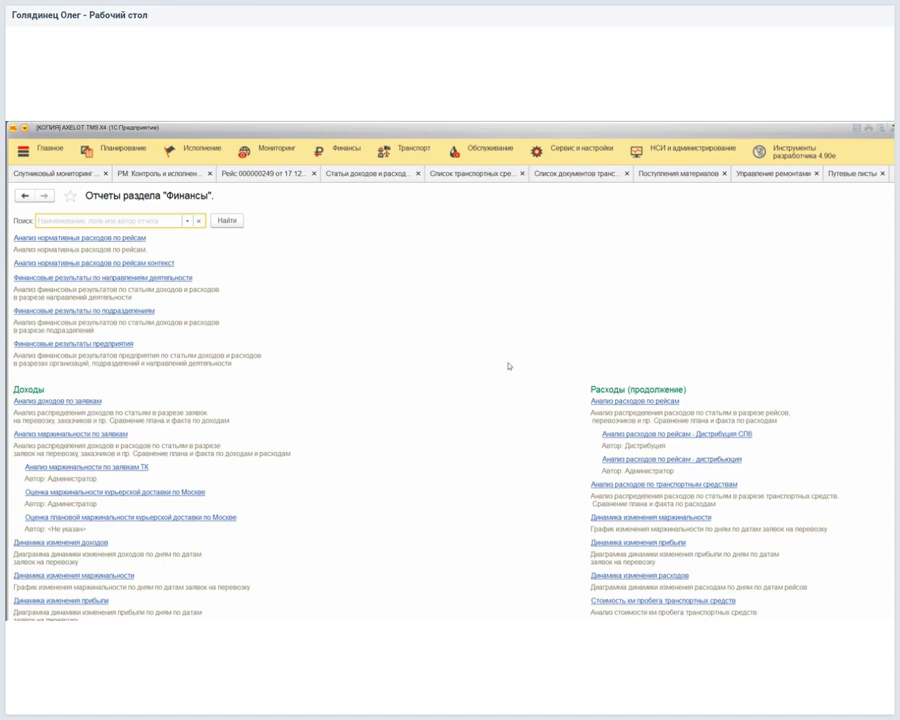
left_click(677, 434)
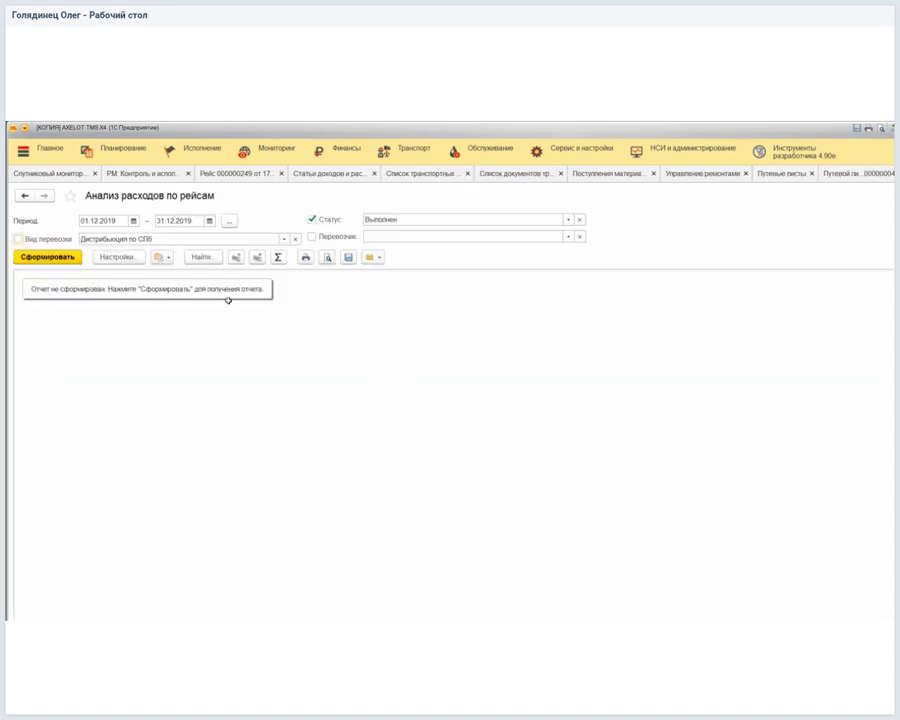
left_click(47, 257)
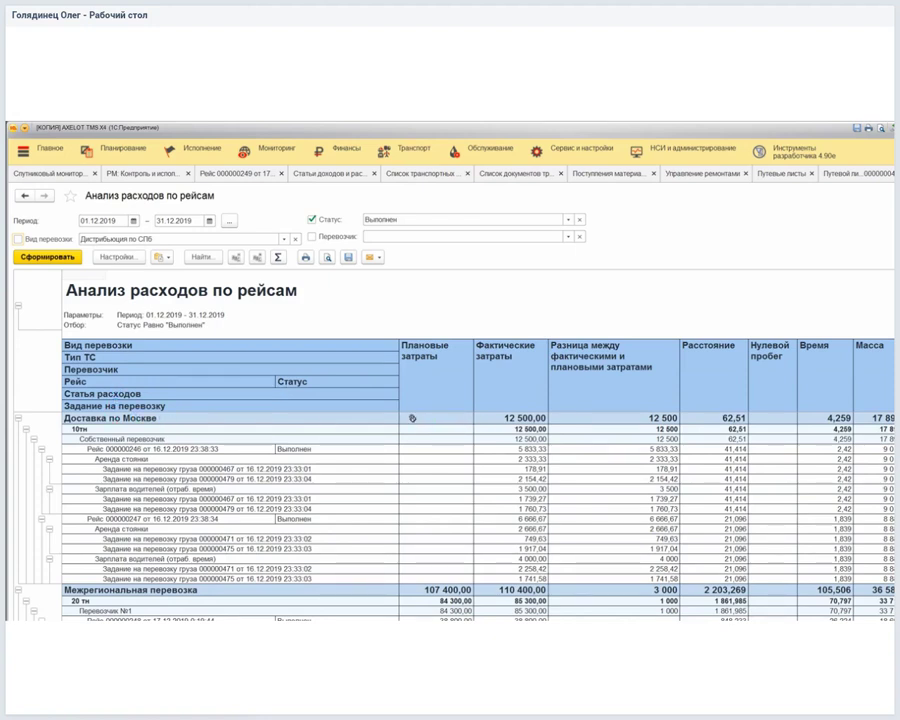
key("Up")
key("Up")
key("Up")
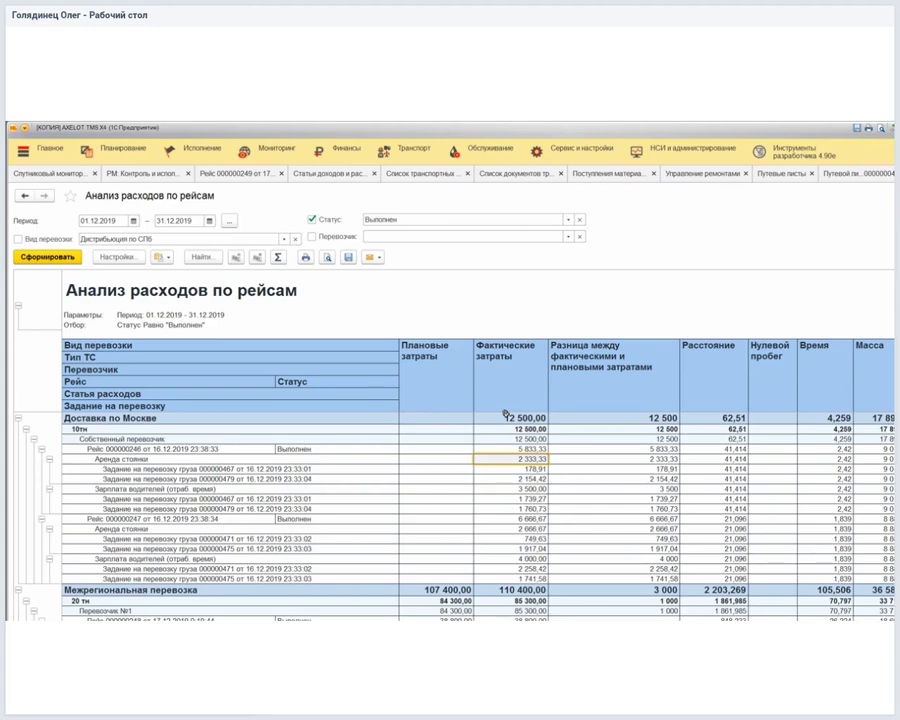
scroll(78, 433, "down", 3)
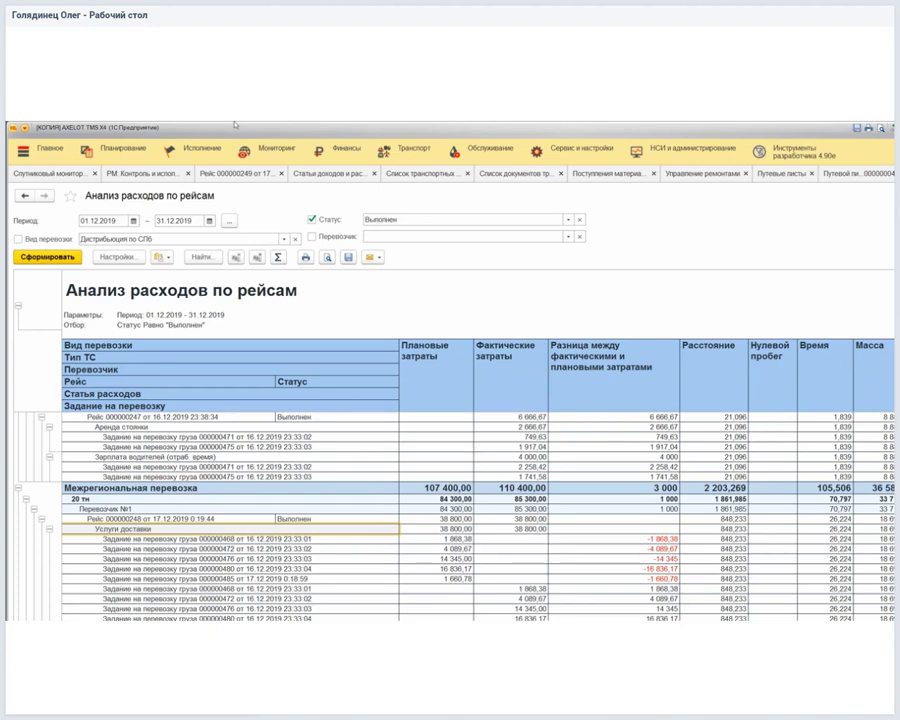
Open the list of trips and view the calculation breakdown for the trip dated 17.12.2019 0:21:00.
left_click(120, 149)
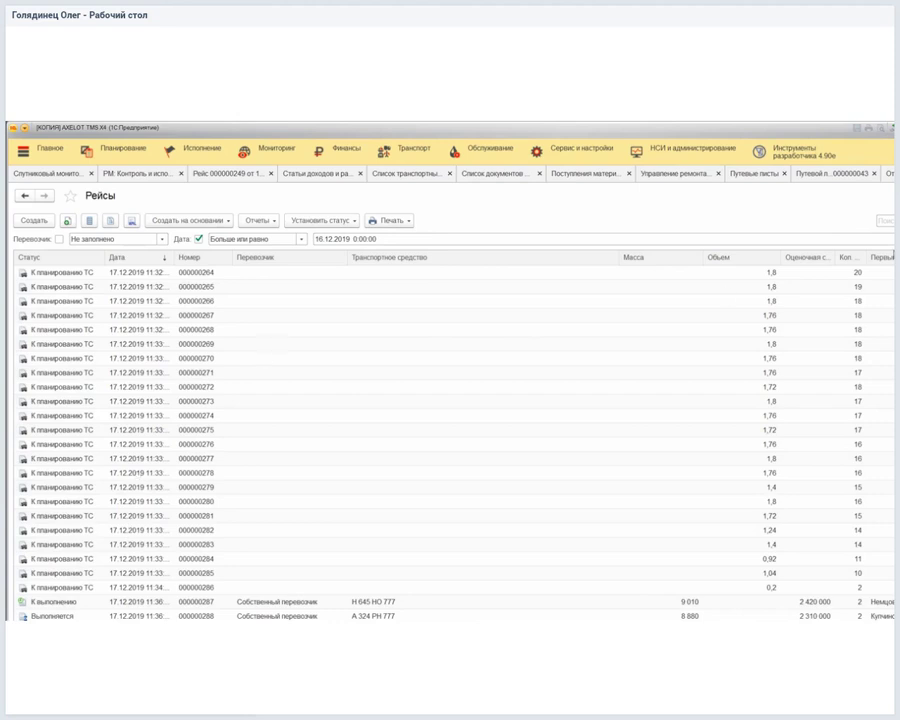
scroll(282, 365, "up", 5)
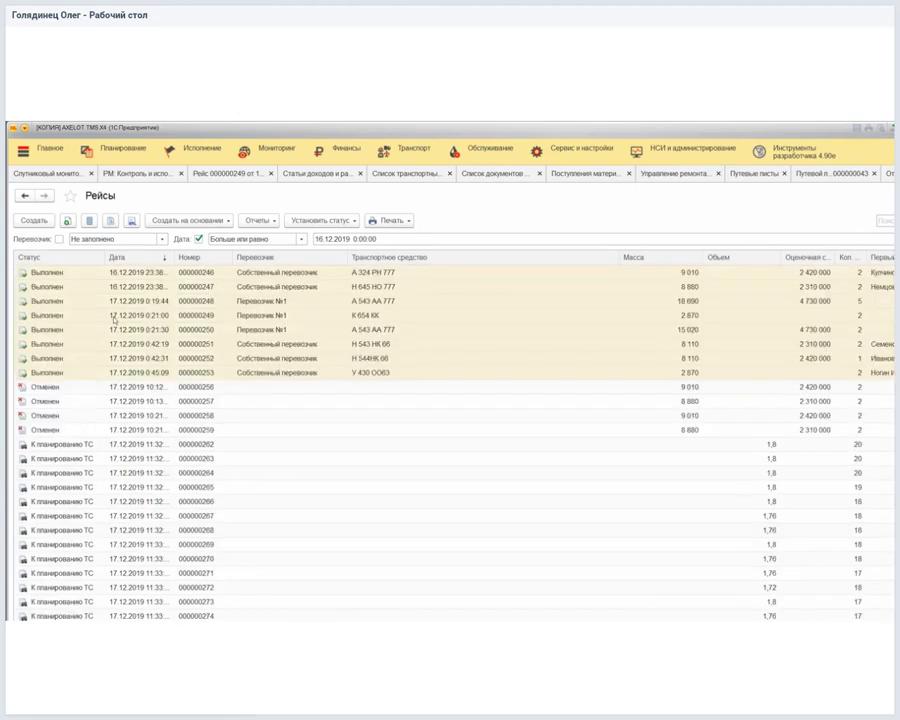
double_click(66, 285)
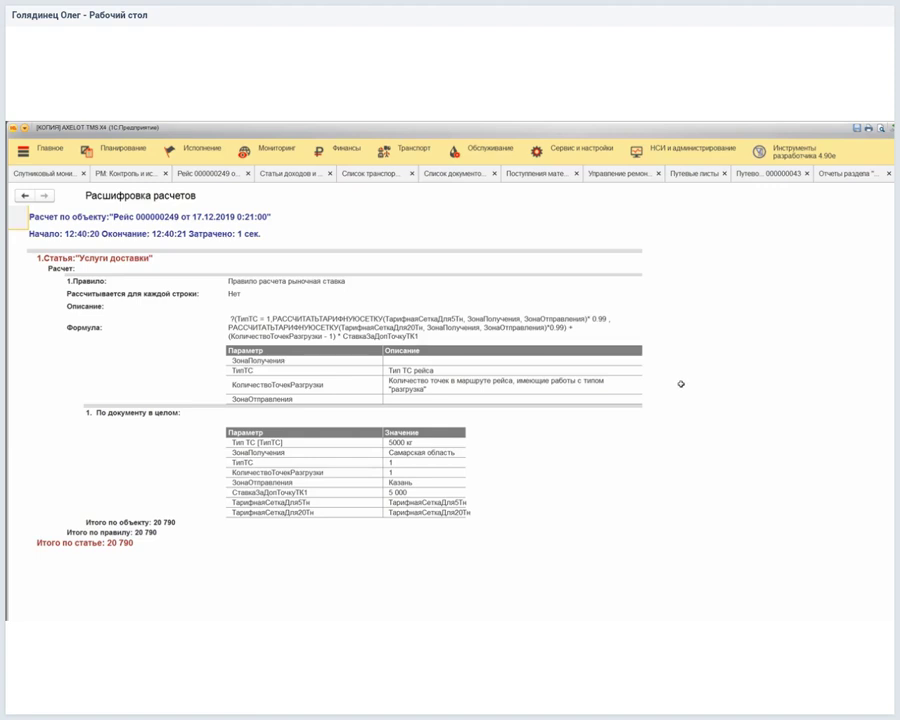
Generate the Анализ маржинальности по заявкам ТК report for 01.12.2019–31.12.2019, and view its request dated 16.12.2019 22:05:33.
left_click(338, 148)
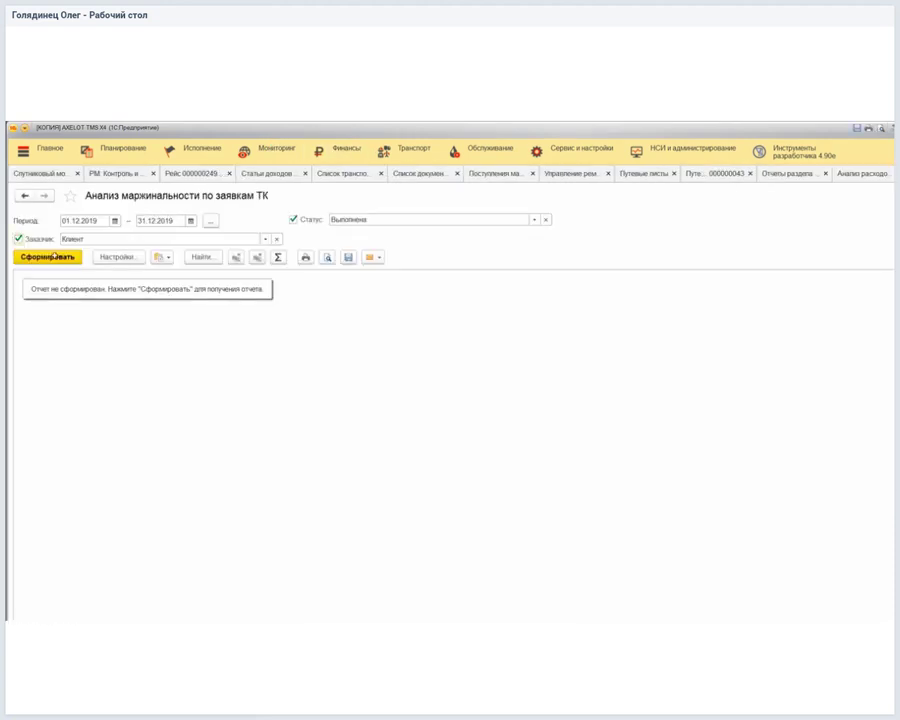
key("ctrl+Return")
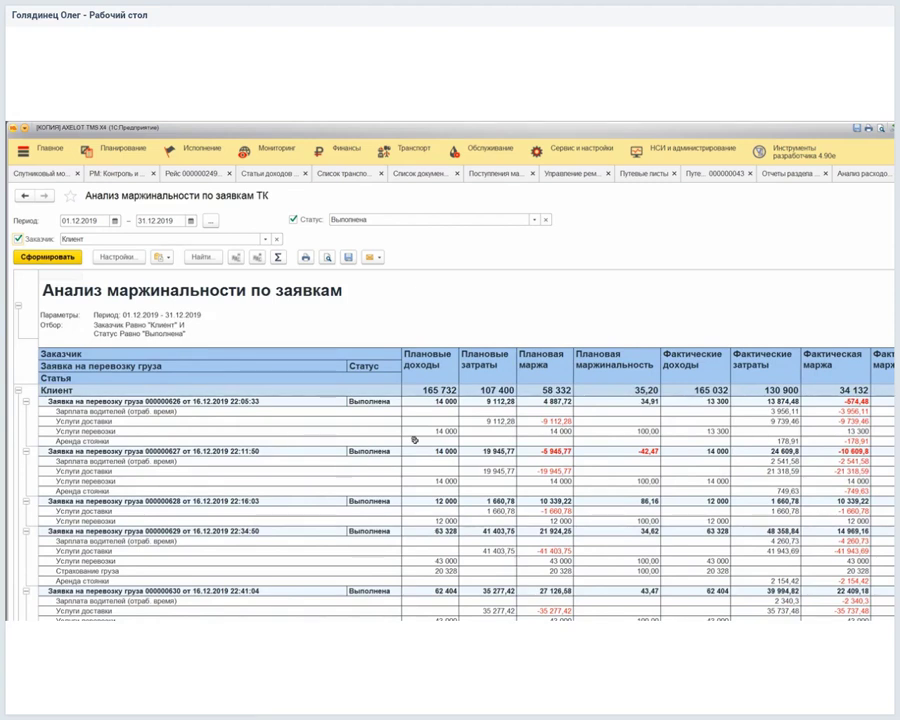
left_click(300, 401)
right_click(252, 401)
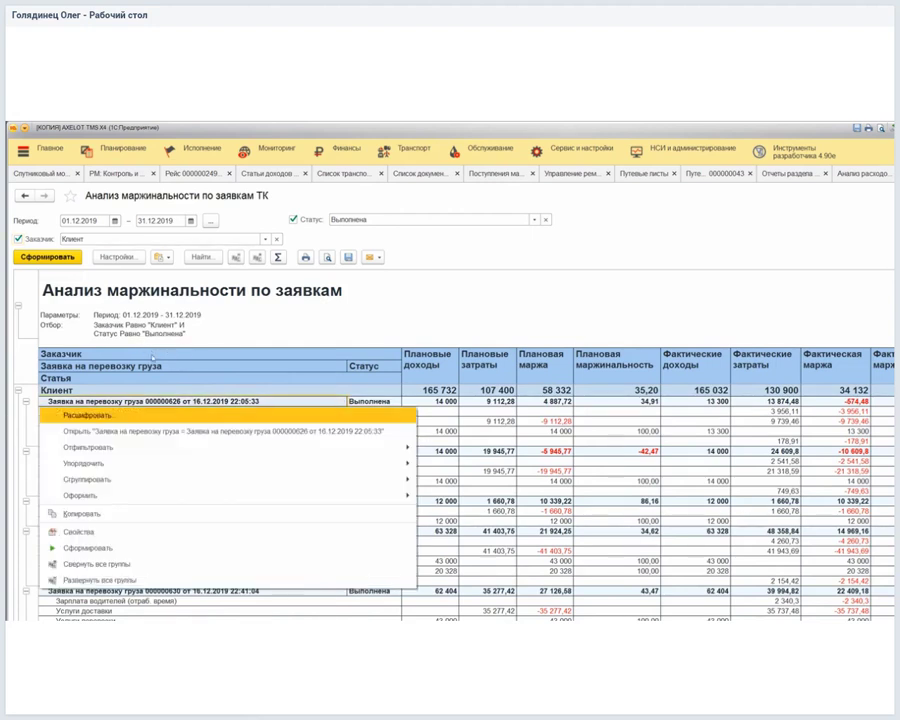
key("Escape")
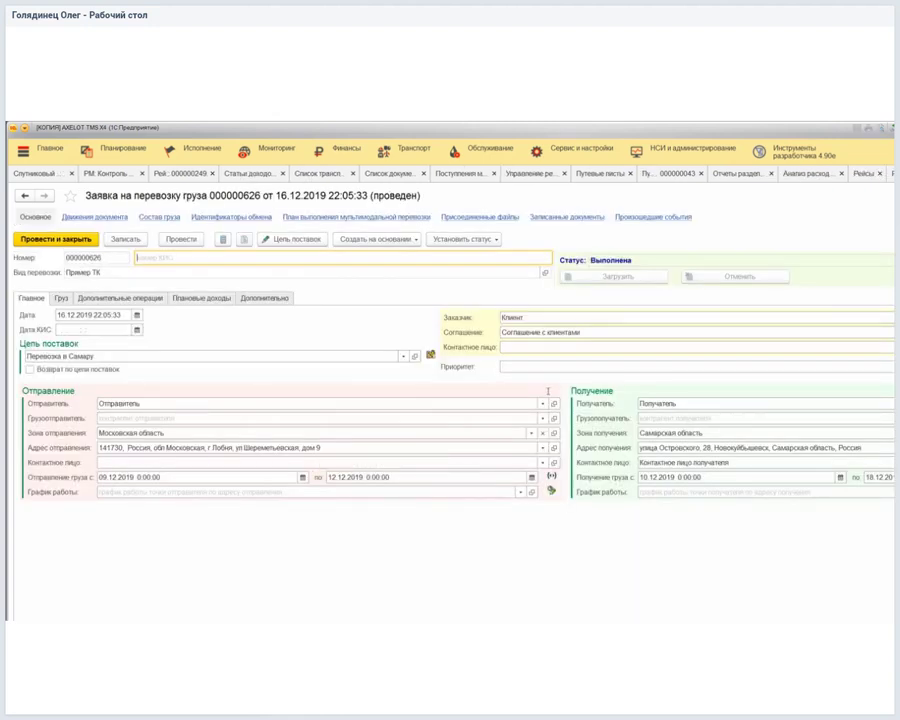
key("Escape")
View the cargo transport request dated 16.12.2019 22:11:50 from the margin report, and close it.
right_click(40, 451)
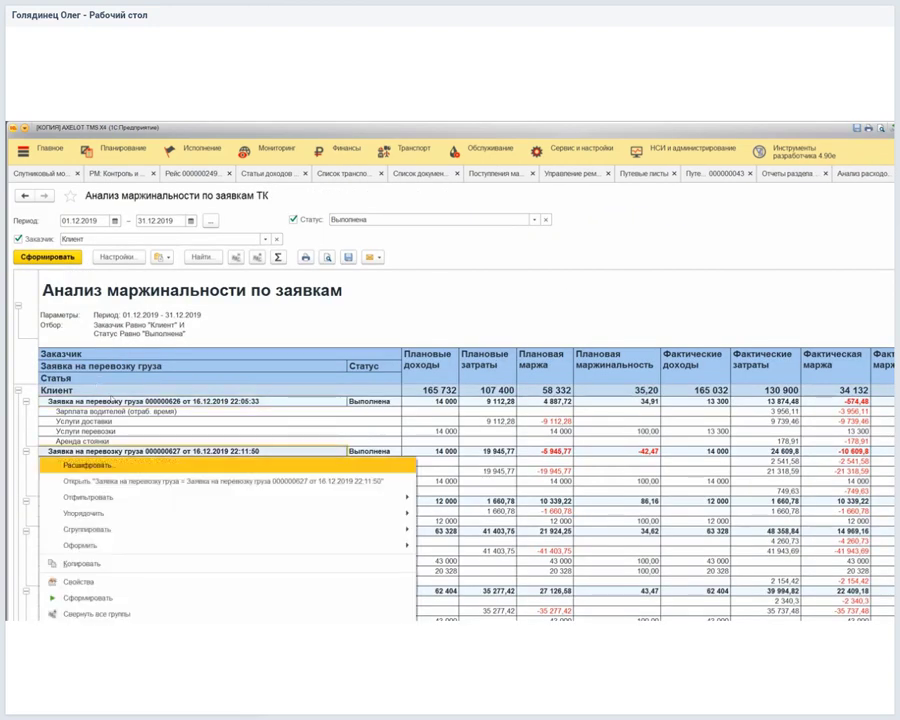
left_click(100, 476)
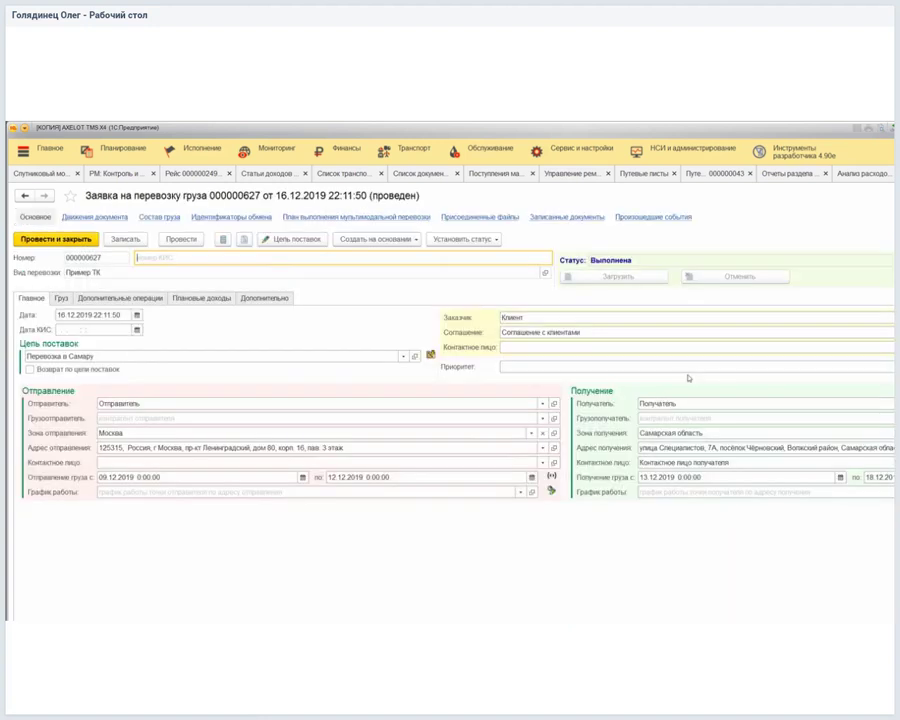
key("Escape")
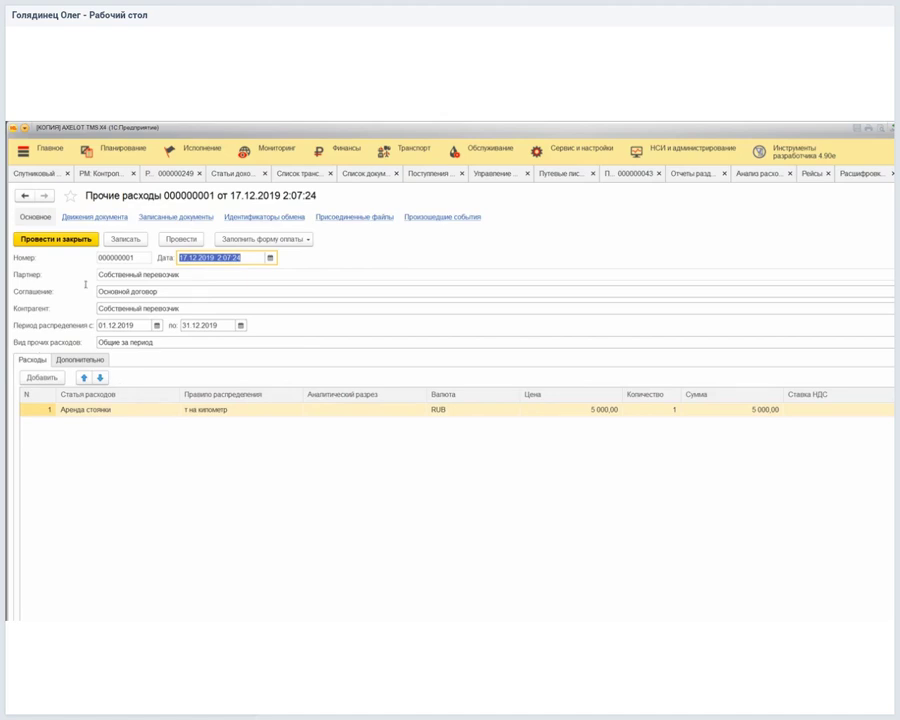
Try По транспортному средству and По водителю / экспедитору as the kind of other expenses in the expense document.
left_click(125, 342)
key("Up")
key("Up")
key("Up")
key("Up")
key("Return")
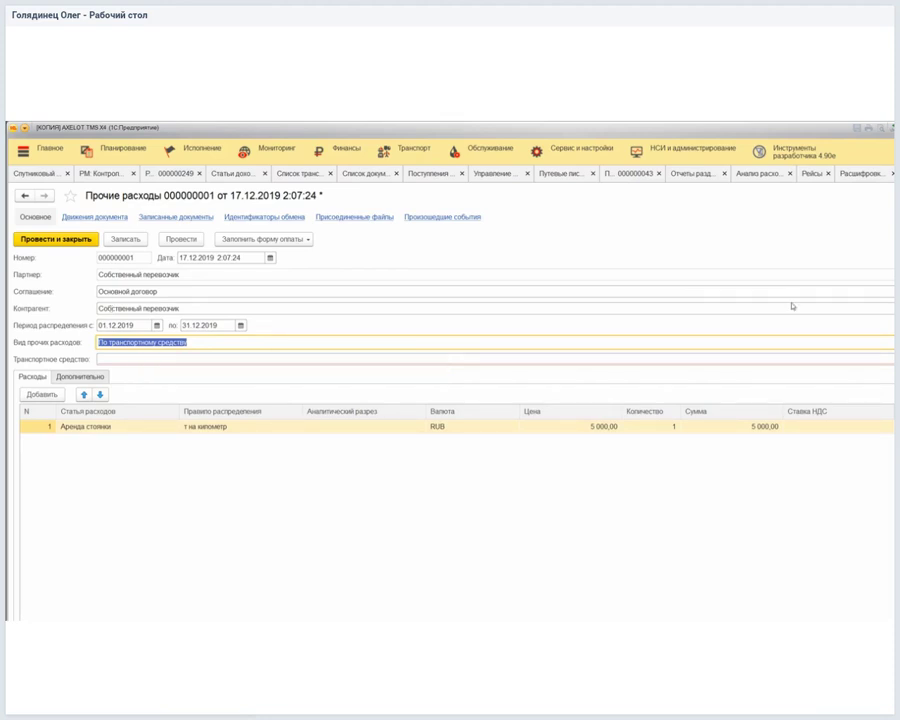
key("F4")
key("Down")
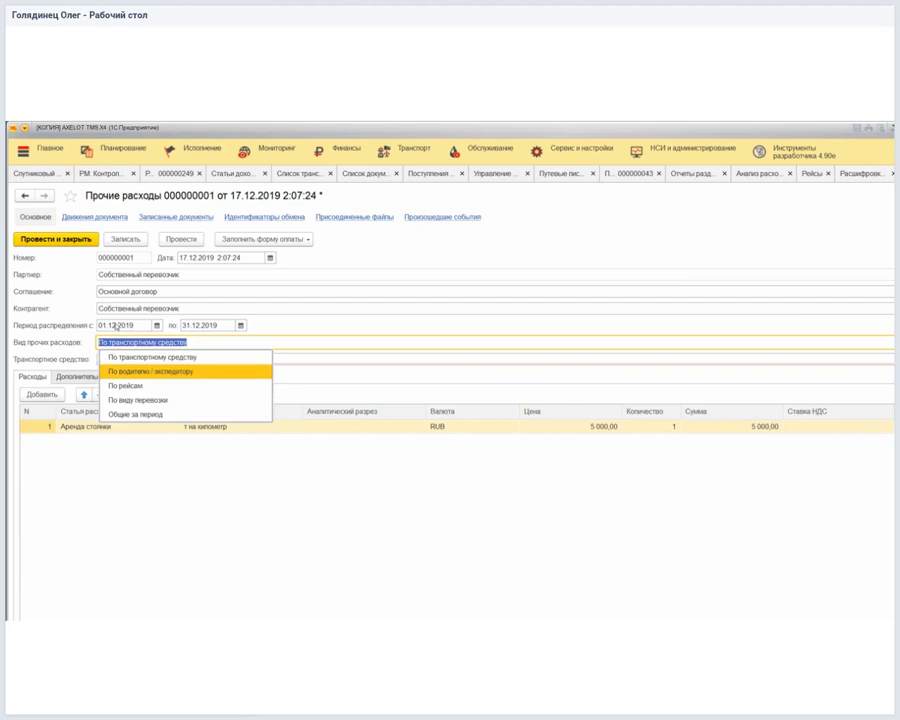
key("Return")
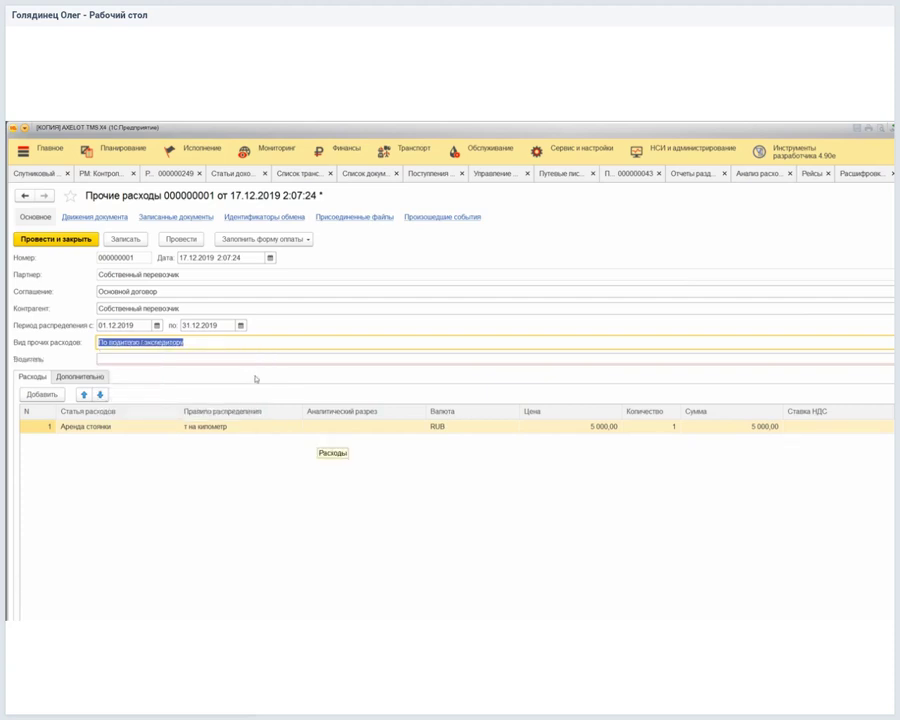
Look through the remaining kinds of other expenses and set the kind back to Общие за период.
key("F4")
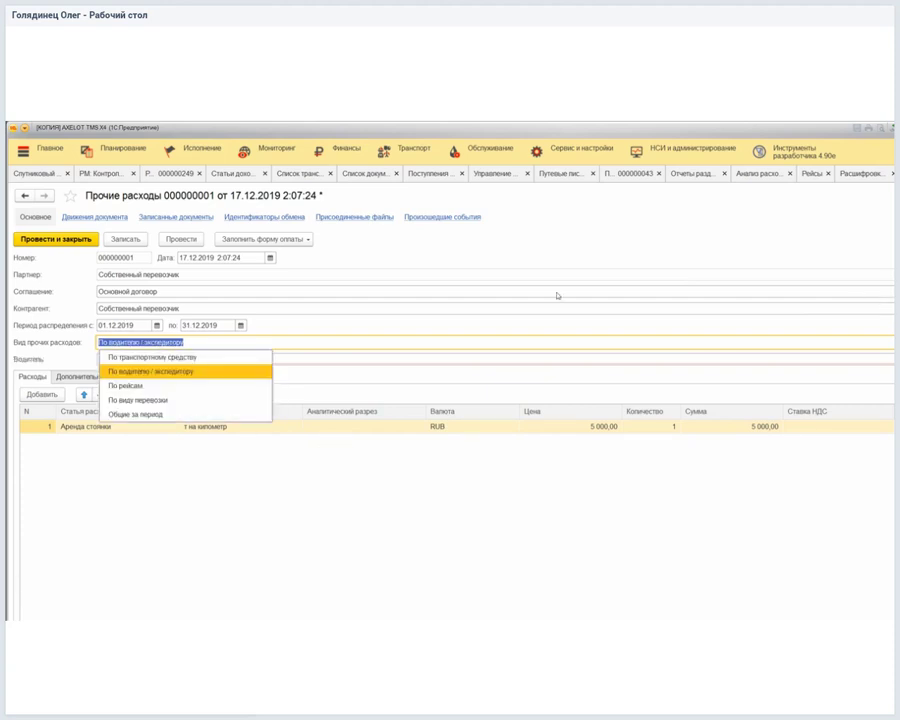
key("Down")
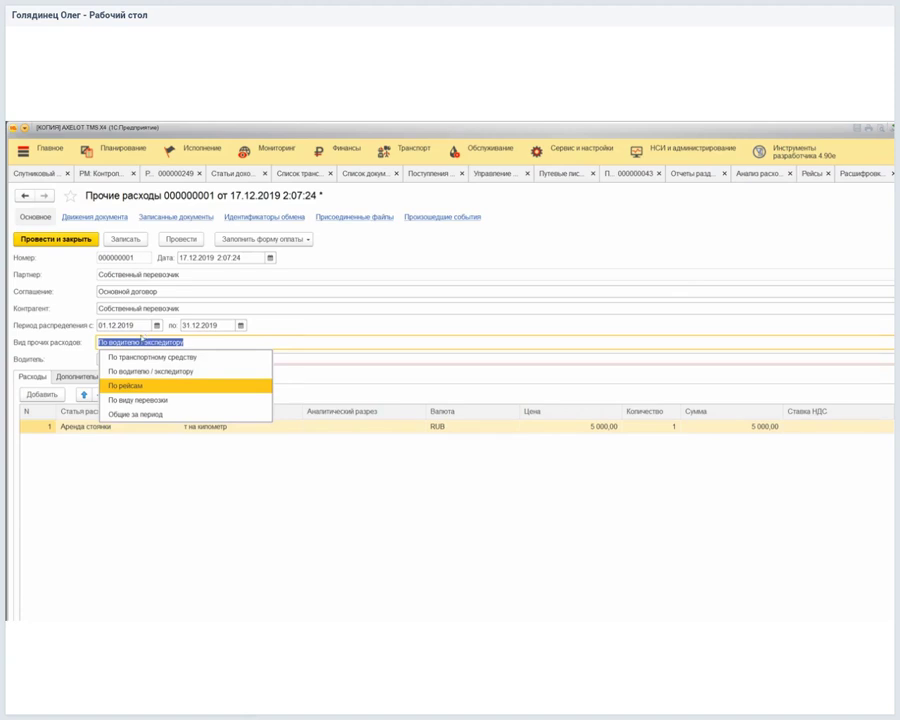
key("Down")
key("Escape")
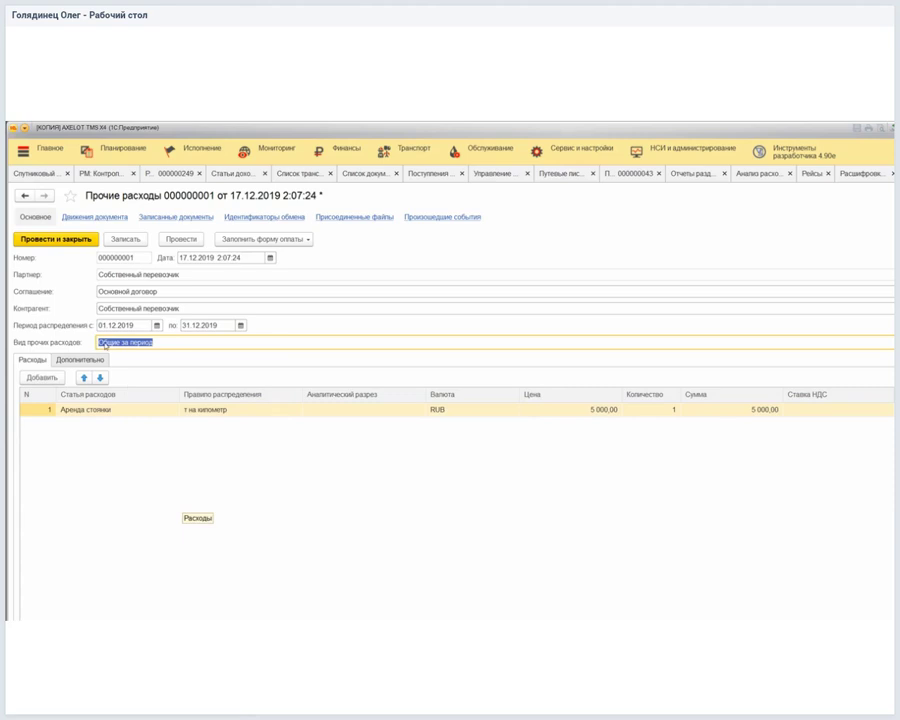
Check the expense document's additional details and expense lines, and switch to the Вебинар TMS.pptx presentation in the browser.
left_click(95, 359)
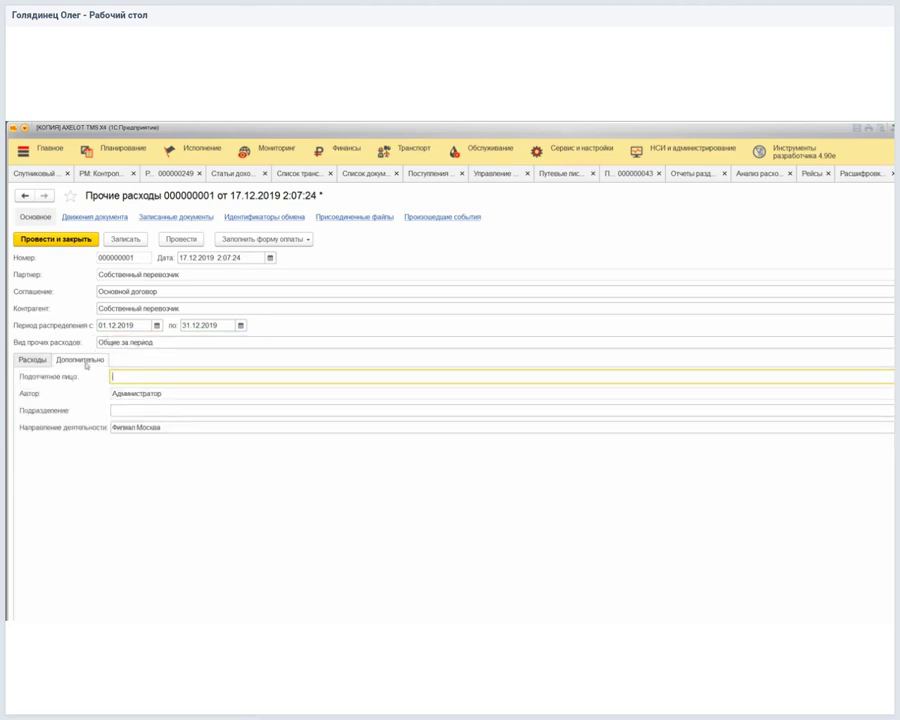
left_click(16, 360)
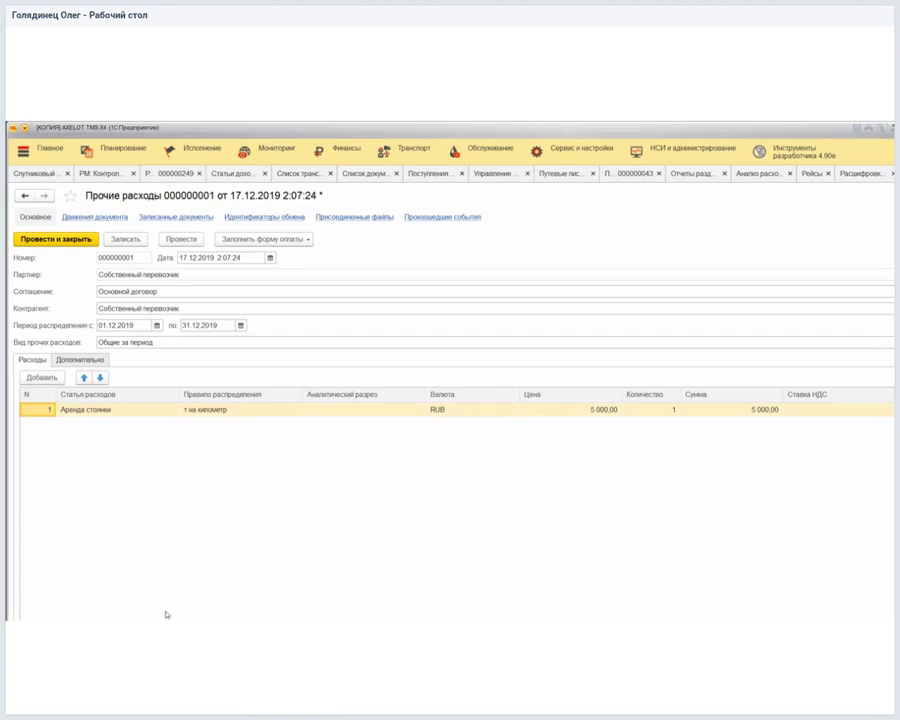
key("alt+Tab")
left_click(72, 239)
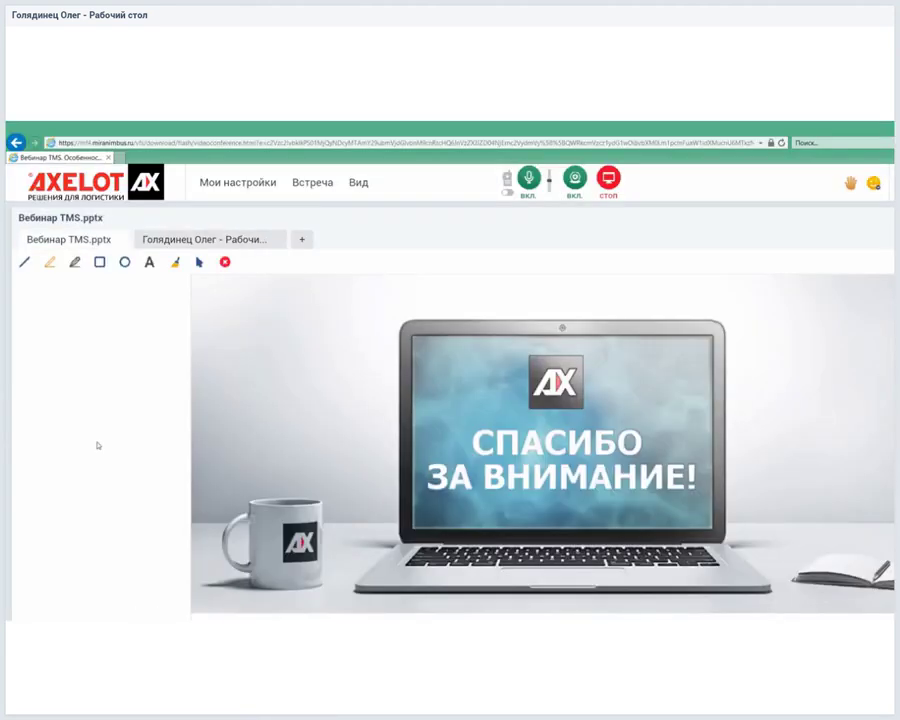